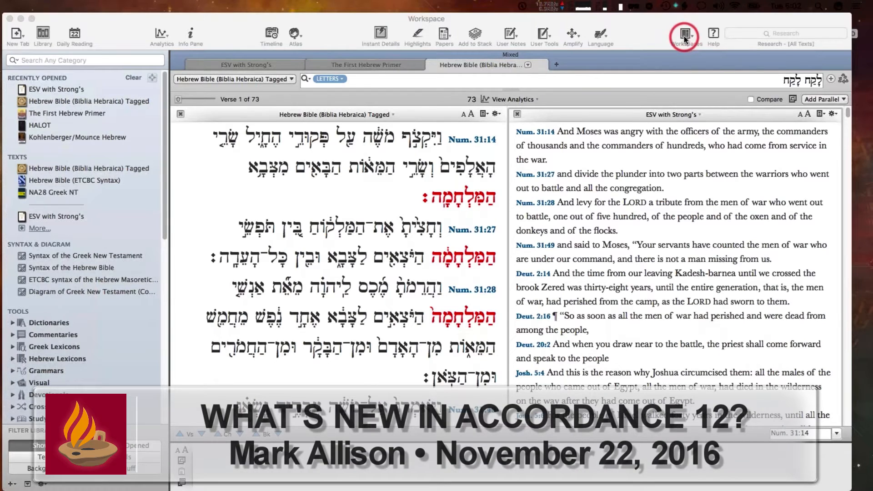
Quit Accordance and relaunch it, switching back to its workspace
click(723, 18)
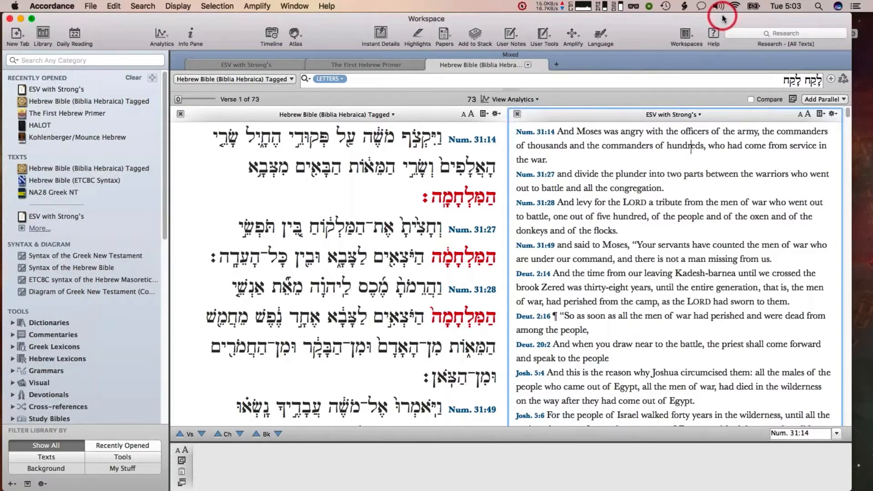
key(super+q)
mouse_move(5, 121)
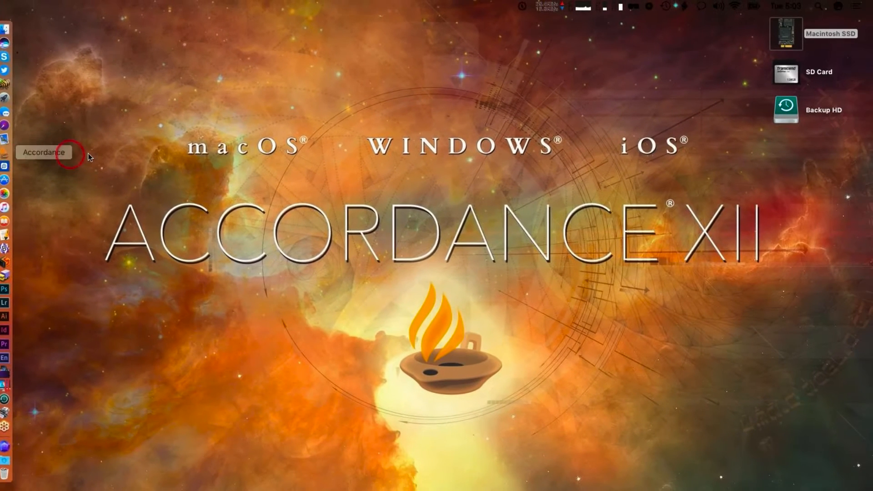
key(super+Tab)
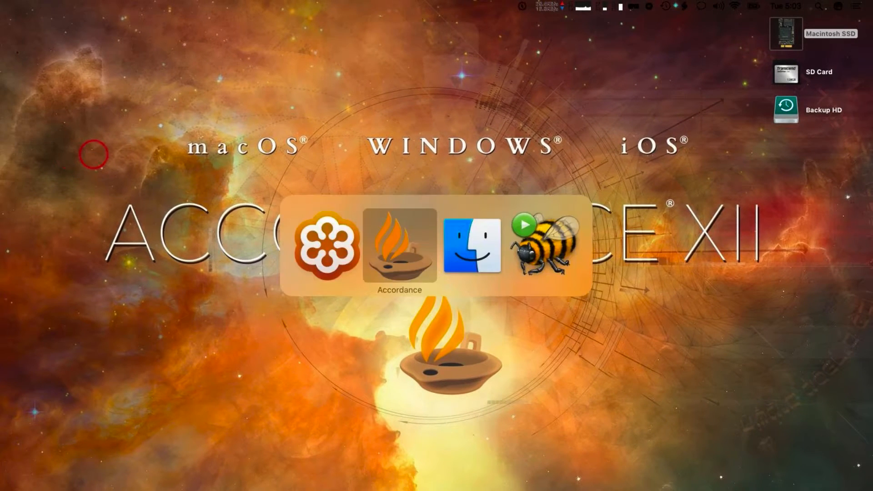
key(super+Tab)
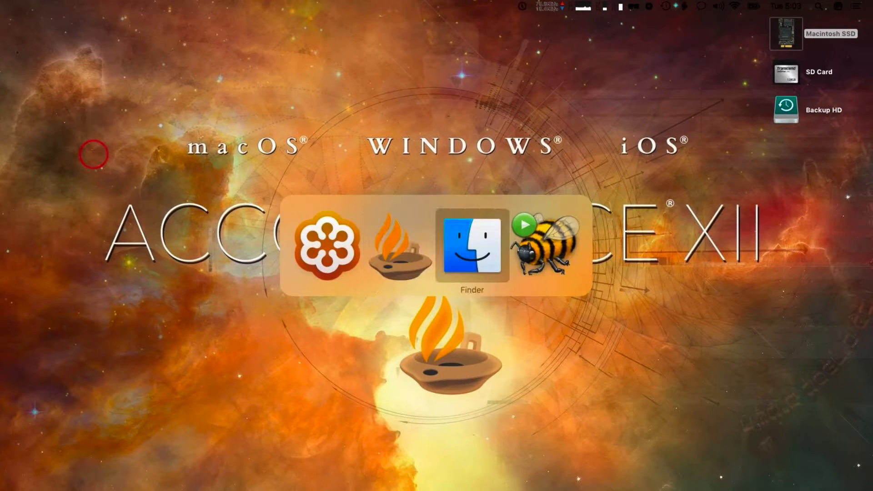
key(super+Tab)
key(super+Tab)
key(super+Tab)
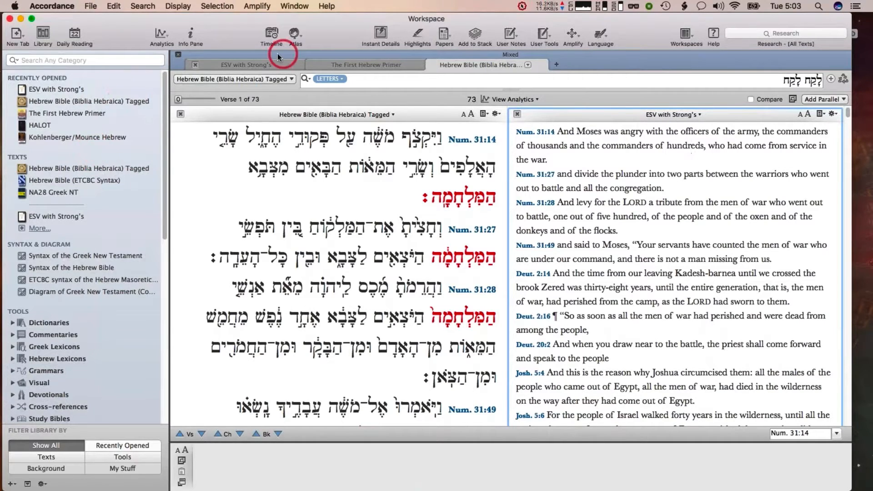
Close all tabs in the workspace and open ESV with Strong's from the recently opened texts
key(super+alt+w)
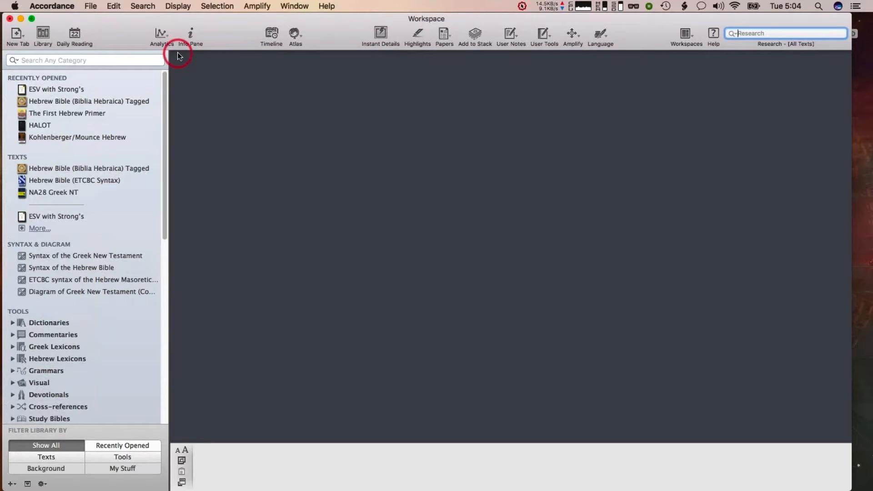
click(47, 90)
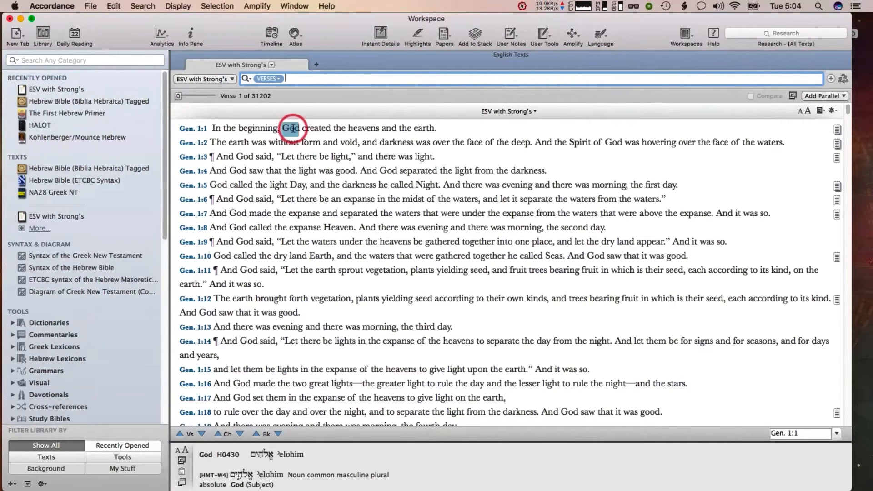
Select Genesis 1:1–3 and create a new stack named Webinar Stack
drag(443, 158, 170, 124)
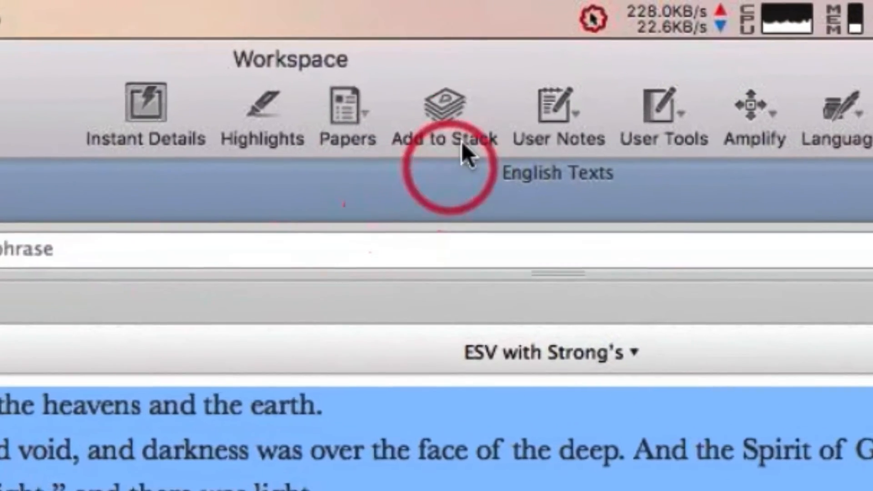
click(442, 111)
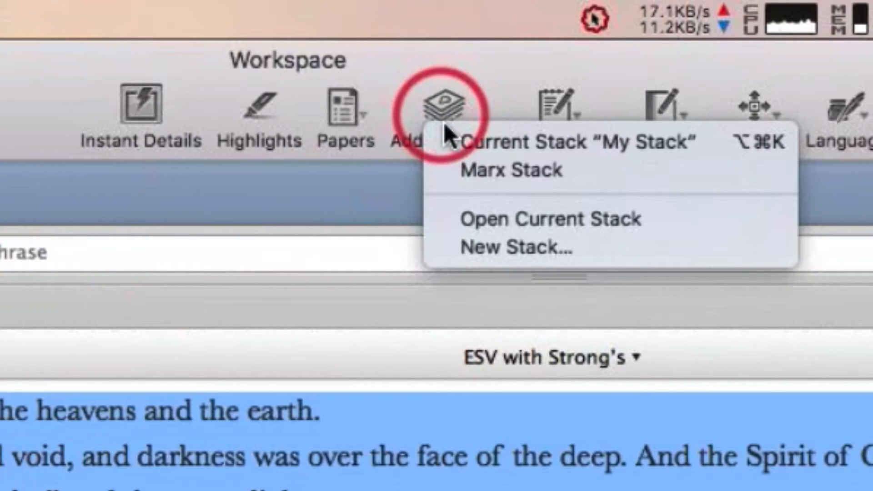
click(440, 97)
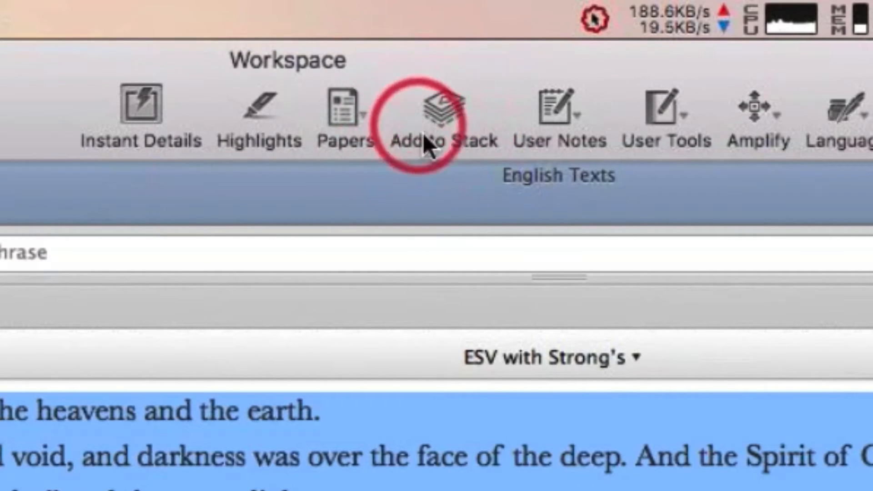
click(442, 117)
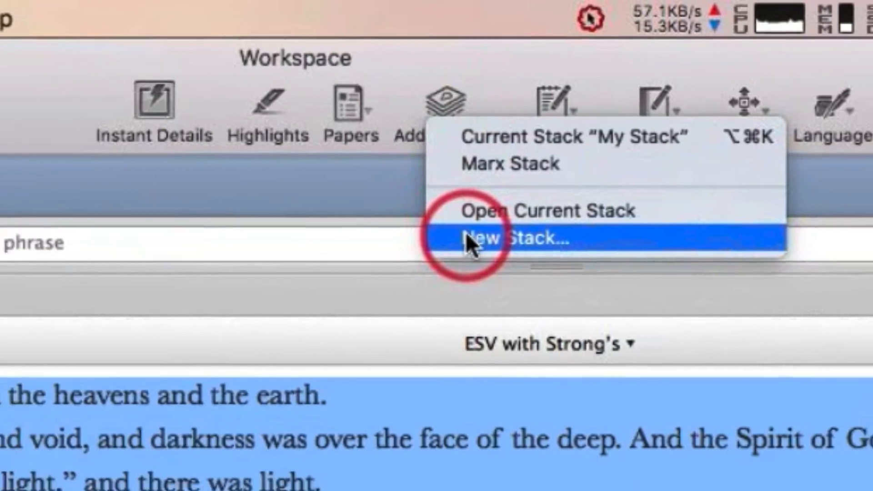
click(468, 247)
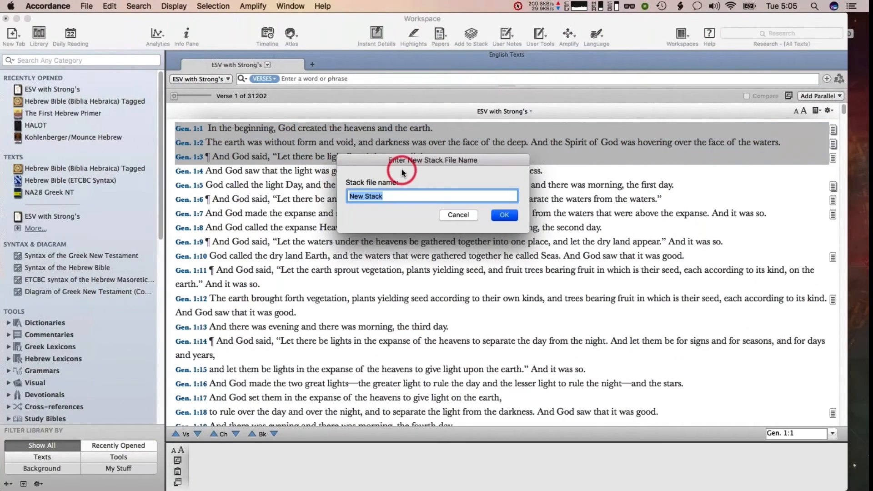
text(Semi)
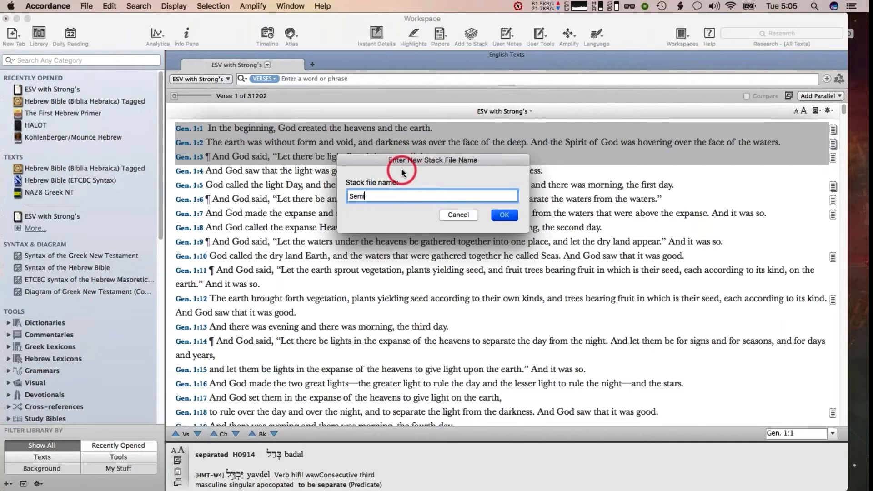
key(BackSpace)
key(BackSpace)
key(BackSpace)
key(BackSpace)
text(Webinar Stack)
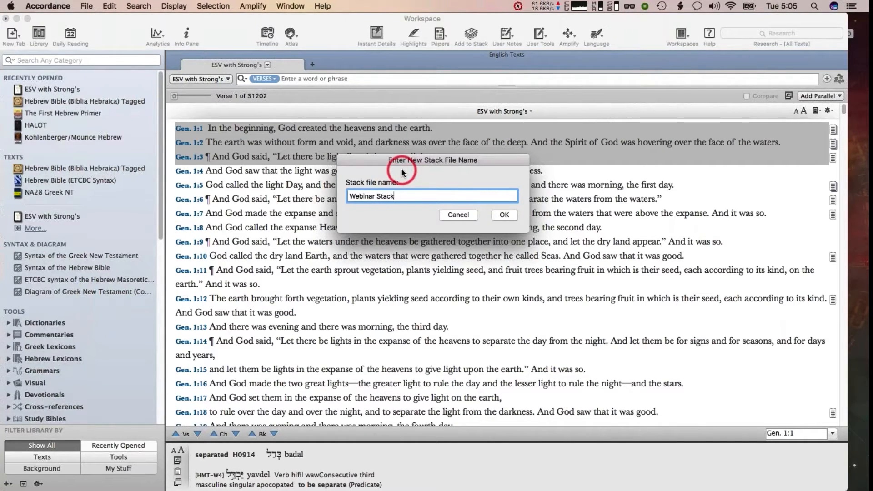
key(Return)
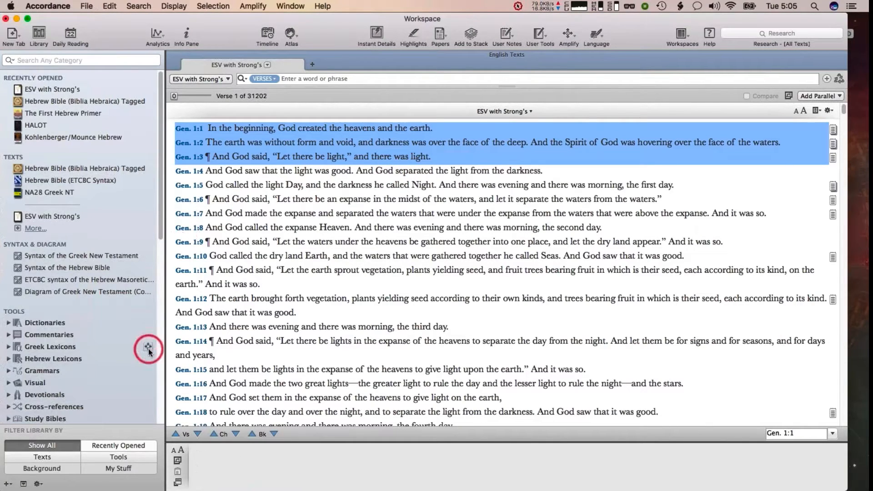
Filter the library to My Stuff and open Webinar Stack from My Stacks
click(117, 469)
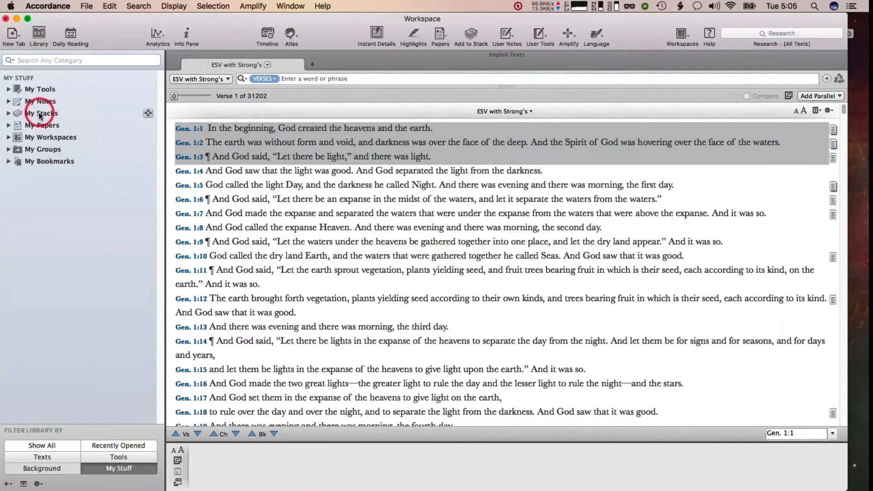
click(8, 113)
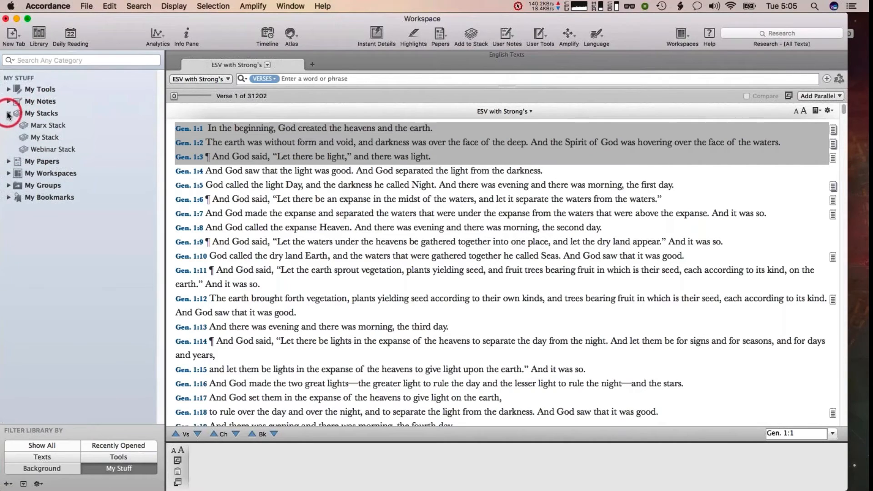
double_click(47, 150)
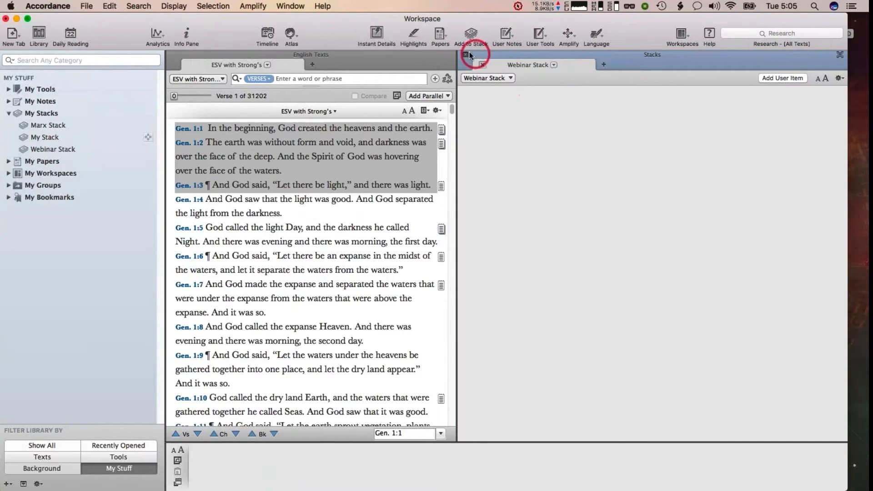
Close the stack pane and add the selected Genesis 1:1–3 verses to Webinar Stack
click(464, 55)
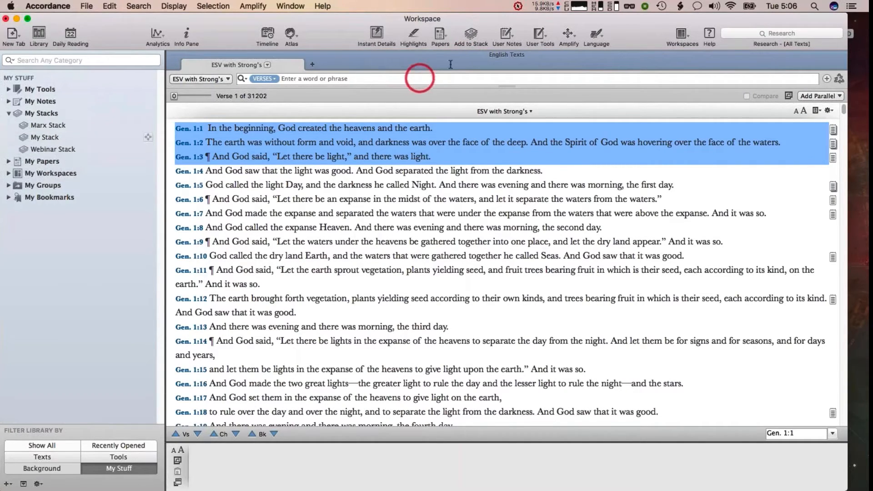
click(470, 36)
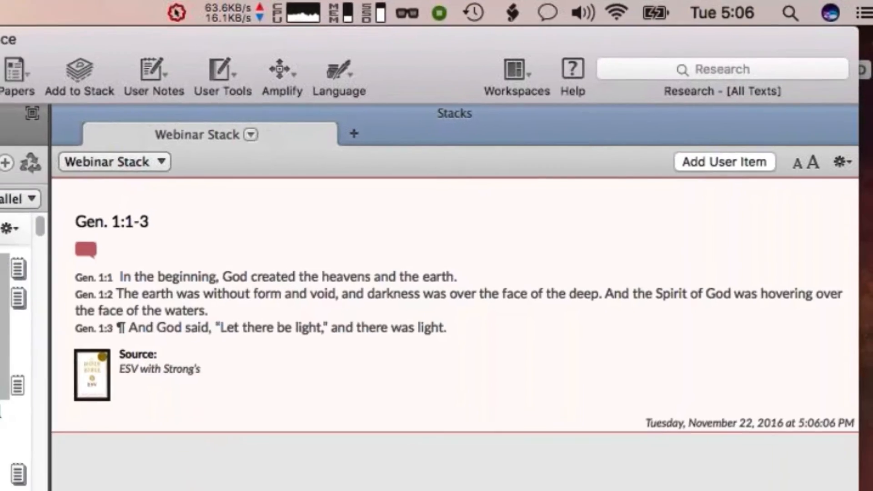
click(186, 32)
Look up "heavens" in Genesis 1:1 in the Hebrew lexicon and add the selected שָׁמַיִם entry to the stack
click(249, 148)
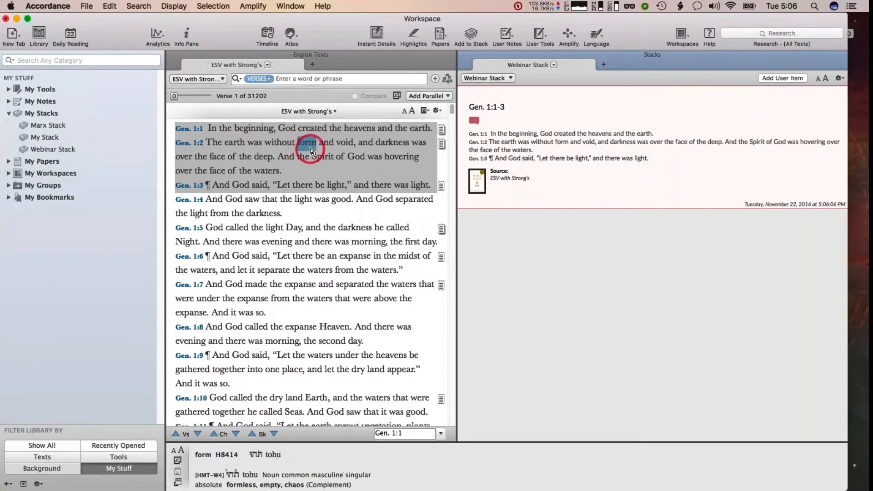
click(356, 133)
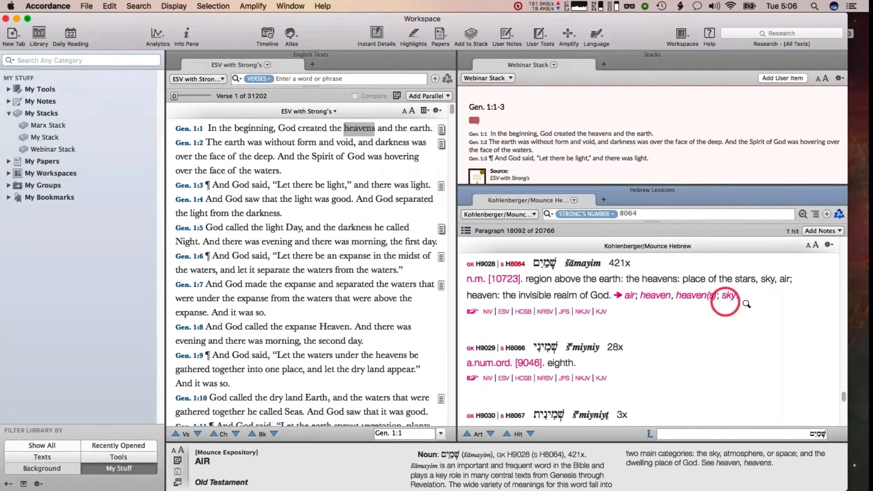
drag(764, 298, 432, 256)
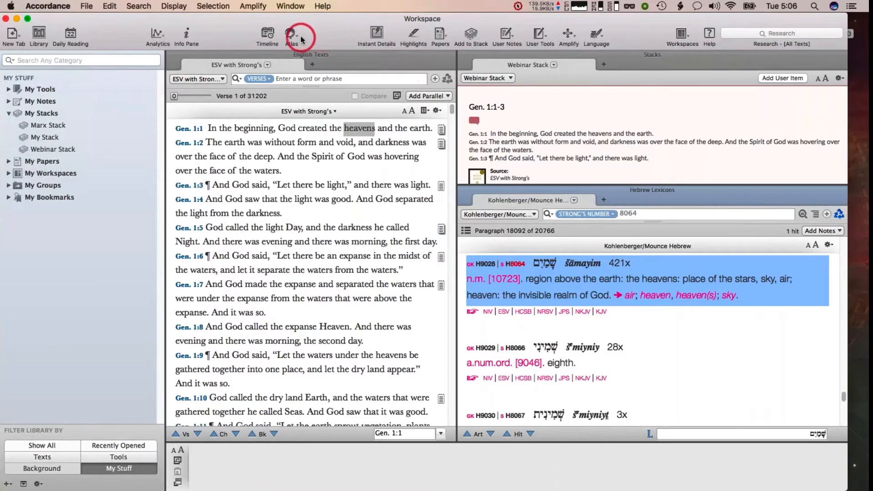
click(470, 35)
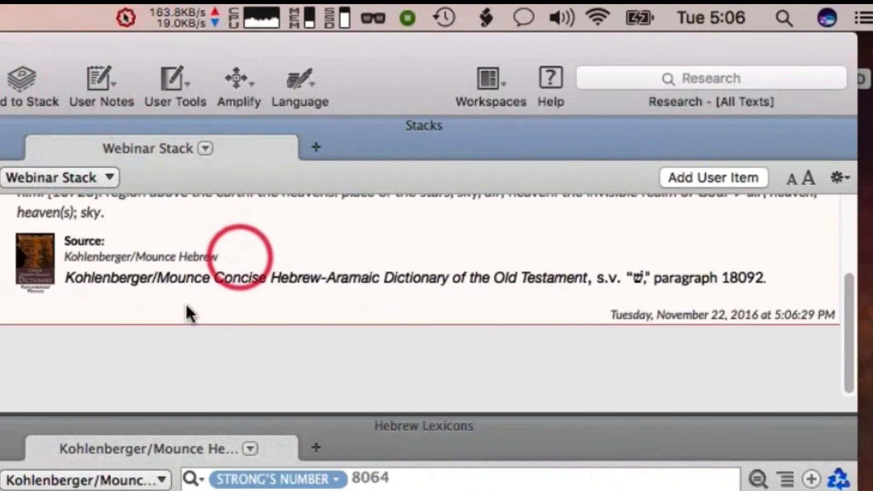
Scroll through Webinar Stack to review the collected items
click(9, 429)
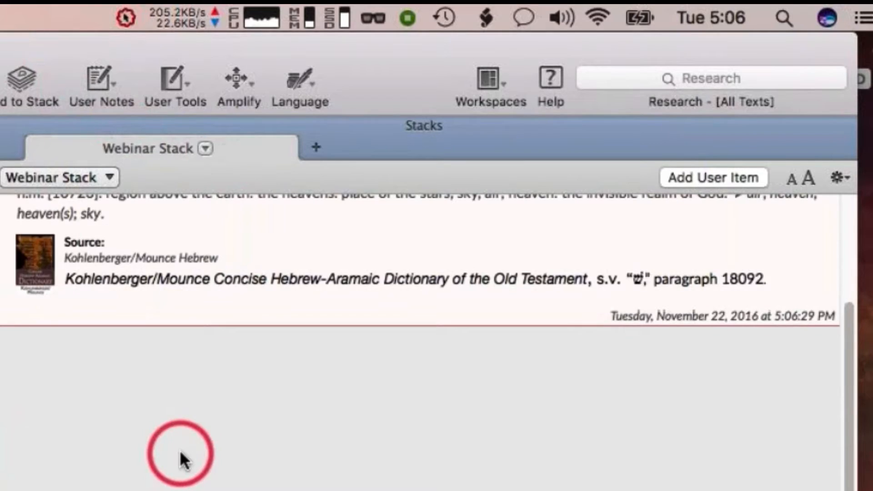
scroll(179, 454, up, 5)
scroll(179, 449, up, 5)
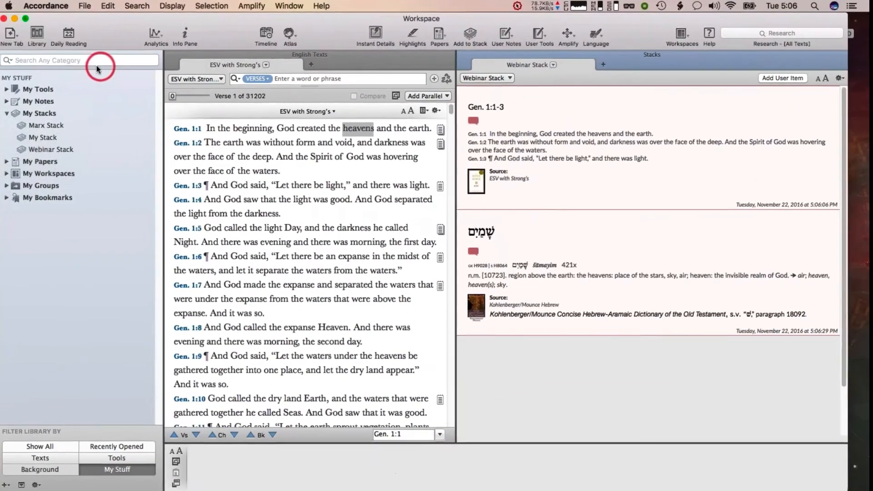
Search the library for "pho" and open PhotoGuide Overview
click(46, 60)
text(p)
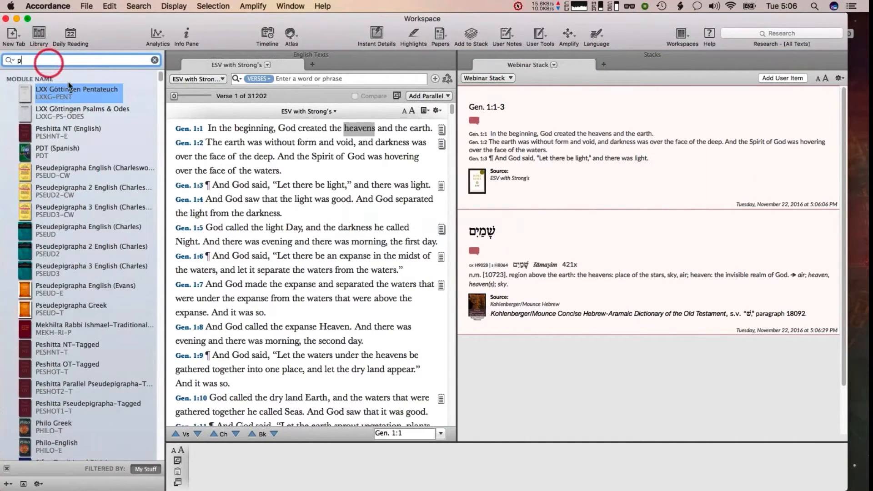
text(ho)
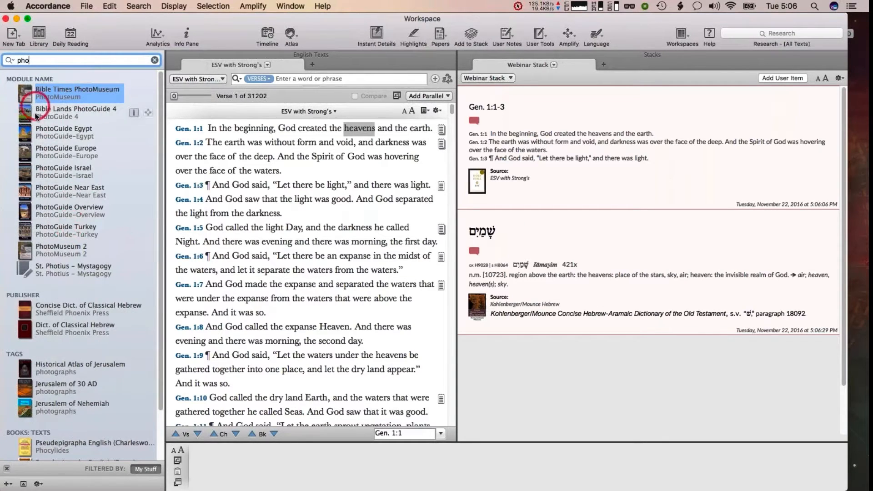
click(25, 205)
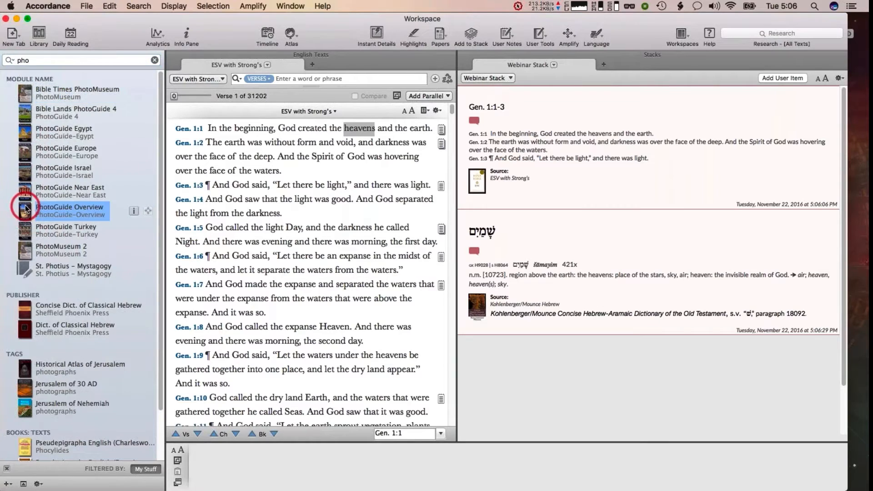
Add the Berea of Macedonia article with its figure to Webinar Stack
drag(842, 236, 843, 268)
click(530, 371)
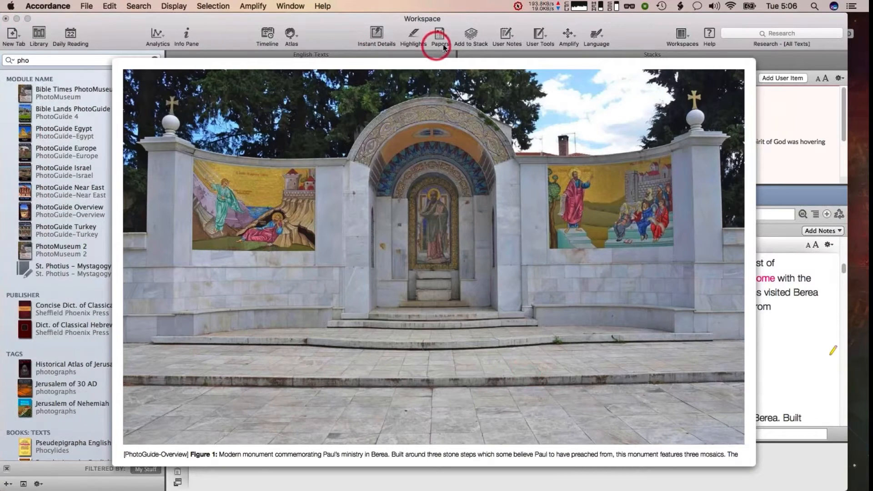
click(475, 36)
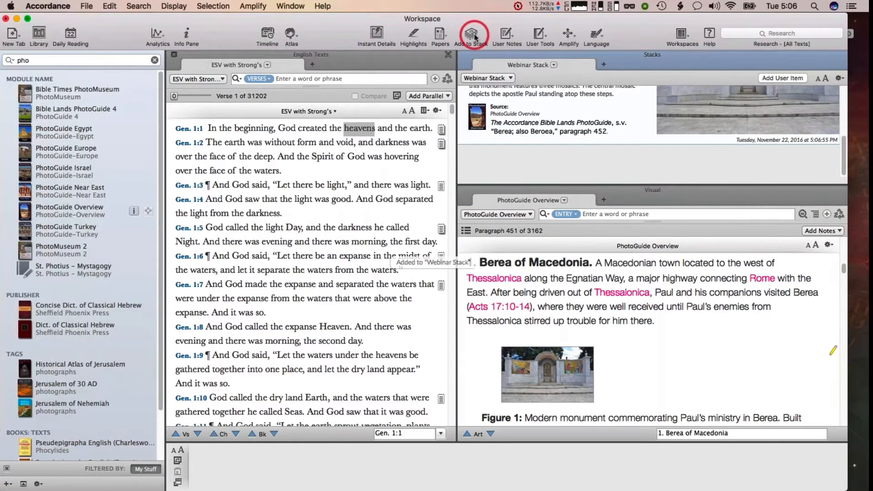
Close the PhotoGuide Overview pane and scroll Webinar Stack back to its first item
click(465, 188)
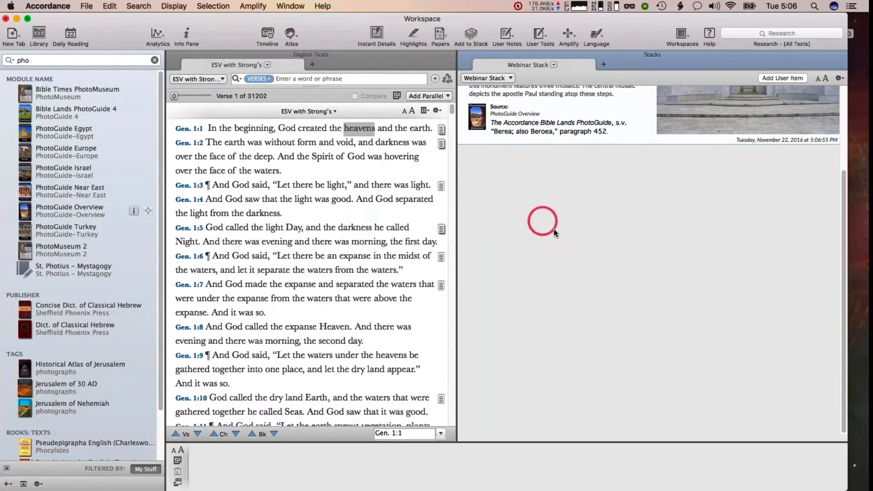
scroll(555, 234, up, 5)
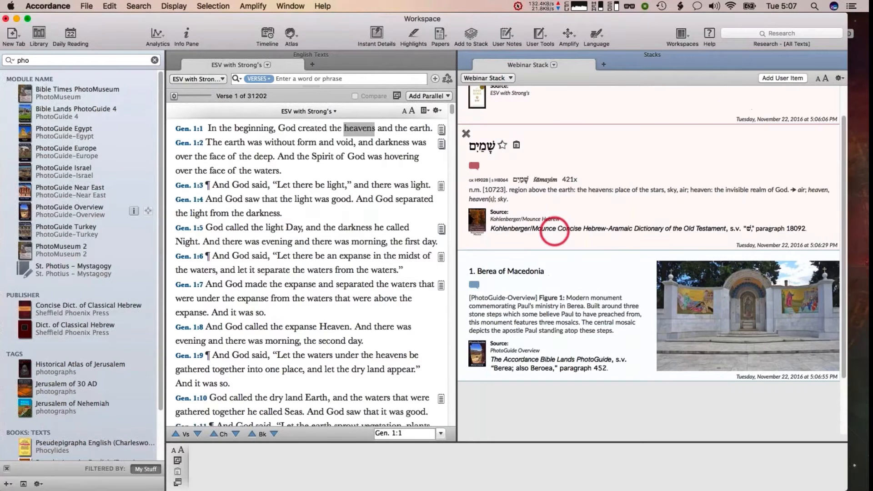
scroll(554, 231, up, 3)
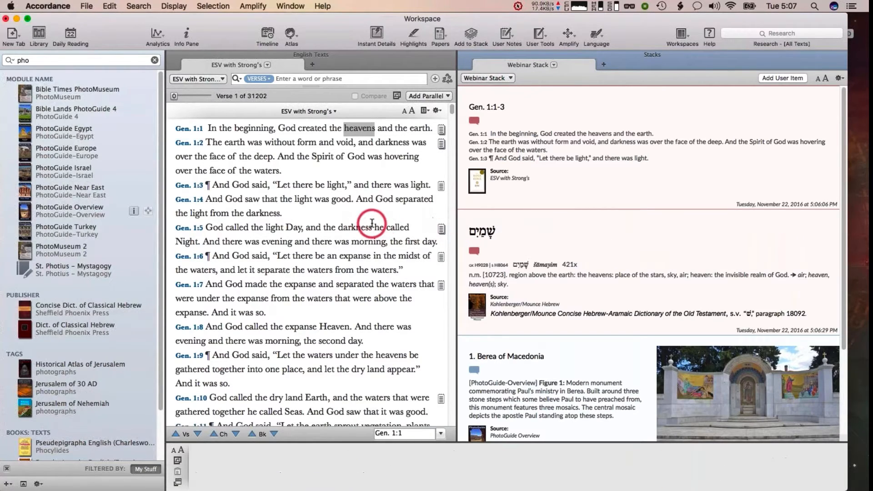
Select the word "called" in Gen. 1:5 and try to add it to Webinar Stack
double_click(398, 227)
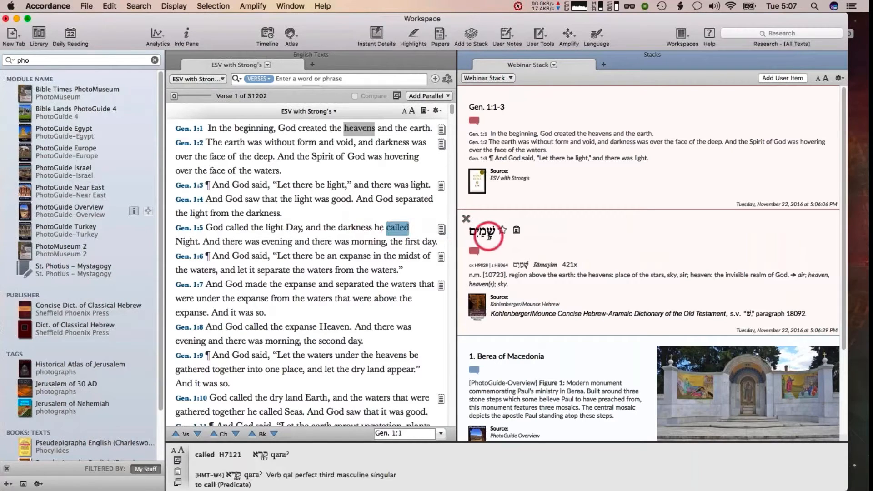
click(471, 35)
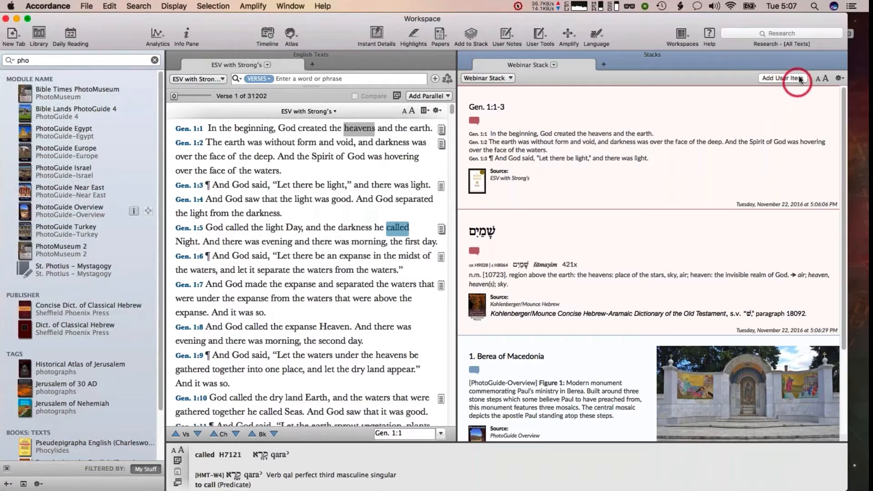
Add a new user item to Webinar Stack and title it "Heavens and Earth"
click(782, 79)
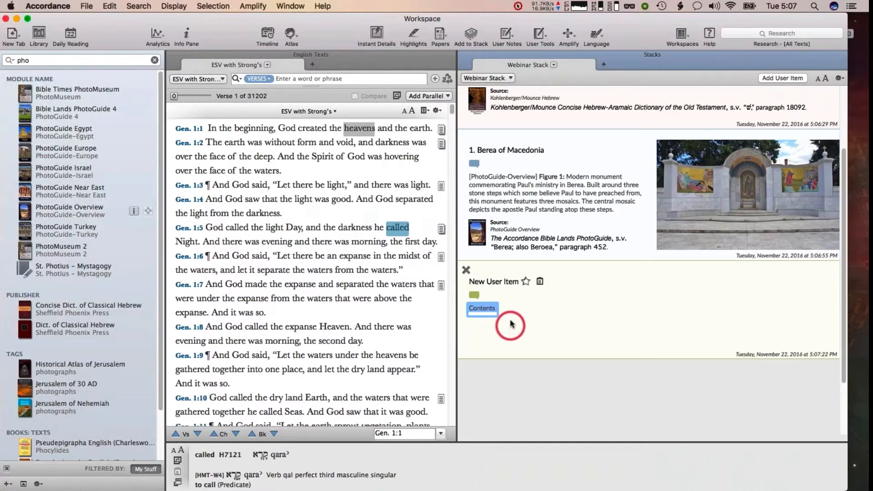
click(495, 281)
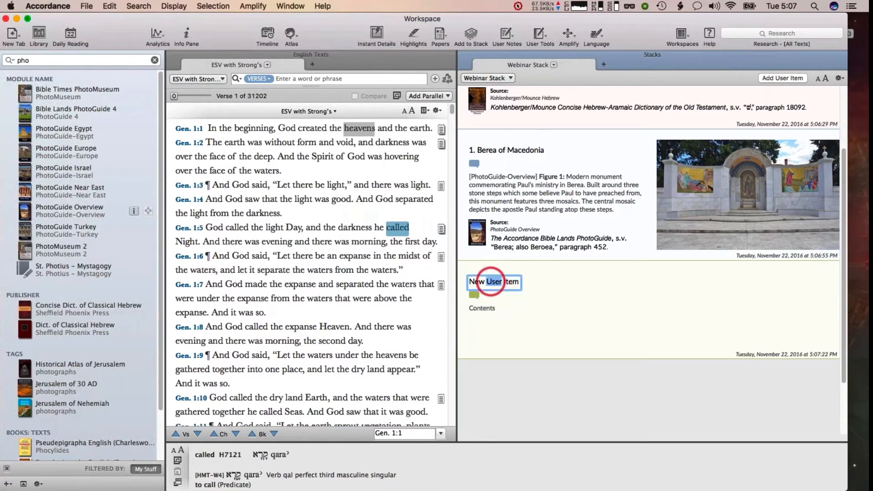
triple_click(520, 282)
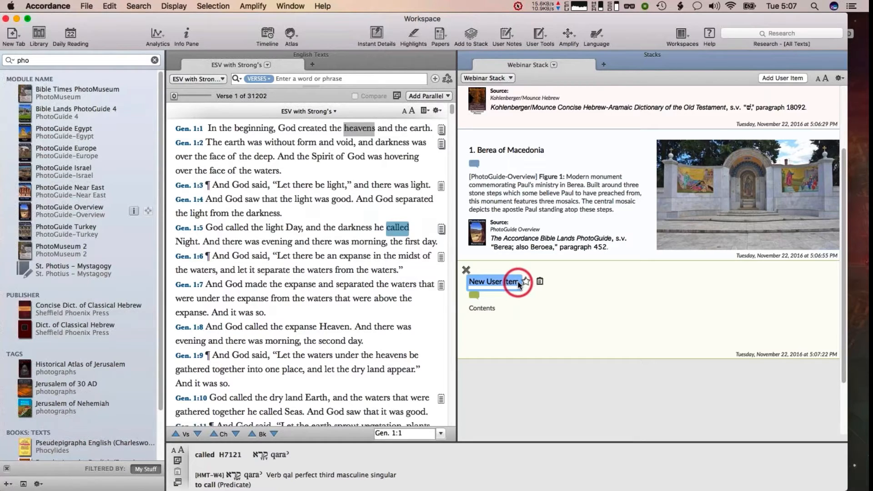
text(Heavens and Earth)
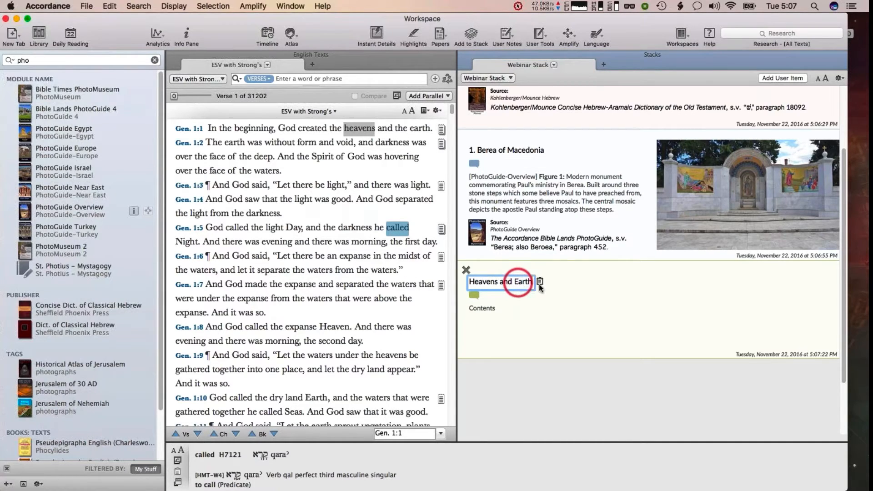
click(585, 298)
Tag the user item Gen 1 and set its contents to "In the beginning is repeated in John 1:1"
click(475, 296)
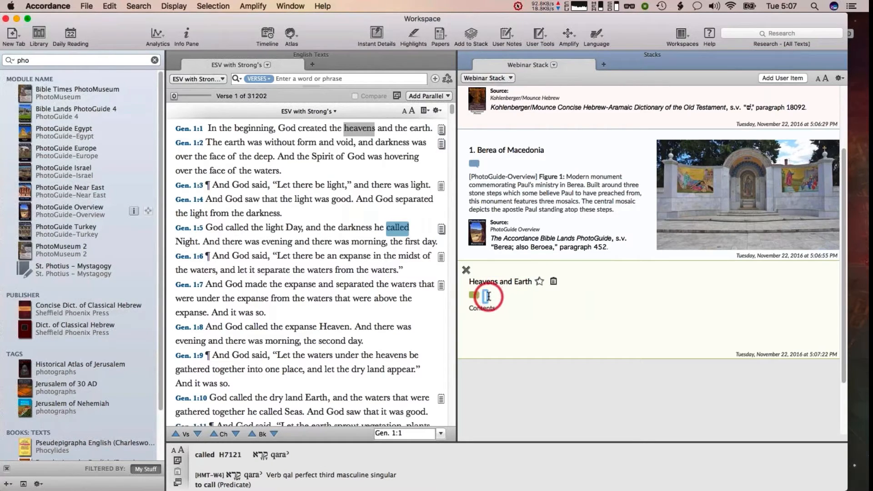
text(Gen 1)
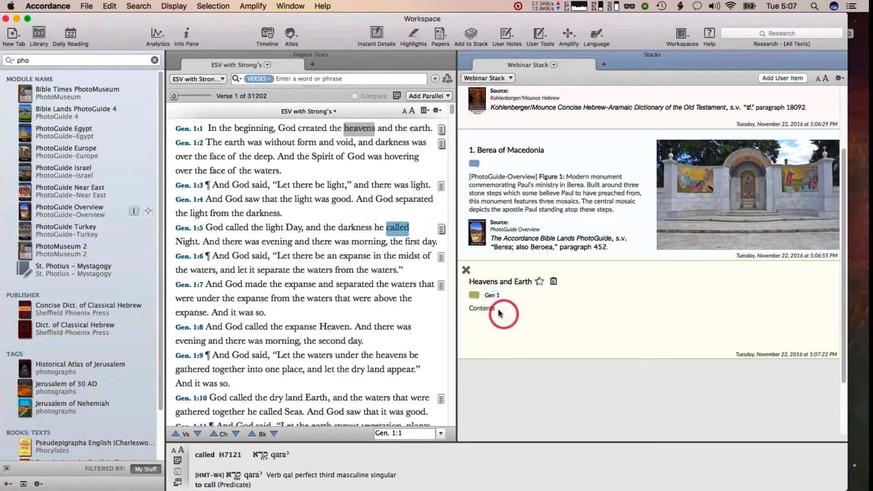
click(478, 309)
double_click(479, 308)
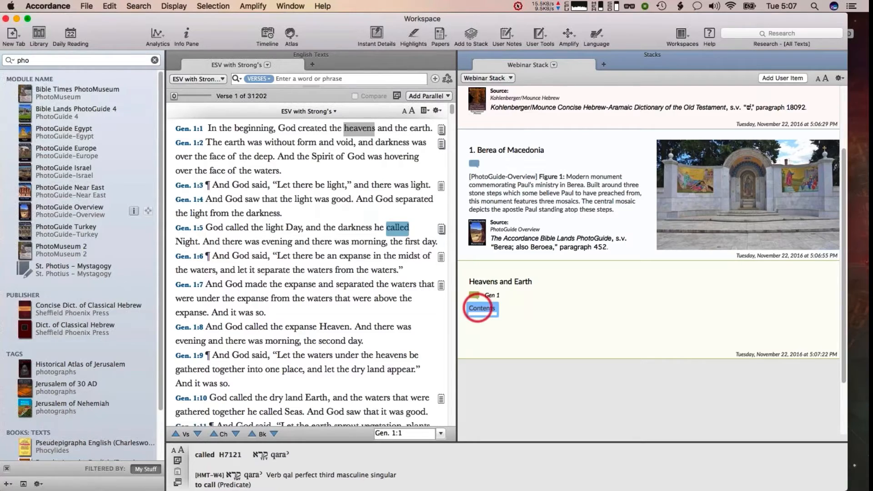
key(BackSpace)
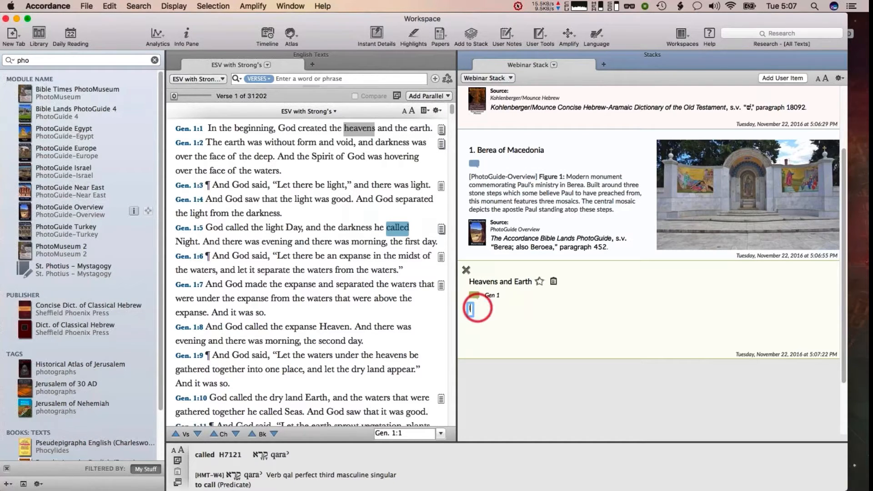
text(In the beginning)
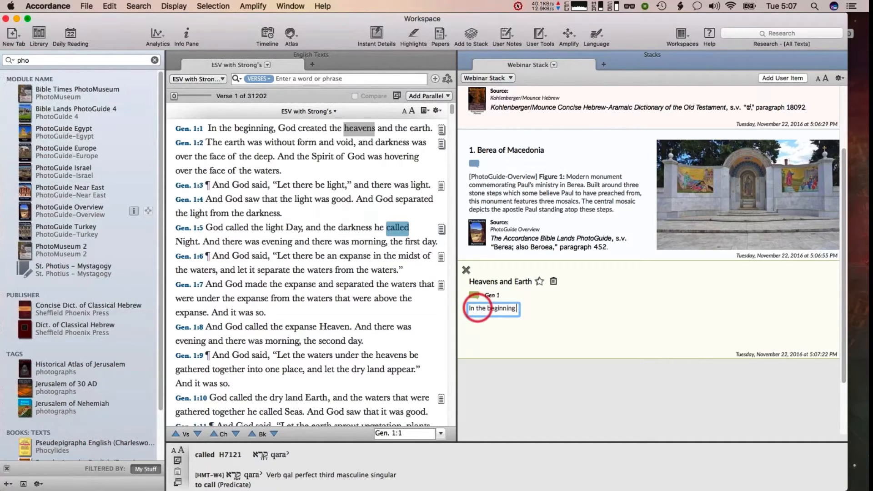
text( is repeated in John 1)
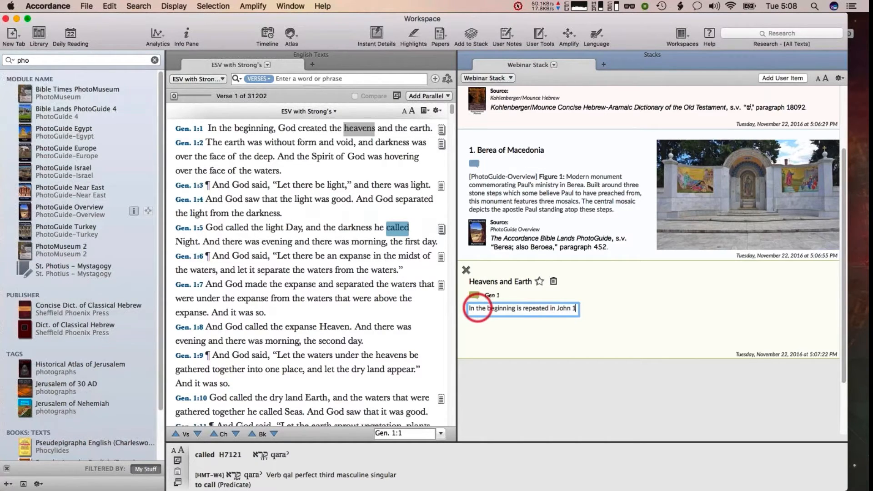
text(:1)
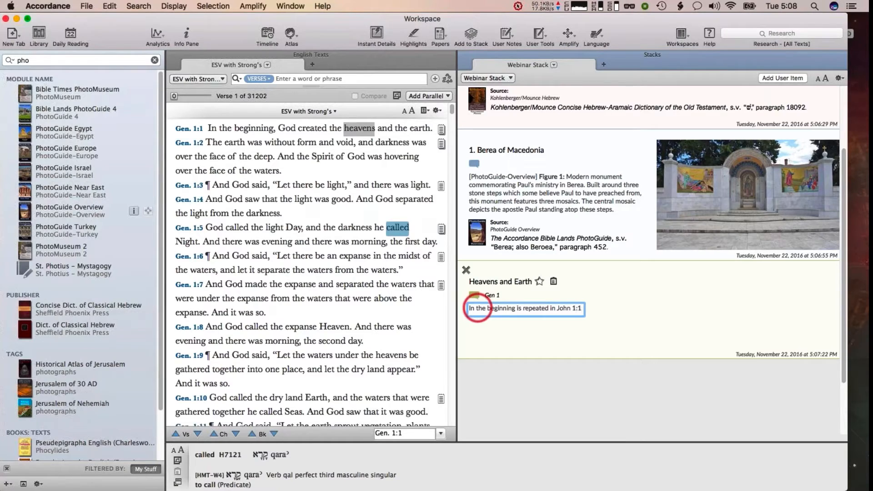
click(545, 337)
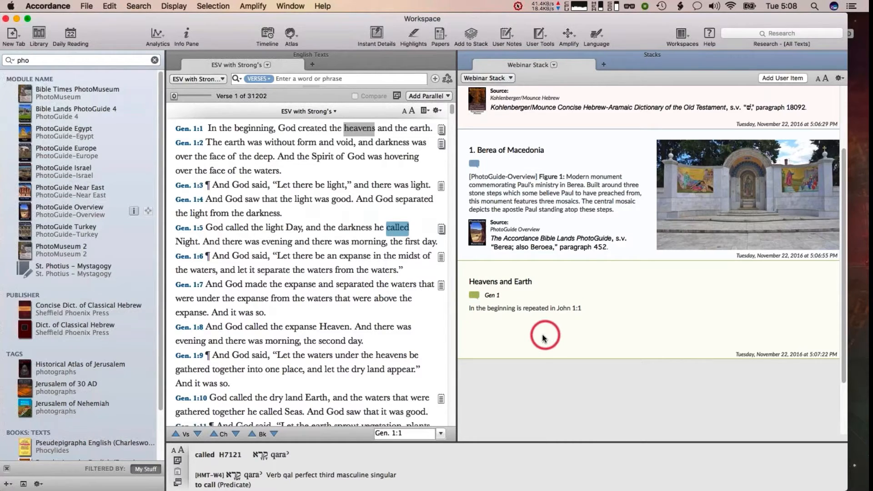
Scroll up and down Webinar Stack to review its entries, including the new user item
mouse_move(535, 338)
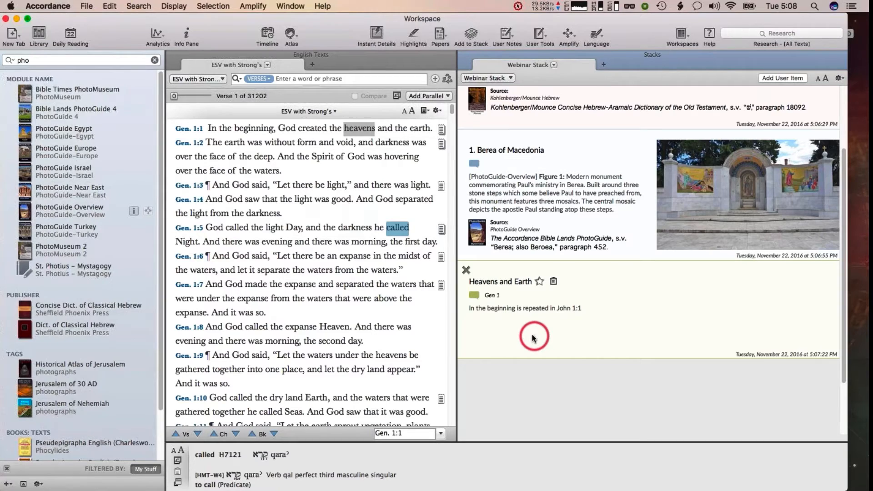
click(560, 308)
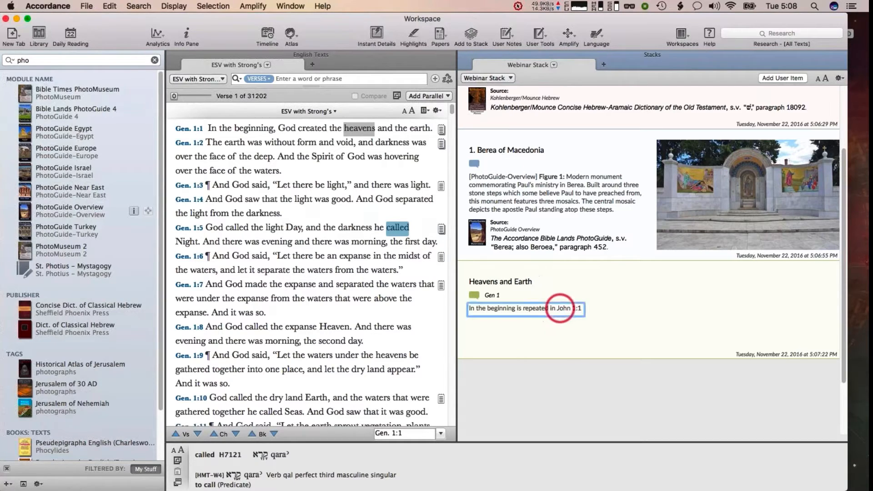
click(637, 302)
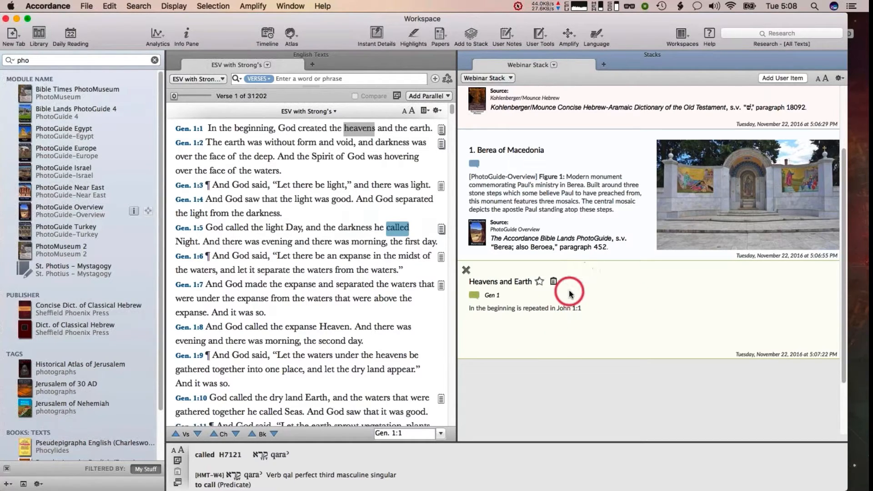
scroll(569, 295, up, 2)
scroll(570, 295, up, 6)
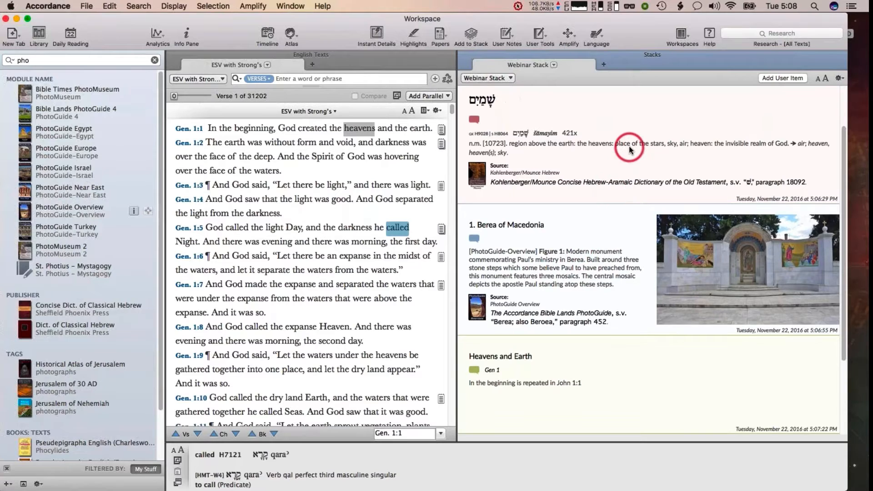
scroll(629, 150, up, 5)
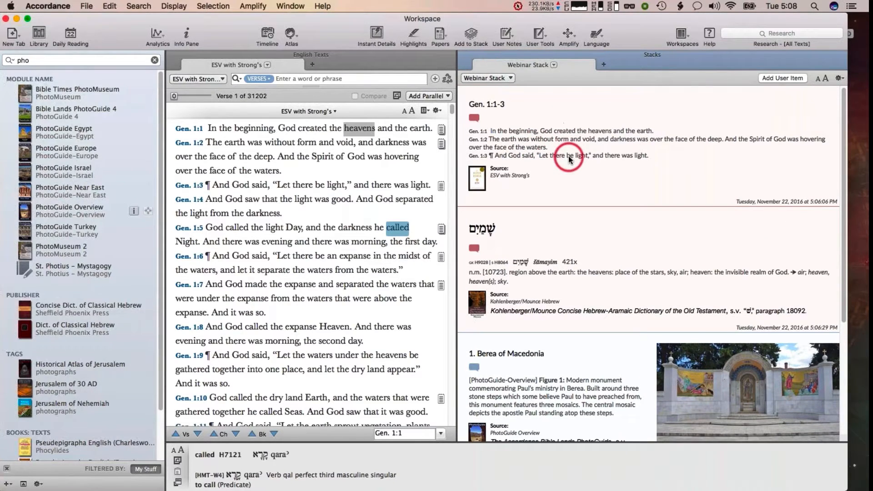
scroll(569, 160, down, 3)
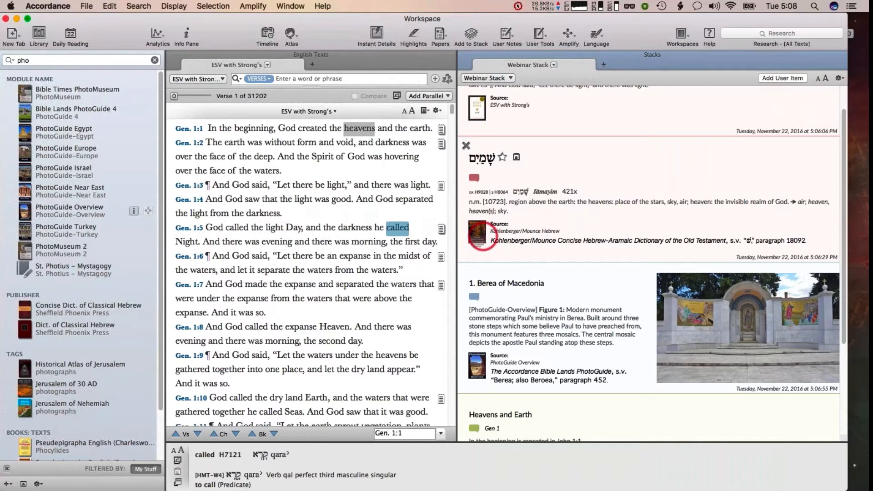
scroll(483, 237, up, 1)
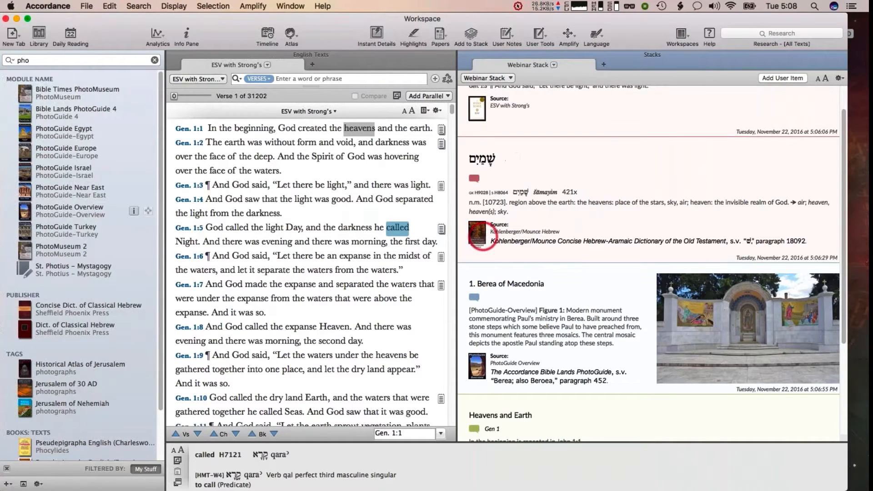
scroll(482, 237, up, 4)
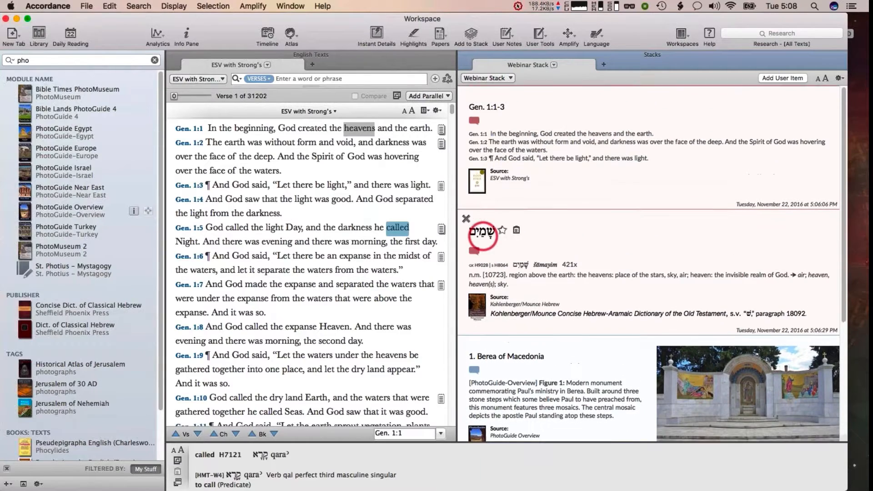
scroll(483, 236, down, 1)
scroll(483, 236, down, 10)
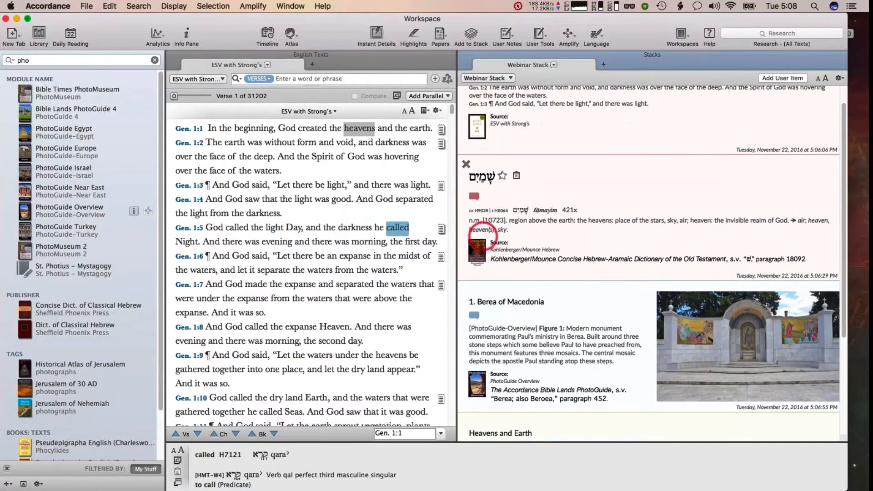
scroll(483, 236, down, 1)
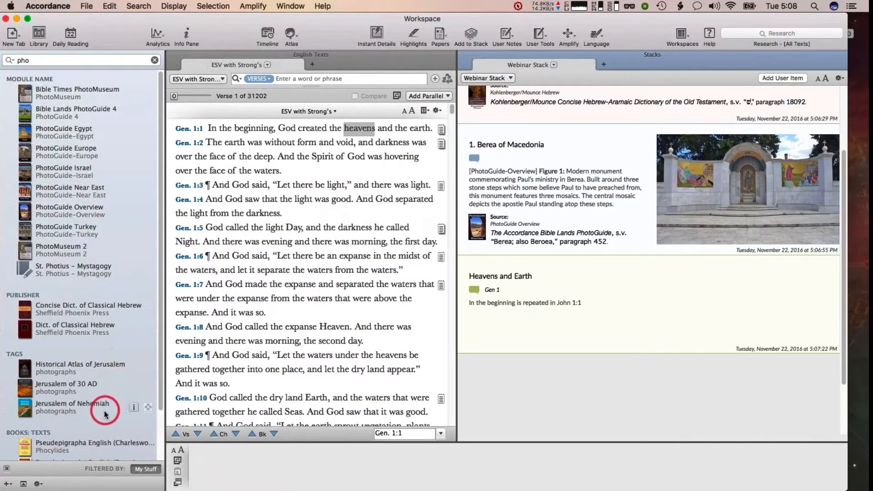
Clear the library search to list the stacks under My Stuff, then quit Accordance
click(24, 484)
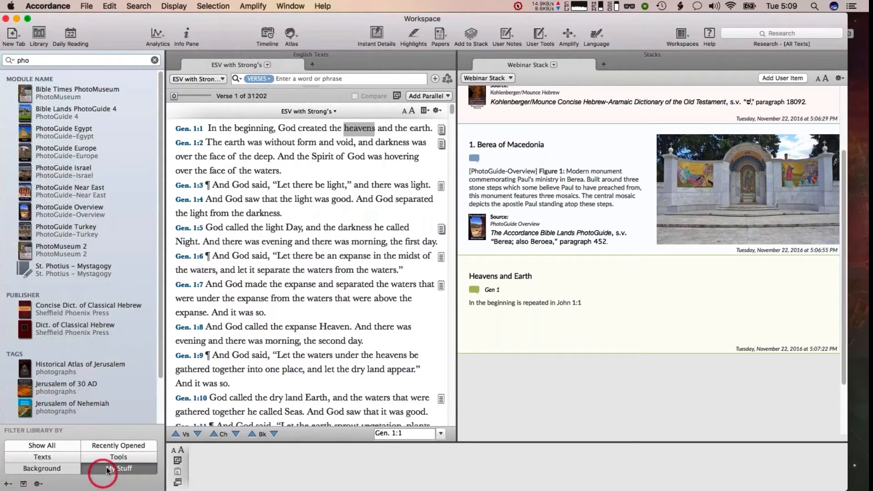
click(154, 60)
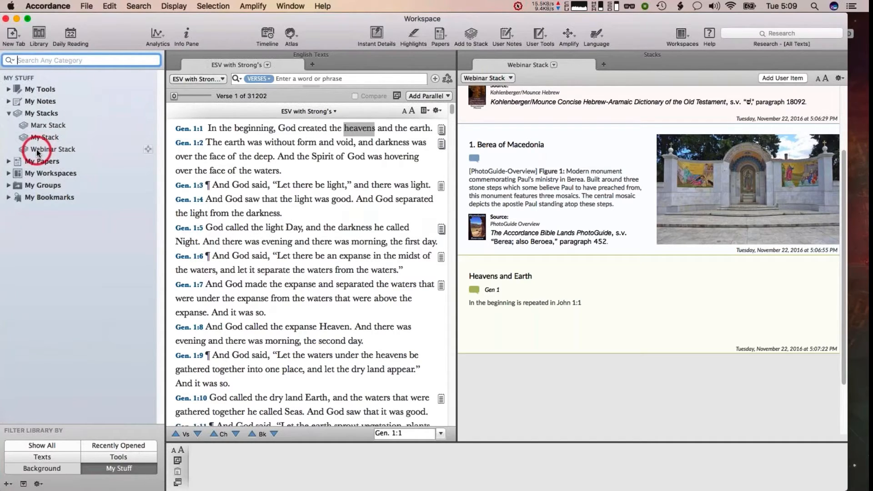
key(super+q)
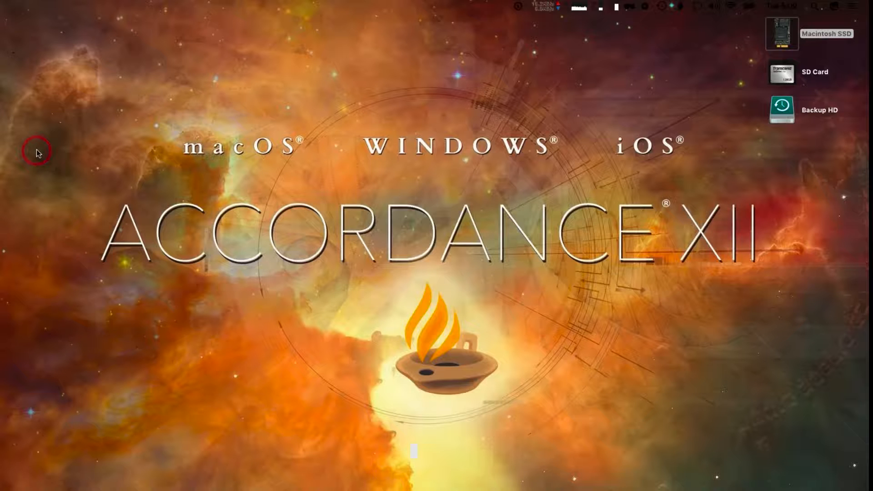
In Finder, open Macintosh SSD, Documents, Accordance Files and the Stacks folder holding Webinar Stack.astack
double_click(773, 36)
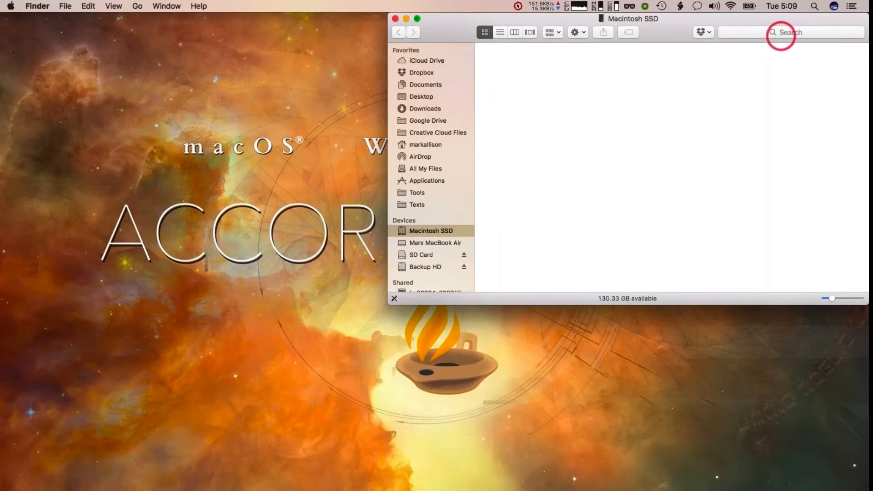
drag(678, 27, 587, 63)
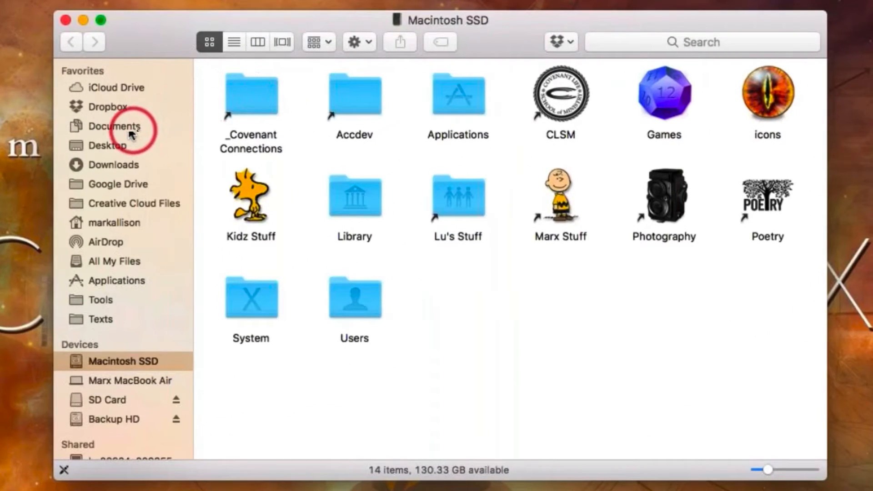
click(119, 127)
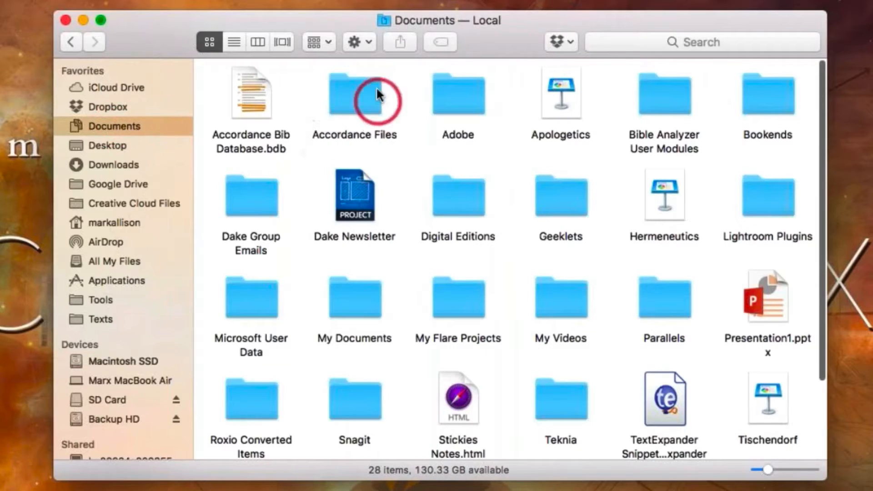
click(352, 94)
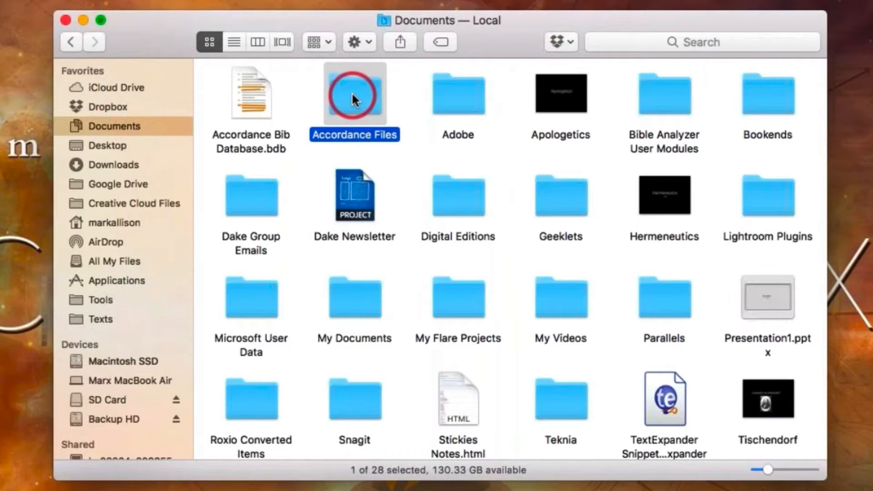
double_click(353, 96)
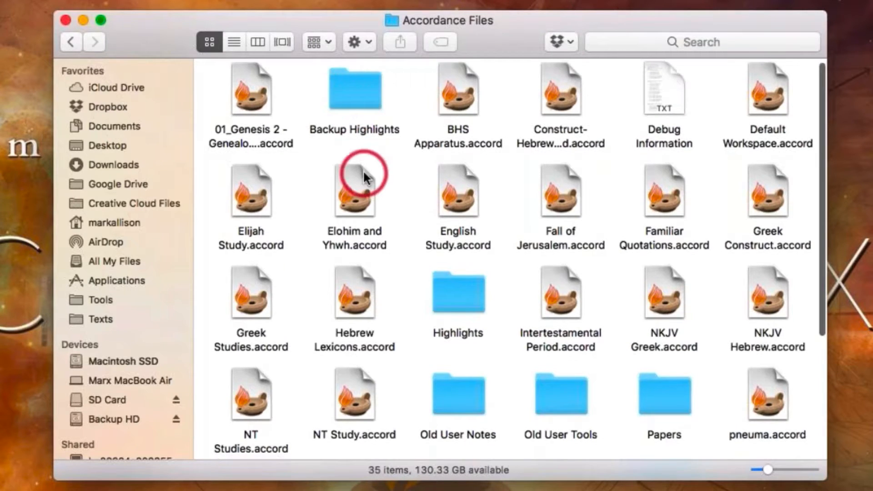
scroll(362, 170, down, 2)
scroll(363, 170, down, 5)
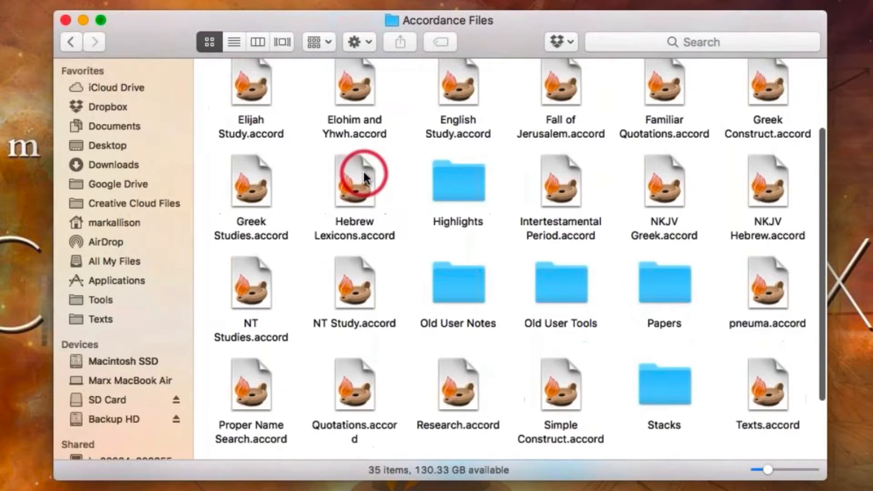
double_click(674, 390)
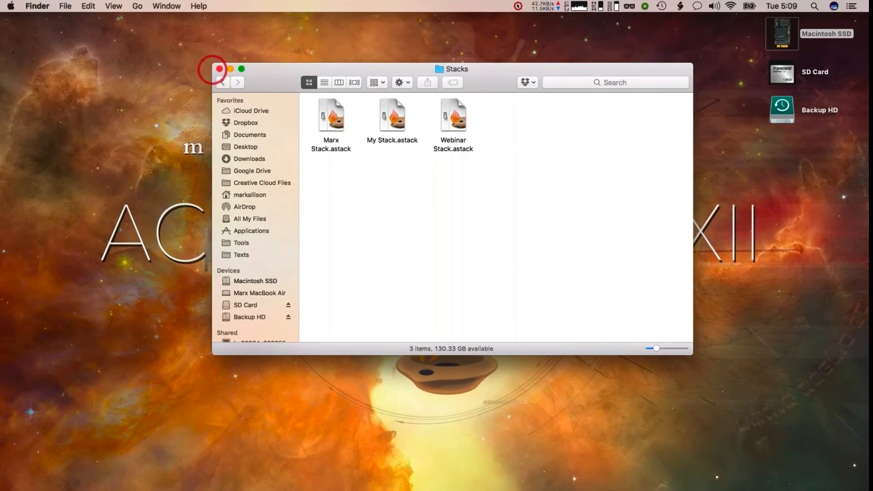
key(super+Tab)
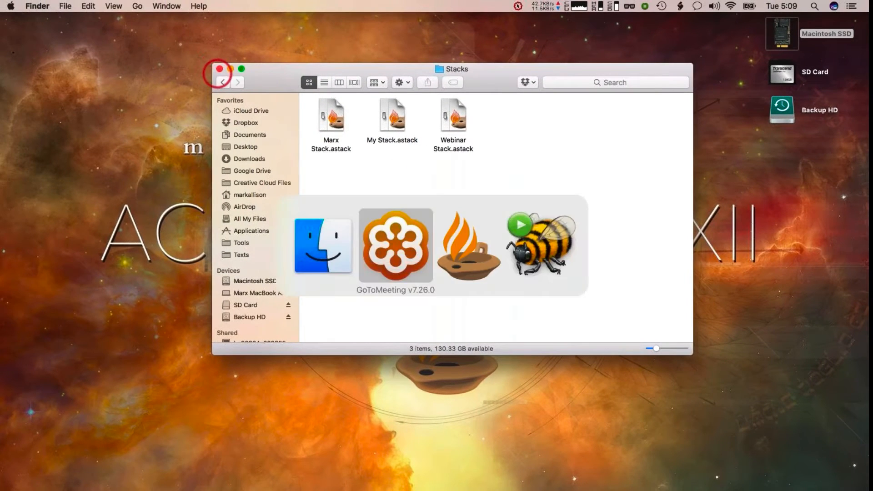
Switch back to Accordance and rename the Webinar Stack tab to Webinar Stack 1
key(super+Tab)
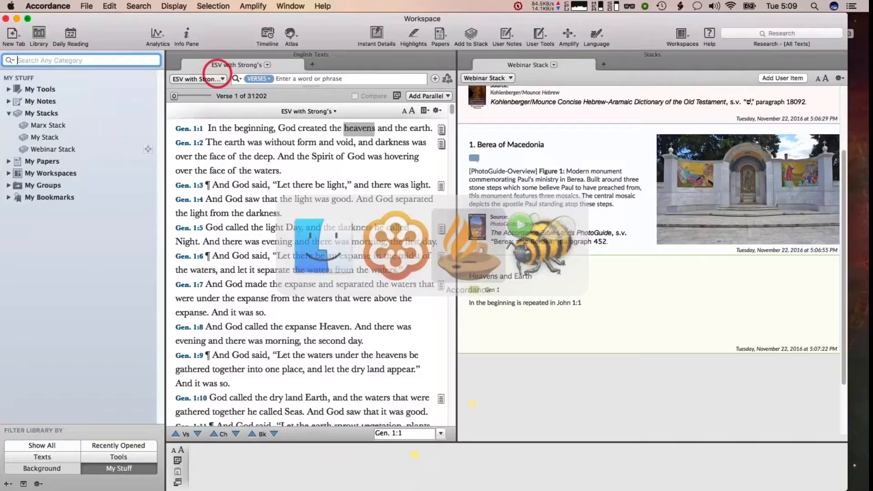
scroll(574, 307, up, 3)
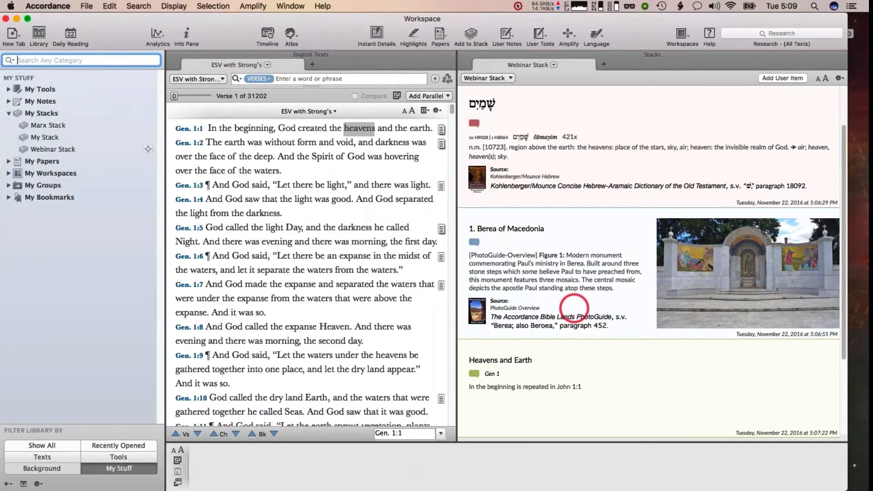
scroll(573, 308, up, 3)
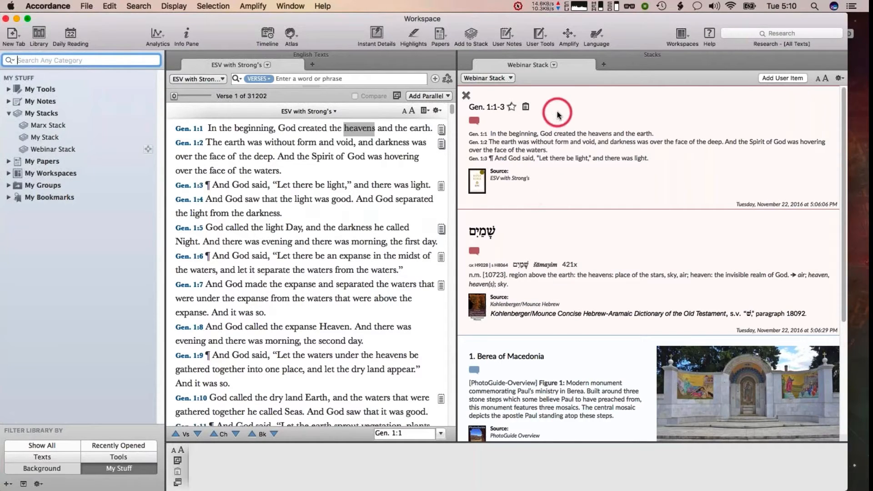
click(554, 64)
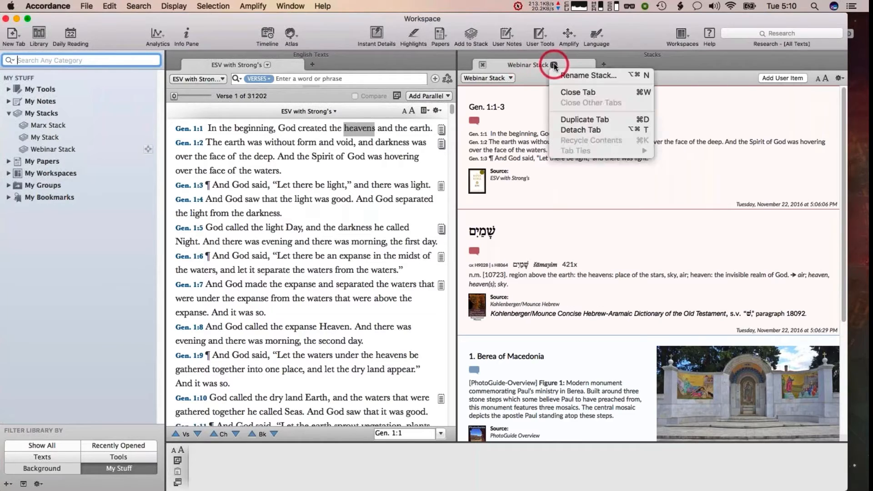
click(567, 76)
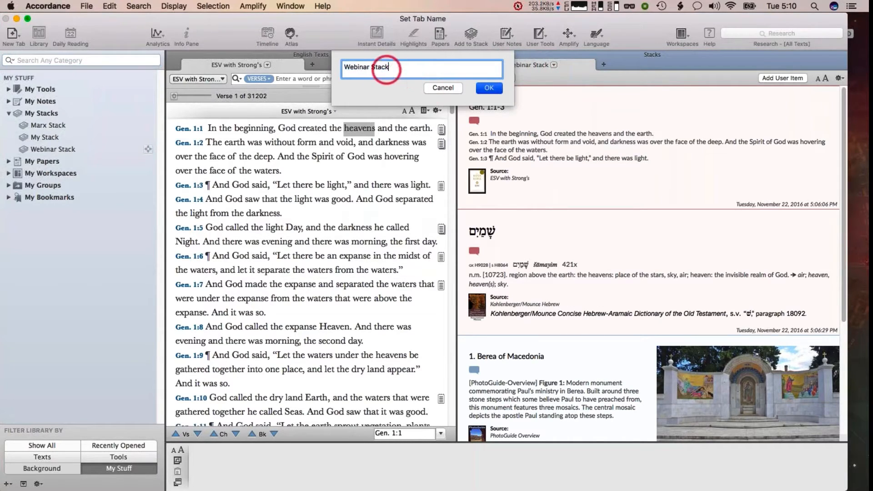
click(385, 69)
text(1)
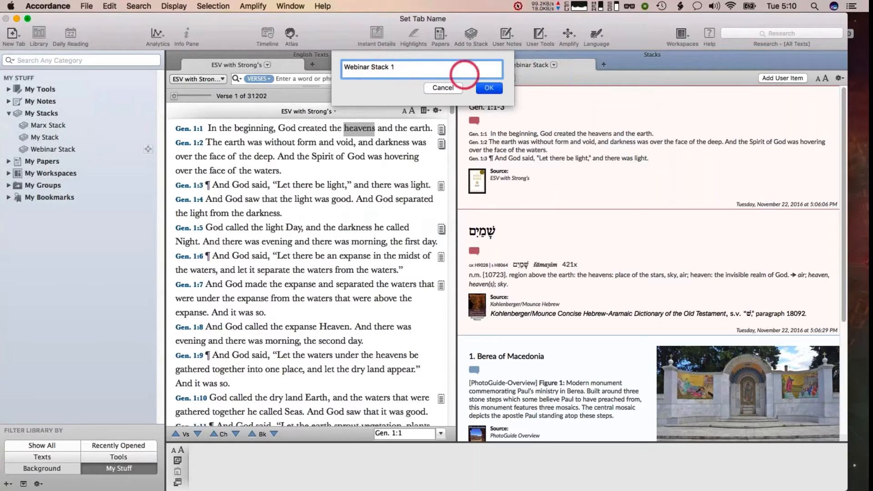
click(489, 88)
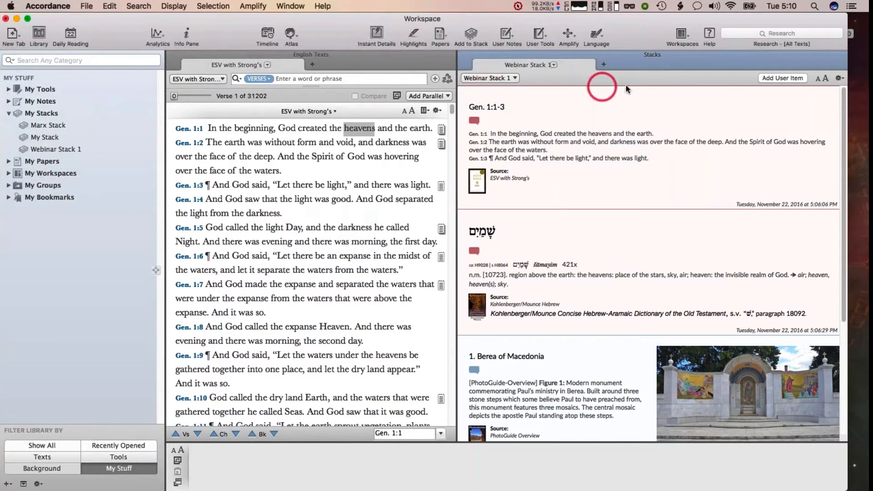
Open the stack selector to view the available stacks and reselect Webinar Stack 1
click(514, 78)
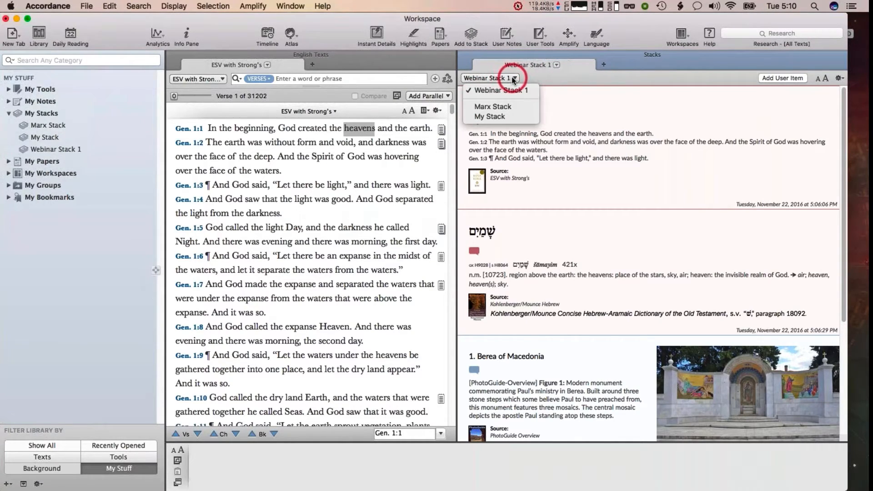
click(504, 117)
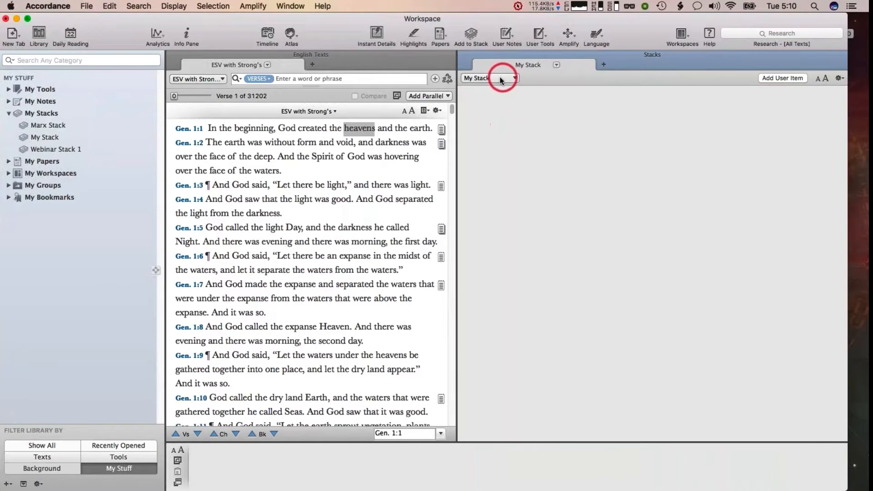
click(498, 79)
click(497, 90)
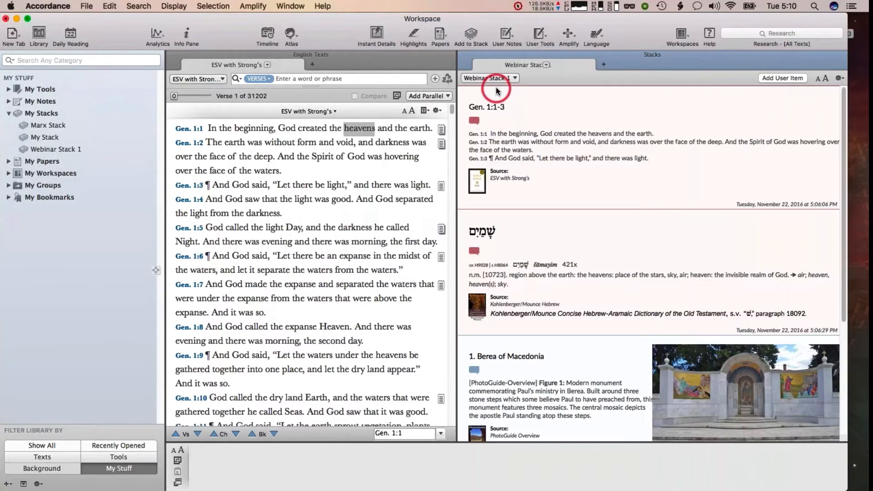
click(659, 123)
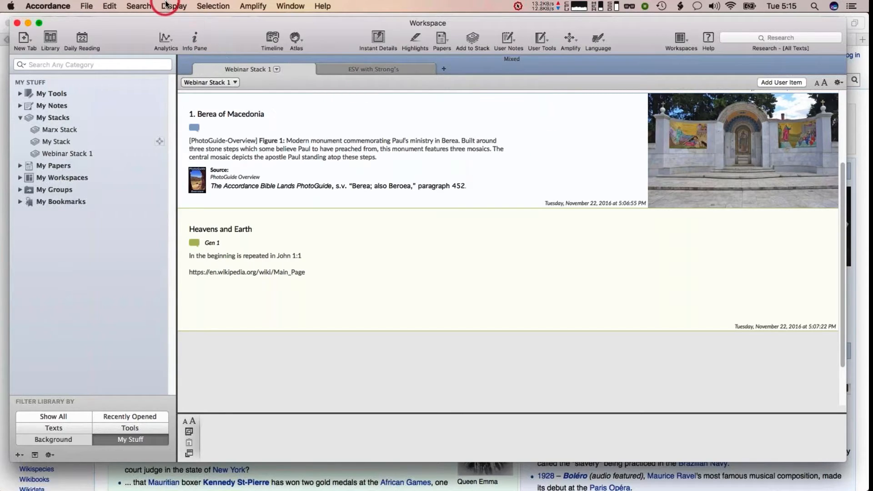
In the ESV with Strong's tab, select Genesis 1:12 and add it to Webinar Stack 1
click(368, 69)
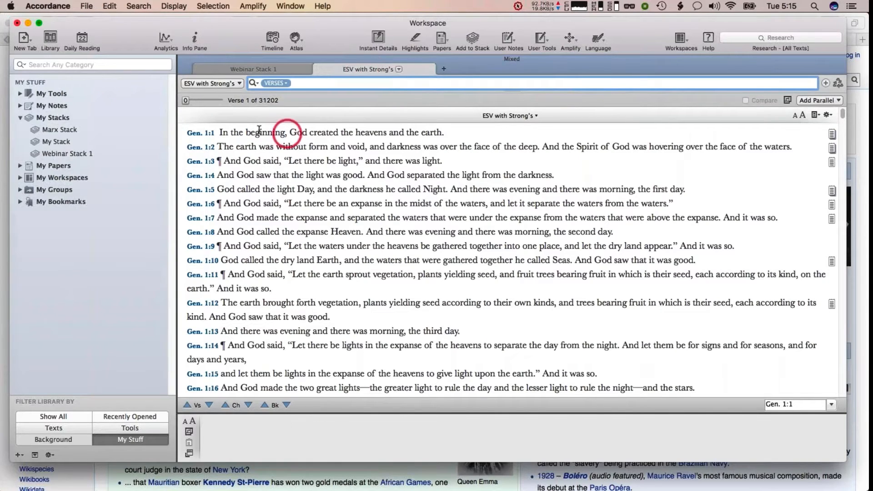
click(196, 132)
click(212, 6)
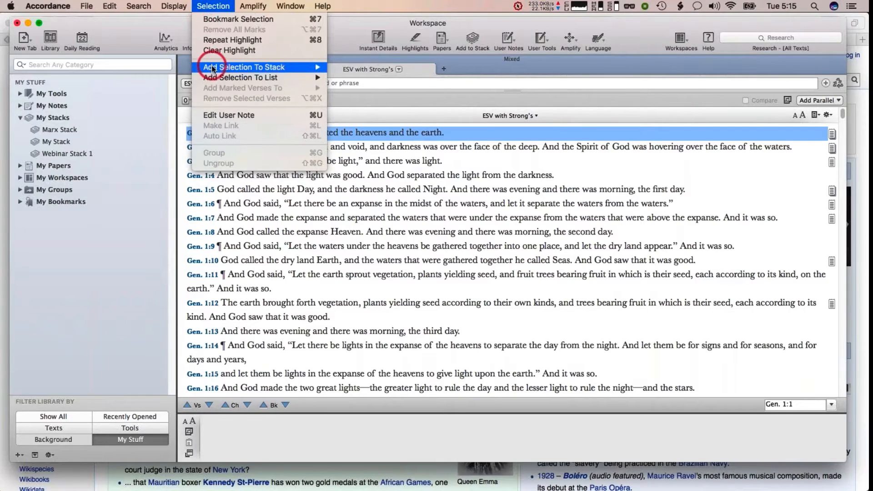
mouse_move(235, 67)
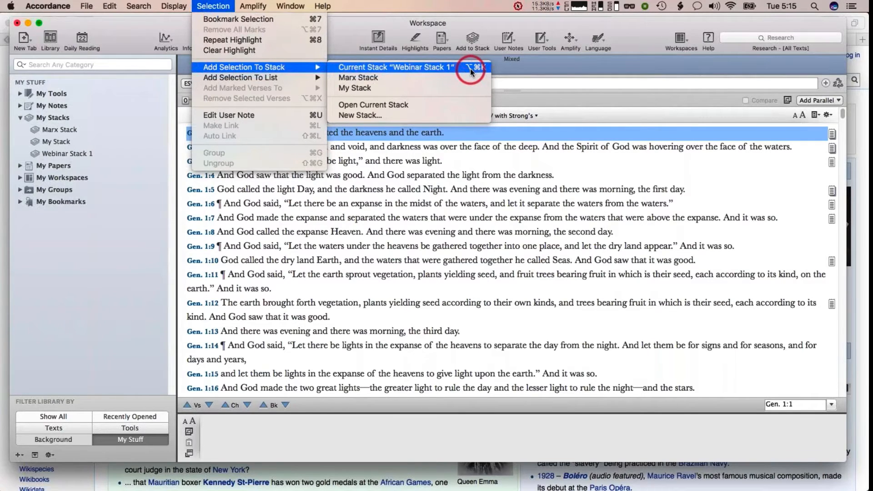
click(416, 139)
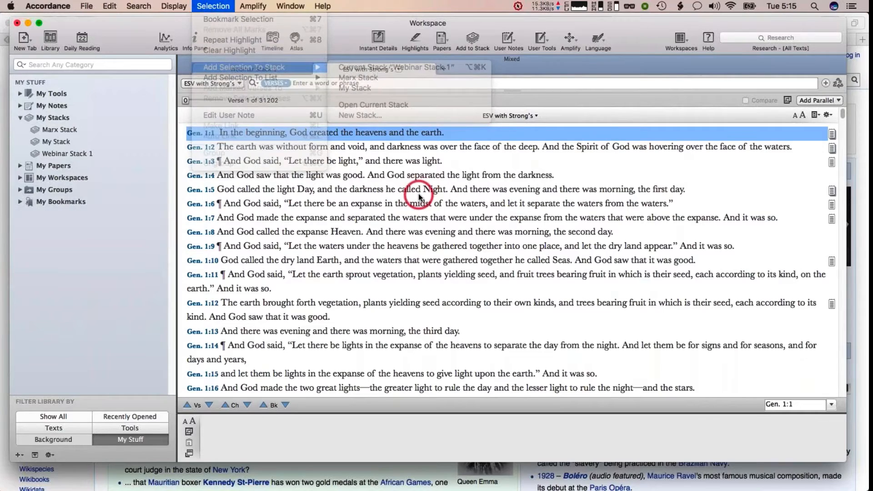
click(185, 302)
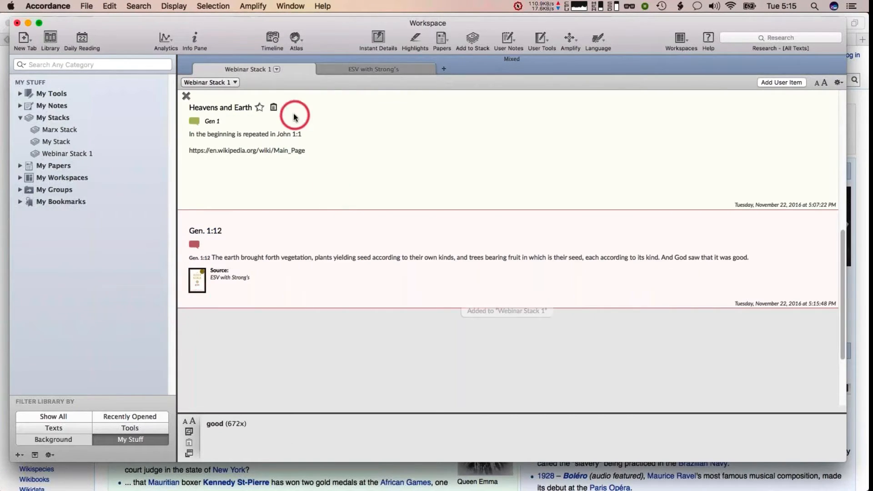
Select Genesis 1:14 in the ESV text and add it to the current stack
click(197, 69)
click(267, 127)
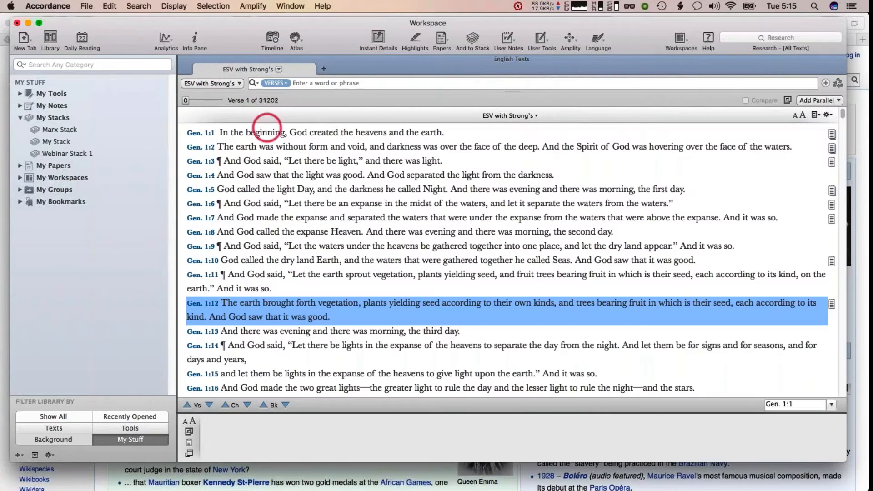
click(244, 207)
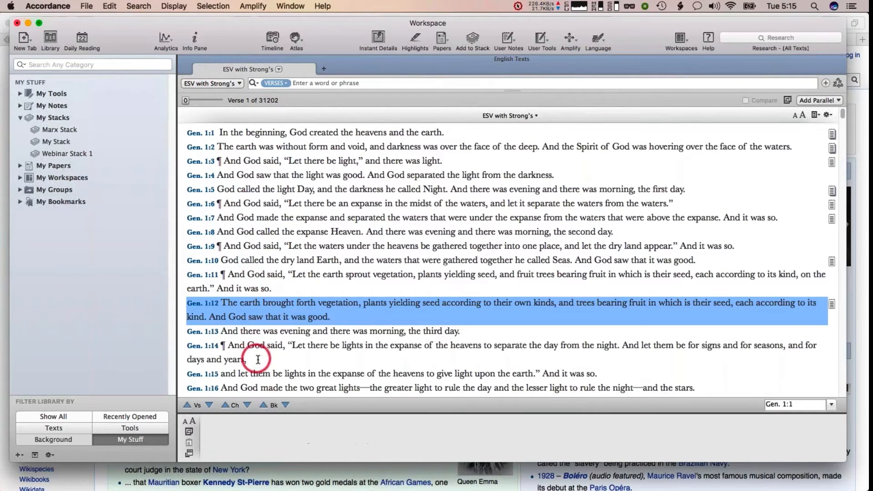
click(169, 341)
key(super+shift+k)
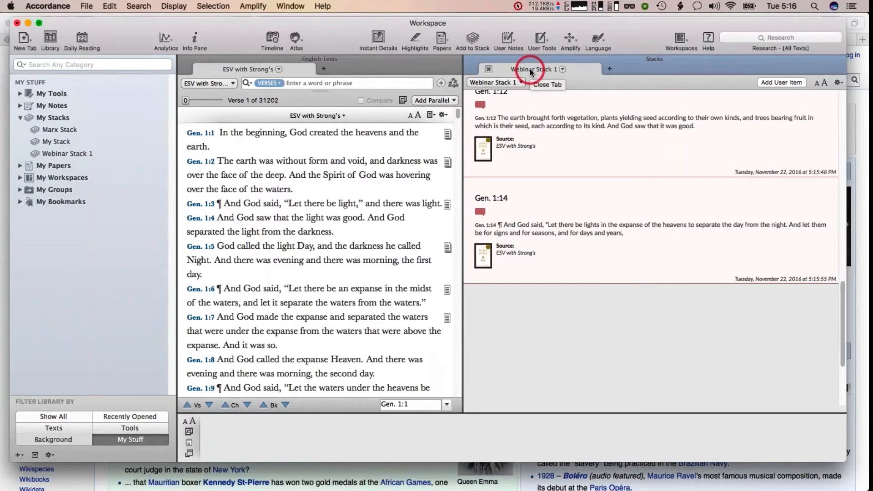
Close the Stacks pane beside the ESV text
drag(530, 70, 469, 69)
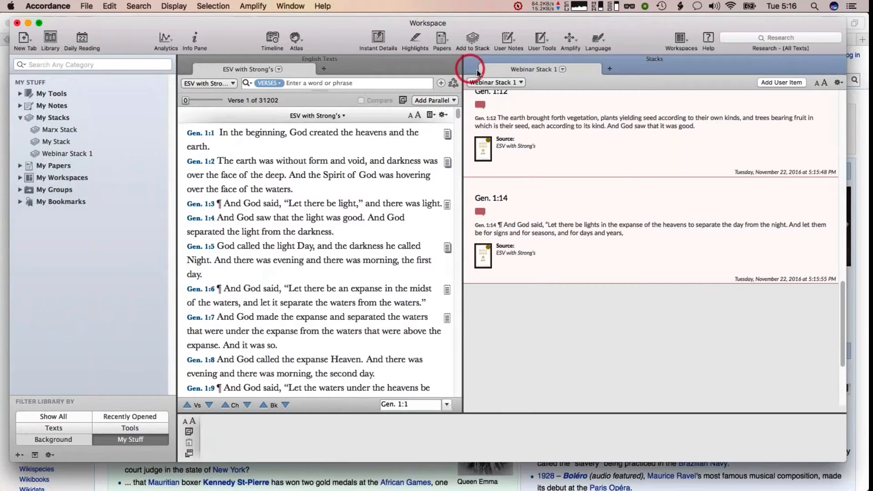
click(471, 60)
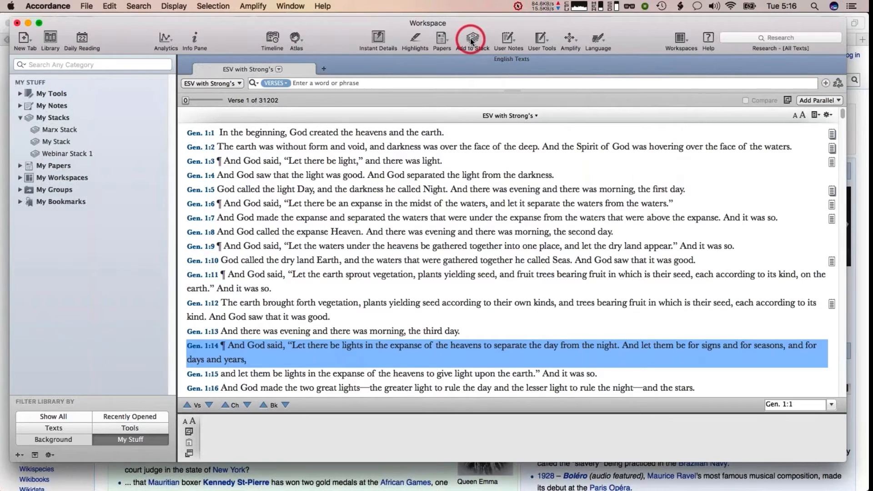
Select Genesis 1:11 and add it to the current stack, Webinar Stack 1
click(471, 40)
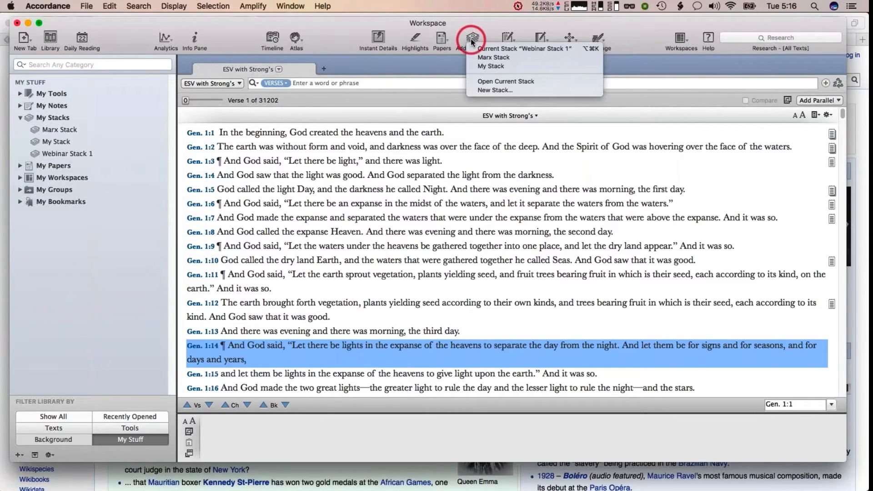
click(473, 47)
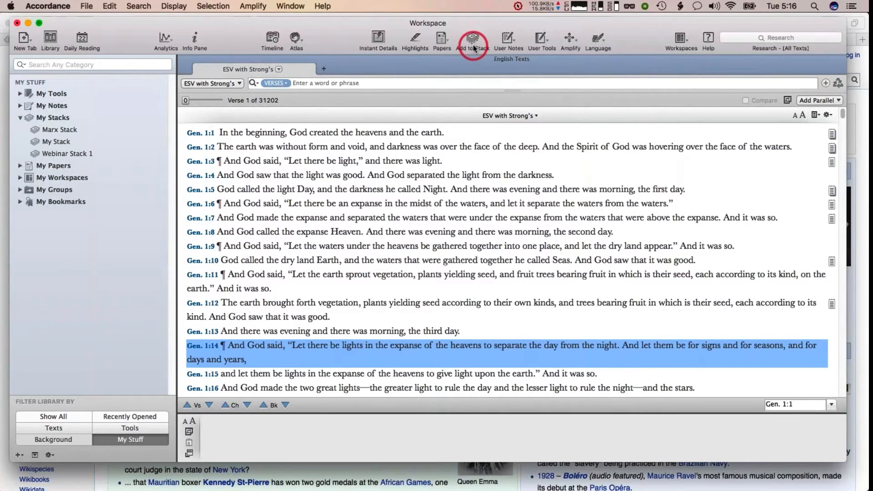
mouse_move(280, 274)
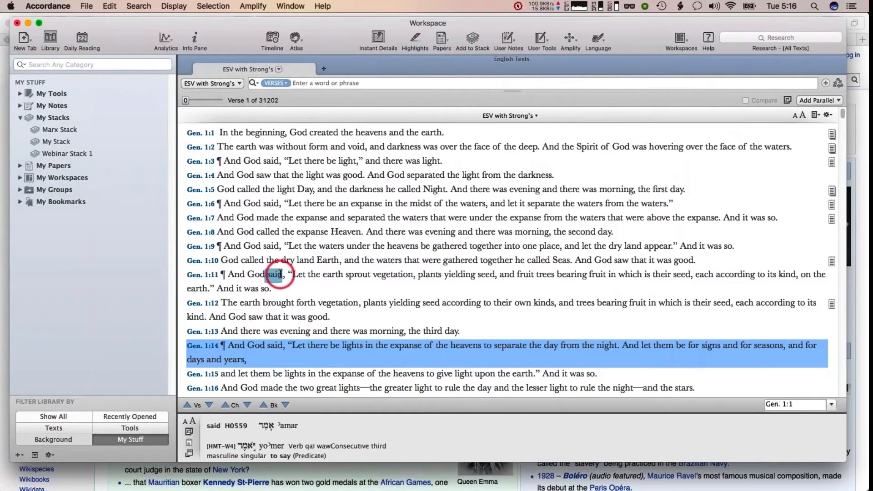
click(189, 274)
key(super+k)
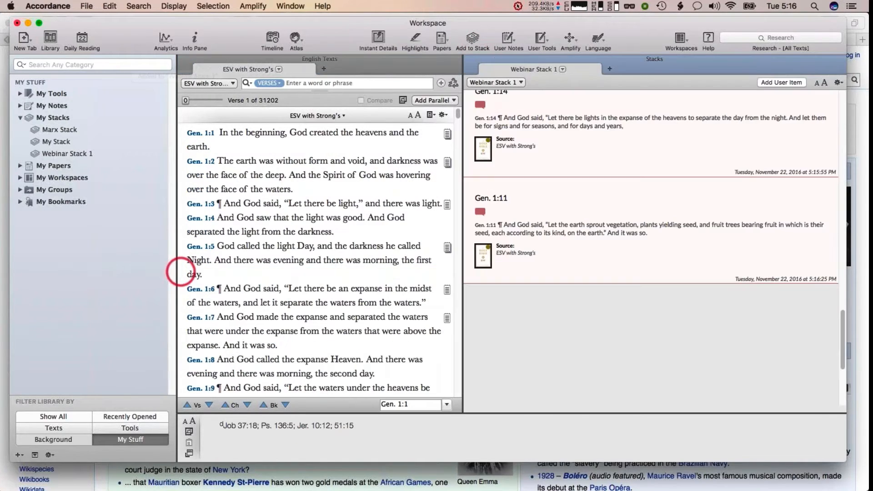
Close the Stacks pane and add the selected Genesis 1:11 to Webinar Stack 1 a second time with Add to Stack
mouse_move(471, 60)
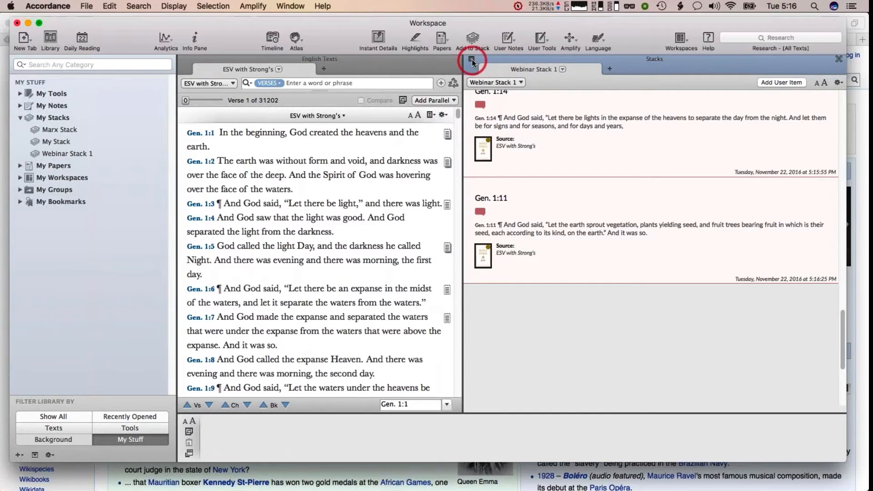
click(472, 59)
click(473, 39)
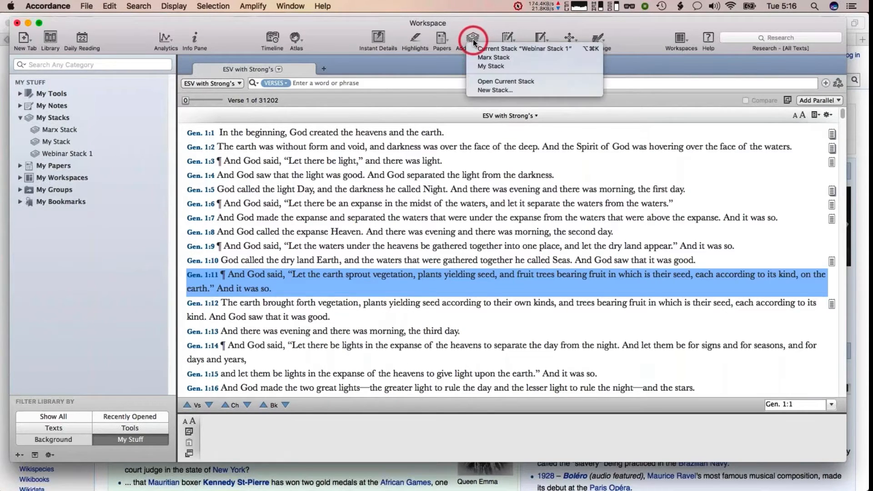
click(484, 22)
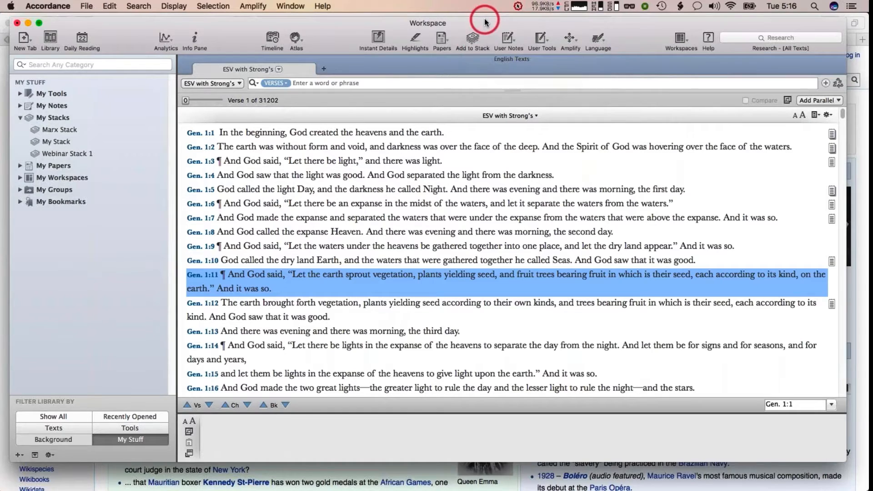
click(472, 40)
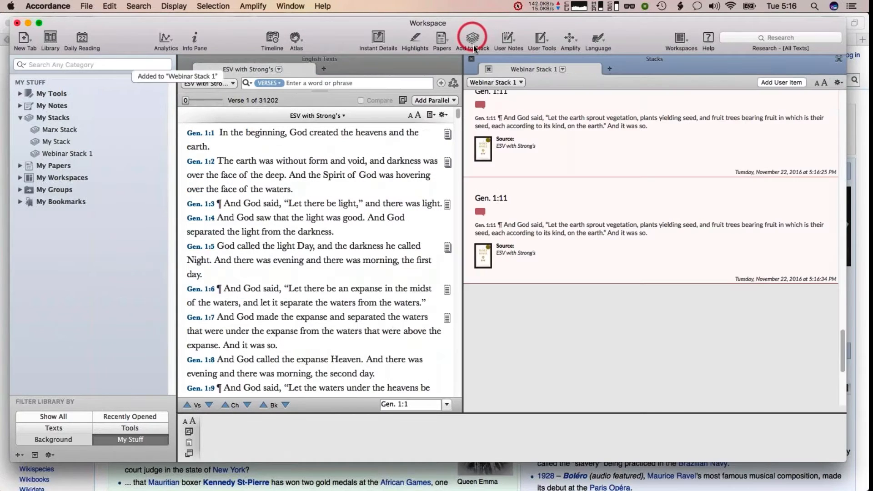
Close the Stacks pane and search the library for "phot" to list photo modules before clearing the search
click(471, 59)
click(447, 175)
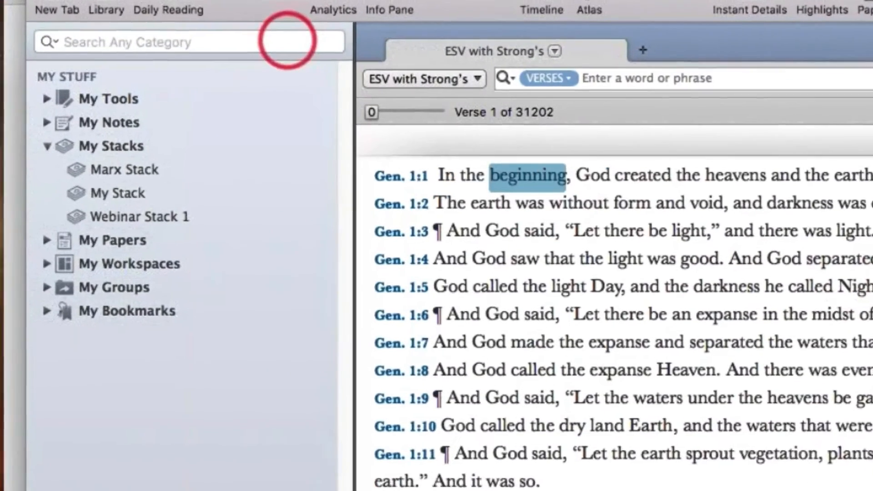
click(92, 65)
text(p)
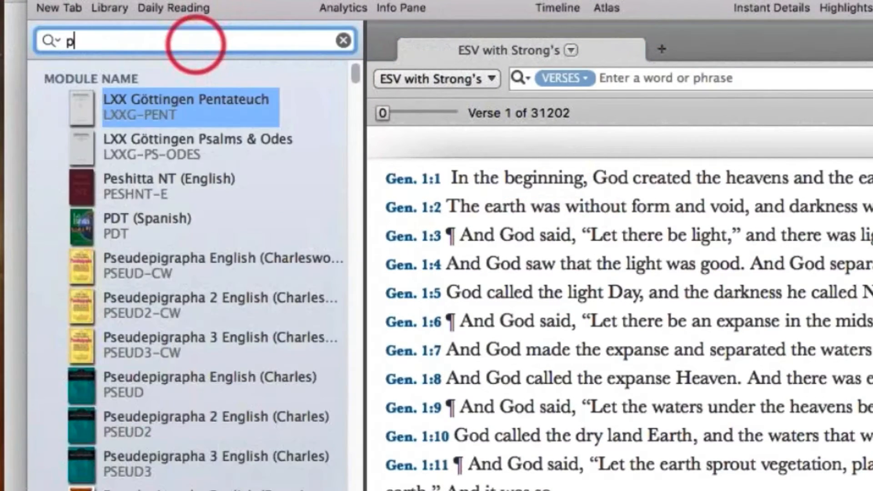
text(hot)
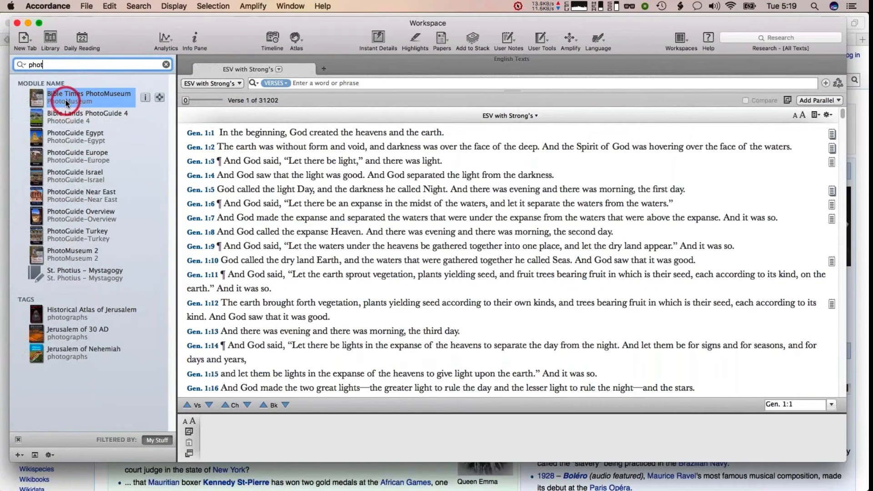
click(166, 64)
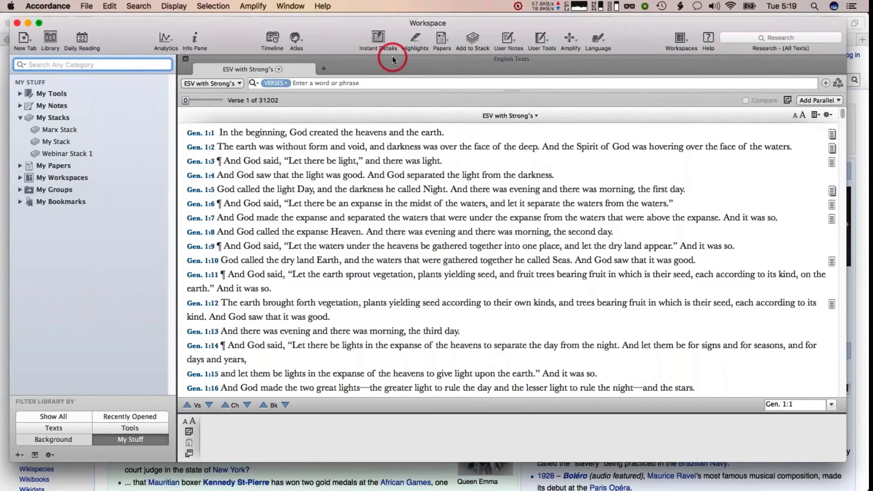
Open the current stack, Webinar Stack 1, from the Add to Stack options
click(472, 40)
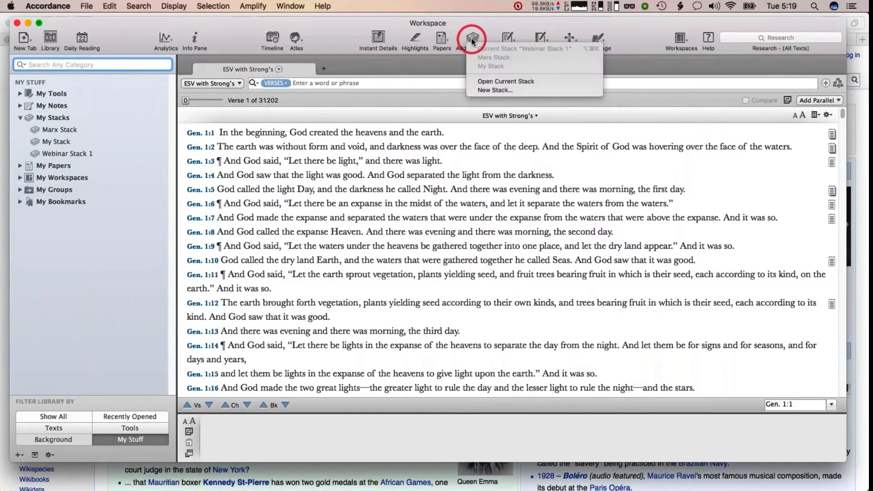
click(492, 82)
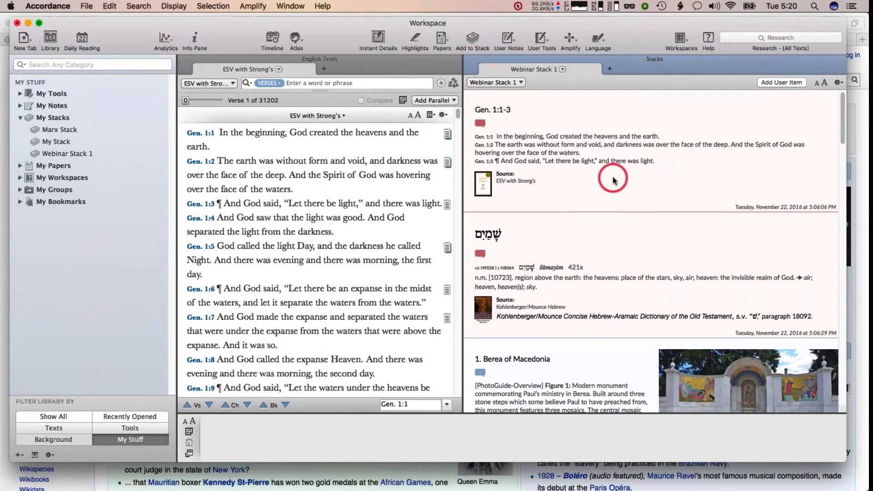
Open the print dialog for Webinar Stack 1 and cancel it
scroll(613, 179, down, 3)
scroll(613, 179, down, 1)
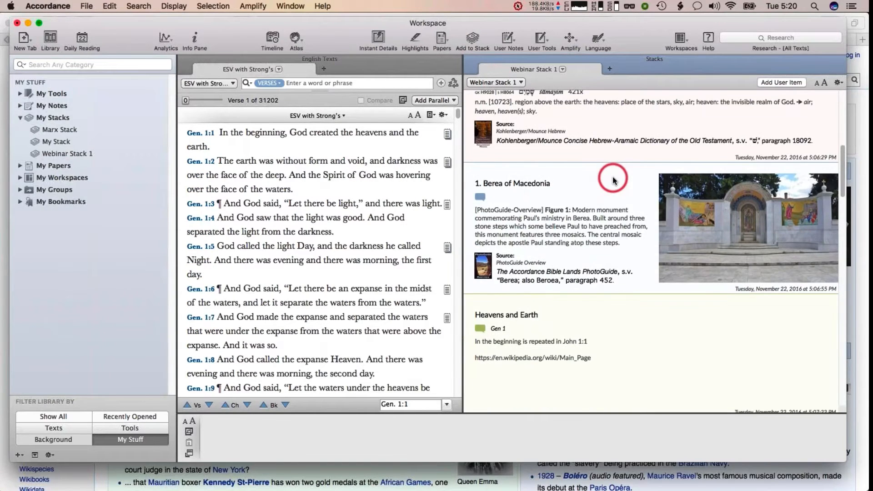
scroll(610, 176, up, 4)
click(86, 6)
click(102, 243)
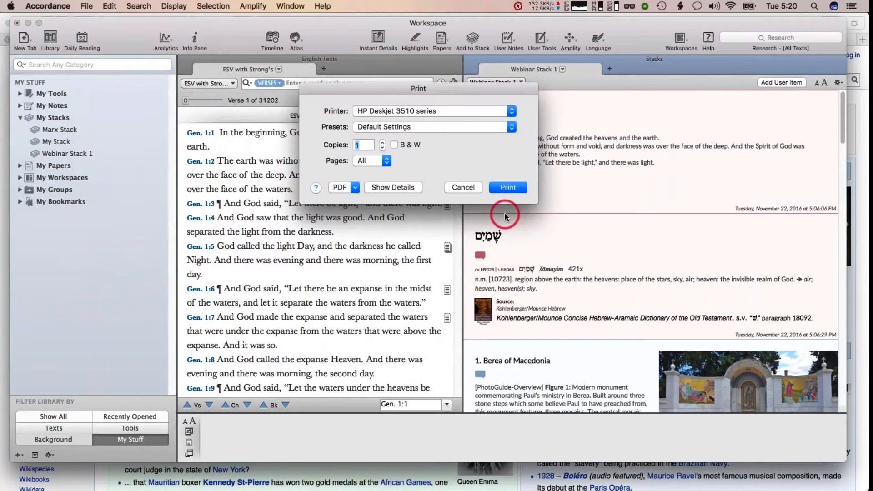
click(394, 187)
click(532, 284)
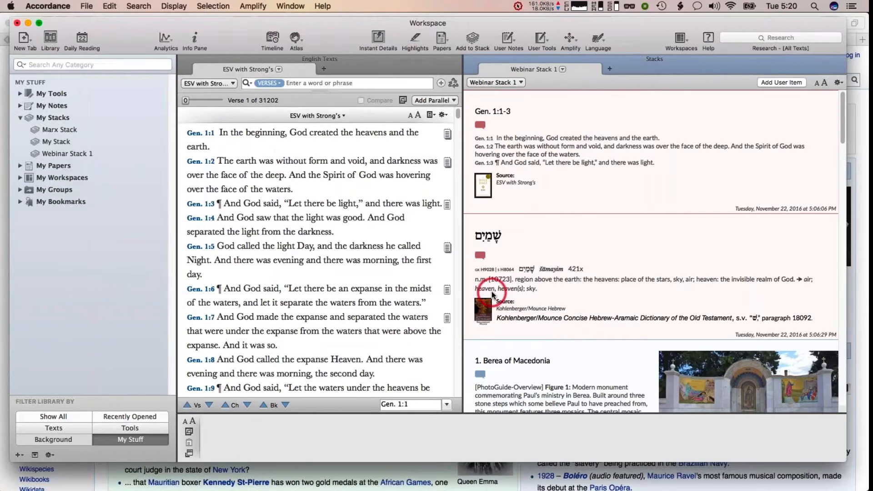
Hover over and scroll through the stack entries to examine their star and delete controls
mouse_move(576, 188)
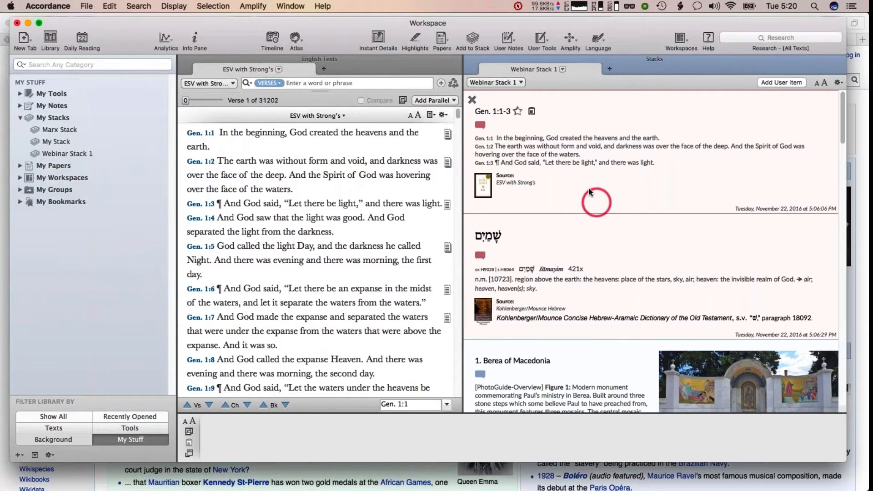
mouse_move(530, 97)
mouse_down()
mouse_move(548, 116)
mouse_move(543, 146)
mouse_move(530, 109)
mouse_up()
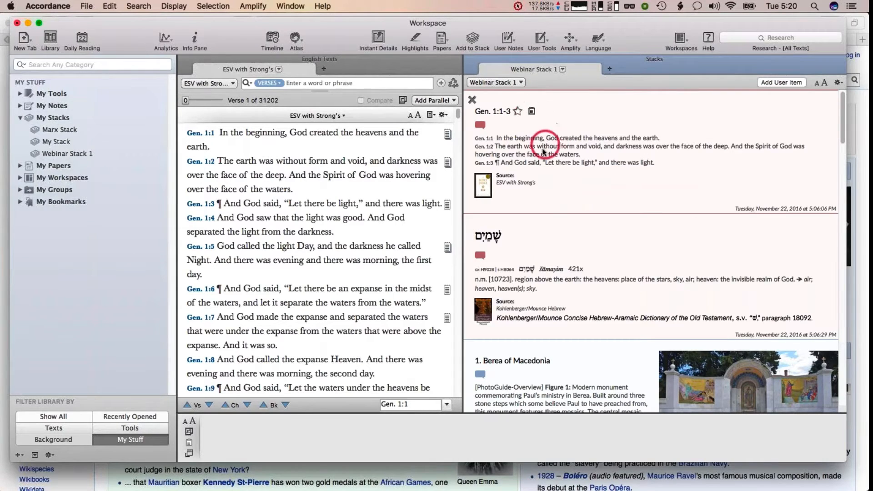
mouse_move(530, 236)
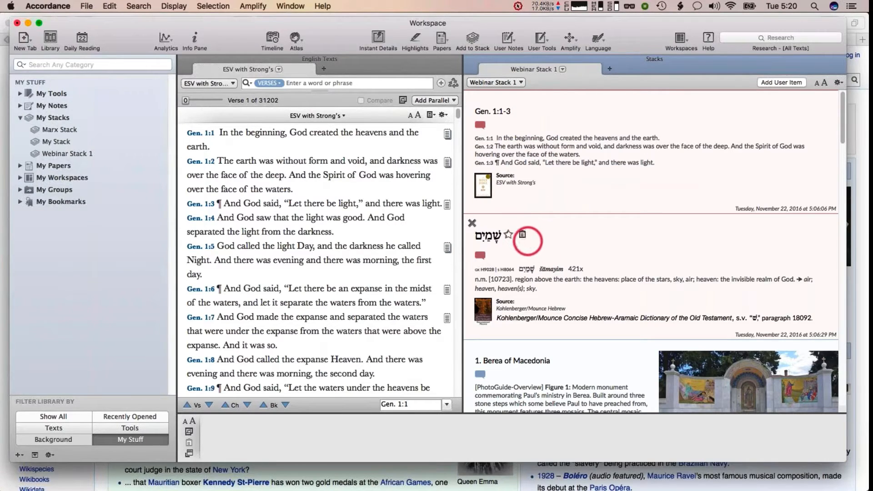
scroll(575, 362, down, 1)
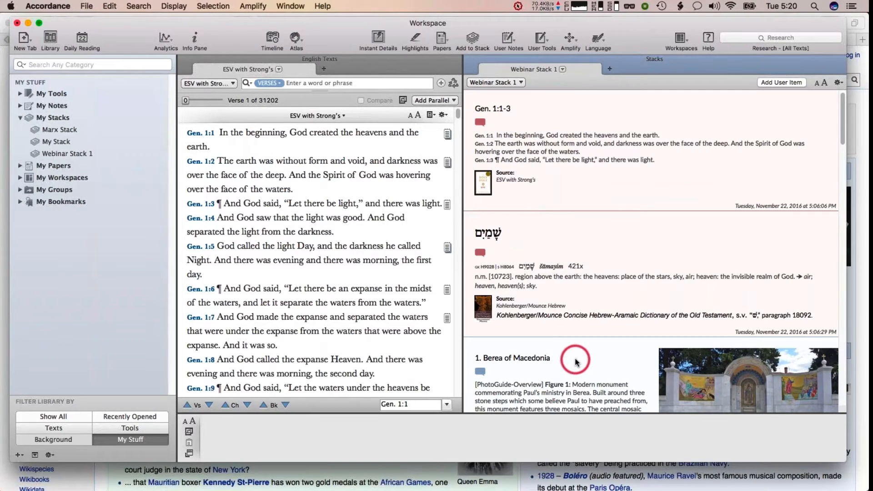
scroll(575, 362, down, 8)
scroll(575, 359, down, 8)
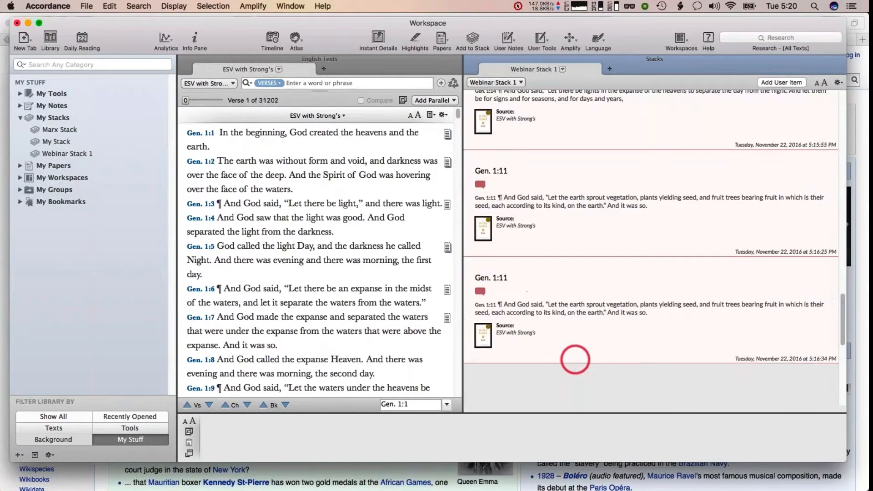
scroll(537, 204, up, 1)
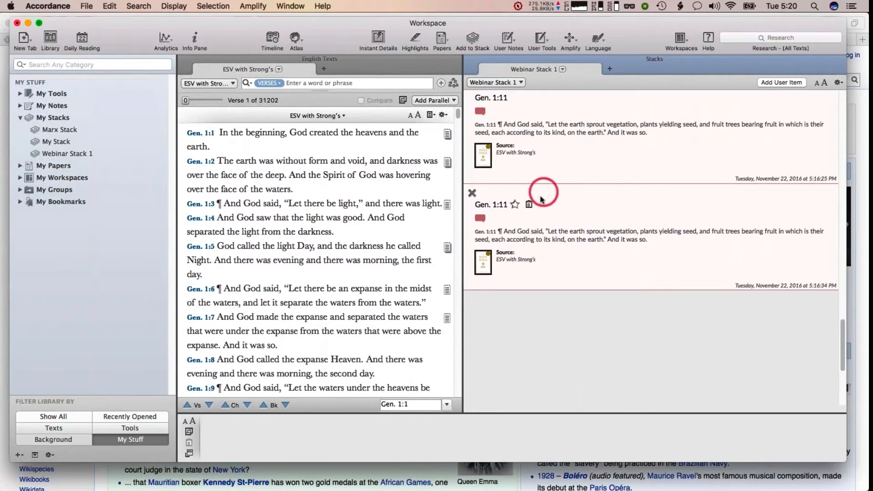
scroll(532, 205, up, 3)
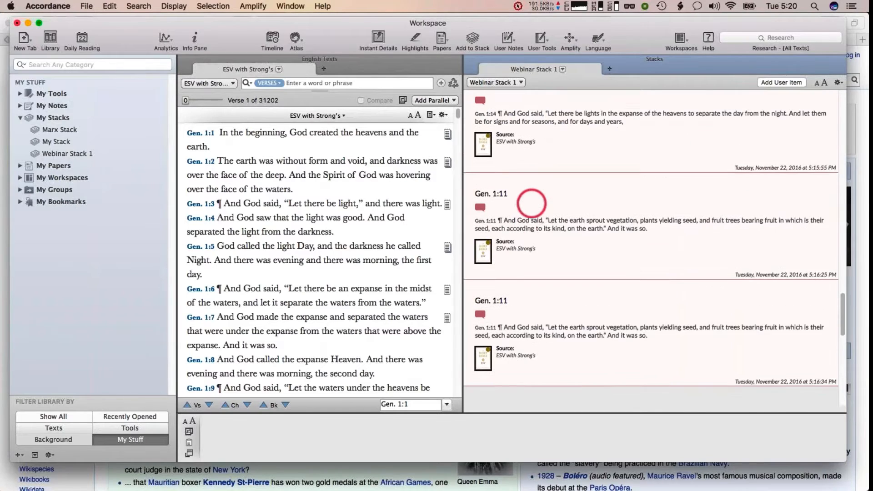
click(102, 4)
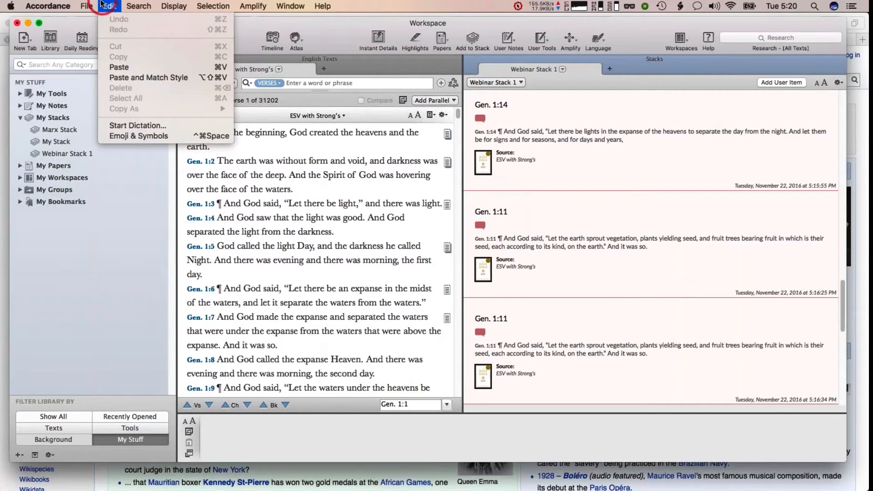
click(86, 5)
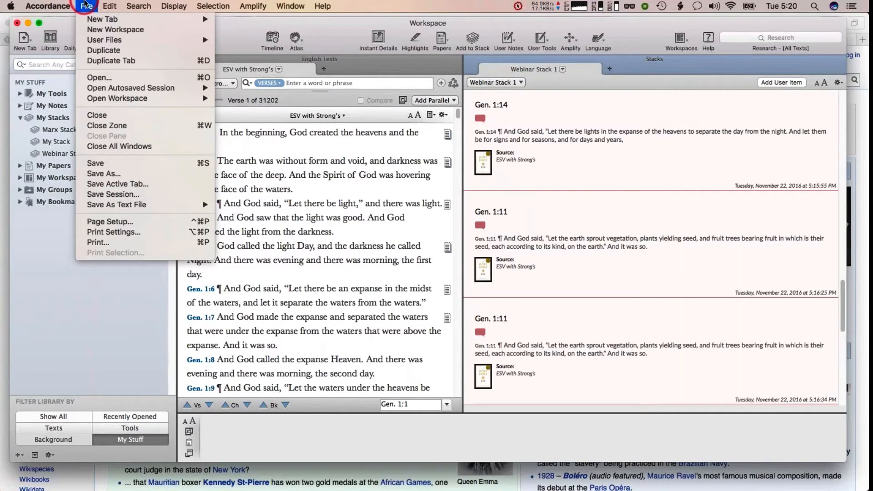
click(804, 159)
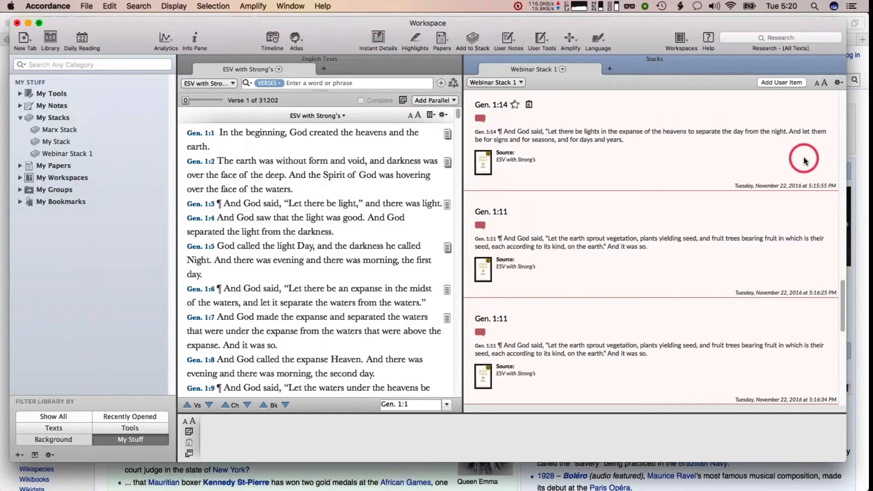
click(765, 170)
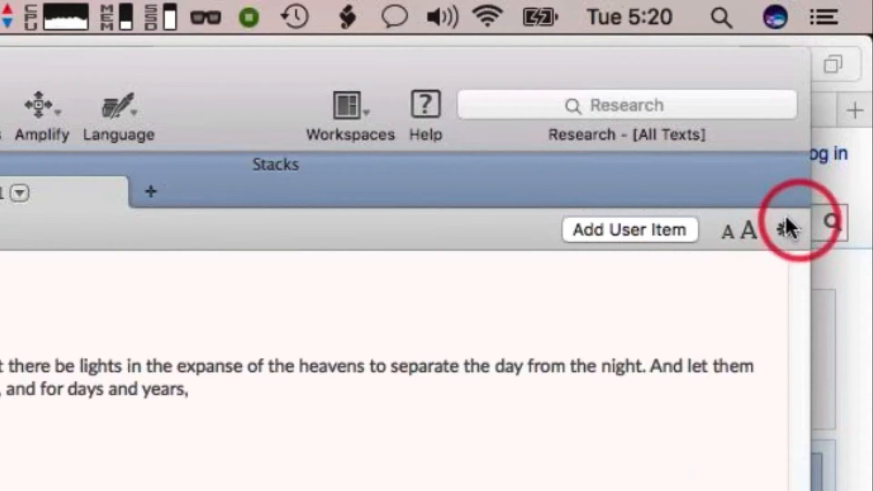
Open the stack's options menu to review the Sort By choices, then close it
click(782, 227)
mouse_move(660, 258)
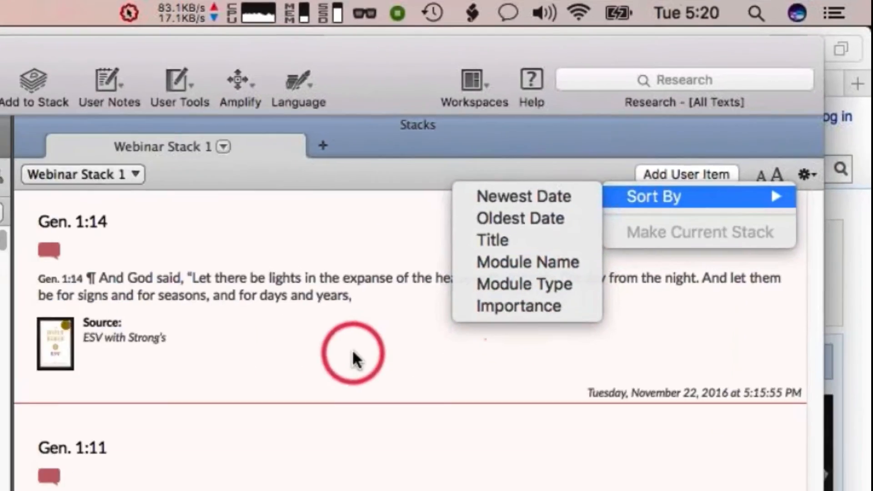
click(194, 471)
mouse_move(508, 215)
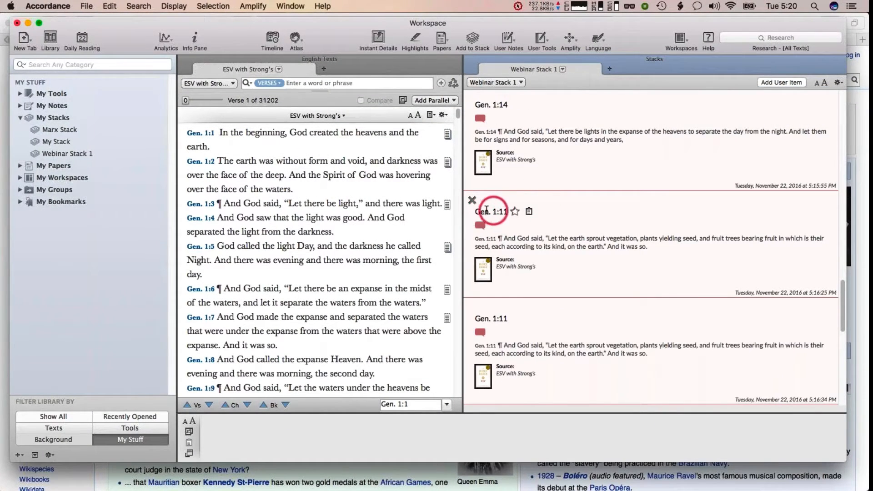
Star the first Gen. 1:11 entry as important and close the Stacks pane
click(515, 212)
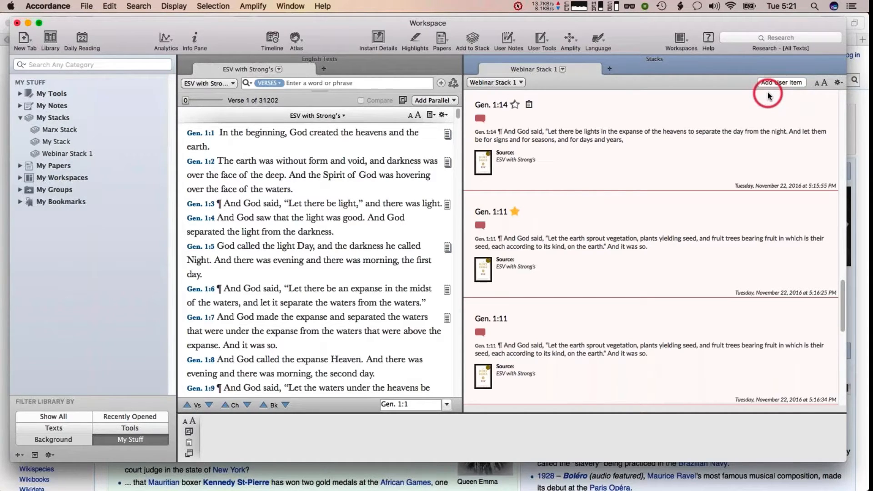
click(643, 114)
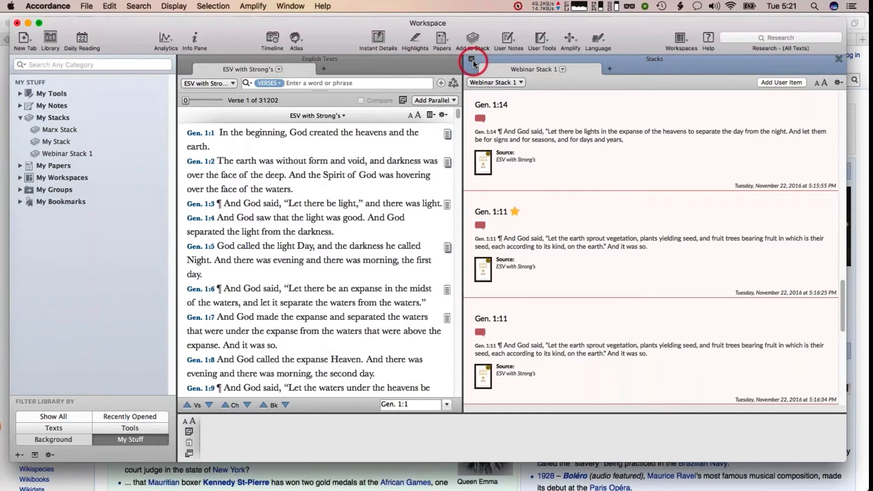
click(472, 59)
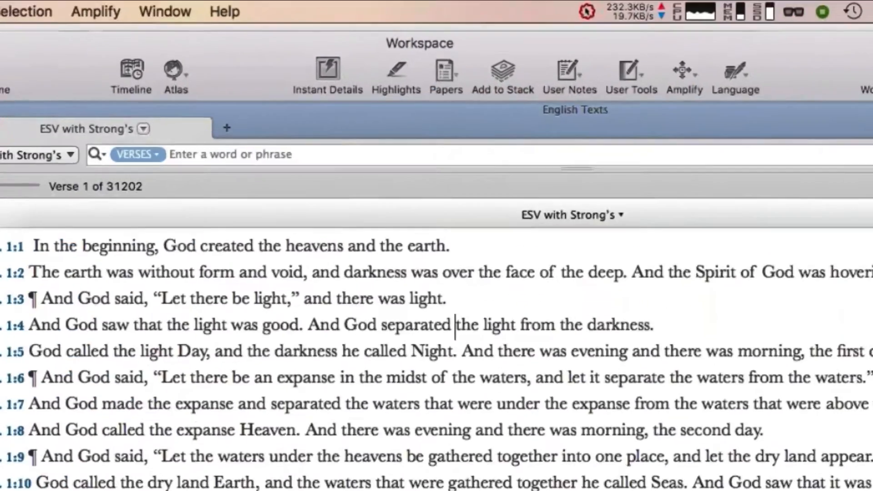
Create a new paper using the Default paper template
click(183, 59)
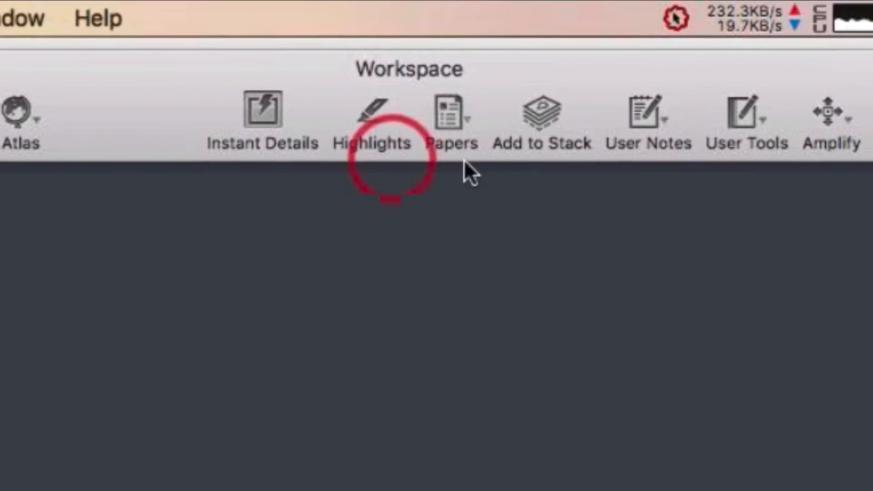
click(453, 119)
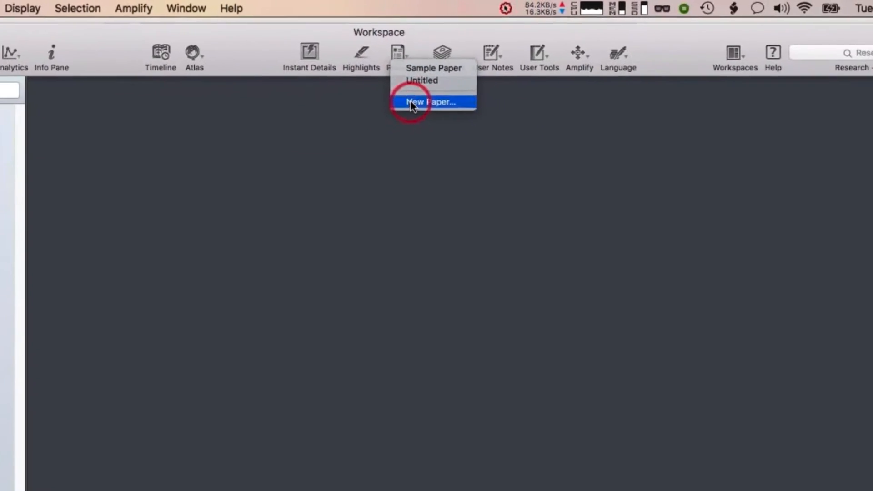
click(411, 103)
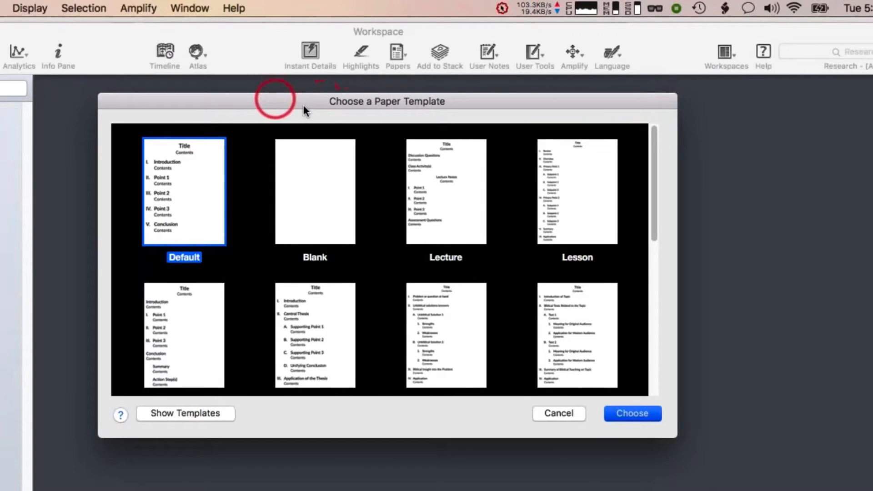
drag(303, 106, 331, 117)
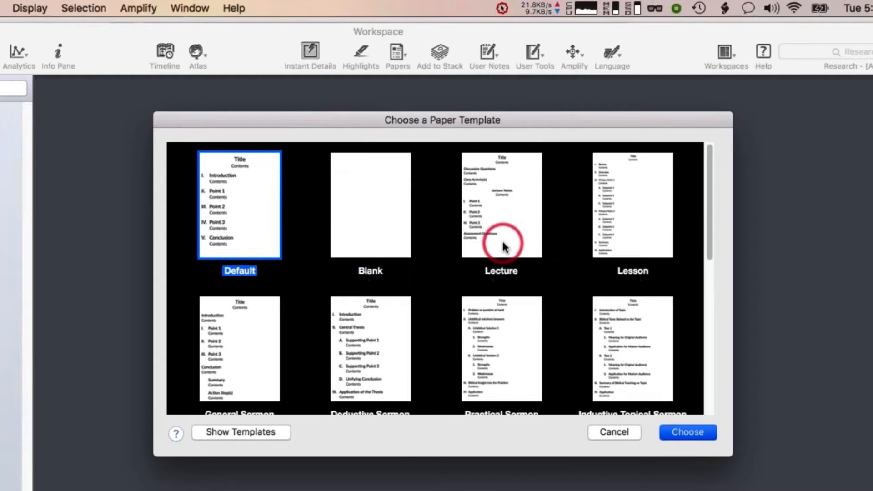
scroll(503, 246, down, 3)
scroll(503, 246, down, 10)
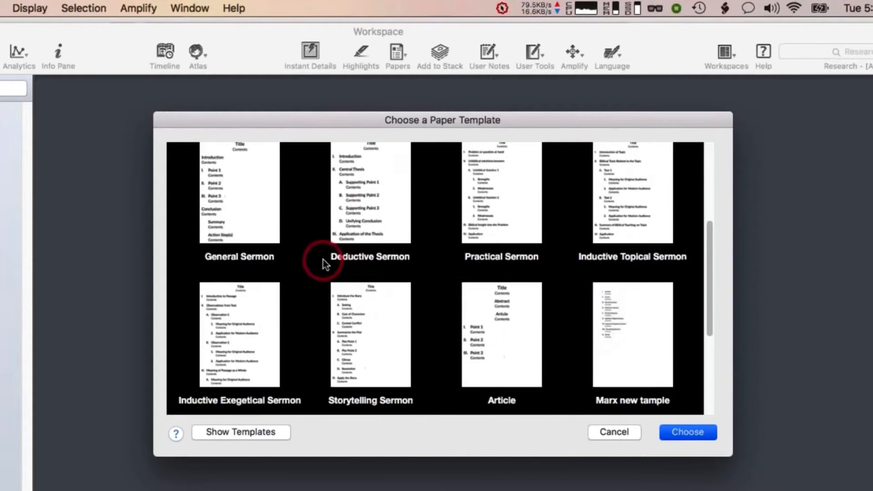
scroll(559, 253, down, 8)
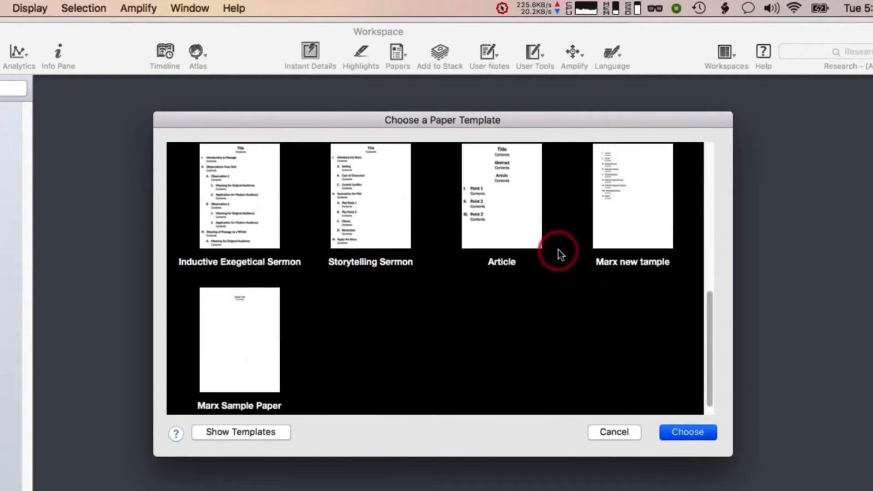
scroll(564, 323, down, 1)
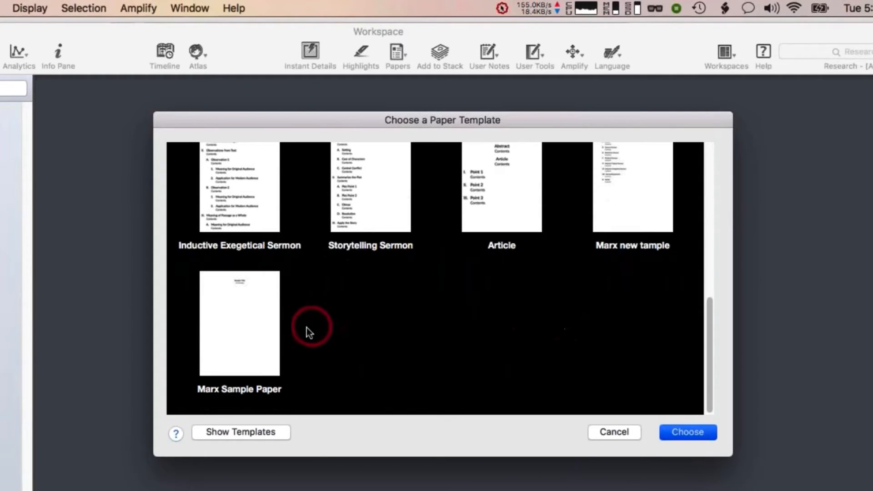
scroll(428, 379, up, 1)
scroll(428, 379, up, 10)
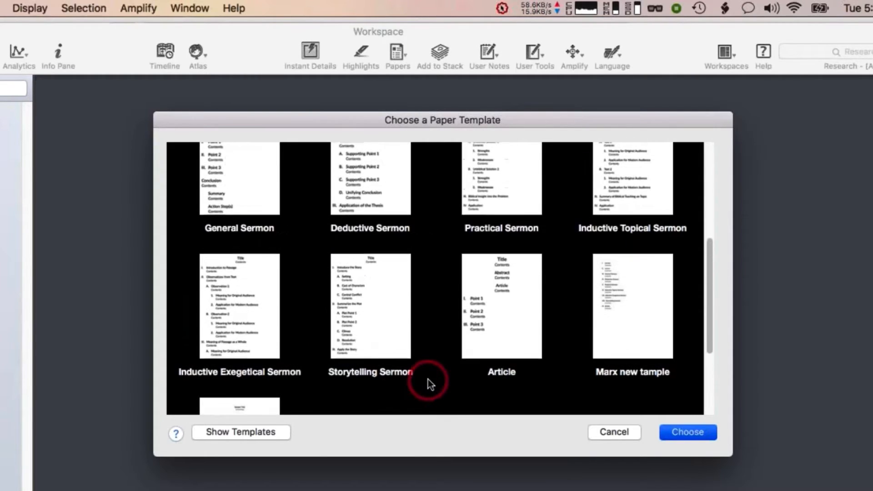
scroll(427, 379, up, 5)
click(250, 219)
double_click(250, 218)
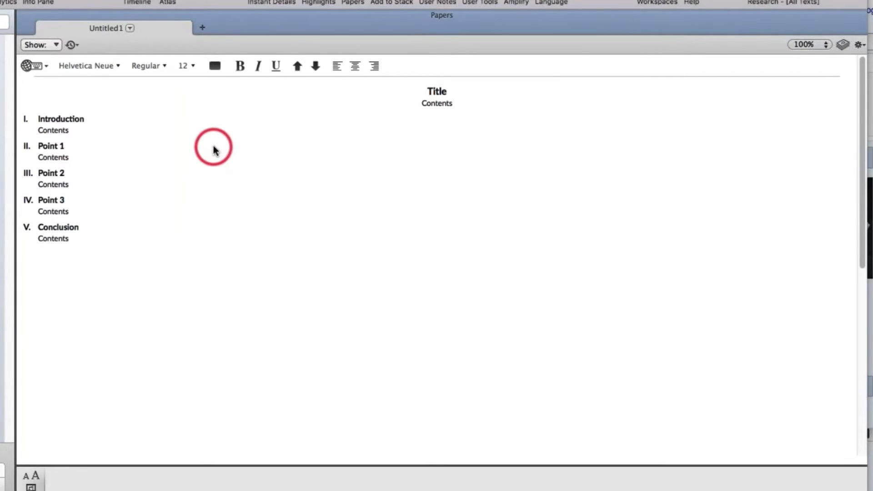
Replace the paper's title with "God's Character"
mouse_move(64, 113)
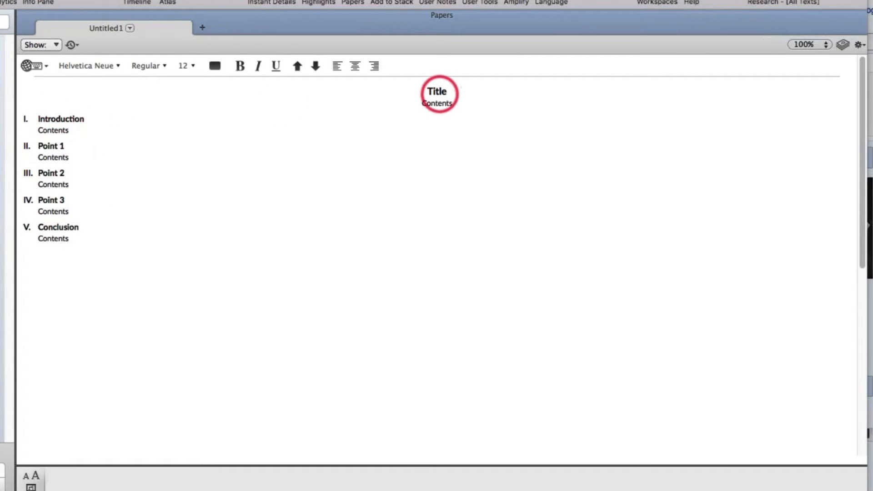
double_click(438, 92)
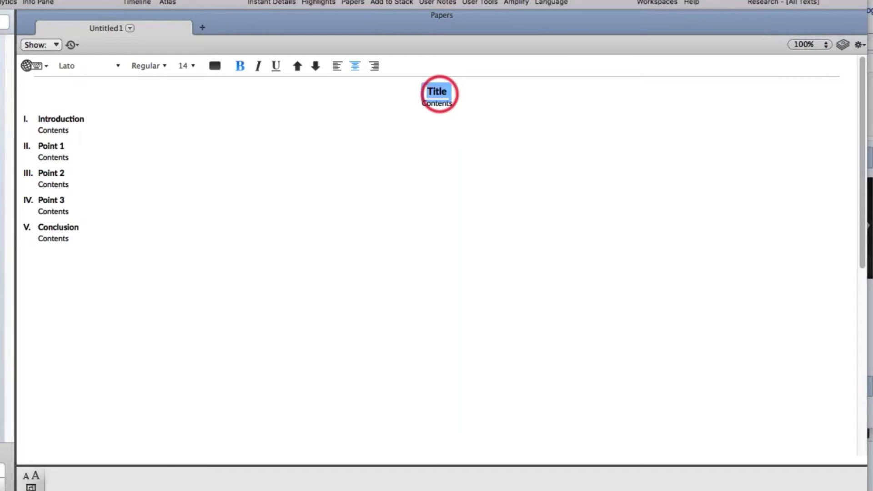
text(God's Ch)
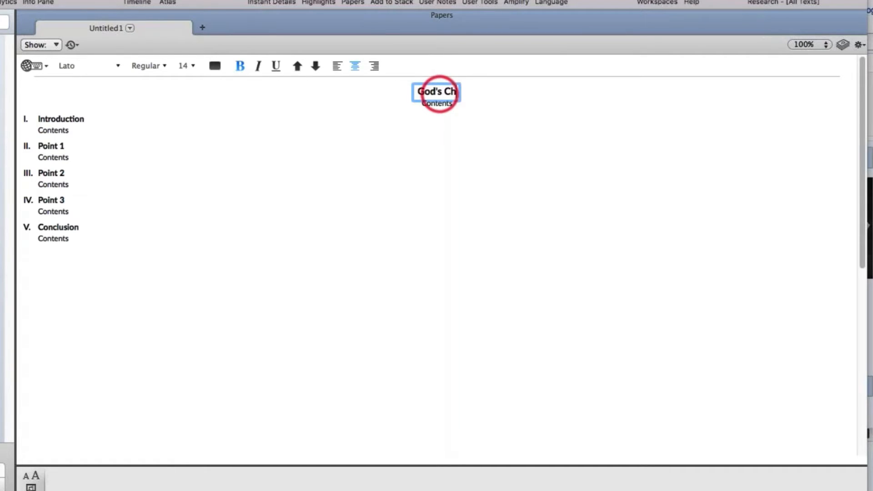
text(aracter)
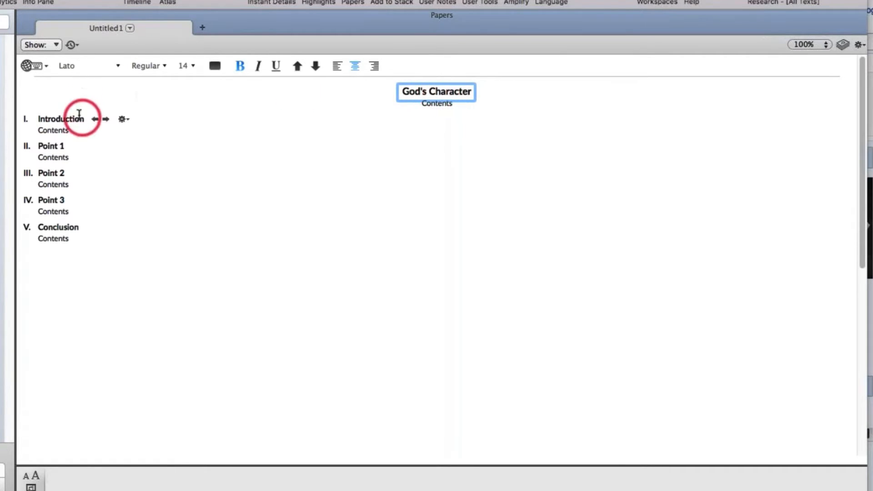
Rename the Introduction heading to "God's character as described in Genesis 1"
double_click(62, 118)
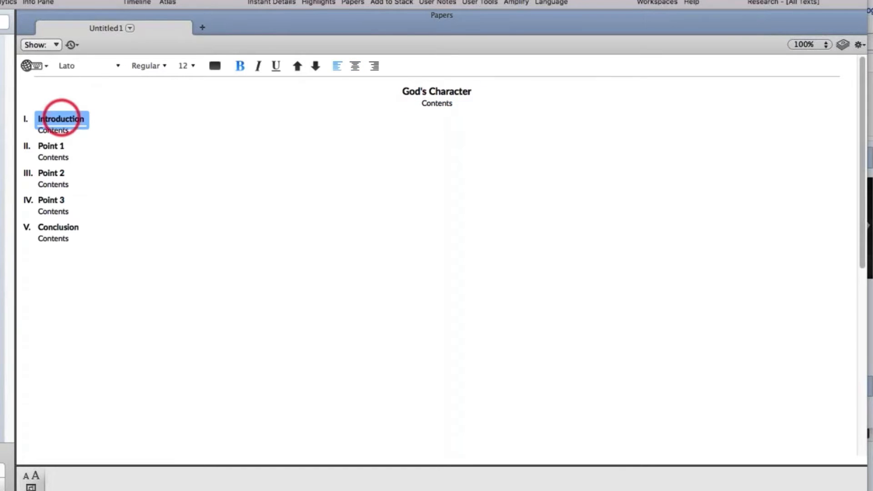
key(Escape)
double_click(61, 117)
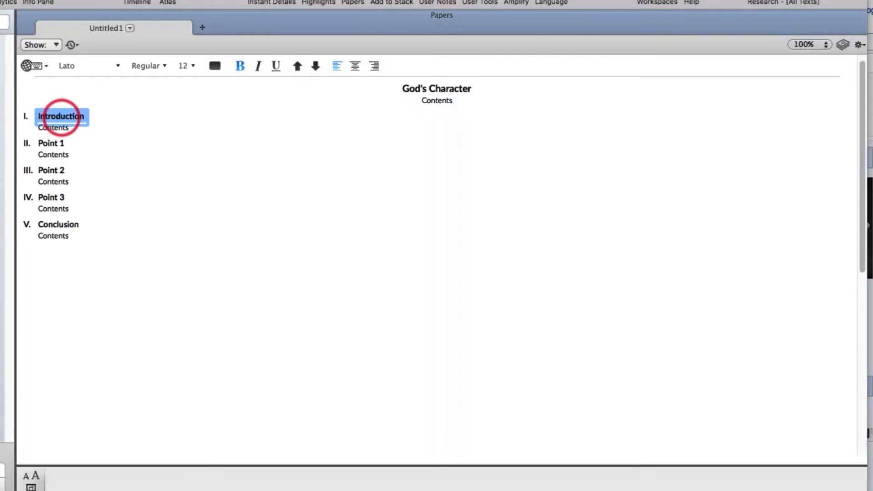
text(God's ch)
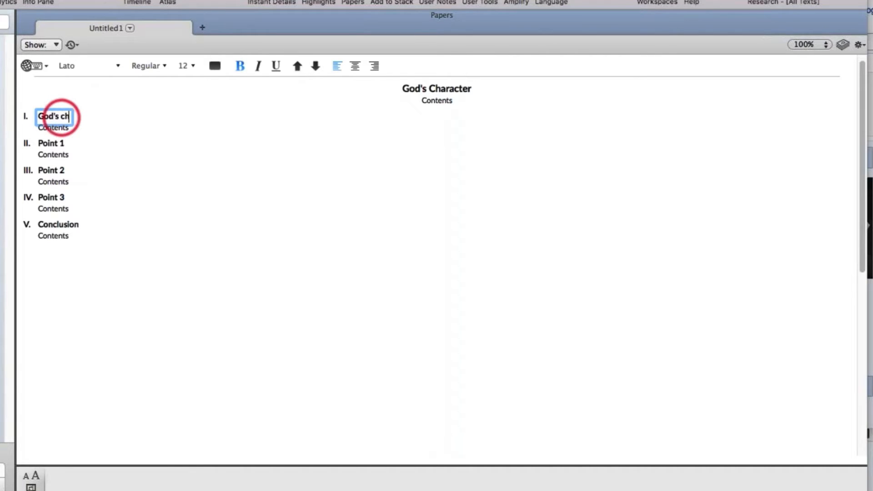
text(aracter as de)
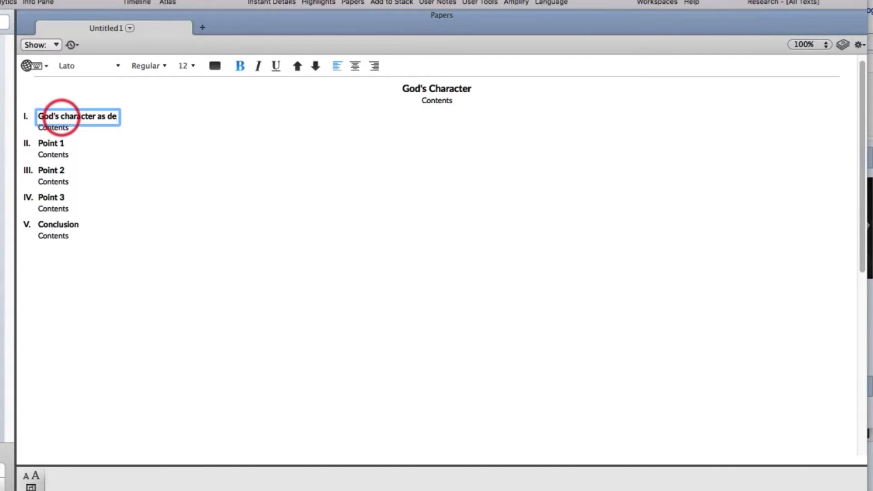
text(scribed in Genesis 1)
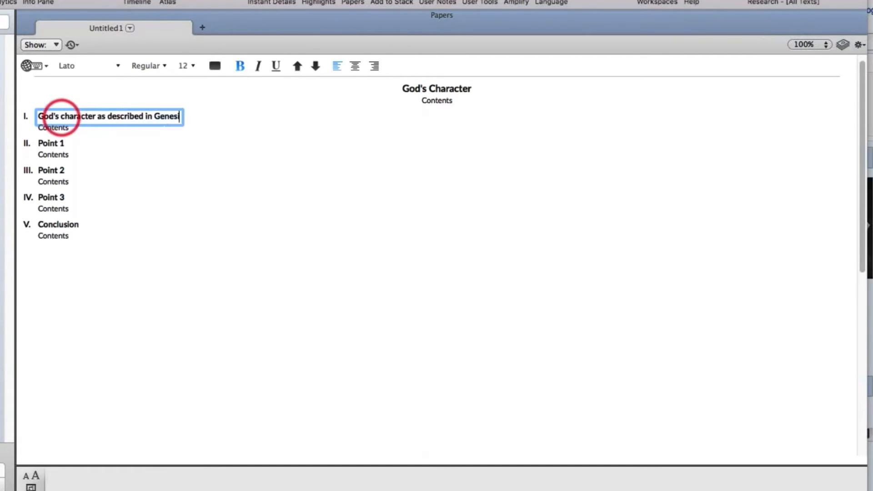
Demote the Point 1 heading to a subheading under the first section
click(50, 143)
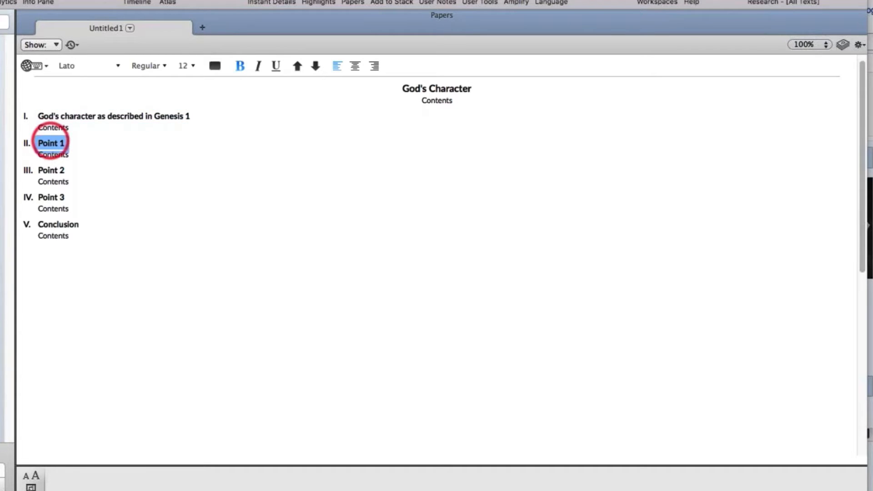
click(77, 143)
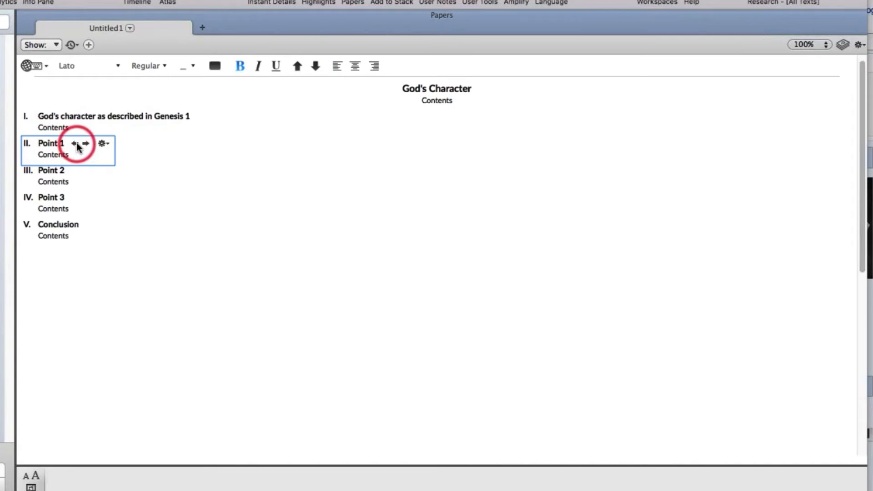
click(86, 143)
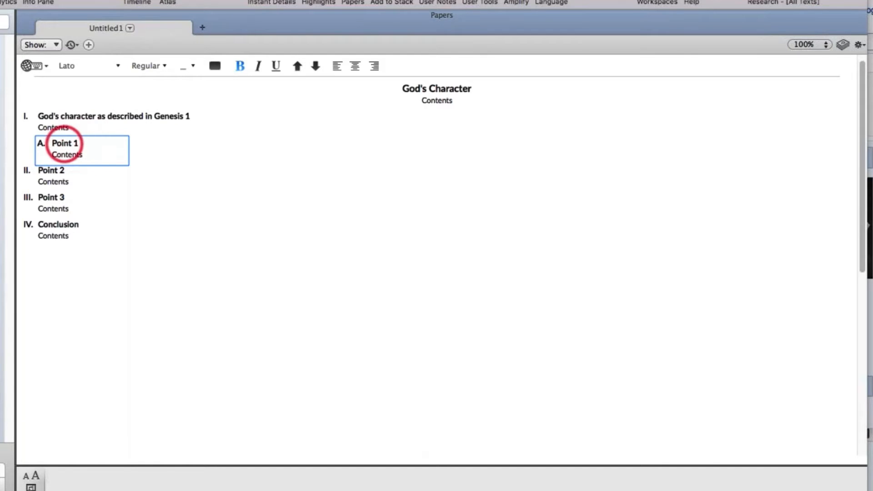
Rename the subheading to "God is omniscient"
double_click(68, 144)
click(76, 146)
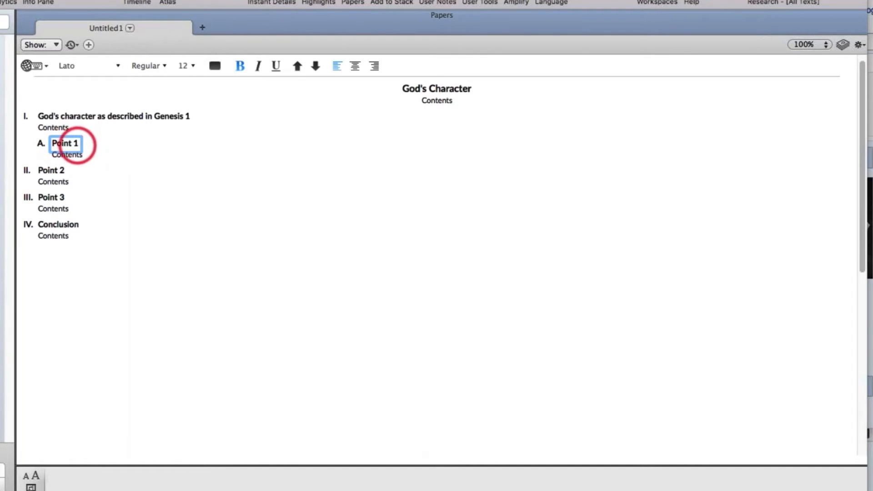
double_click(68, 144)
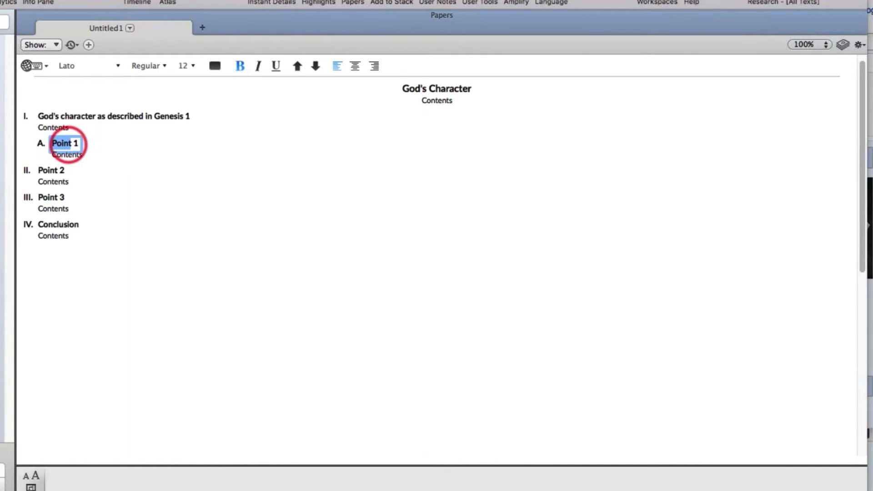
triple_click(68, 143)
text(God is omnisc)
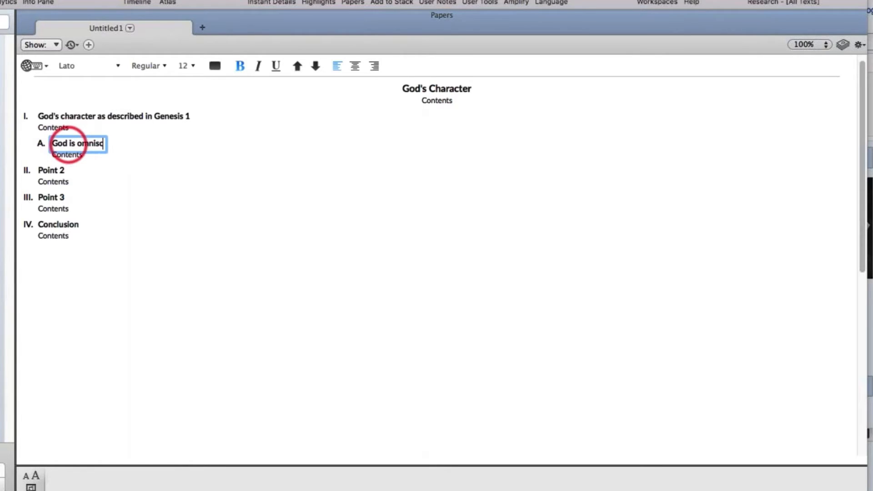
text(ient)
click(72, 155)
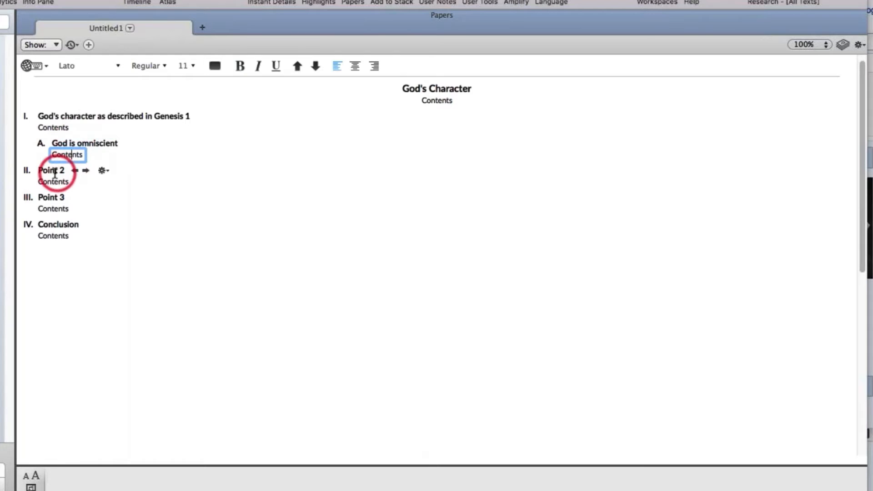
click(50, 171)
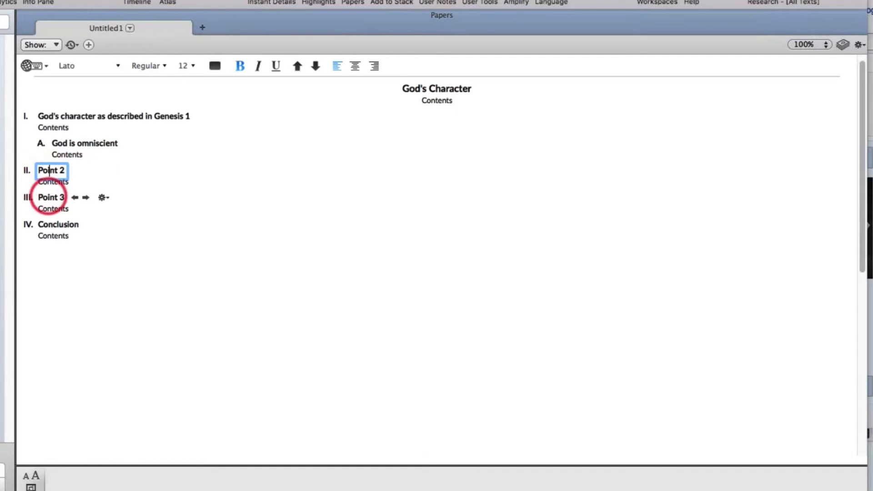
click(86, 170)
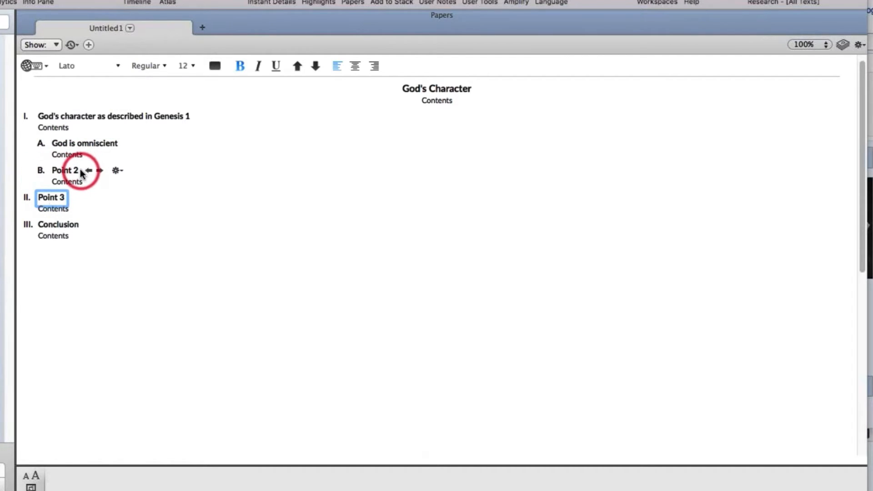
click(88, 171)
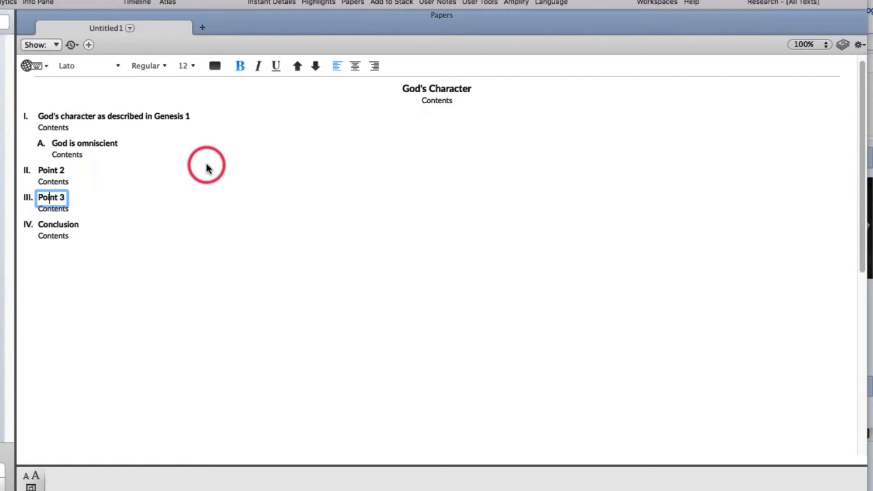
click(168, 152)
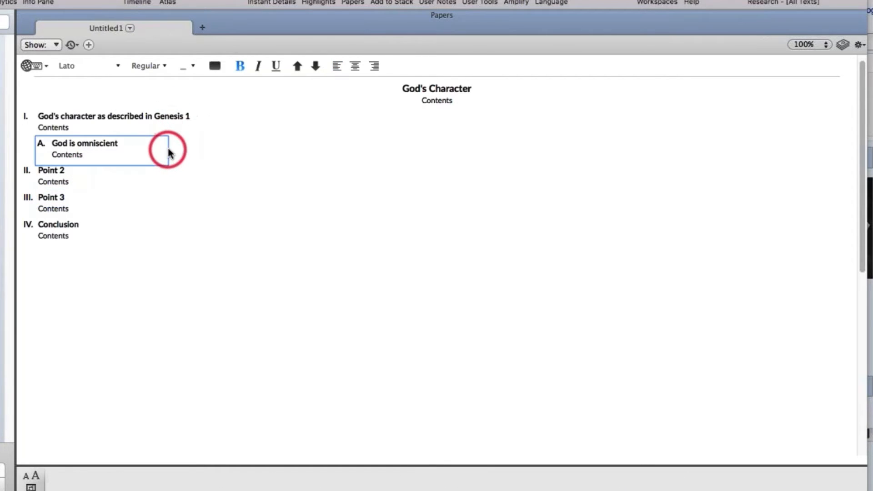
click(195, 153)
mouse_move(162, 119)
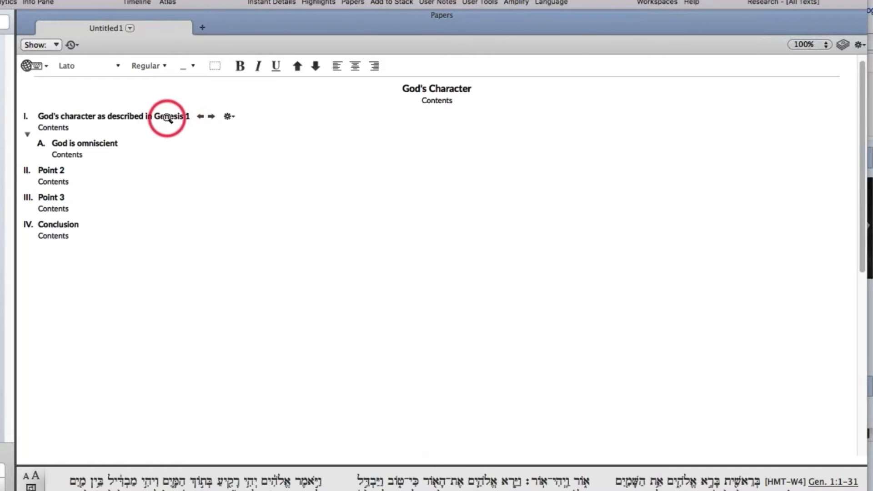
click(134, 155)
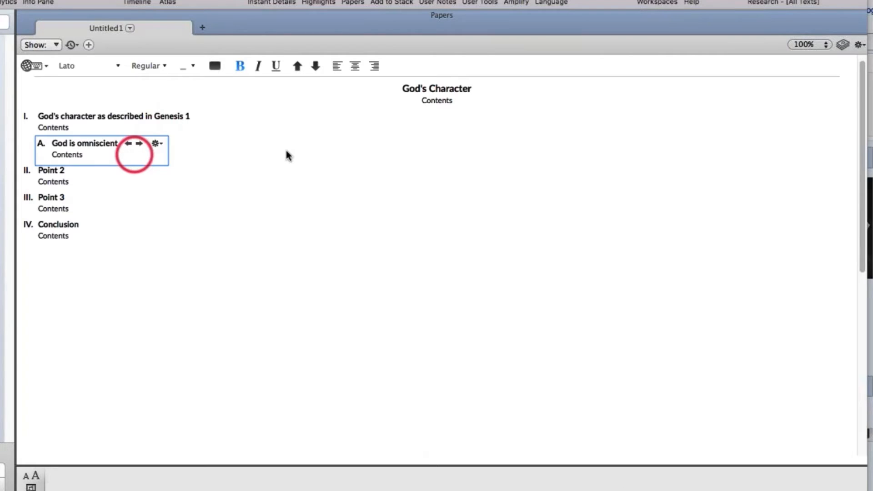
click(345, 163)
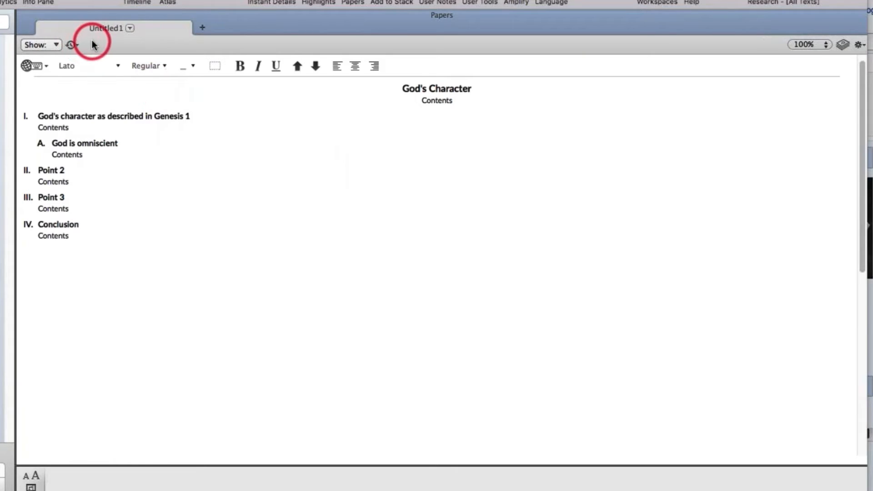
Rename the paper tab to "God's Character"
click(130, 29)
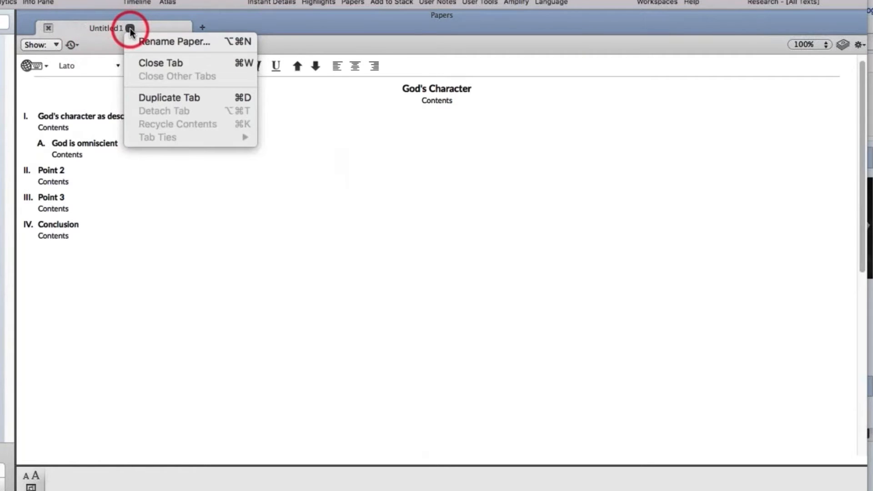
click(160, 42)
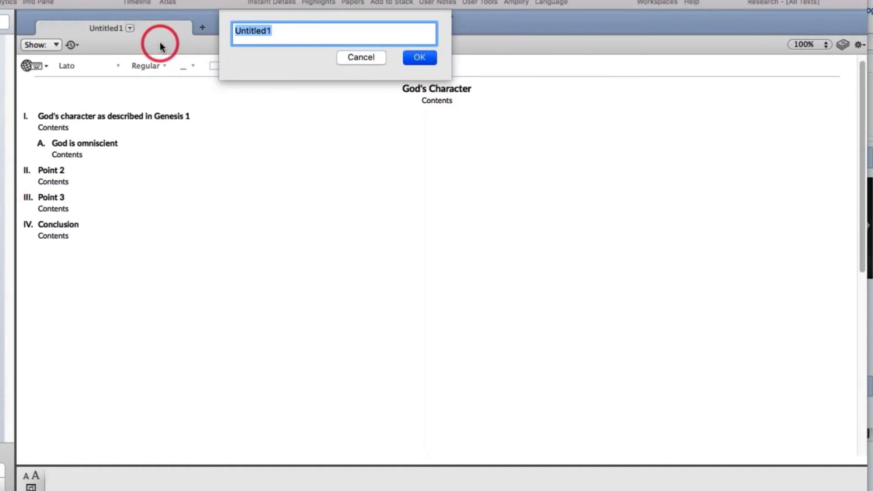
text(God's C)
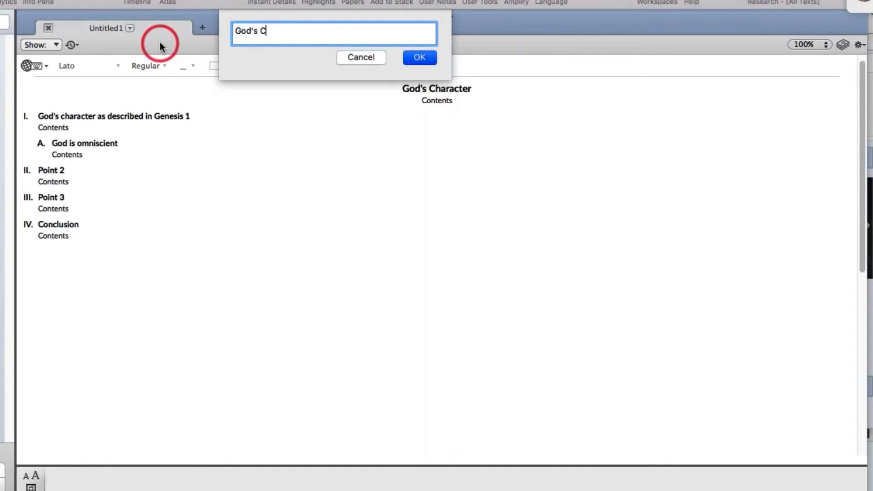
text(haracter)
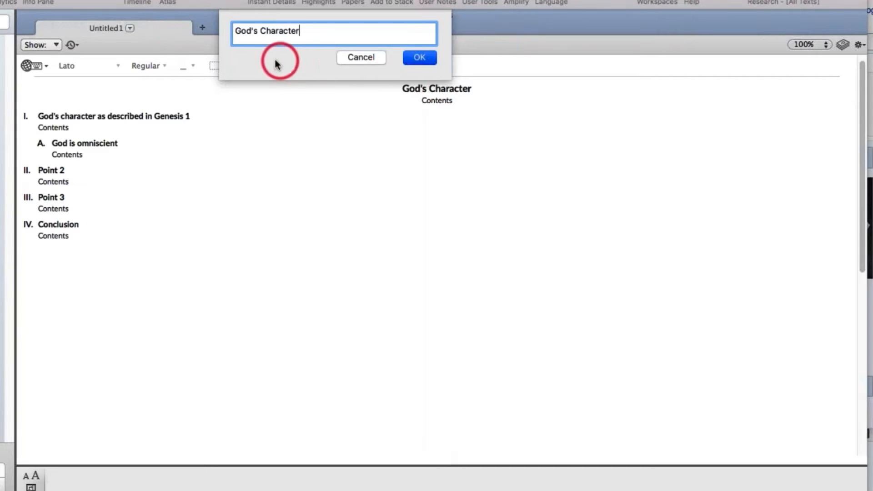
click(419, 57)
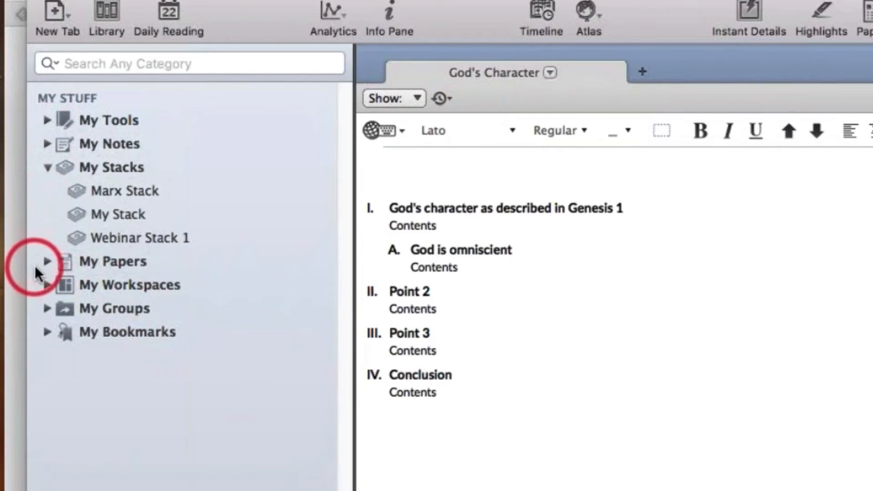
Expand My Papers in the library and select the God's Character paper
click(45, 258)
click(97, 286)
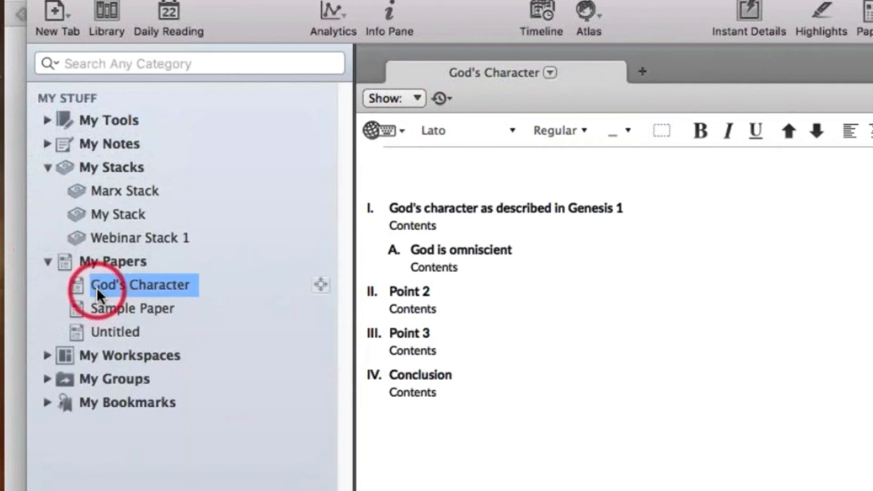
click(645, 246)
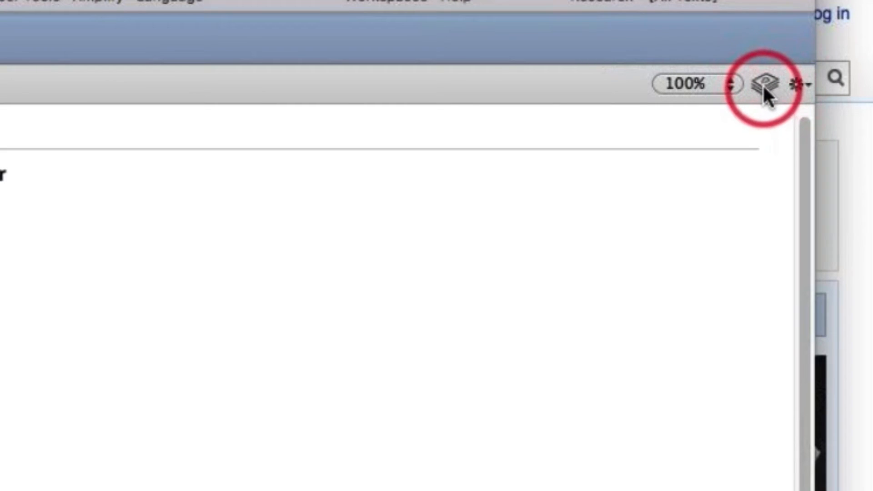
Open the Stacks pane and drag the Gen. 1:1-3 entry into the paper after Point 2
click(764, 86)
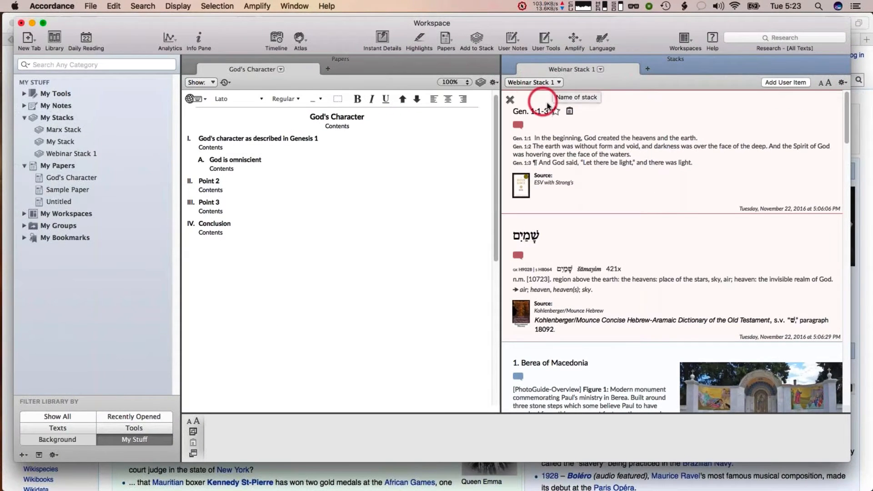
drag(610, 160, 273, 202)
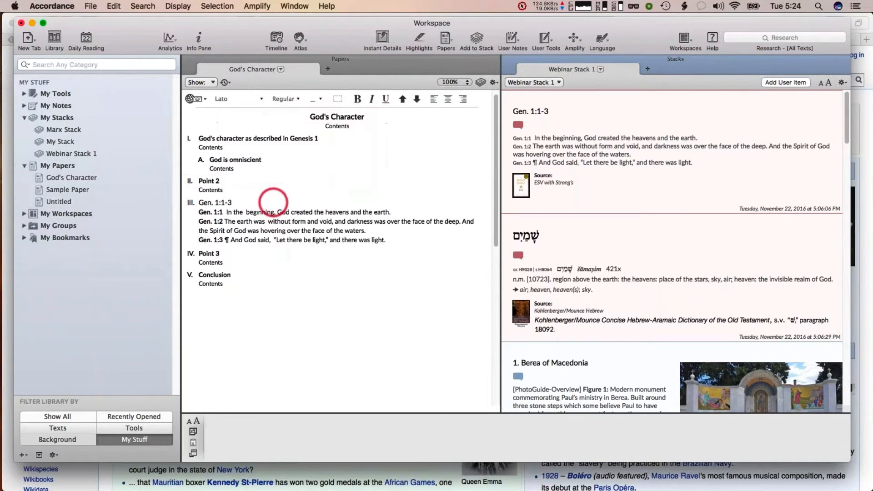
Drag the שָׁמַיִם dictionary entry after Point 3 and Berea of Macedonia after Conclusion, then close the Stacks pane
drag(586, 274, 290, 273)
scroll(565, 236, down, 8)
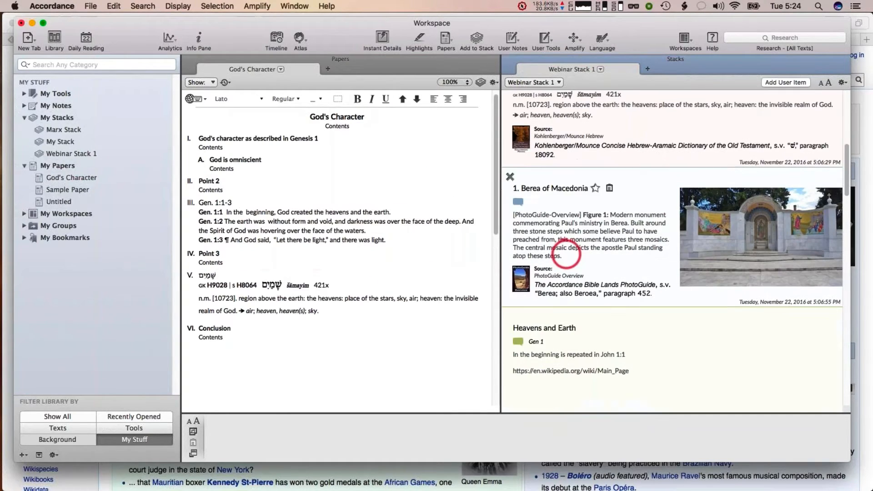
drag(566, 255, 312, 336)
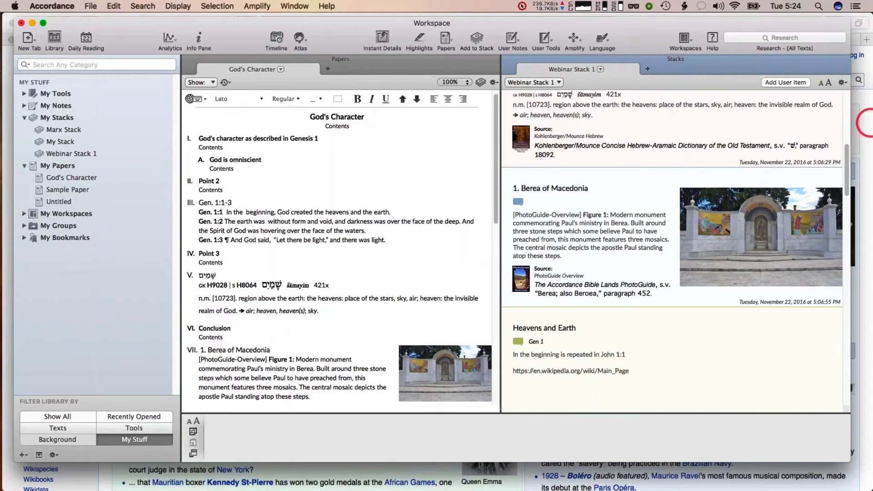
click(508, 58)
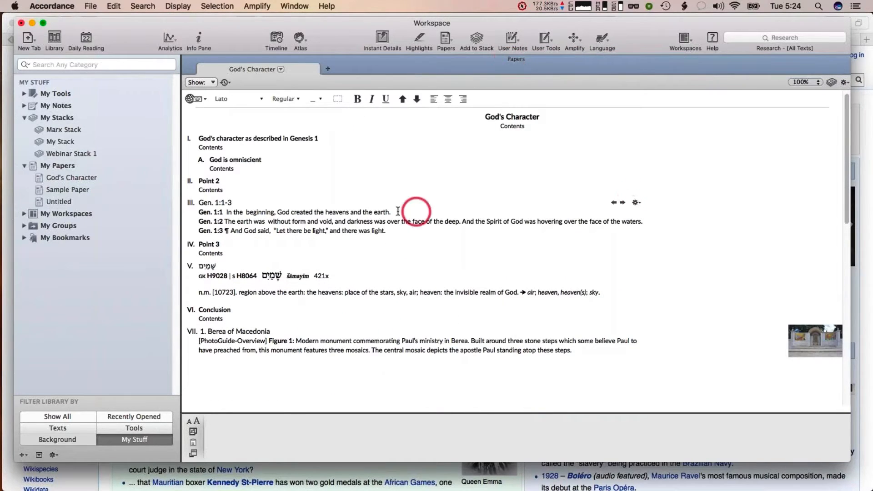
Open the paper display settings and set the hypertext Text to ESV with Strong's and Alternate Text 1 to NRSV with Strong's
mouse_move(205, 229)
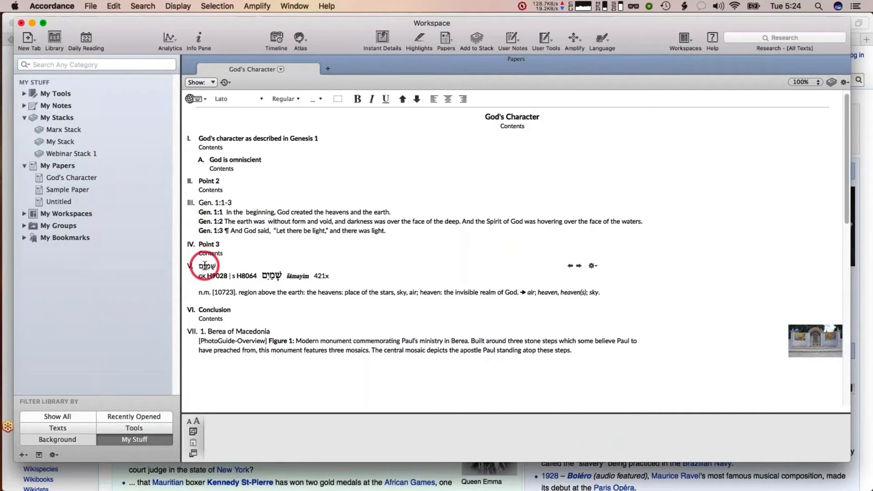
mouse_move(209, 203)
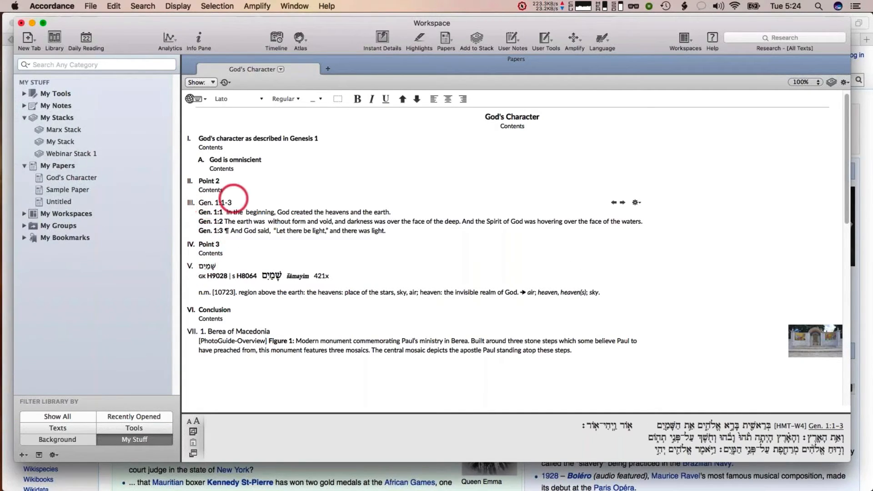
click(177, 7)
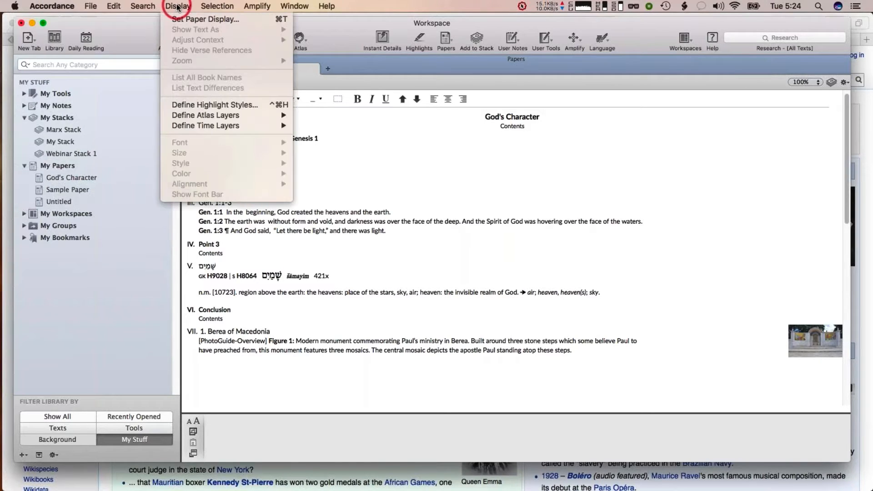
click(177, 20)
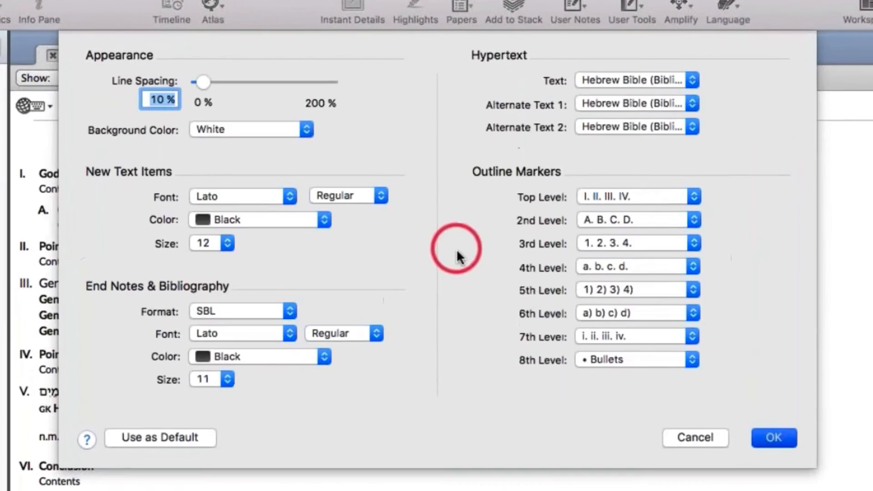
click(608, 79)
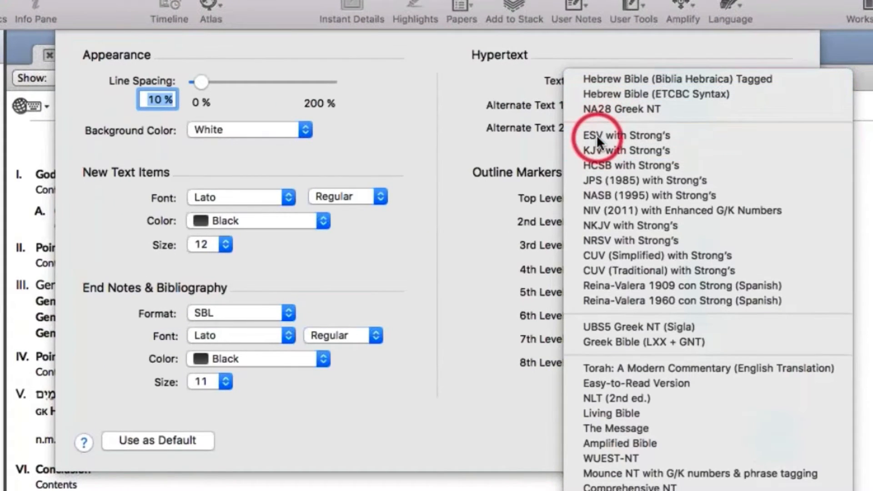
scroll(596, 135, down, 1)
click(586, 114)
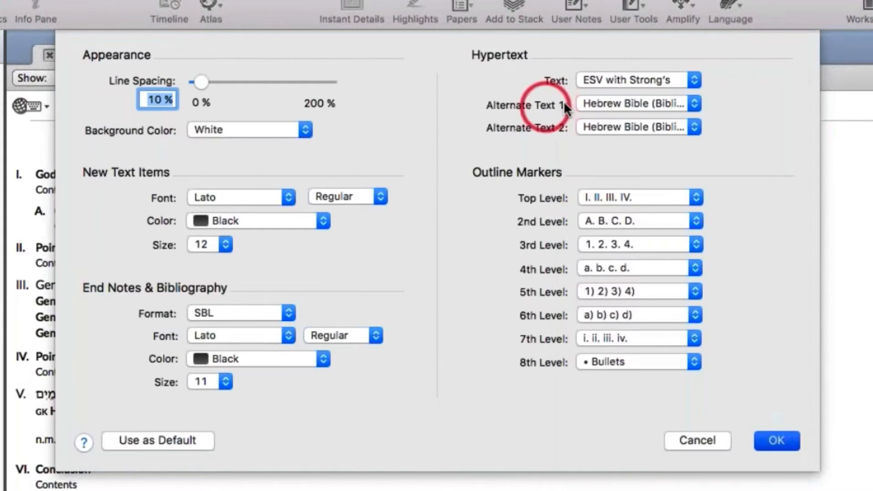
click(615, 100)
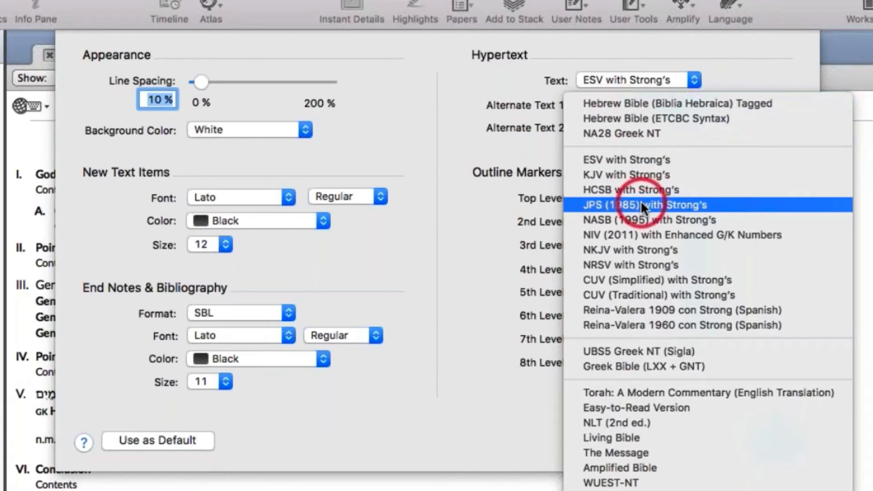
click(637, 261)
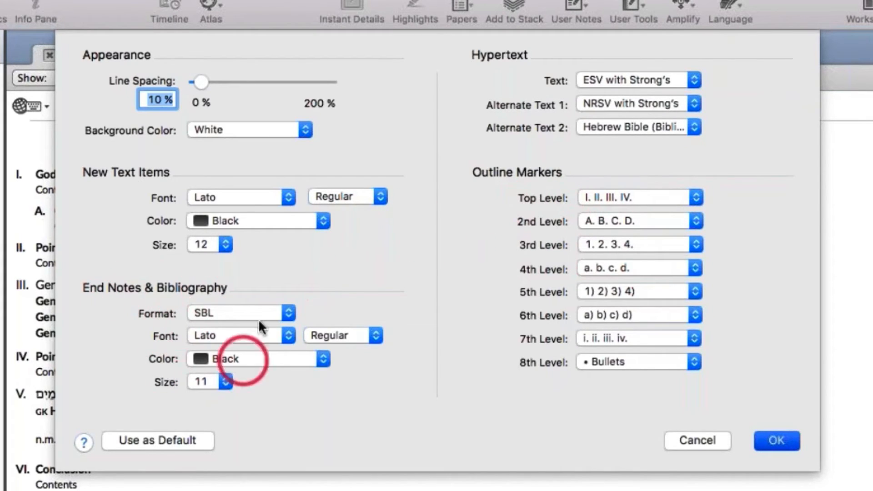
Set the top-level outline markers to A. B. C. D. and the second-level markers to Bullets, then apply the settings
click(222, 313)
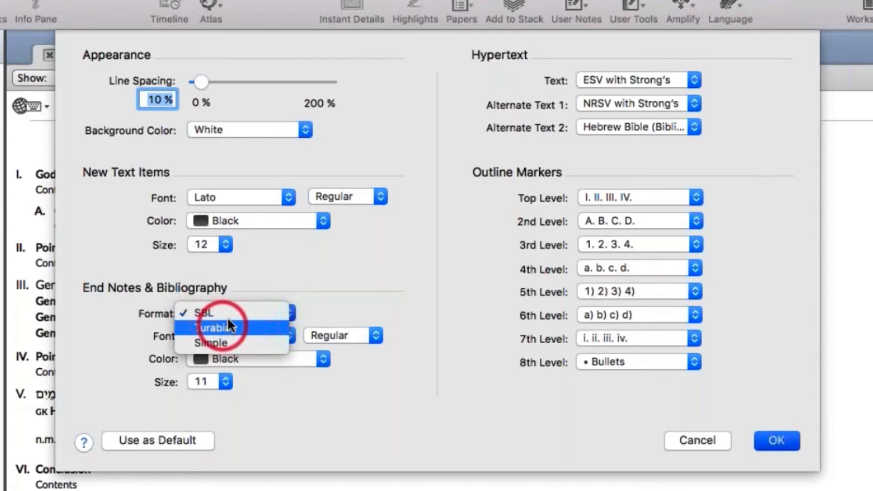
click(280, 279)
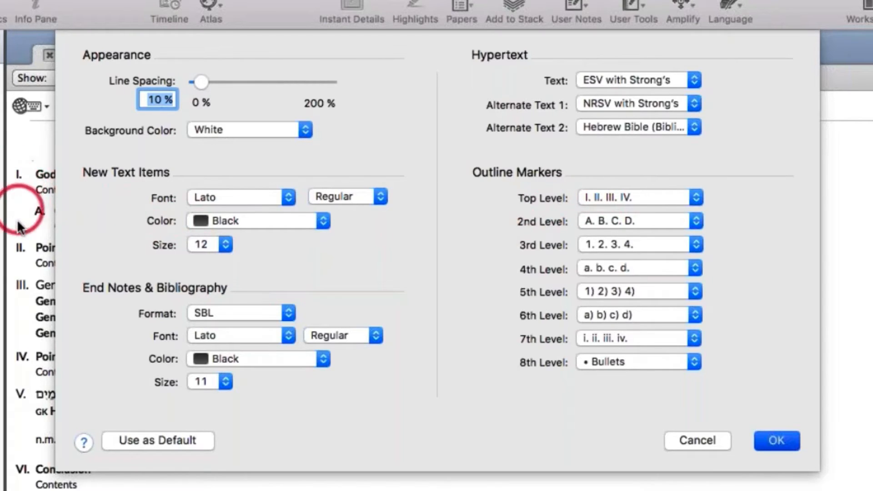
click(620, 198)
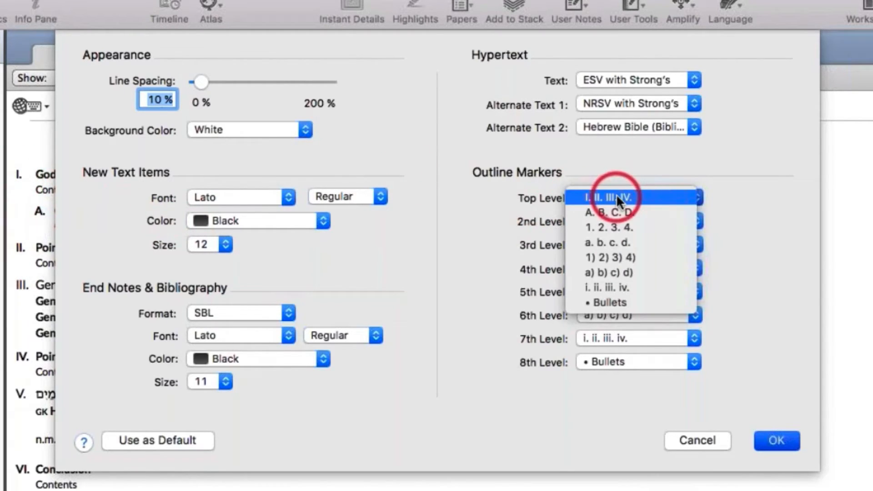
click(737, 206)
click(669, 198)
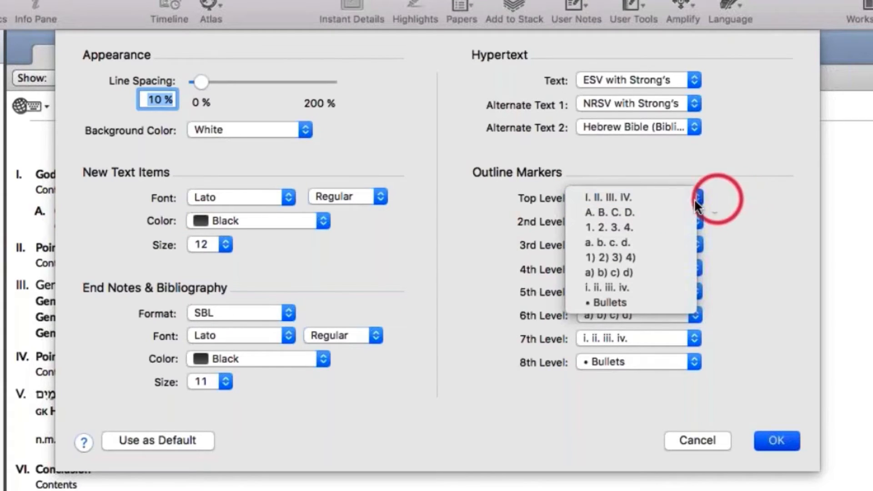
click(662, 210)
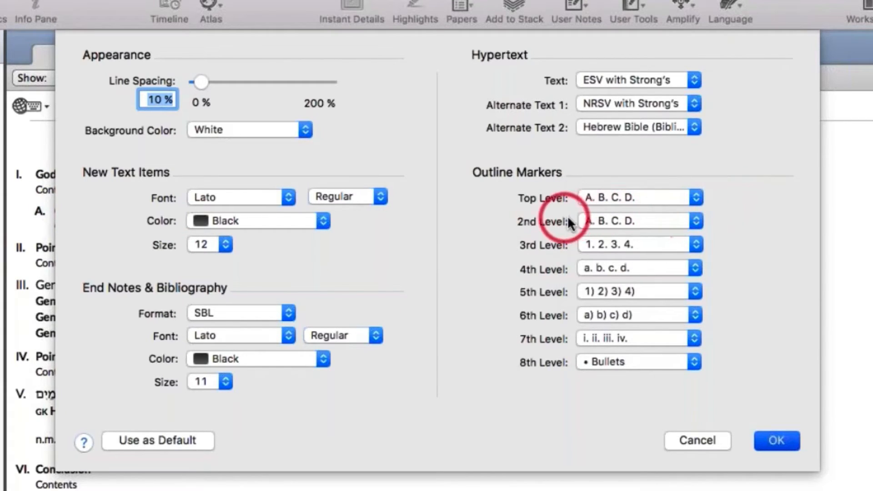
click(599, 219)
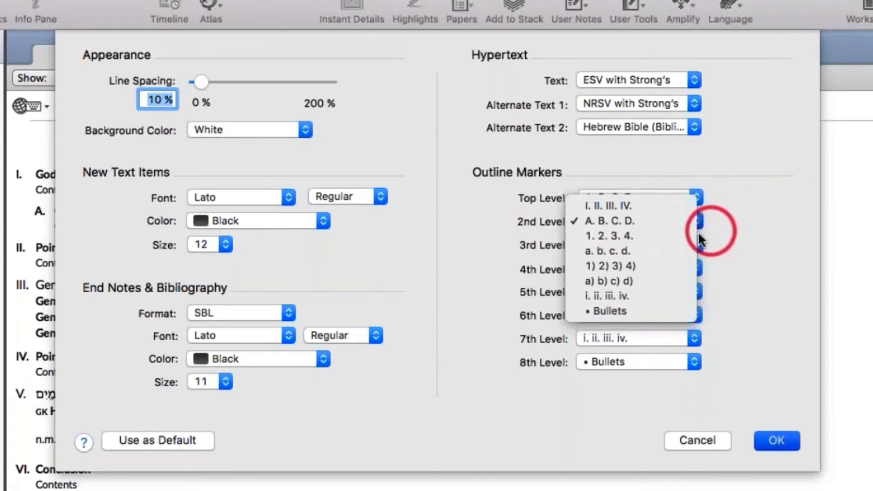
click(623, 311)
click(776, 440)
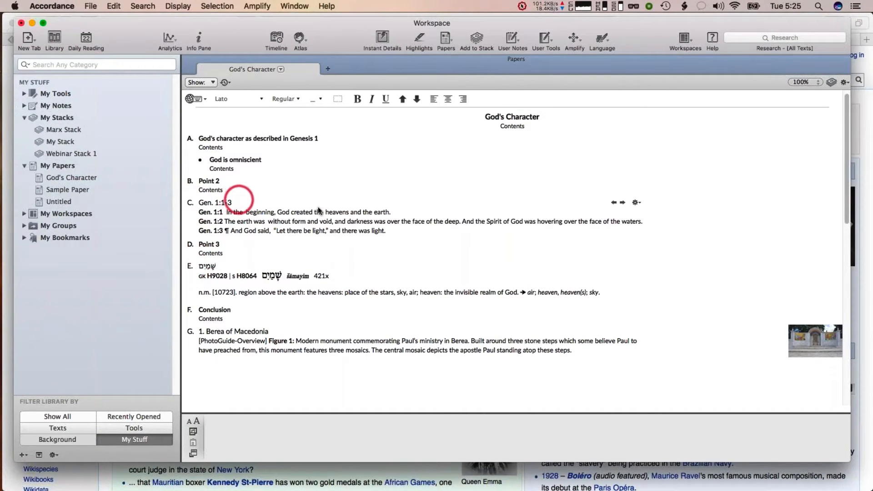
View the Berea of Macedonia picture enlarged and close it again
click(817, 340)
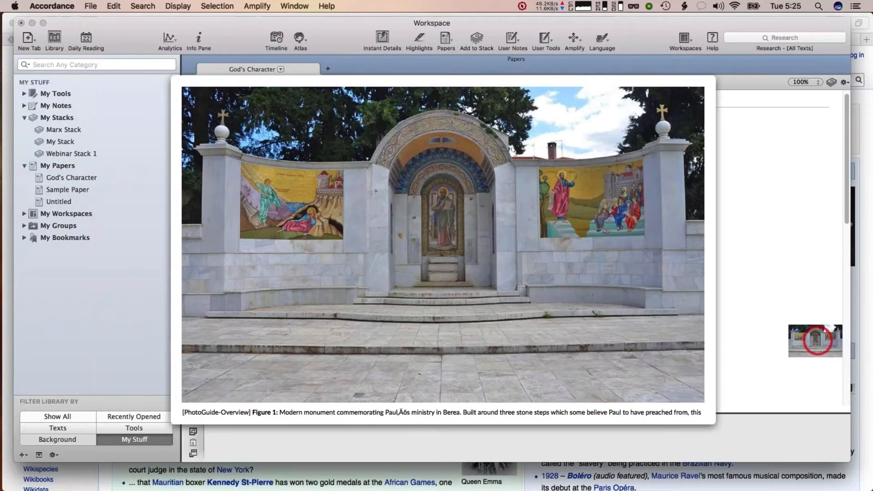
click(818, 340)
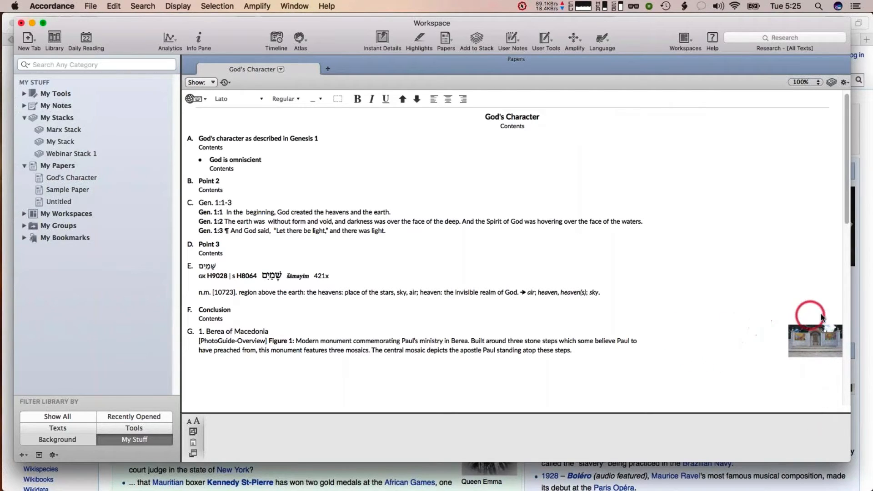
scroll(813, 376, up, 1)
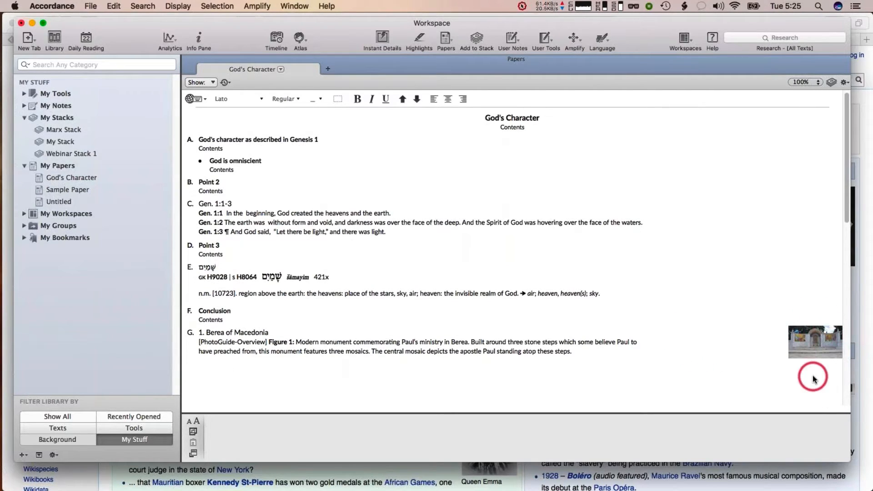
scroll(813, 377, up, 1)
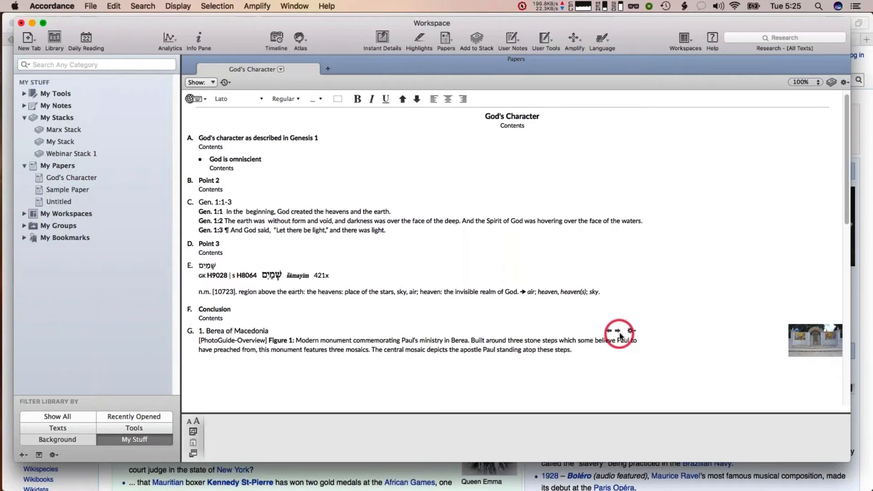
Reposition the Berea of Macedonia picture, first to the left of its text and then on top of it
click(631, 331)
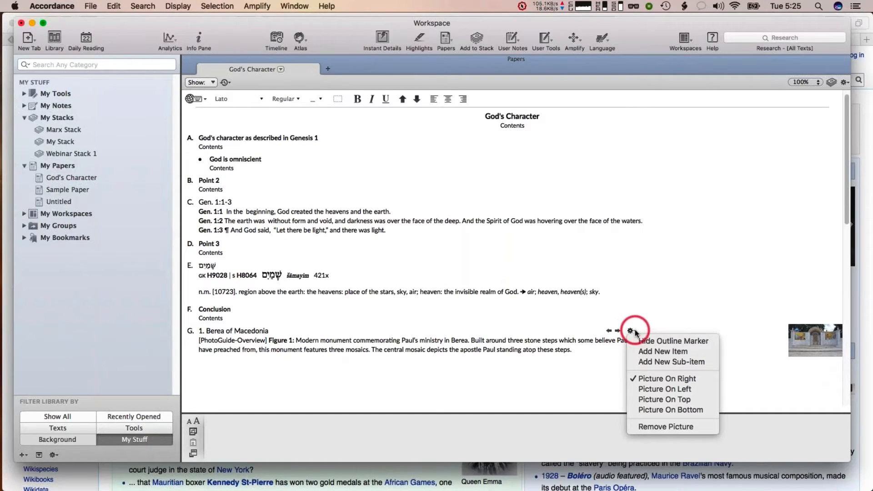
click(645, 388)
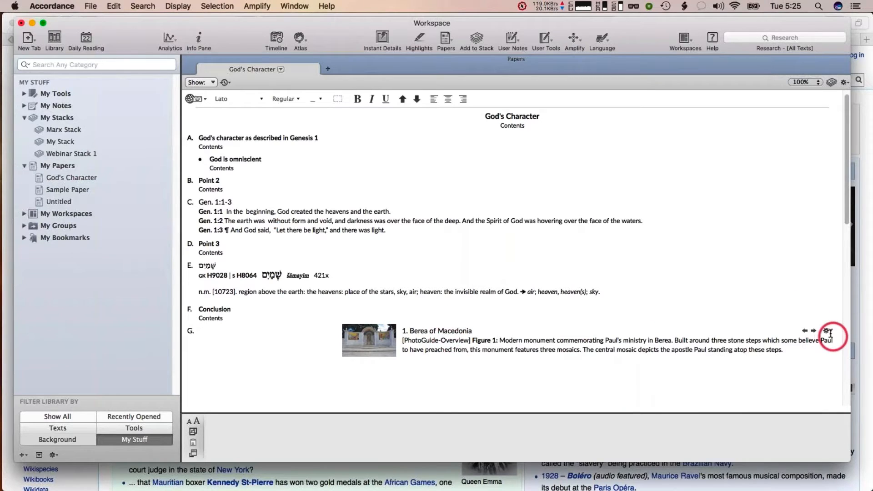
click(827, 331)
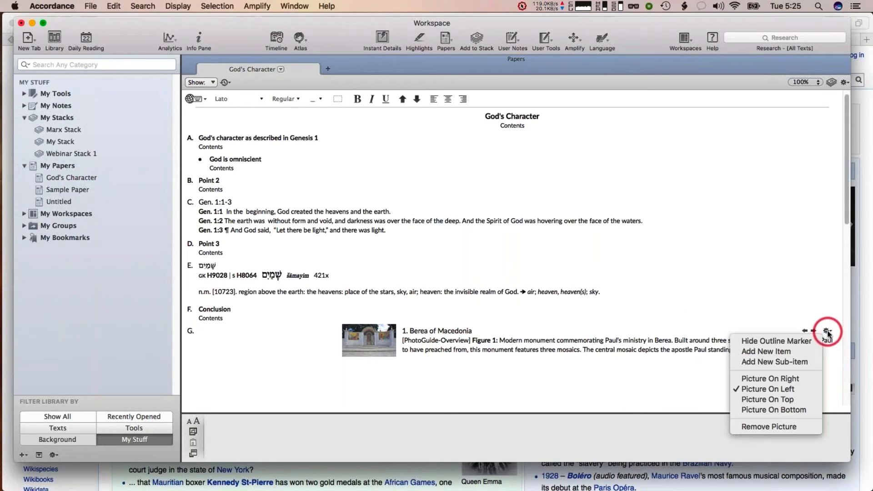
click(774, 399)
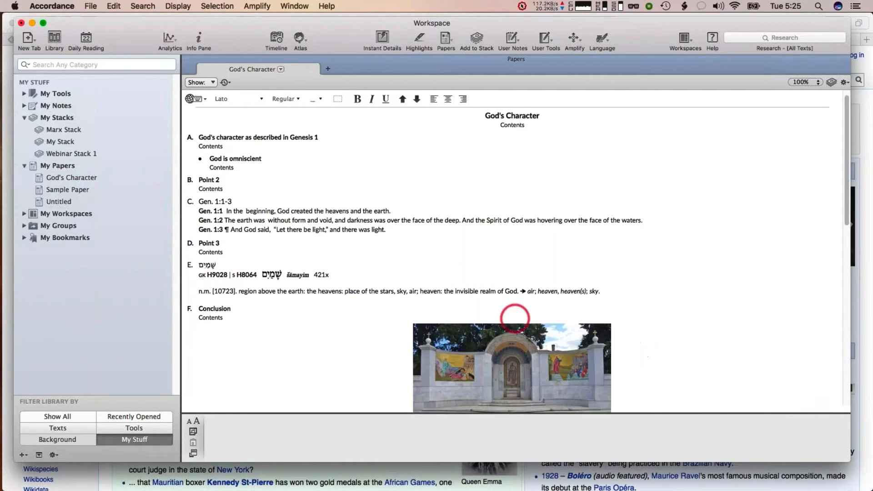
scroll(515, 318, down, 5)
scroll(514, 318, down, 3)
scroll(515, 318, up, 5)
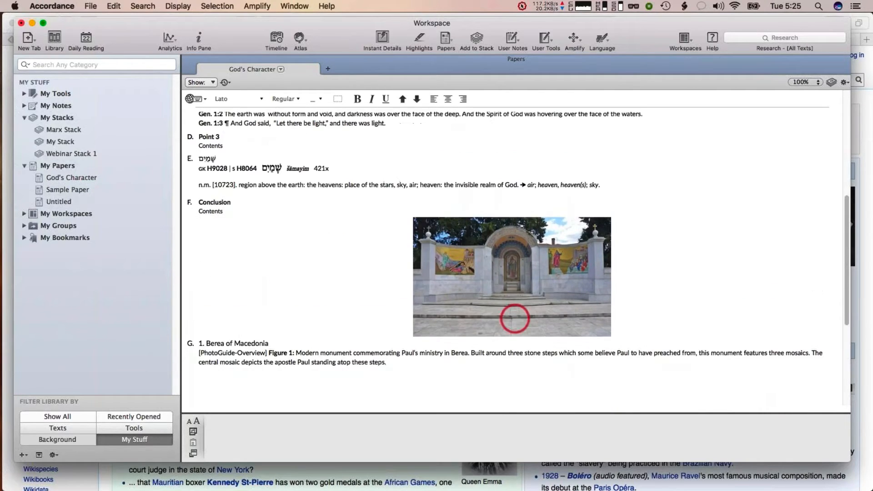
scroll(279, 207, up, 3)
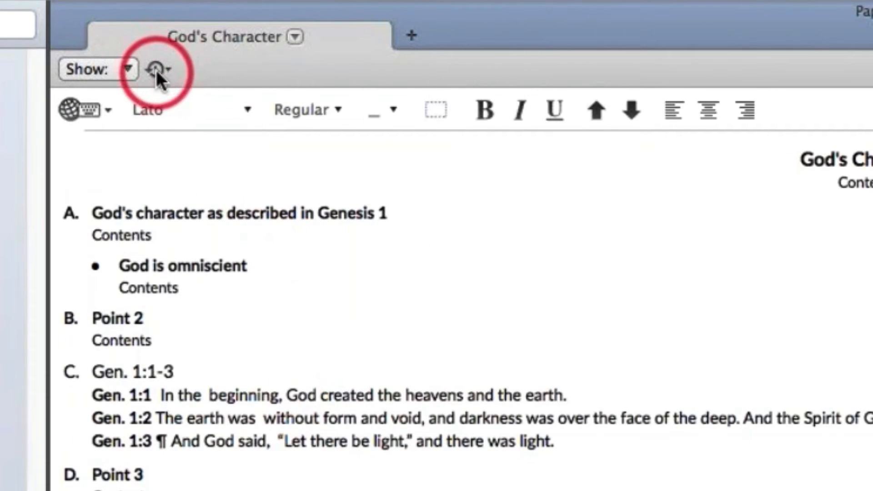
click(158, 70)
click(203, 64)
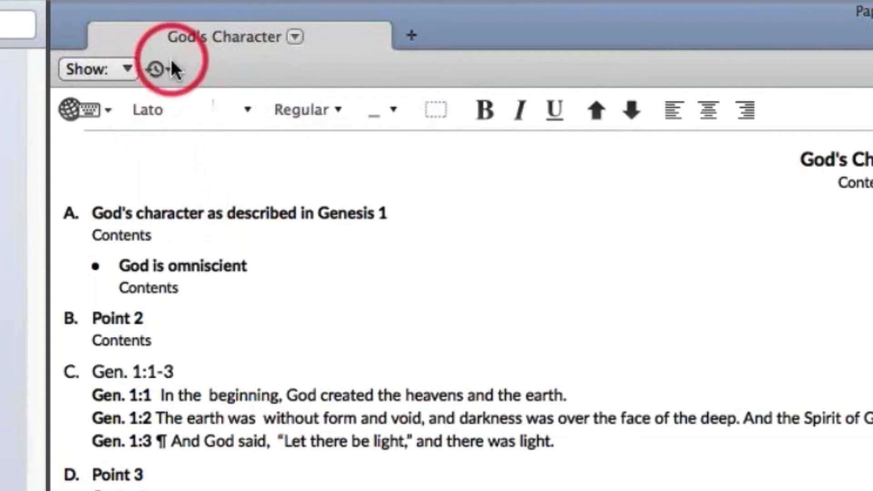
mouse_move(165, 249)
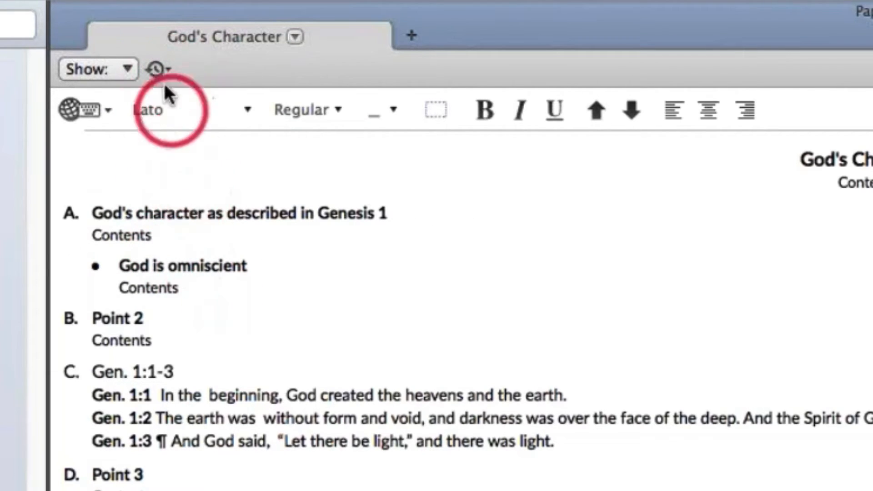
mouse_move(173, 214)
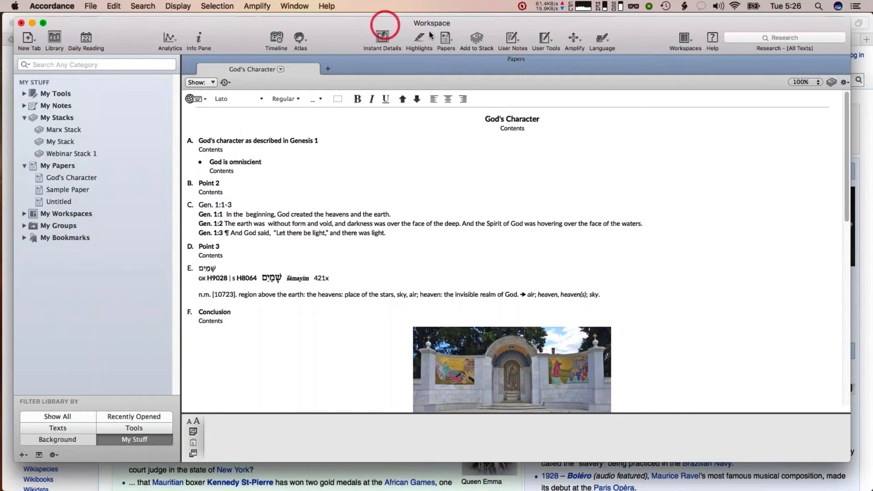
Open the current stack, Webinar Stack 1, in a Stacks pane beside the paper
click(476, 38)
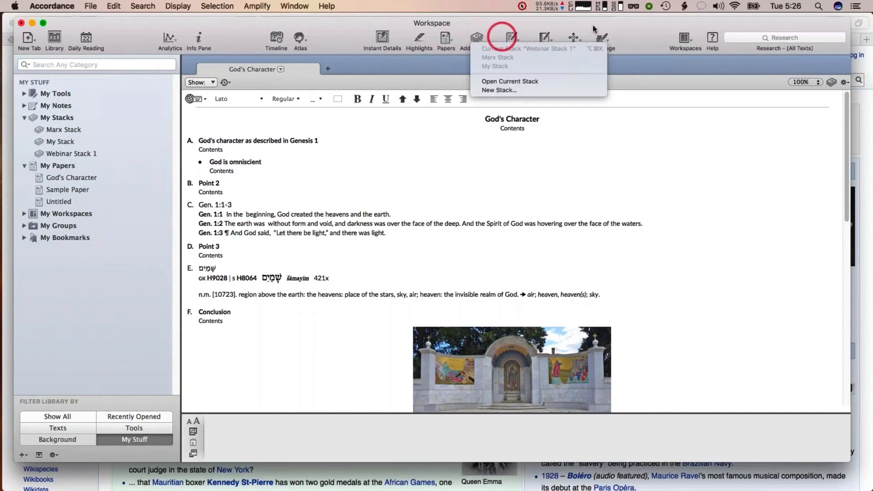
click(832, 82)
click(831, 82)
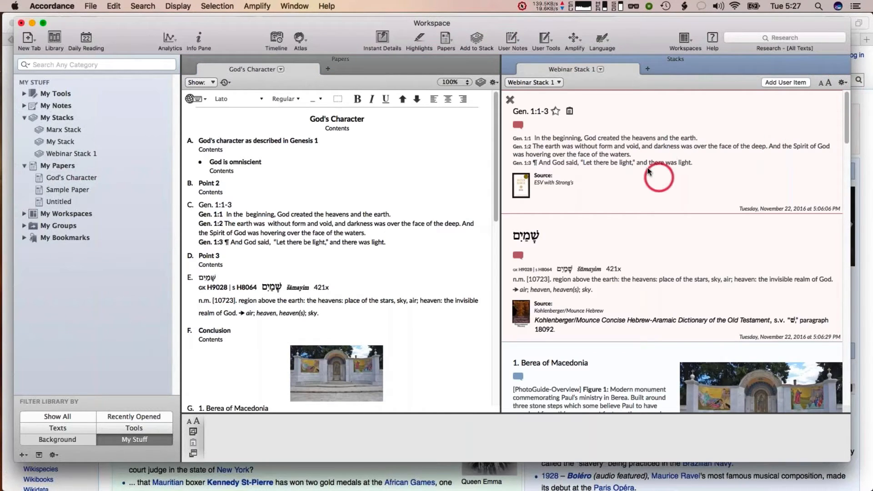
Scroll through the Webinar Stack 1 entries, then close the Stacks pane
click(143, 6)
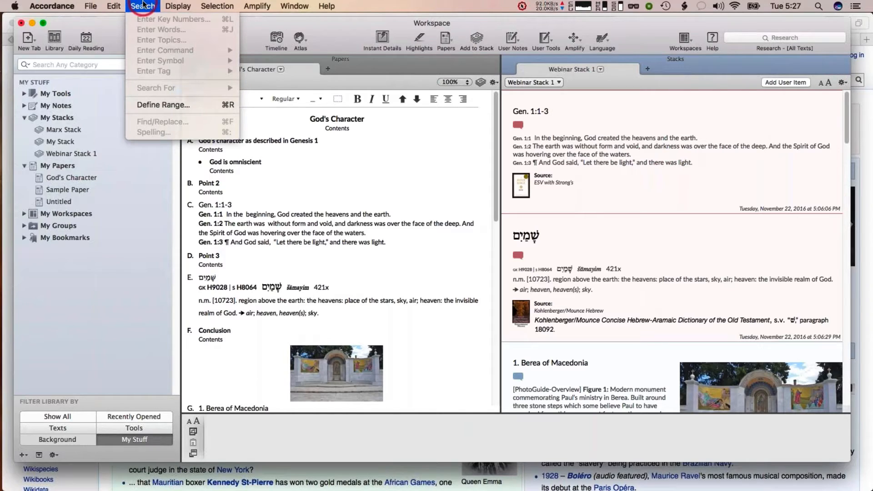
click(142, 5)
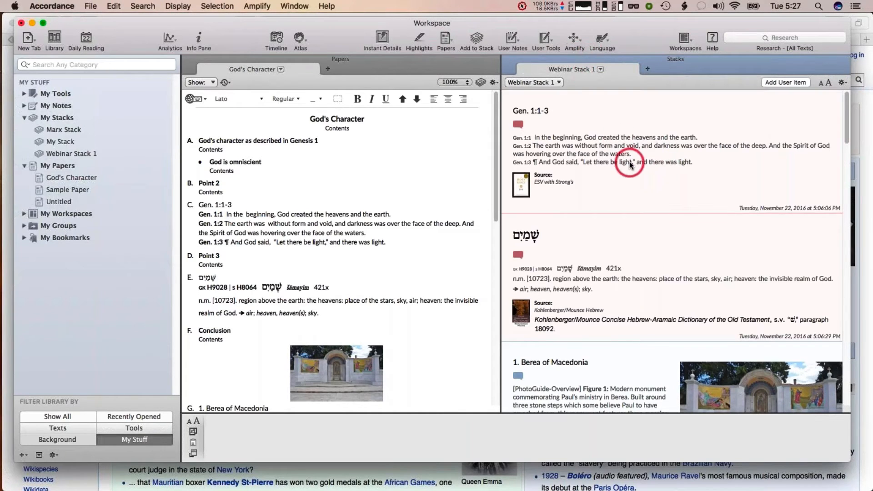
scroll(629, 164, down, 3)
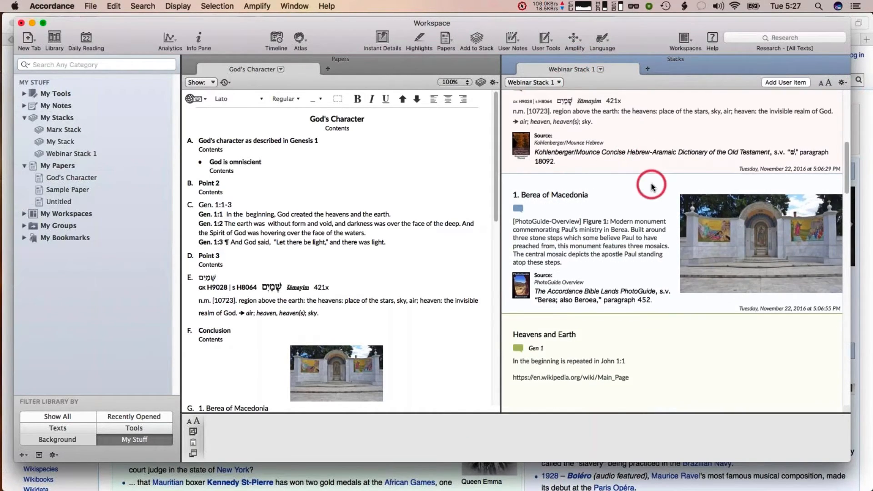
scroll(651, 184, up, 5)
click(509, 60)
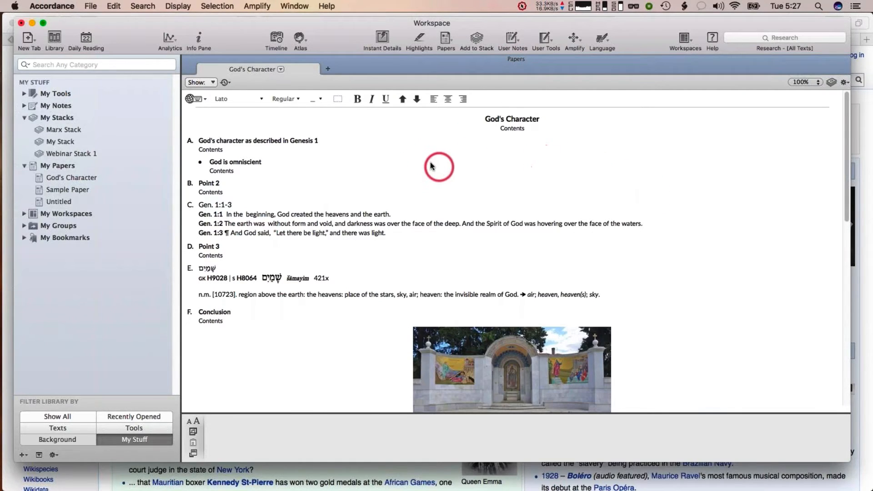
click(145, 5)
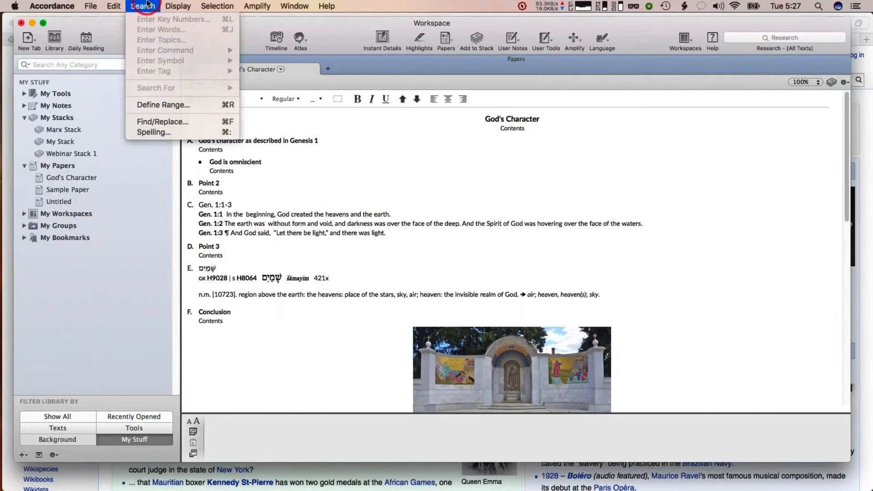
Open the Find/Replace dialog for the paper and close it without searching
click(147, 3)
click(147, 4)
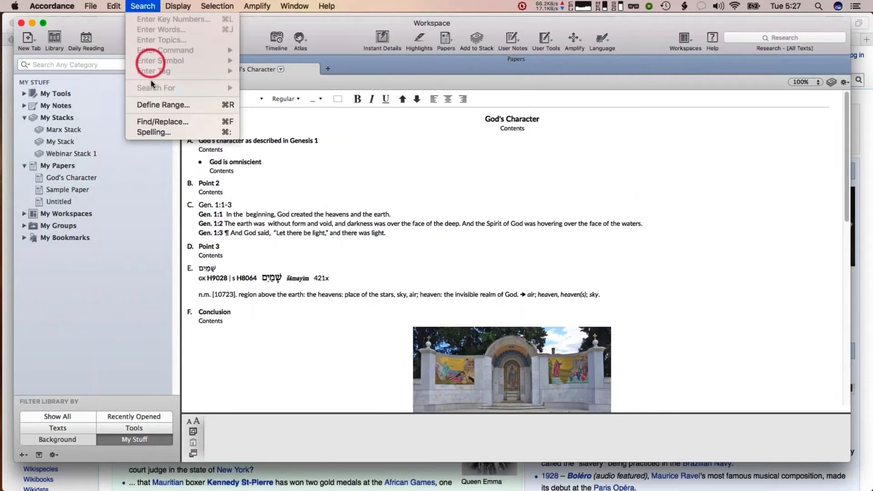
click(147, 121)
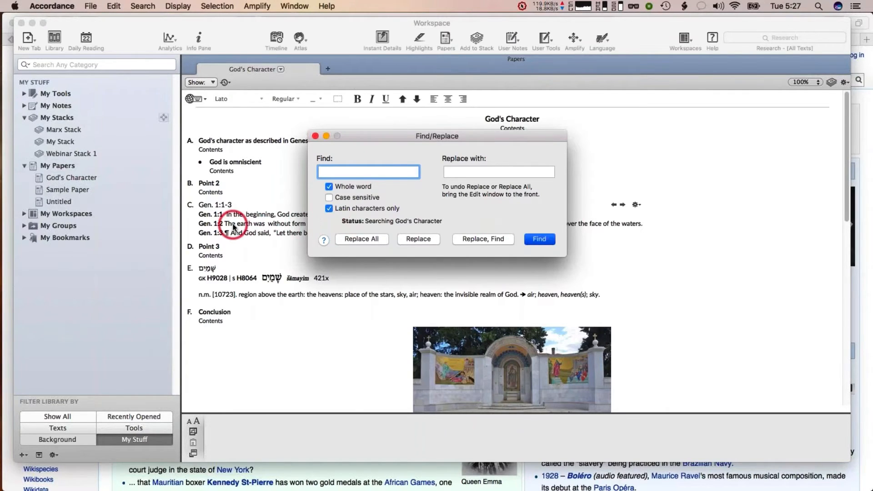
click(315, 136)
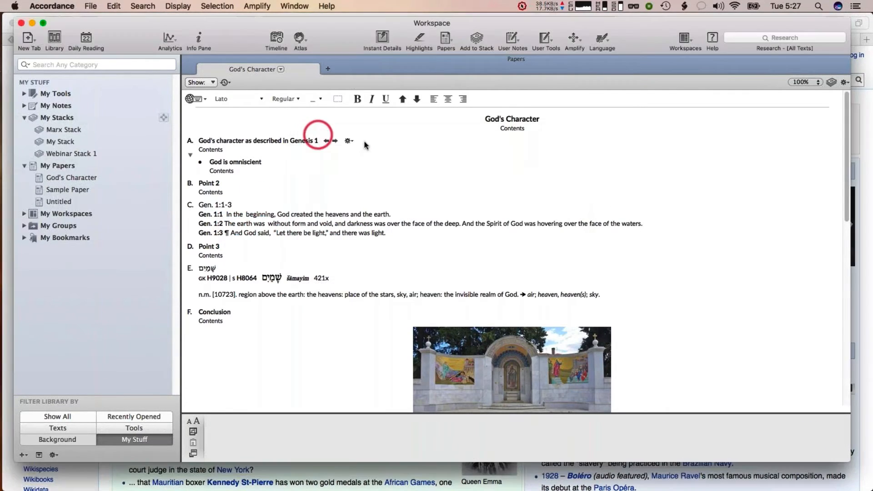
click(89, 6)
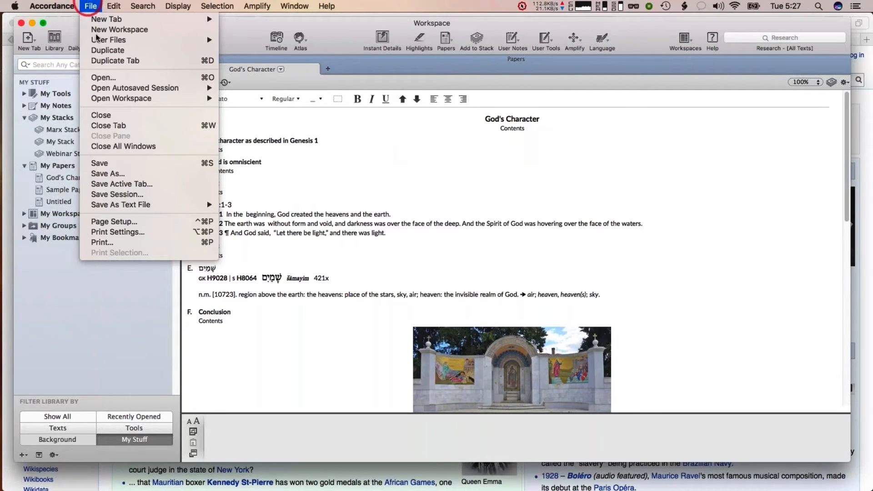
click(118, 210)
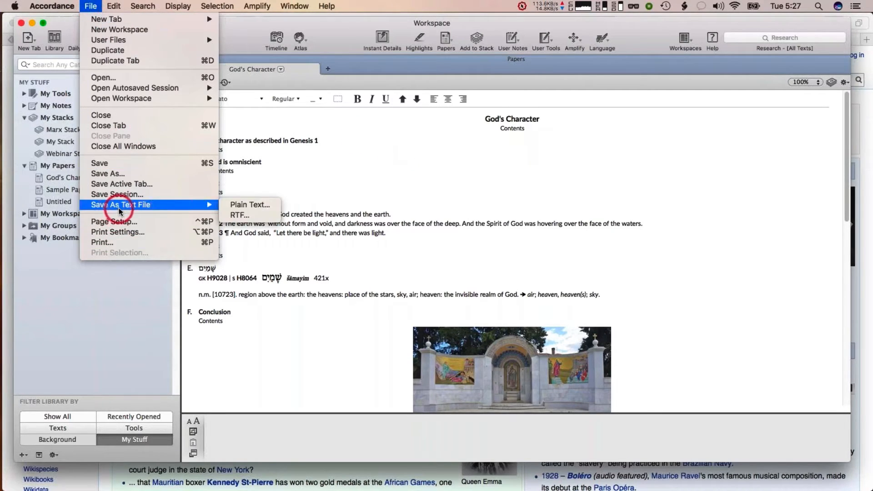
click(239, 215)
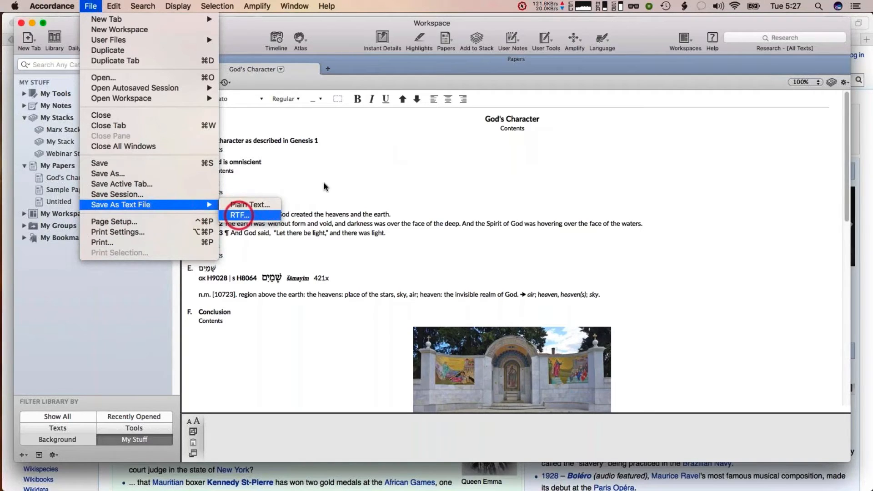
click(425, 160)
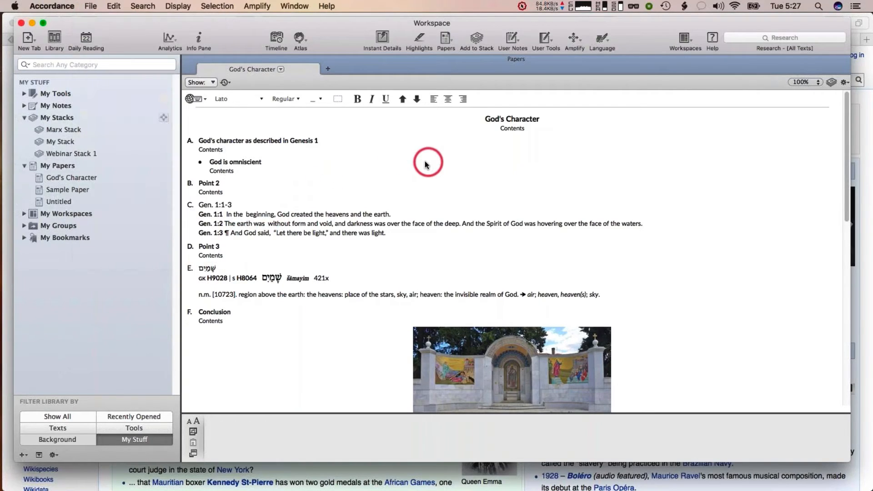
Select all the content of the God's Character paper
click(356, 172)
click(114, 6)
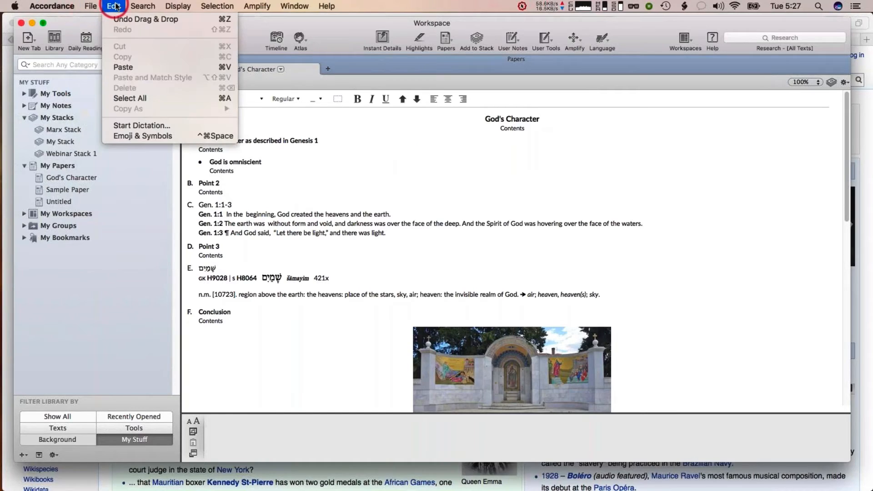
click(125, 95)
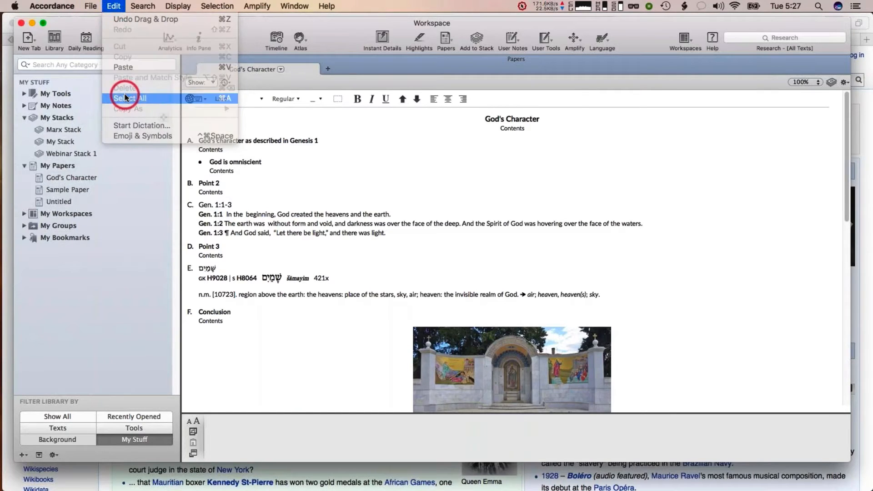
click(329, 168)
click(379, 213)
Switch to Microsoft Word and paste the paper's content into a new document
key(super+f)
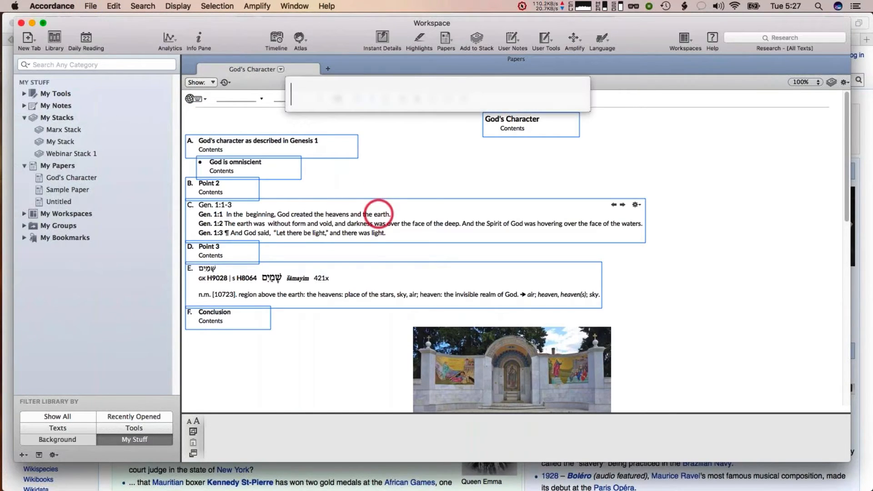
text(wor)
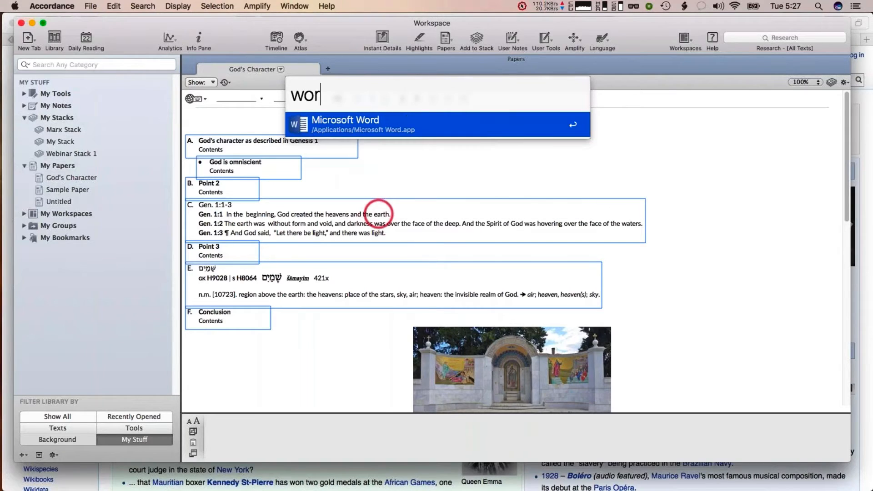
key(Return)
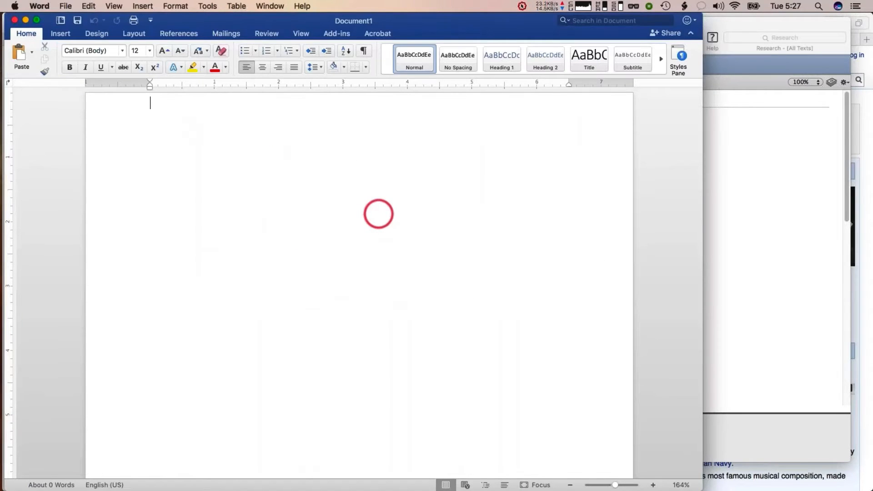
key(super+v)
scroll(303, 215, down, 5)
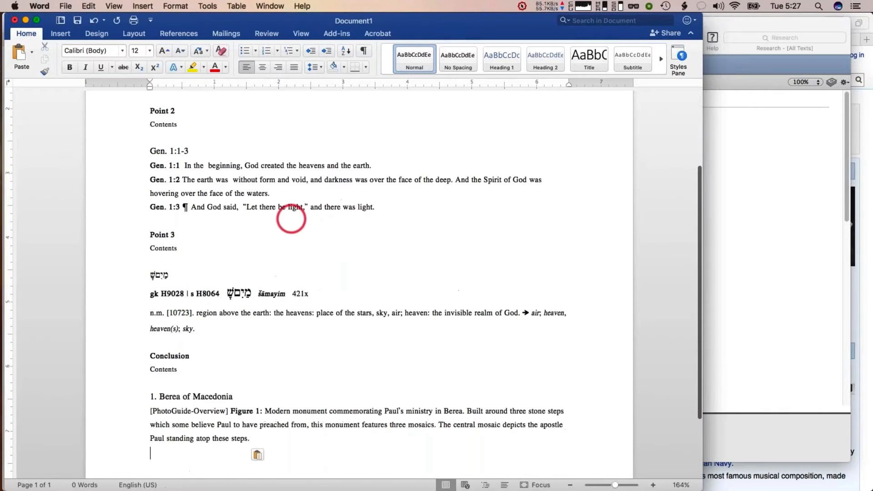
scroll(291, 218, up, 5)
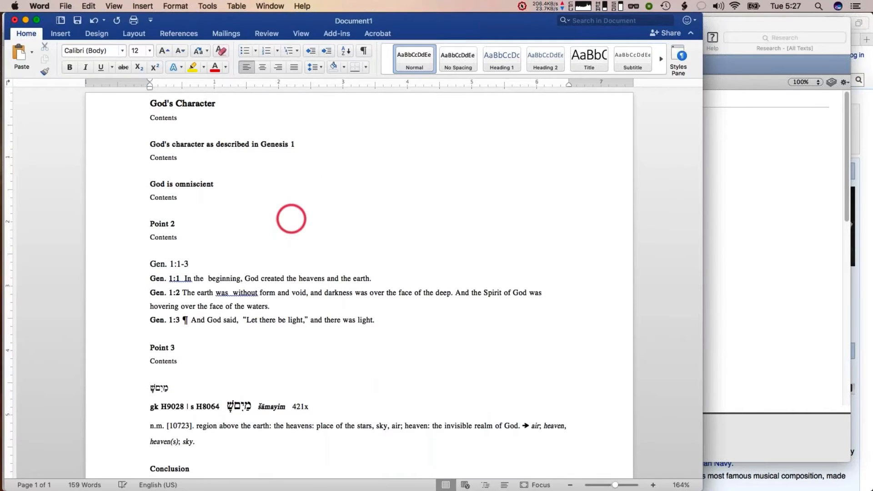
Return to Accordance and examine the search scope options of the Research field
key(super+Tab)
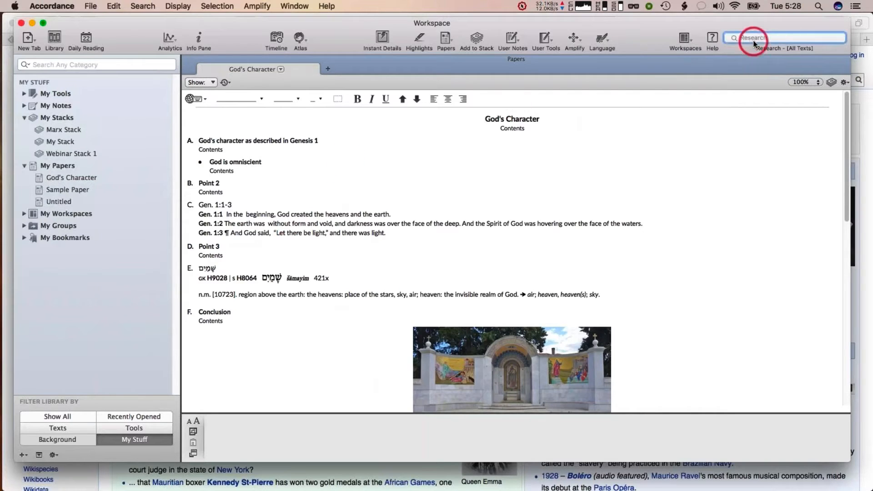
click(731, 38)
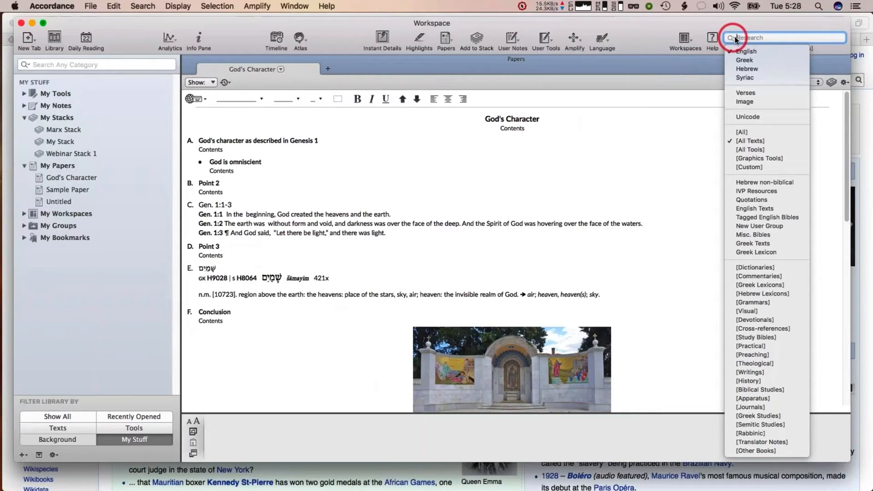
click(751, 38)
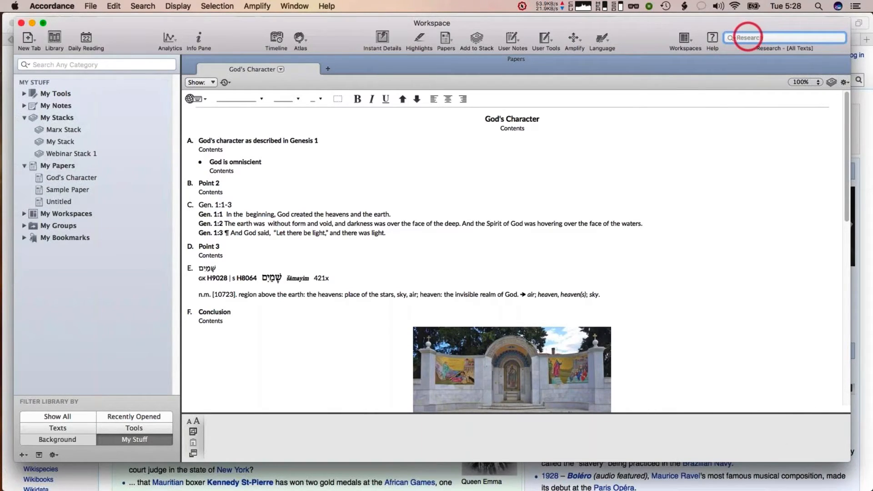
click(731, 39)
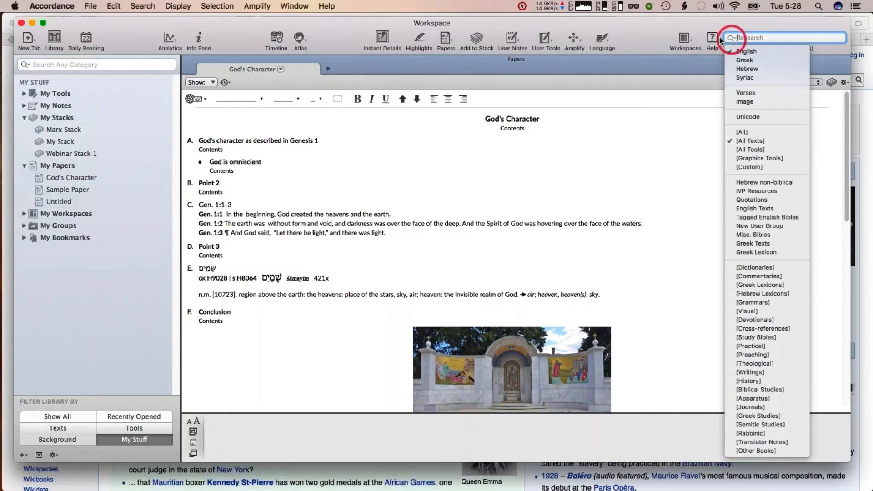
click(690, 62)
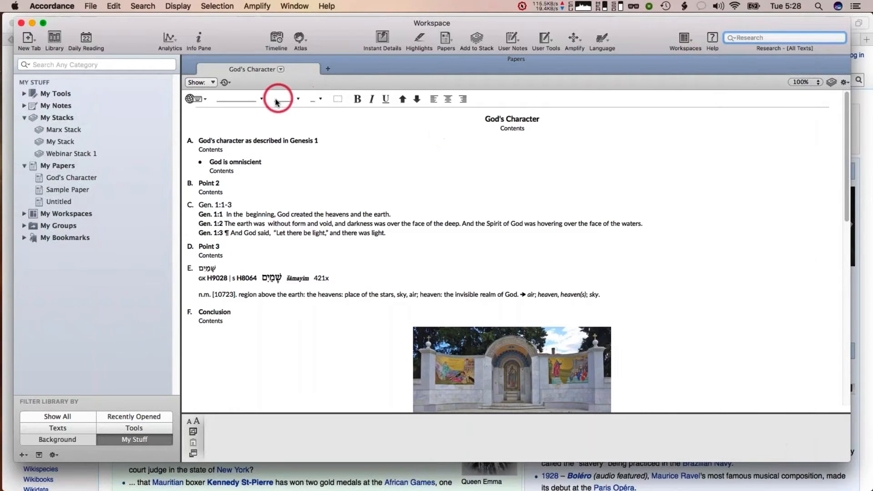
Open the paper's Show options list and dismiss it without changing anything
click(261, 99)
click(416, 129)
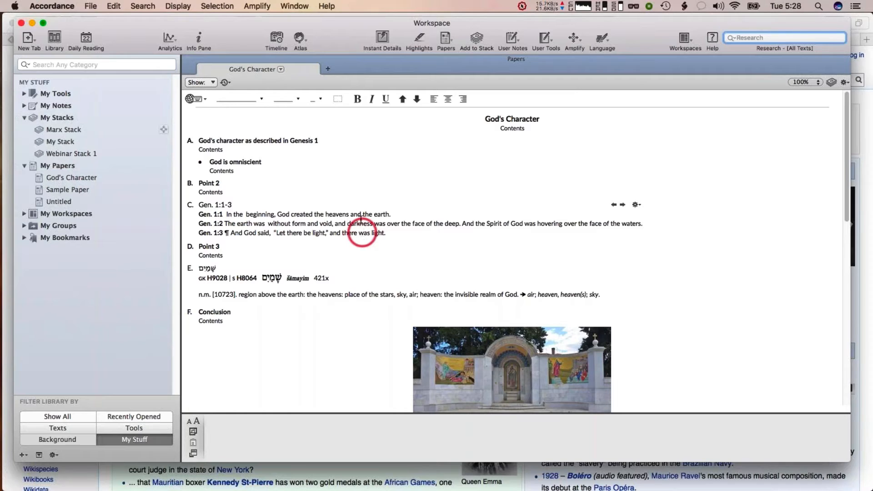
click(213, 83)
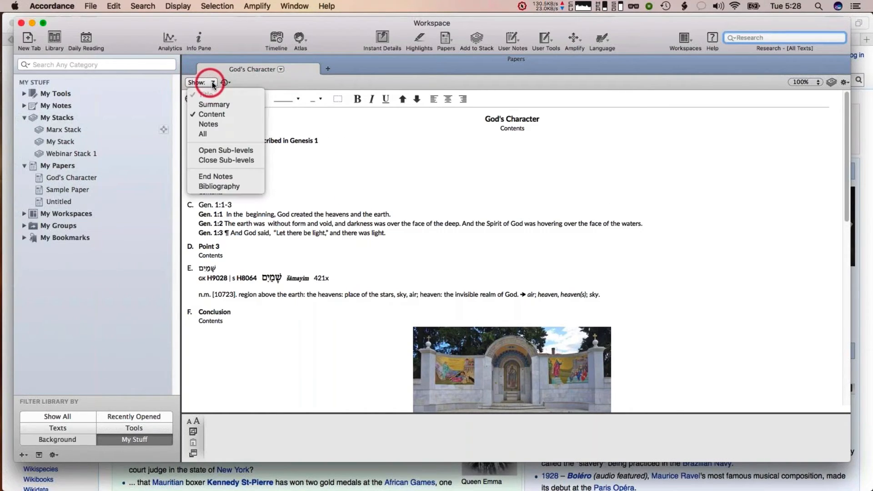
click(285, 80)
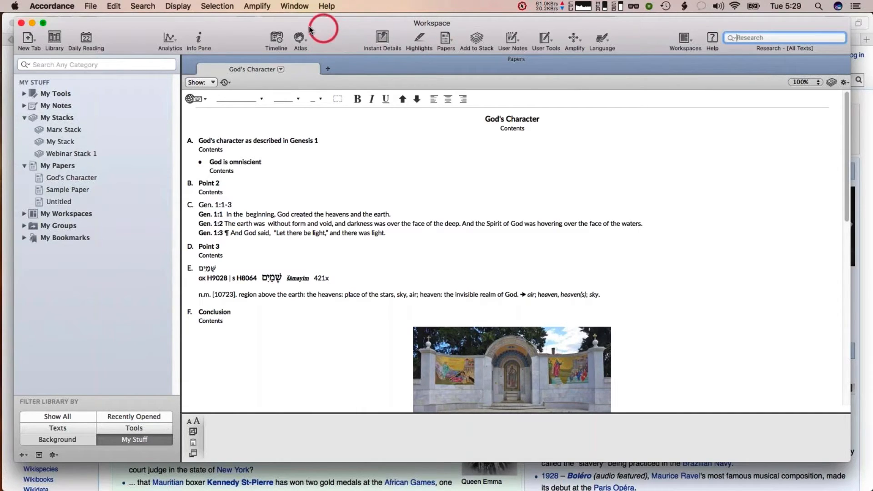
Customize the toolbar by dragging the Papers item onto it and finish
right_click(336, 37)
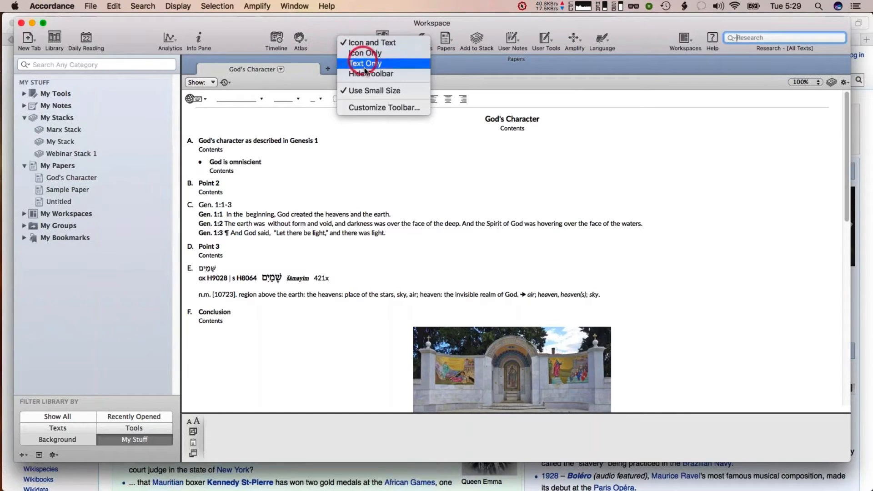
click(364, 108)
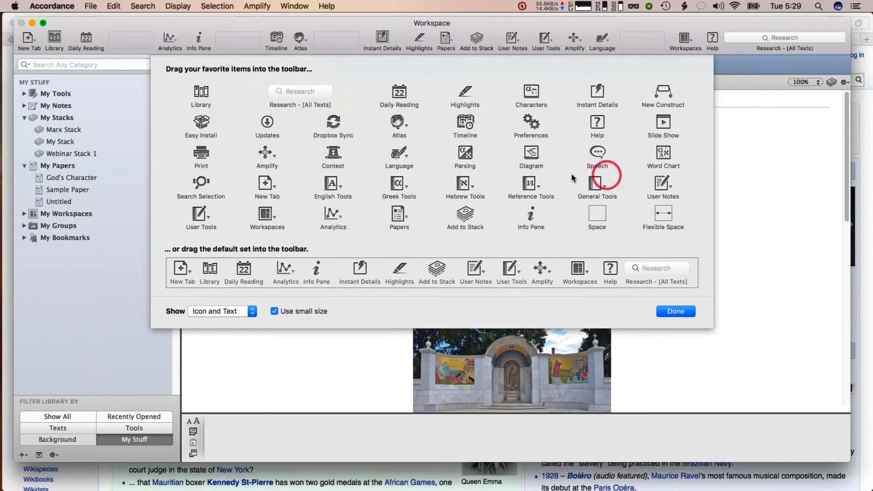
drag(399, 213, 441, 36)
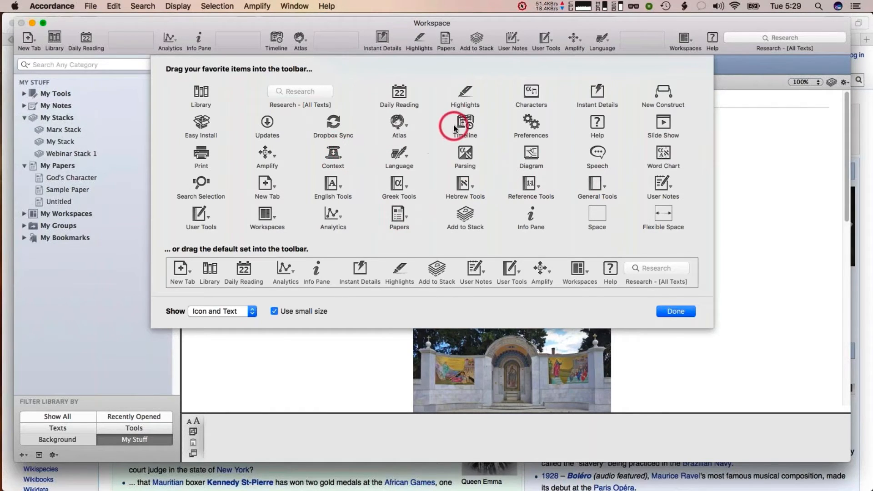
click(674, 311)
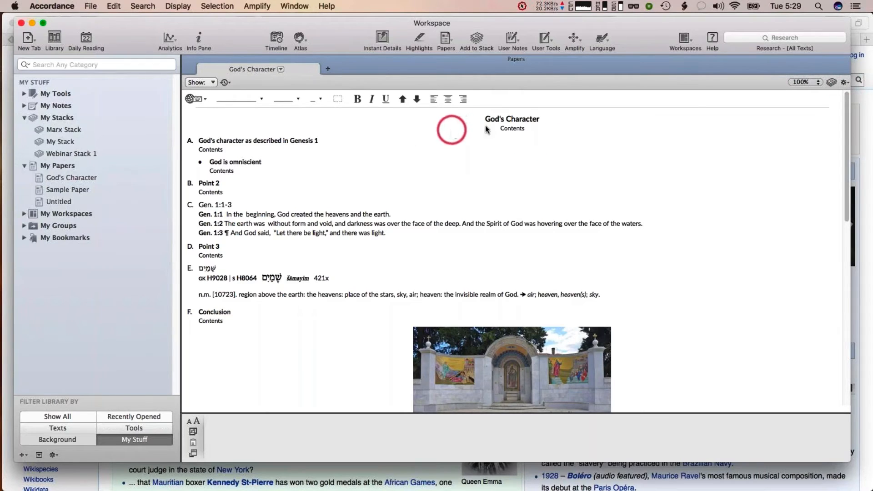
Add a new heading item after the Conclusion section of the paper
click(512, 119)
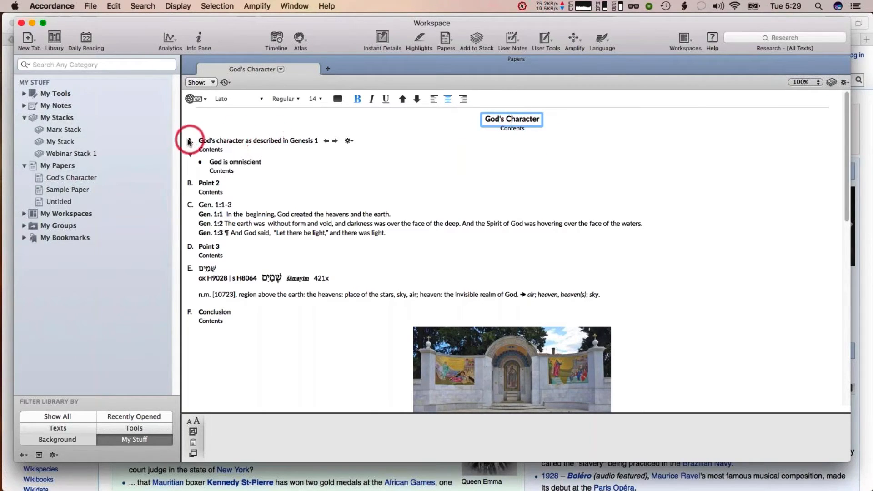
click(212, 312)
click(255, 354)
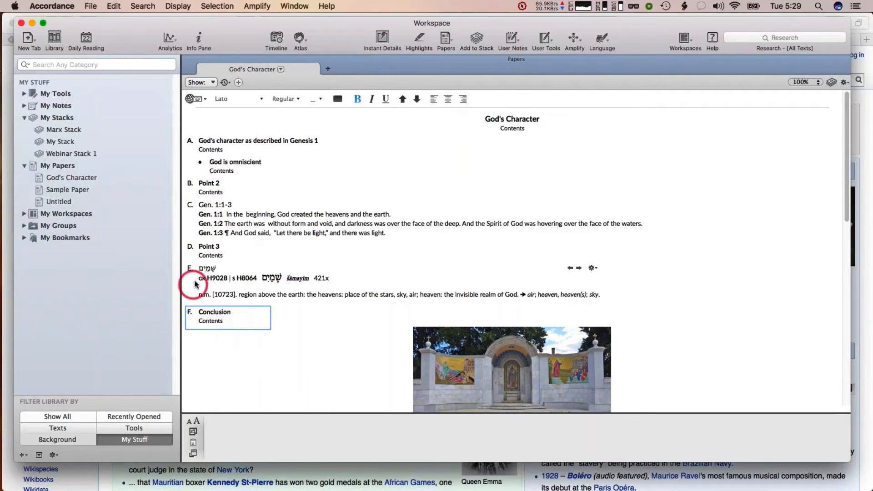
click(239, 83)
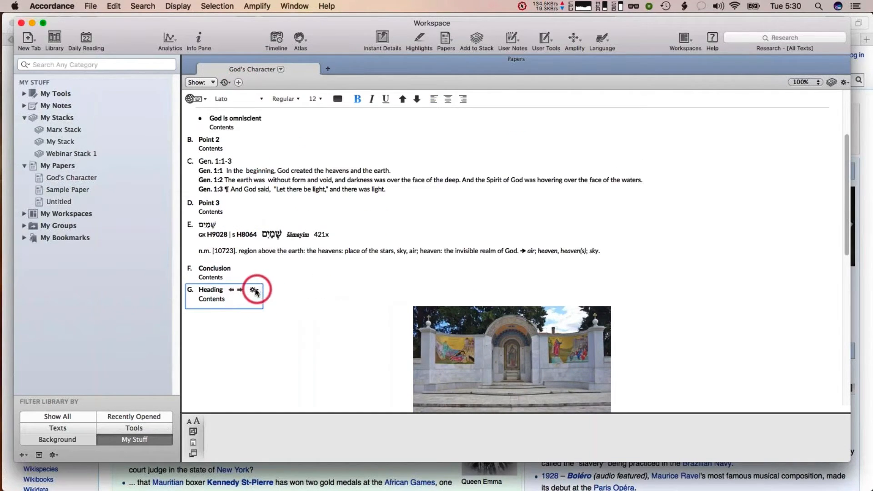
click(253, 290)
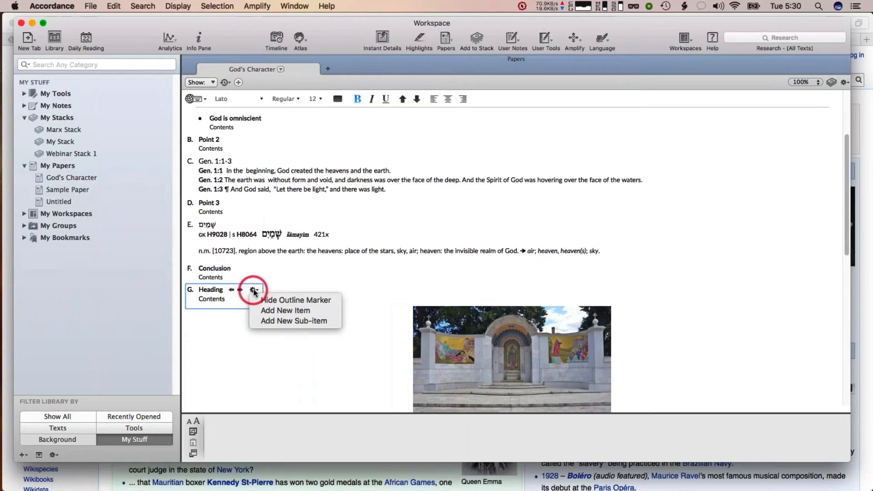
click(269, 301)
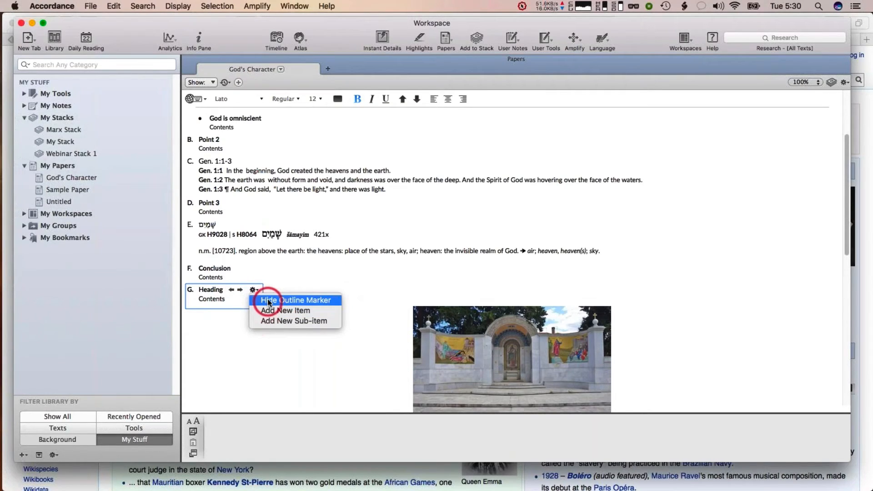
click(275, 272)
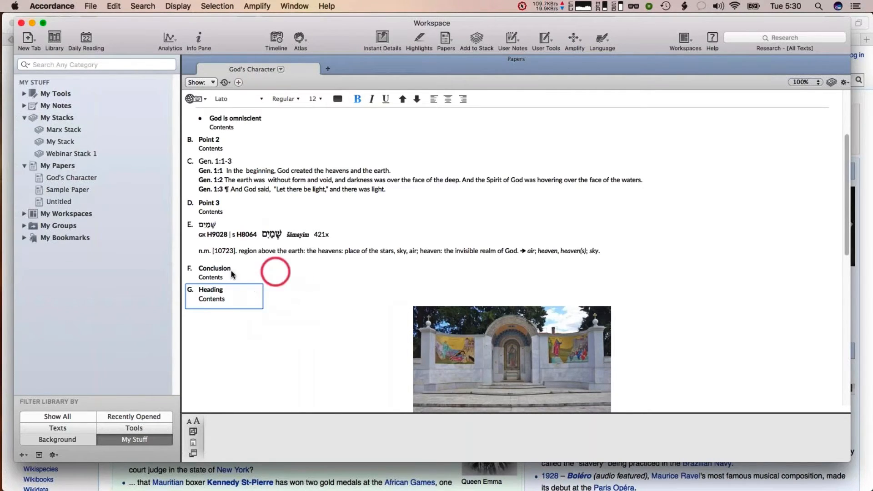
Save the God's Character paper as a template named "Webinar Template"
click(228, 295)
scroll(318, 273, up, 3)
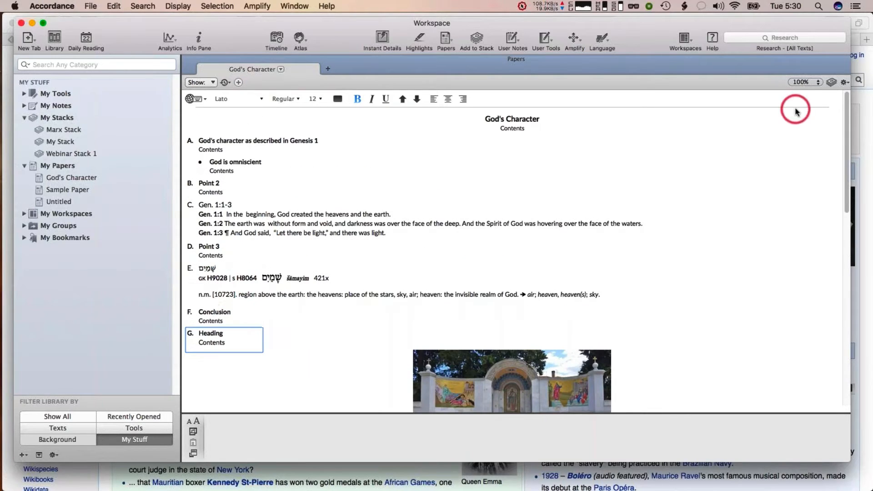
click(844, 84)
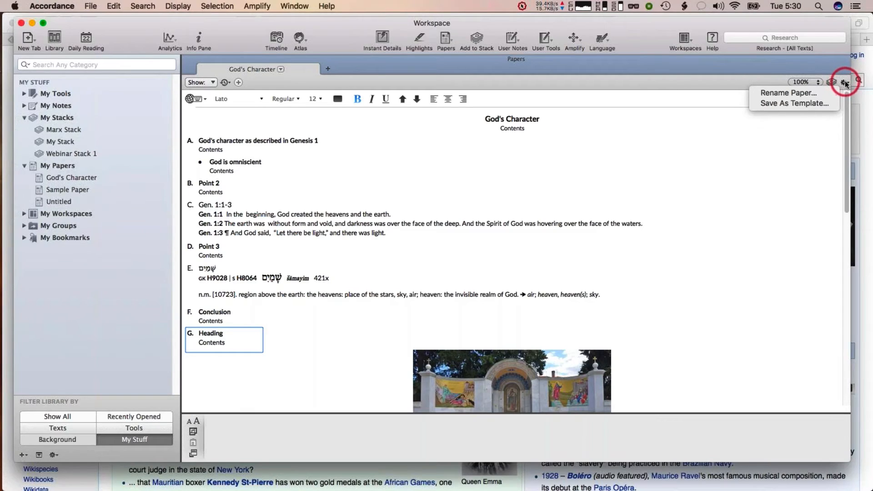
click(795, 104)
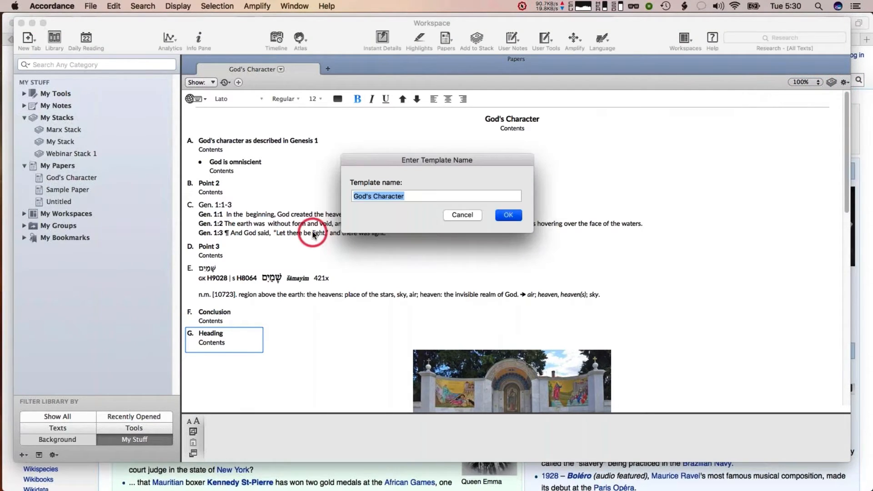
text(Webinar T)
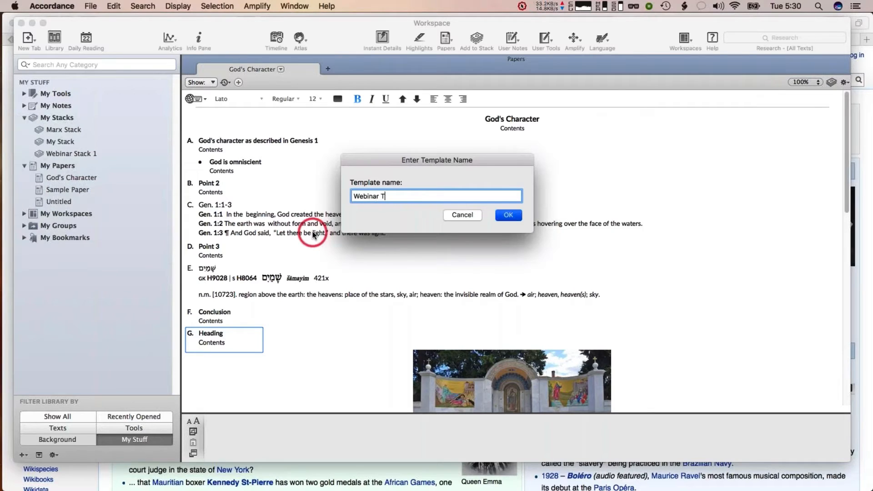
text(emplate)
key(Return)
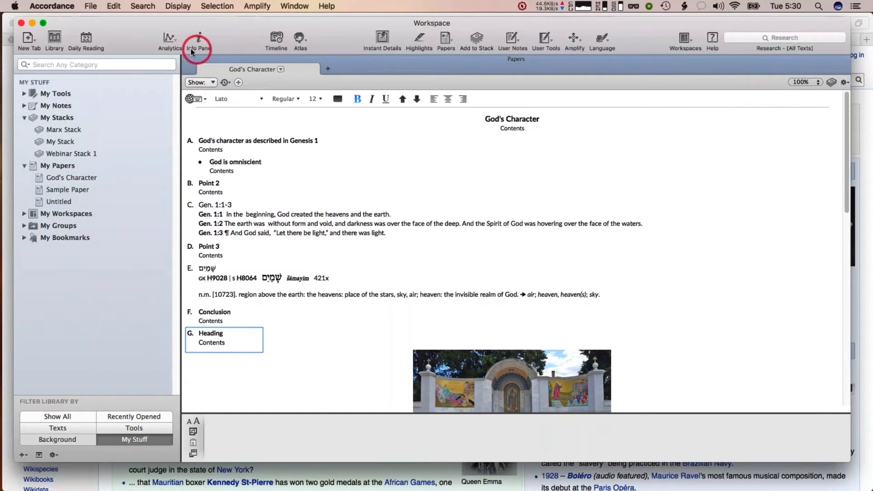
Close the paper and create a new paper based on the Webinar Template
click(189, 60)
click(92, 6)
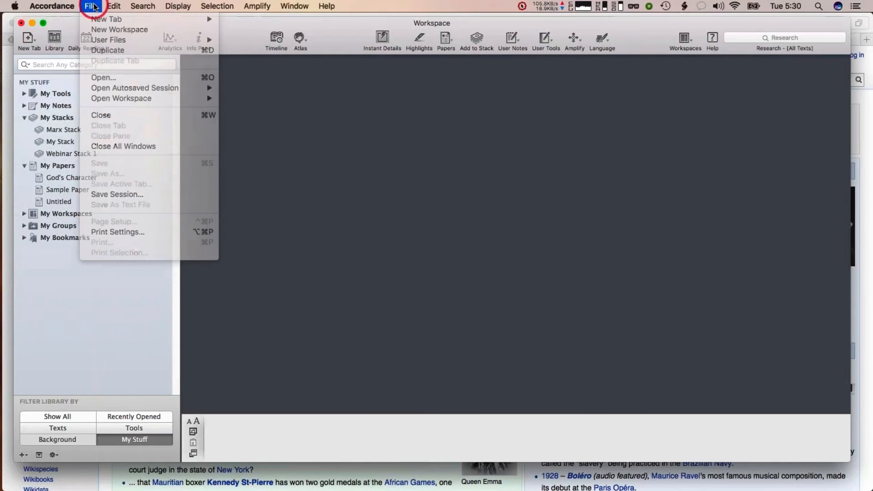
click(556, 23)
click(445, 39)
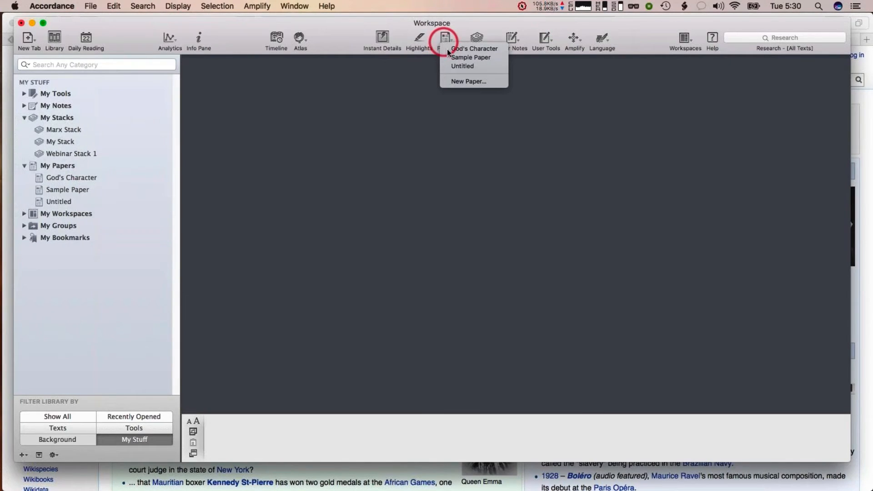
click(454, 81)
scroll(462, 206, down, 5)
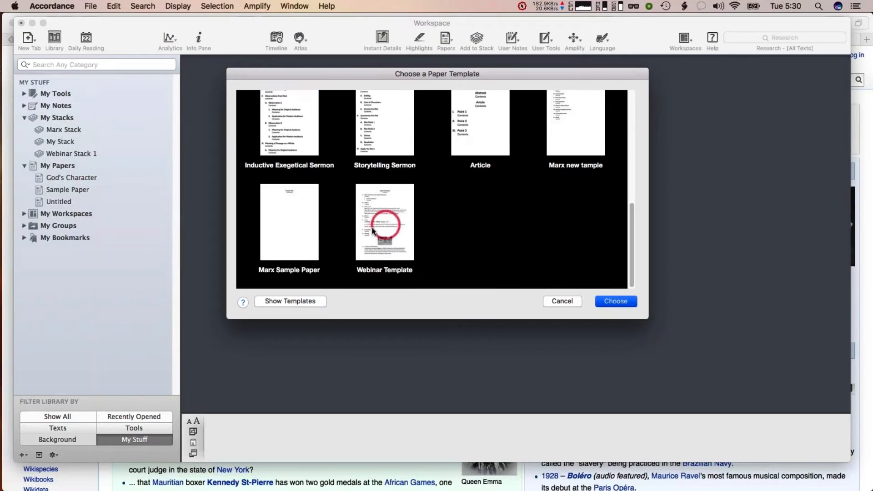
double_click(399, 219)
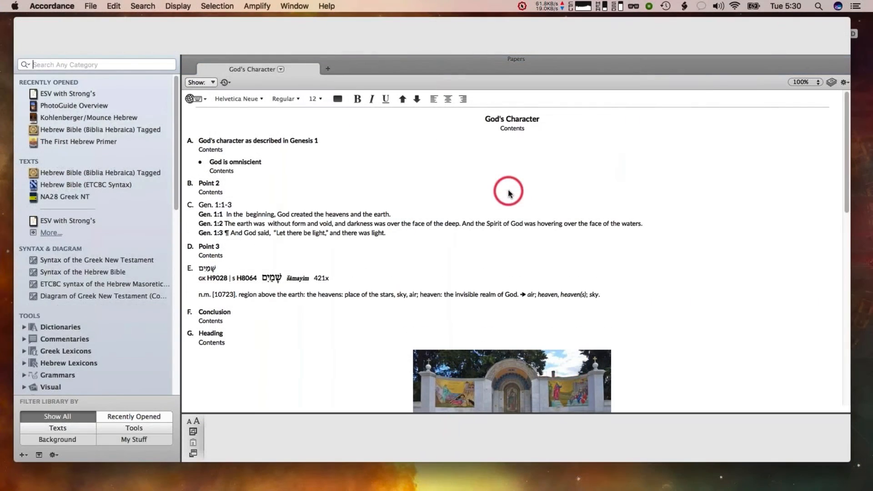
Open the stacks pane beside the new paper and switch it to Webinar Stack 1
click(831, 82)
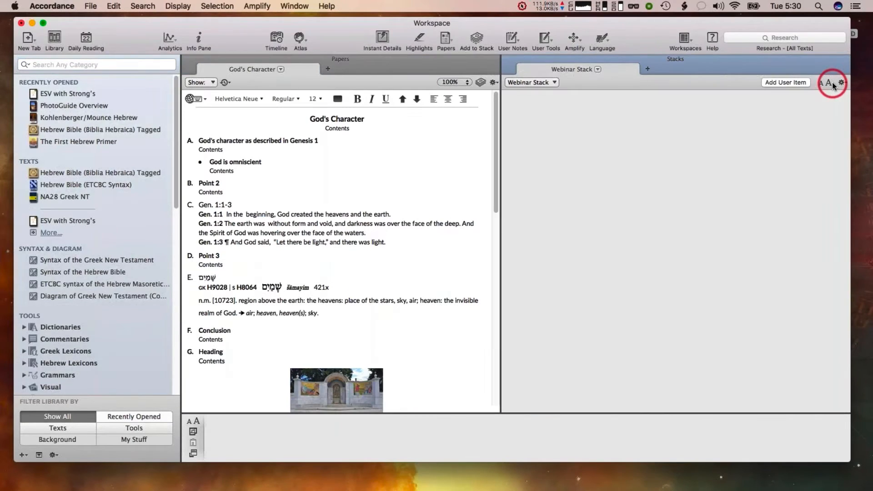
click(531, 82)
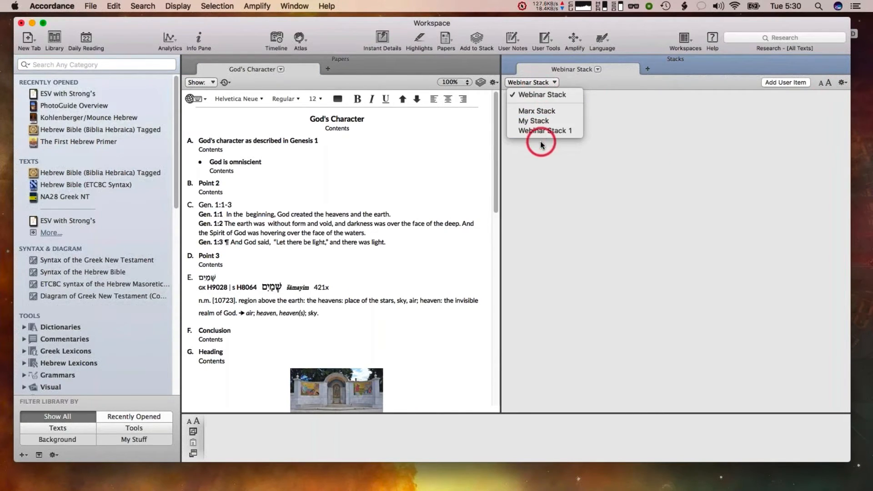
click(542, 131)
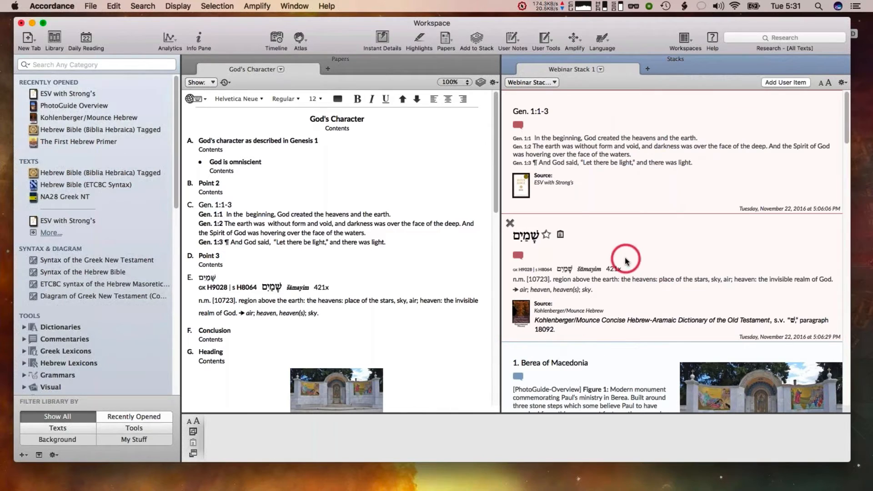
Browse through the items stored in Webinar Stack 1
scroll(644, 170, down, 1)
scroll(644, 170, down, 15)
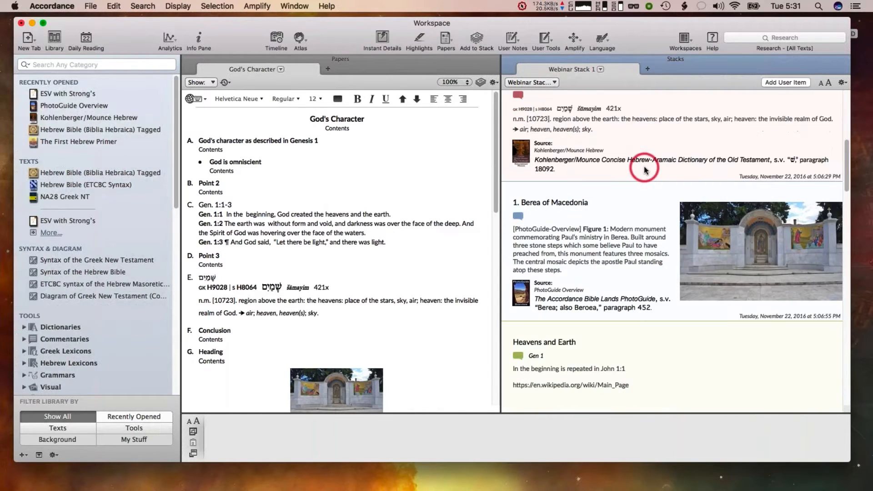
scroll(644, 170, up, 15)
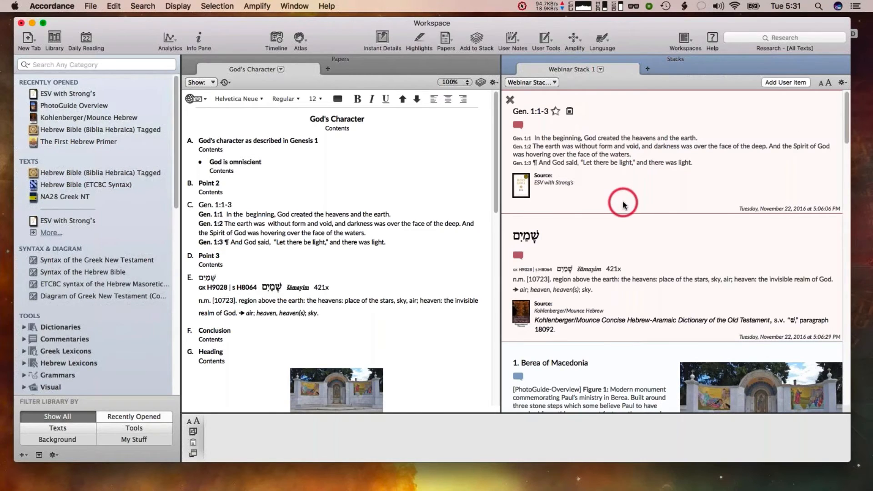
scroll(624, 206, down, 1)
scroll(624, 205, down, 15)
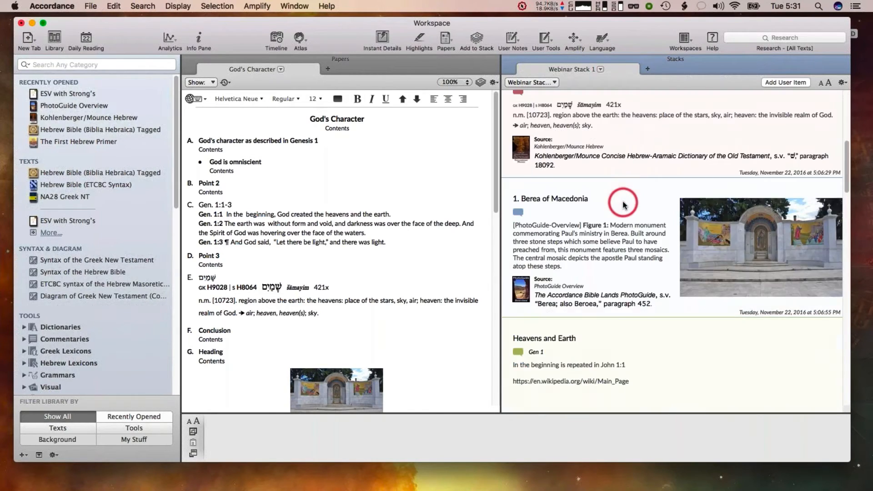
scroll(624, 205, up, 6)
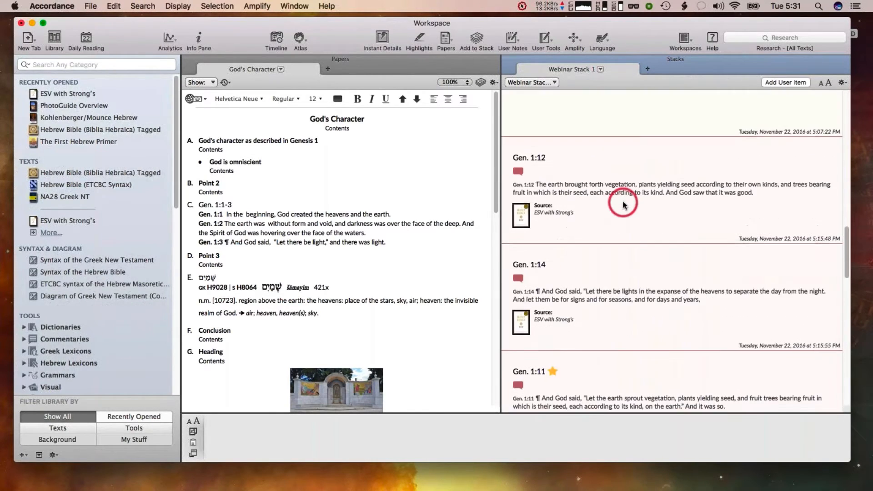
scroll(624, 205, up, 10)
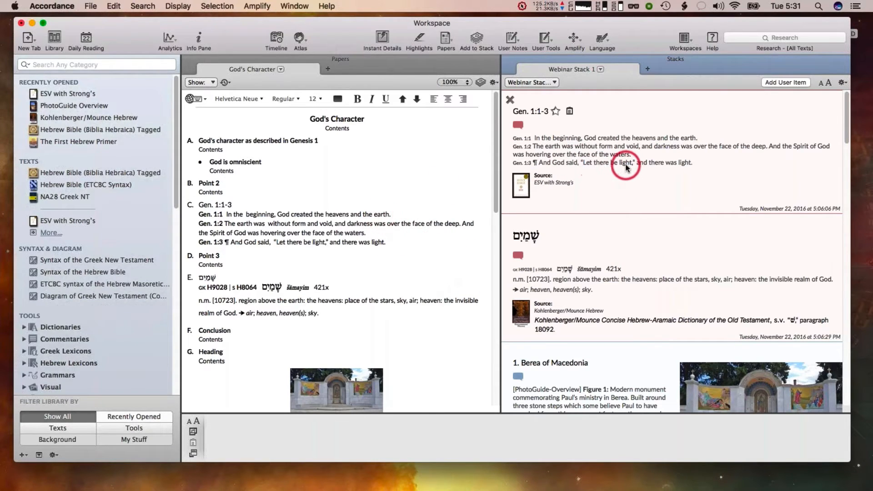
Drag the Gen. 1:12 and Gen. 1:11 stack items into the paper as new sections
scroll(626, 167, down, 5)
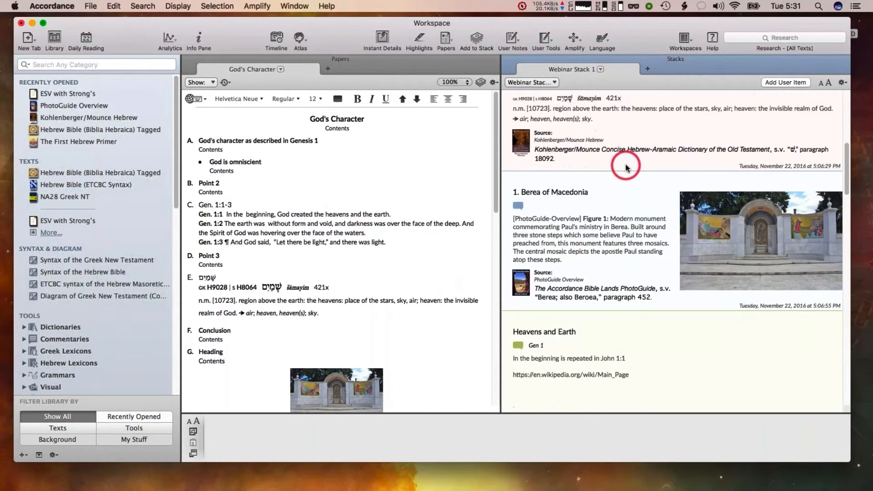
scroll(626, 167, down, 10)
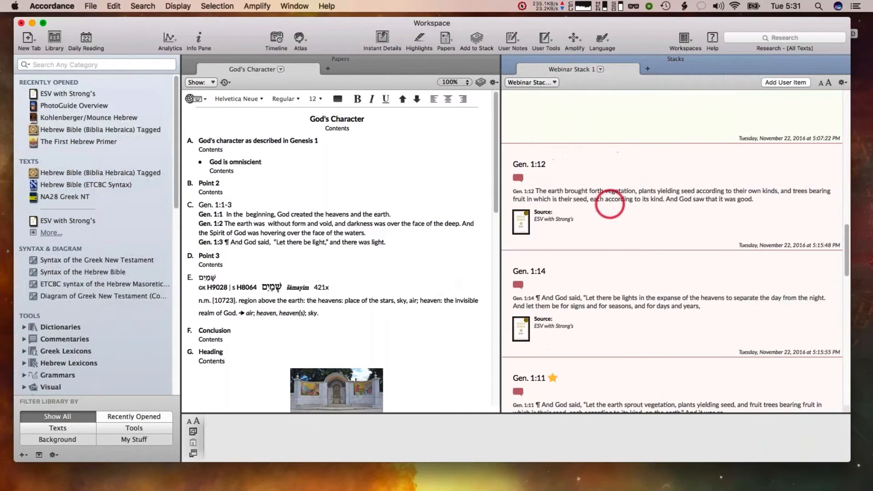
drag(610, 204, 238, 334)
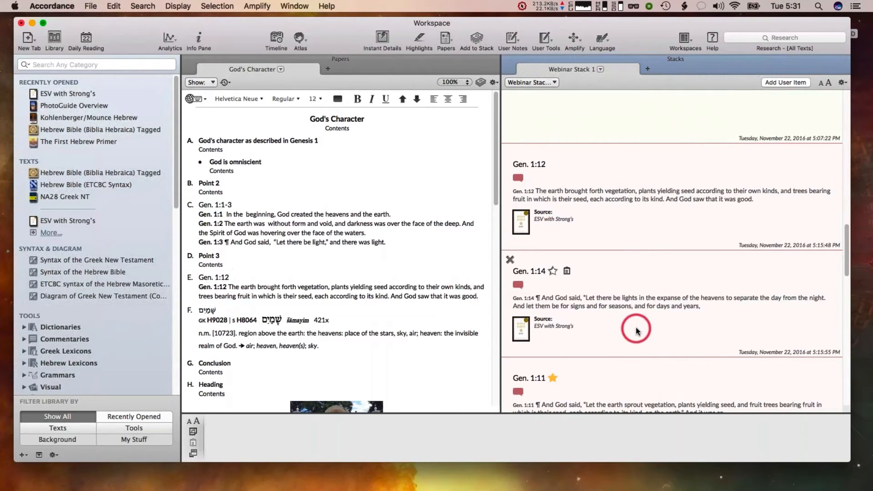
scroll(635, 328, down, 5)
drag(634, 327, 278, 335)
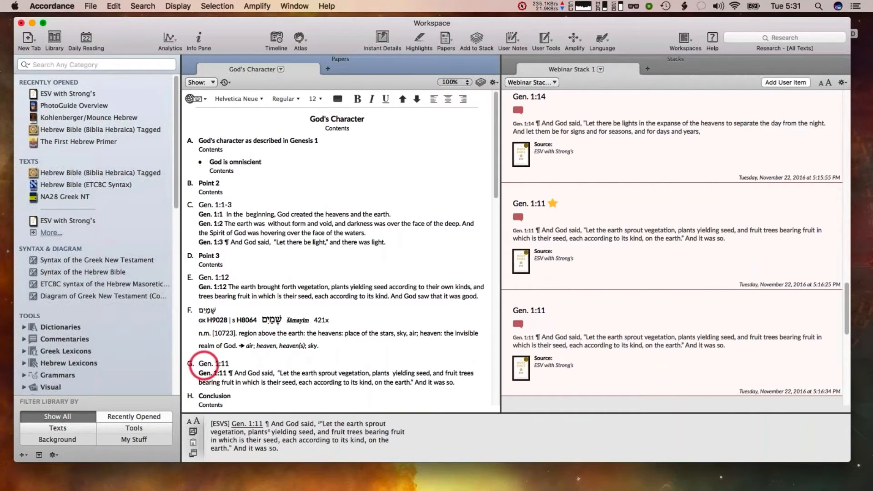
Reorder the paper, moving Gen. 1:11 after Point 2 and Gen. 1:1-3 after Point 3, then close the stacks pane
drag(203, 366, 228, 202)
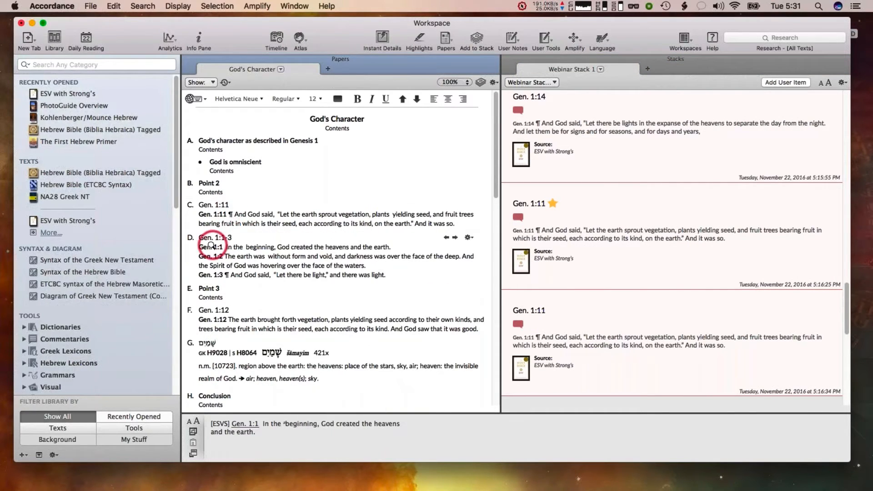
drag(211, 245, 226, 306)
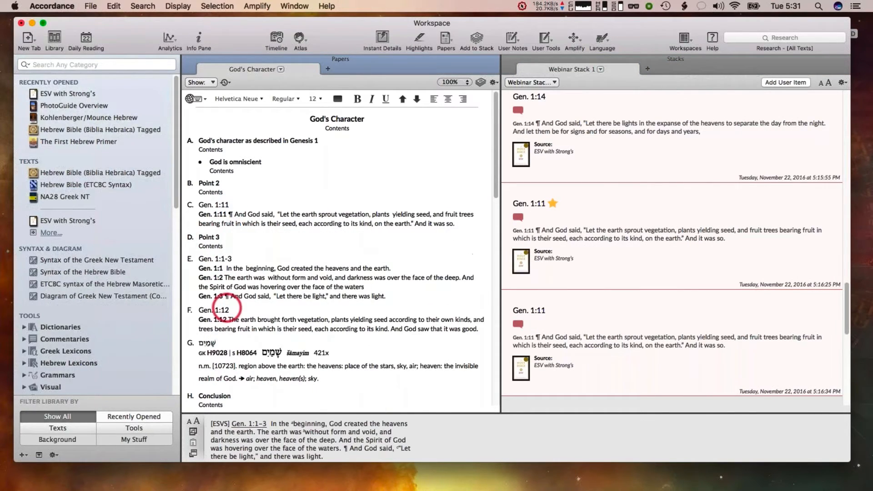
click(506, 58)
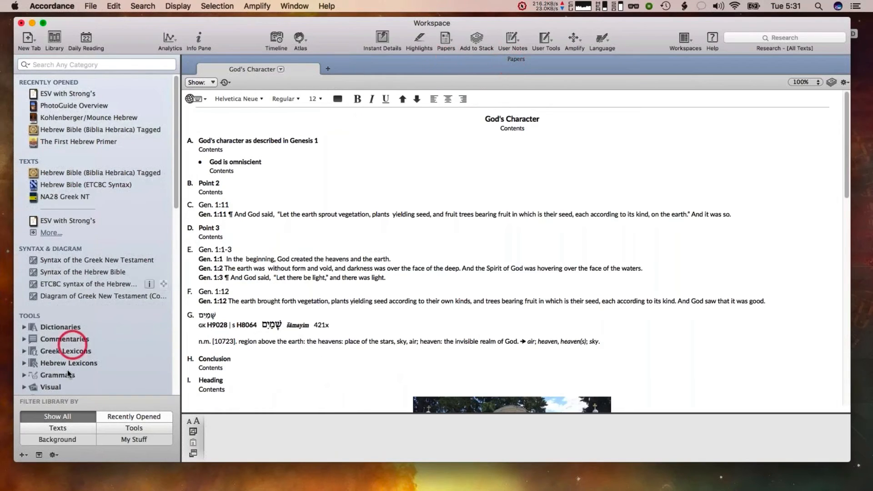
Open the saved God's Character paper from My Papers in a second pane beside the new paper
click(133, 438)
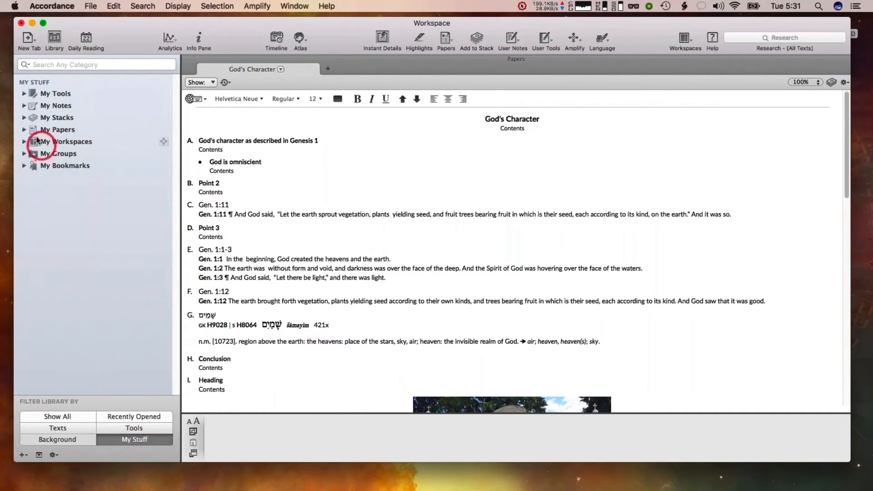
click(24, 130)
click(69, 141)
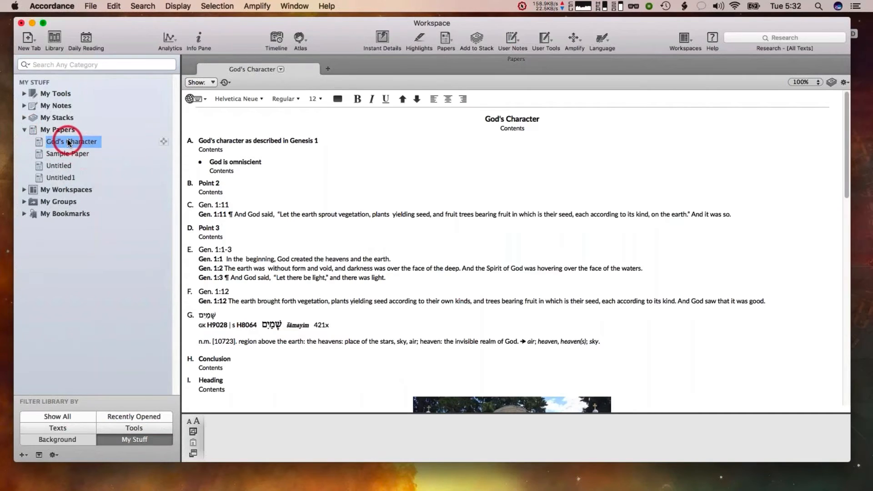
drag(69, 142, 790, 253)
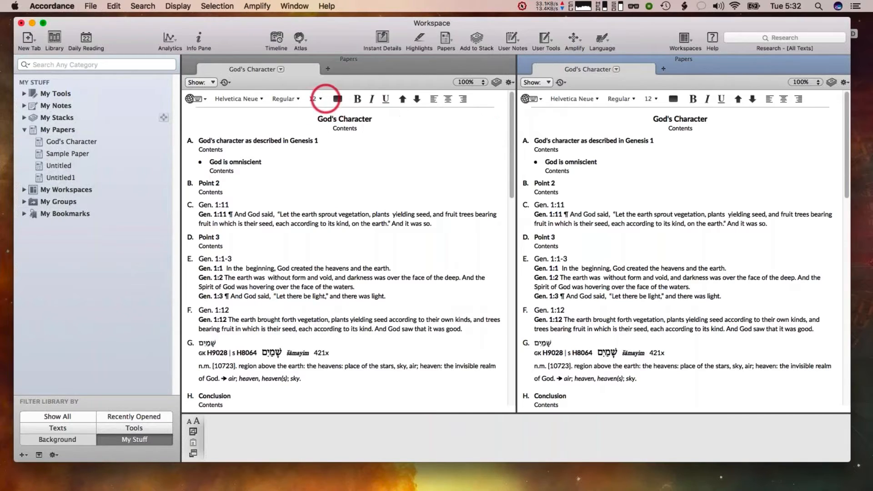
Set the second paper's display to show summaries and hide content
click(540, 83)
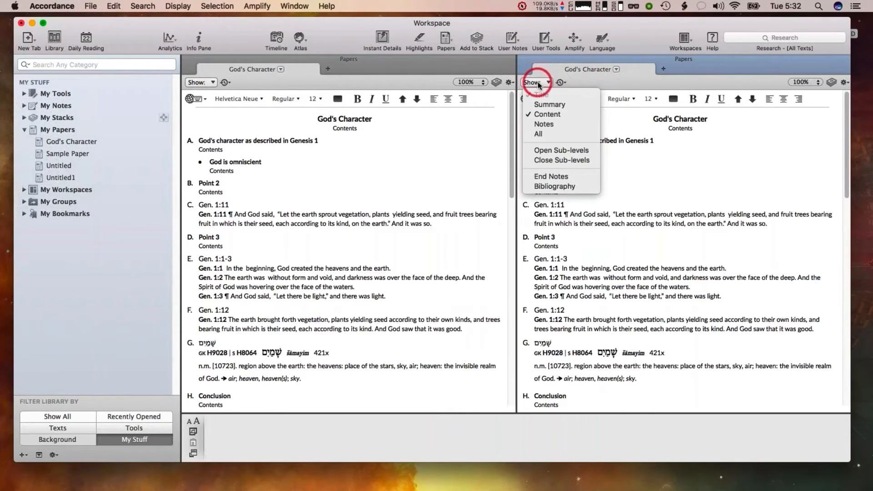
click(548, 104)
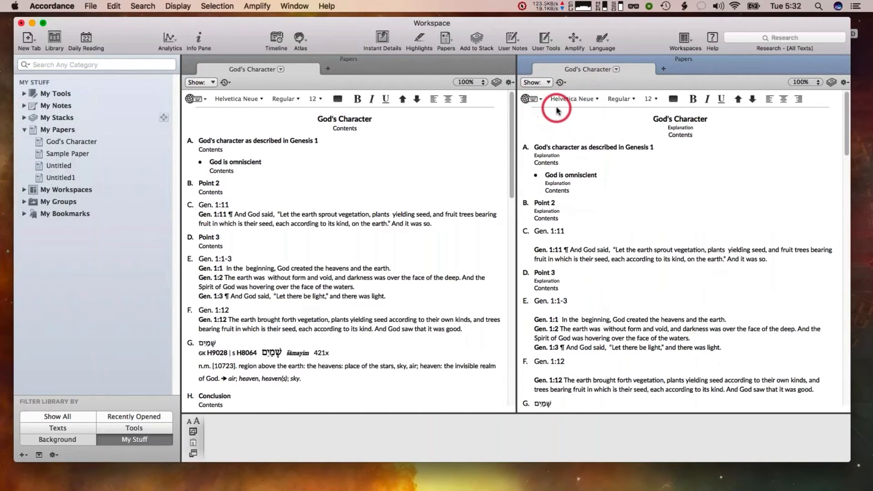
click(544, 84)
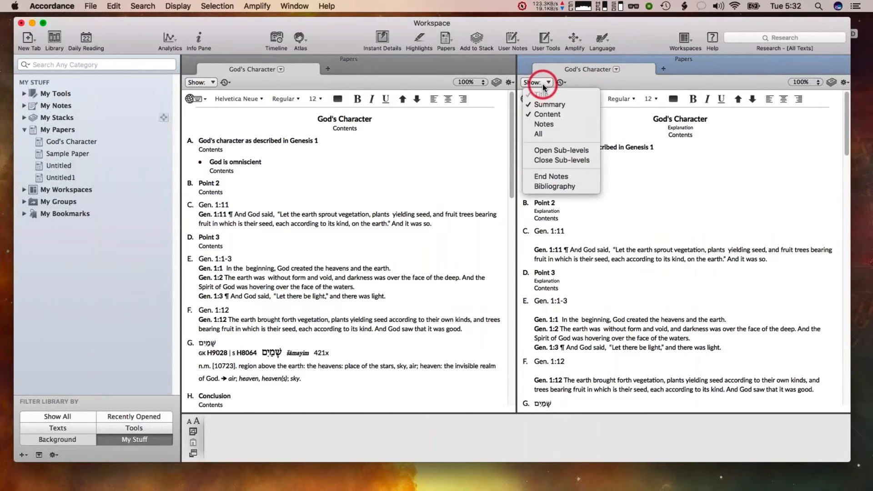
click(545, 113)
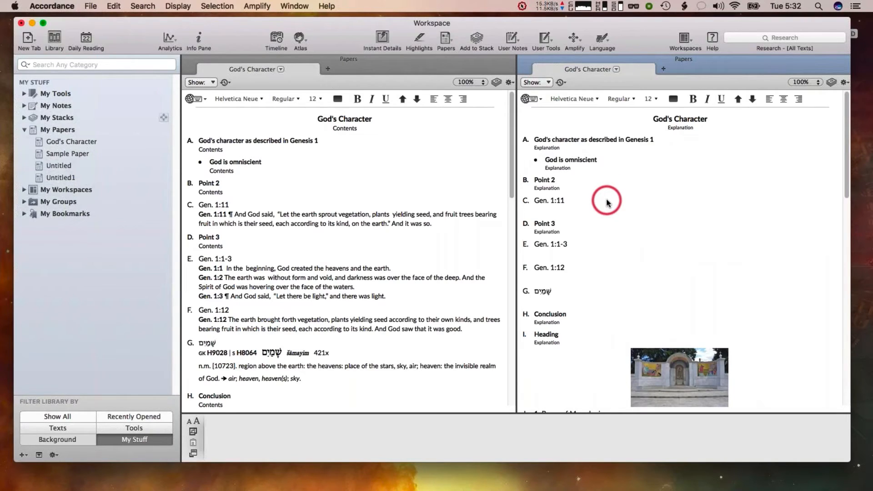
Turn off summaries in the second paper's display so only section titles show
mouse_move(587, 175)
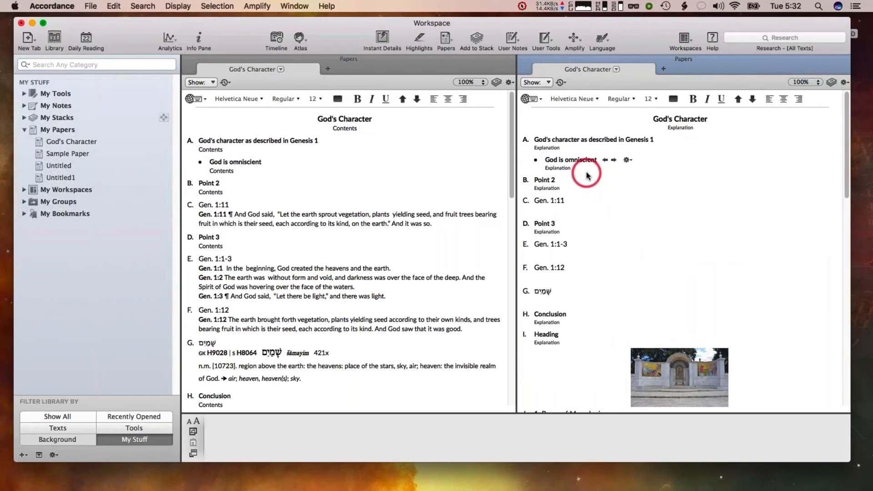
click(542, 83)
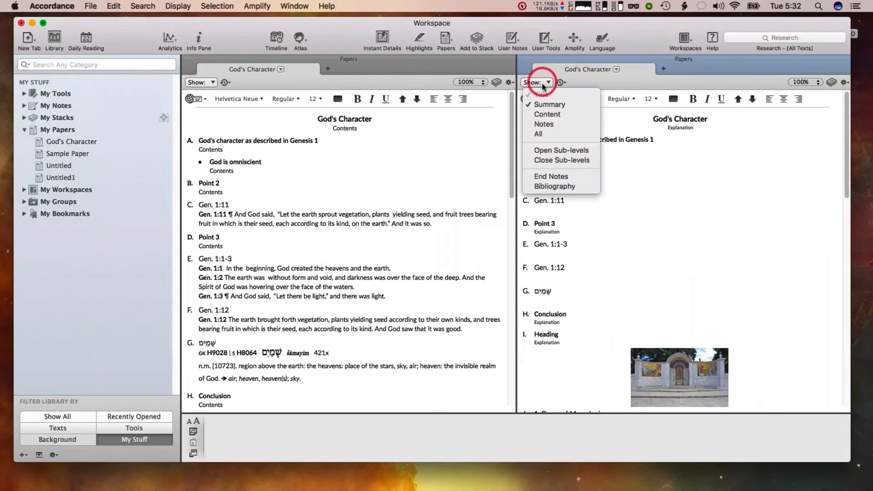
click(550, 105)
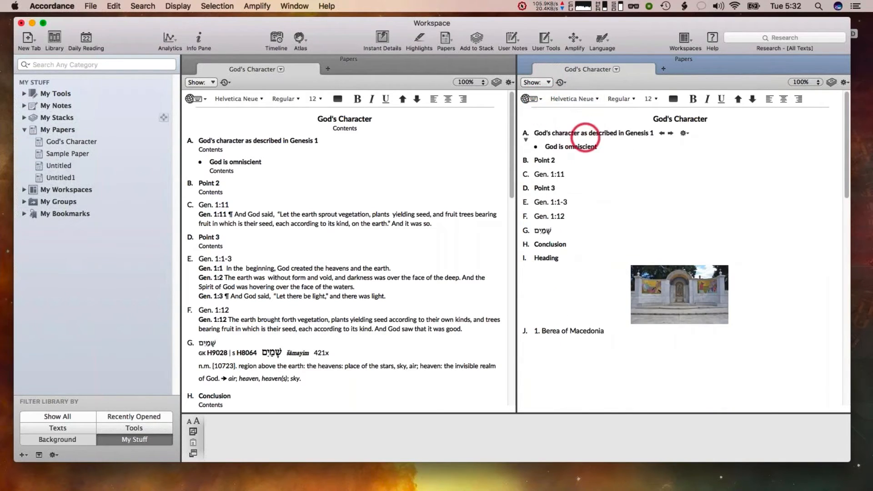
Turn on notes display in the second paper and select the note under God is omniscient
click(546, 87)
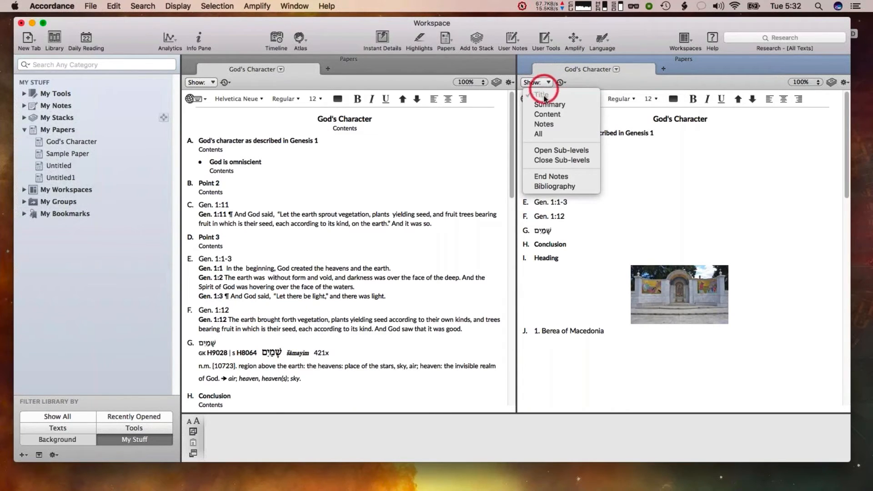
click(544, 124)
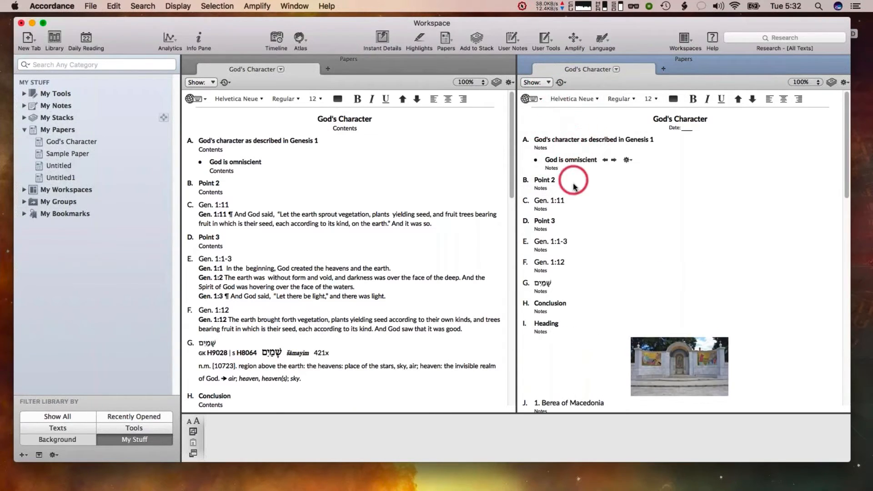
double_click(551, 168)
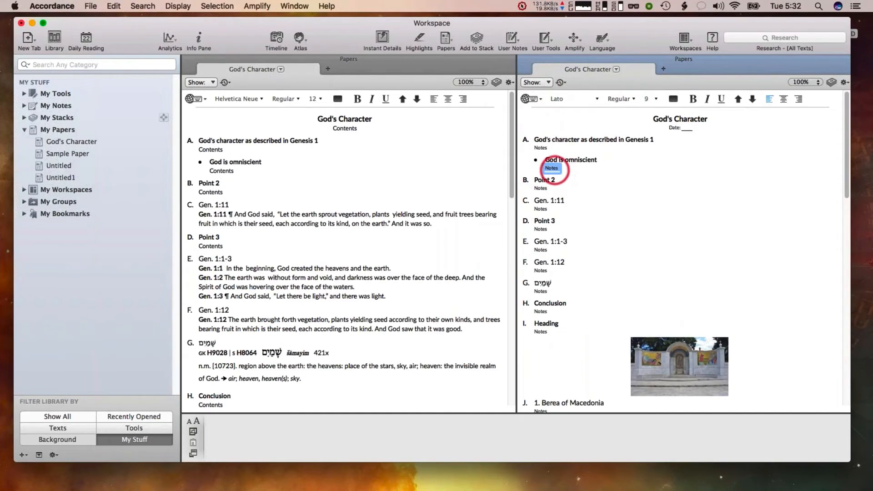
Open the second paper's sub-levels, then switch the display to closed sub-levels
click(542, 84)
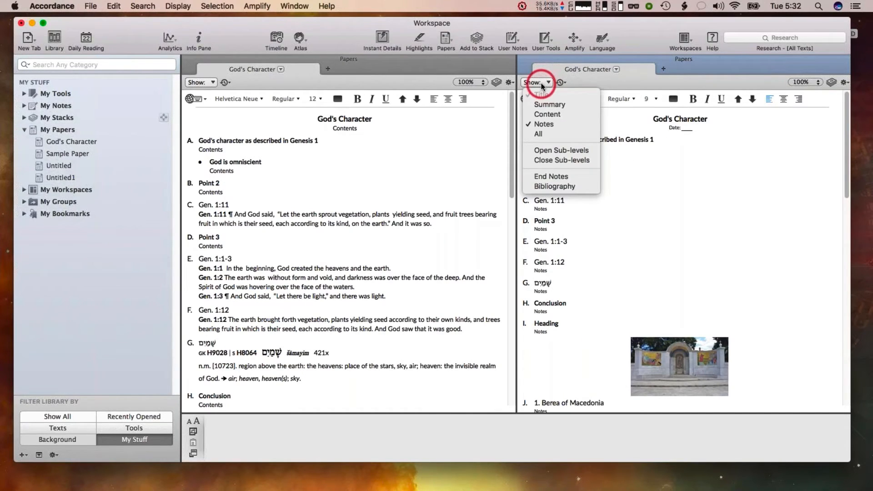
click(554, 149)
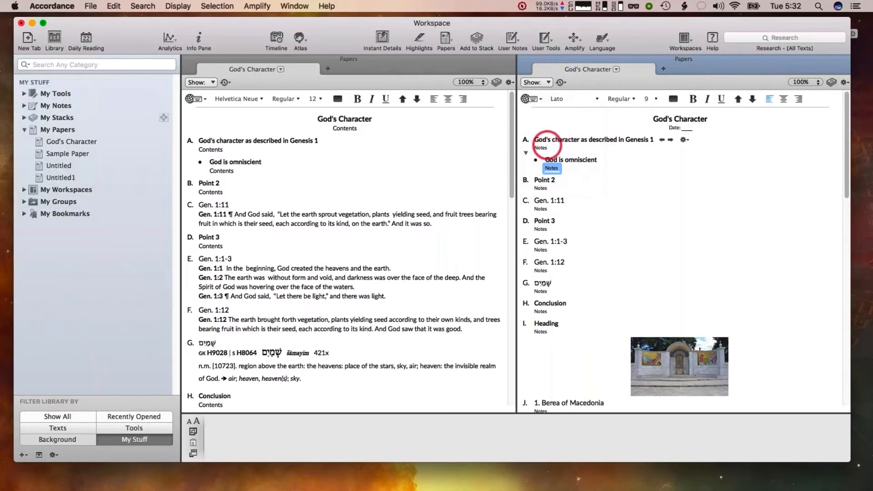
click(540, 84)
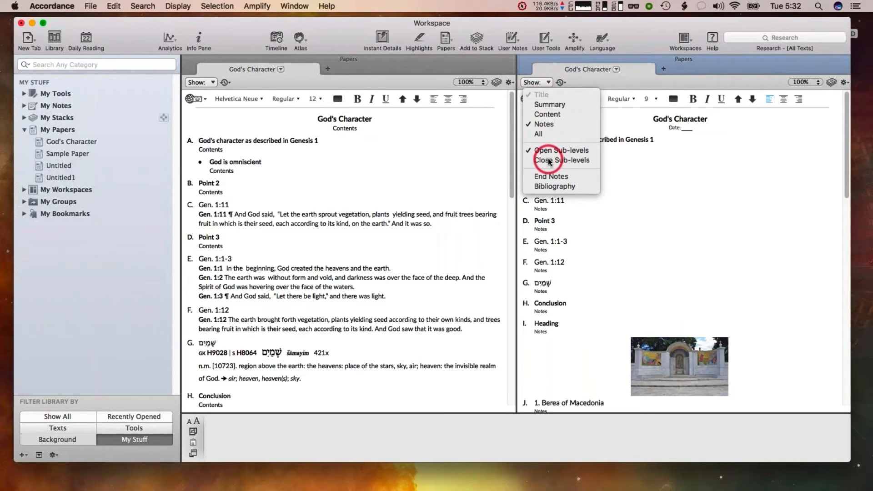
click(555, 155)
Enable End Notes in the second paper's display options
click(542, 83)
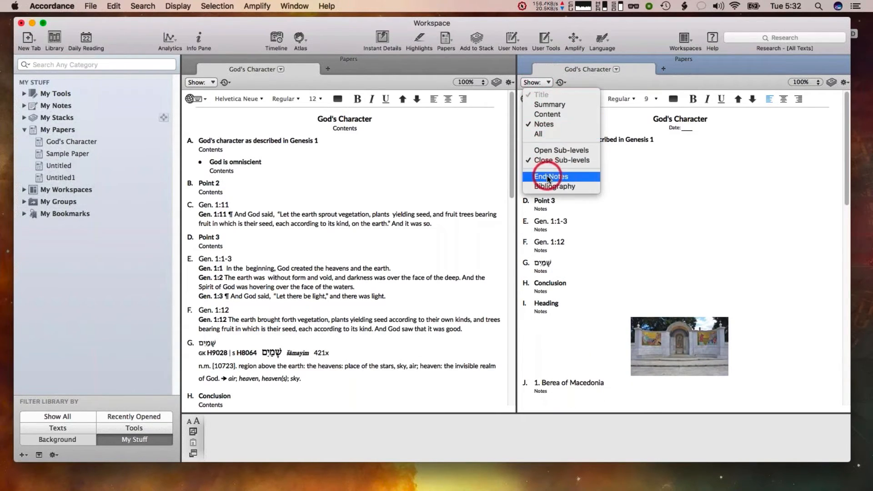
click(566, 178)
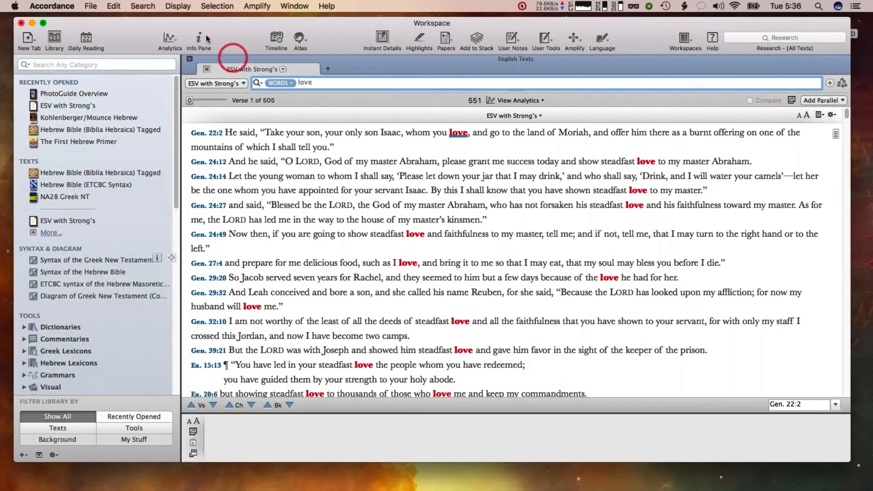
Show a pie chart analysis of the ESV with Strong's search results for love
click(168, 37)
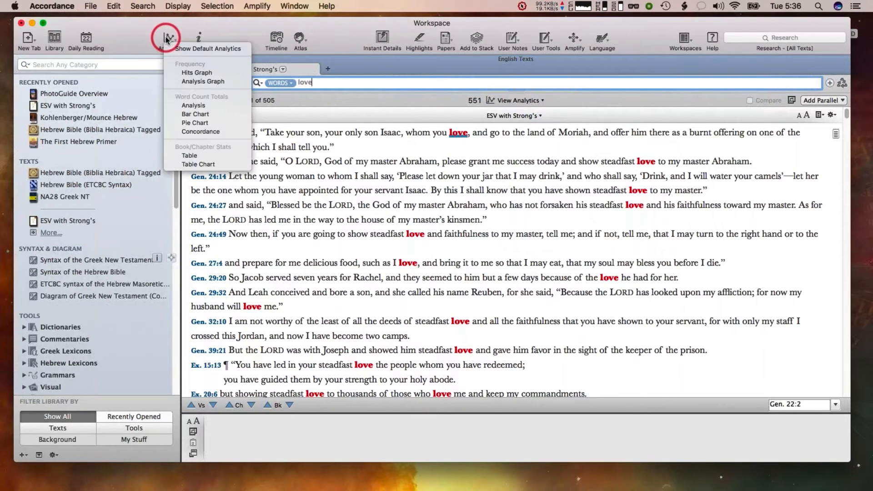
click(131, 41)
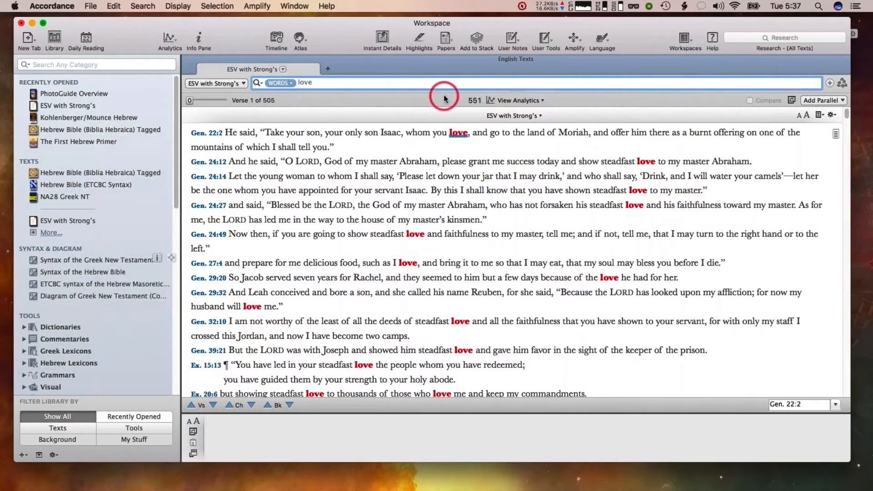
click(514, 101)
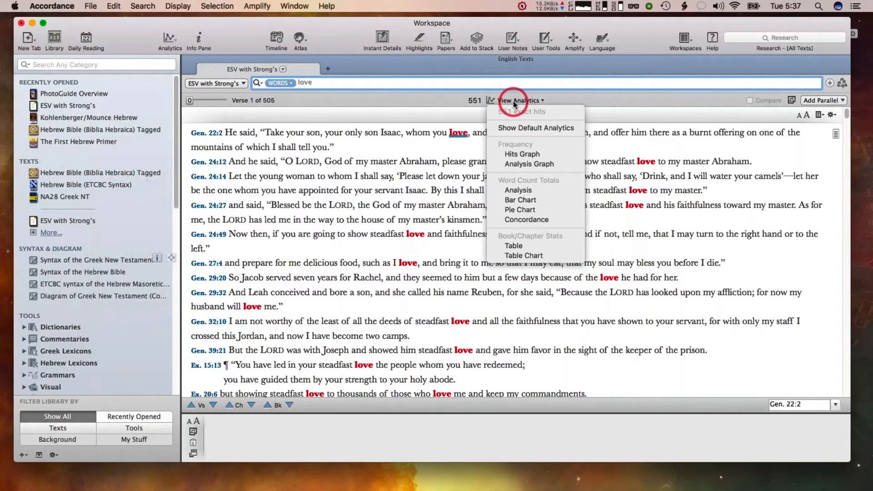
click(522, 209)
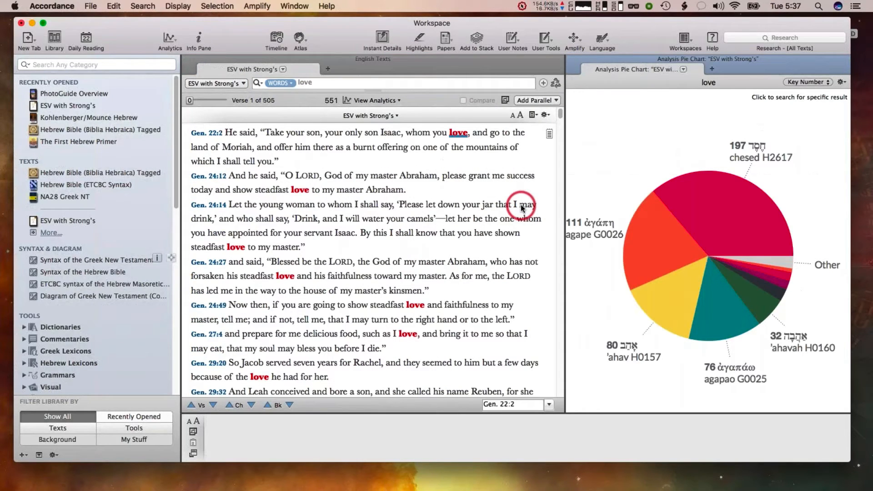
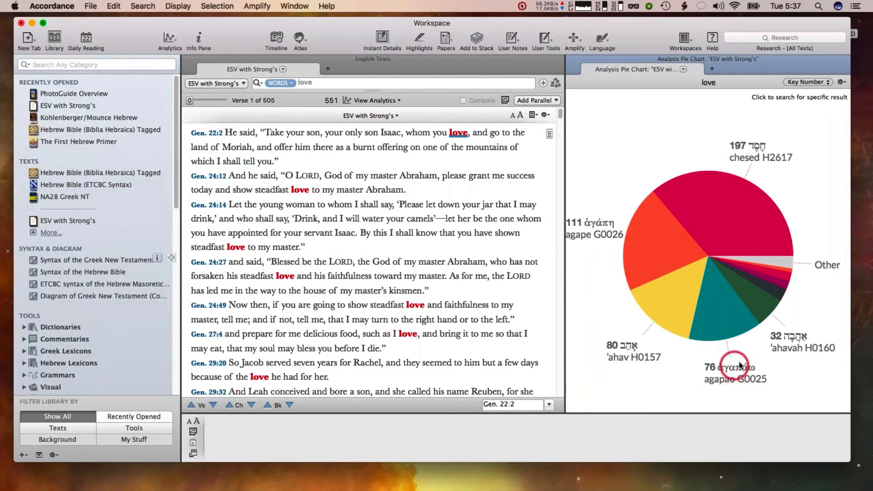
Drill into the phileo G5368 slice and its kiss slice of the pie chart, then return to the original love results
click(770, 290)
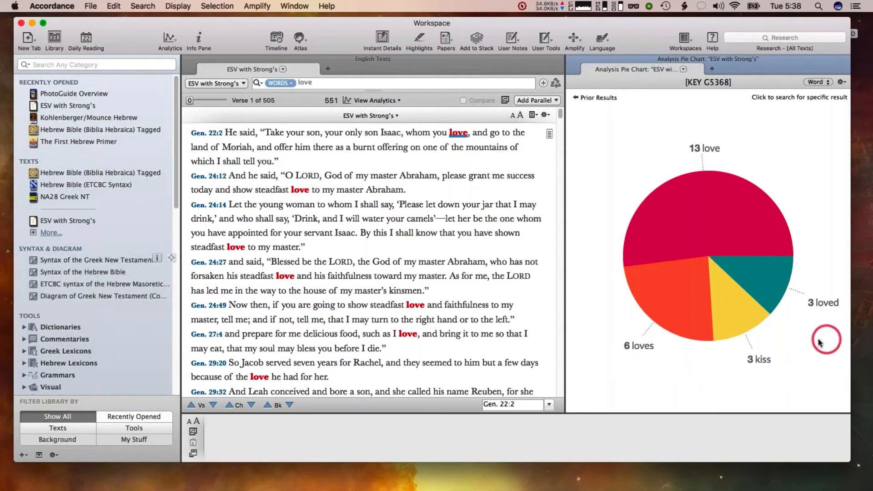
click(741, 315)
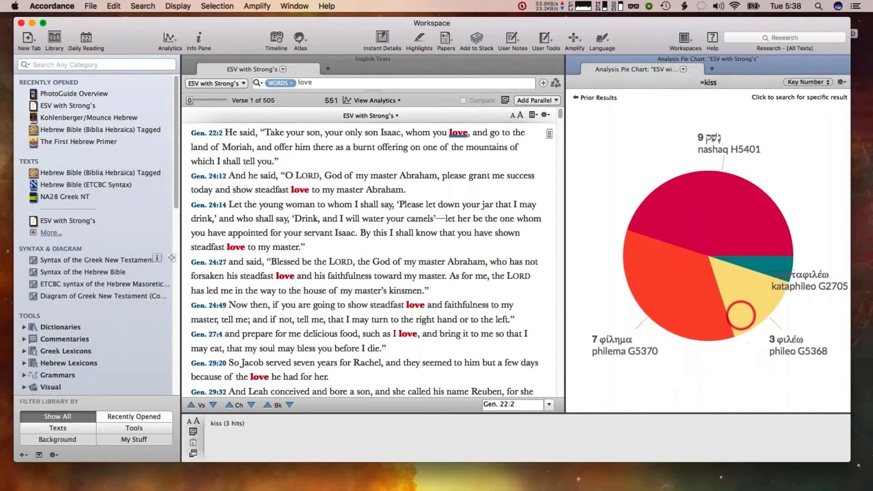
click(577, 97)
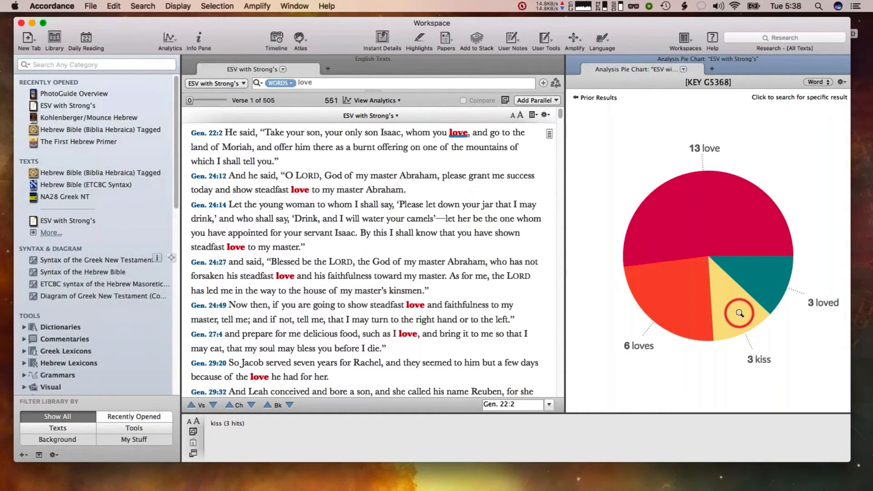
click(760, 360)
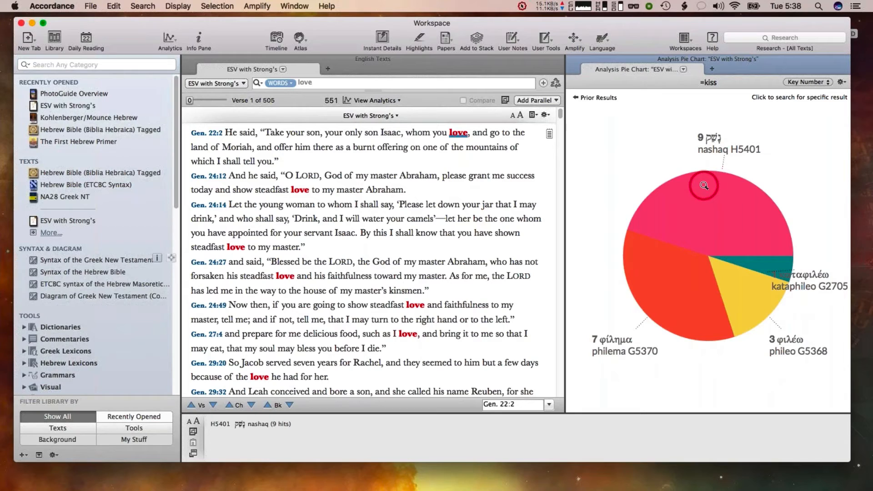
click(589, 99)
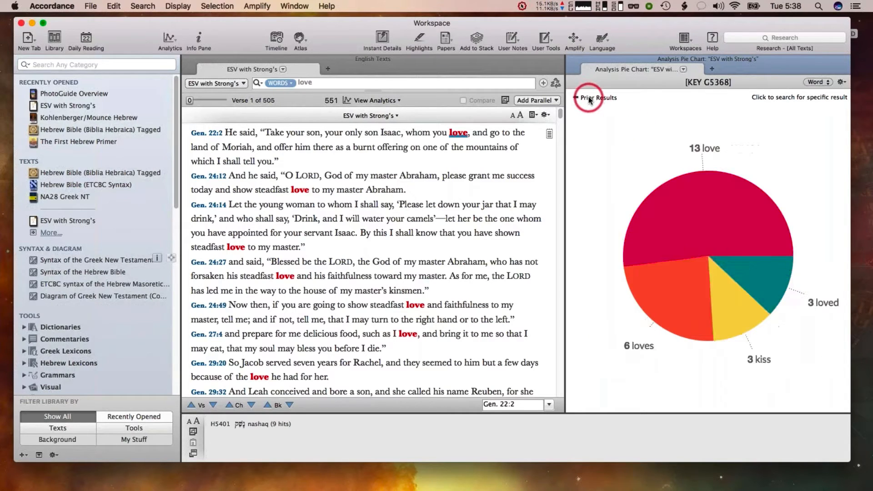
click(588, 98)
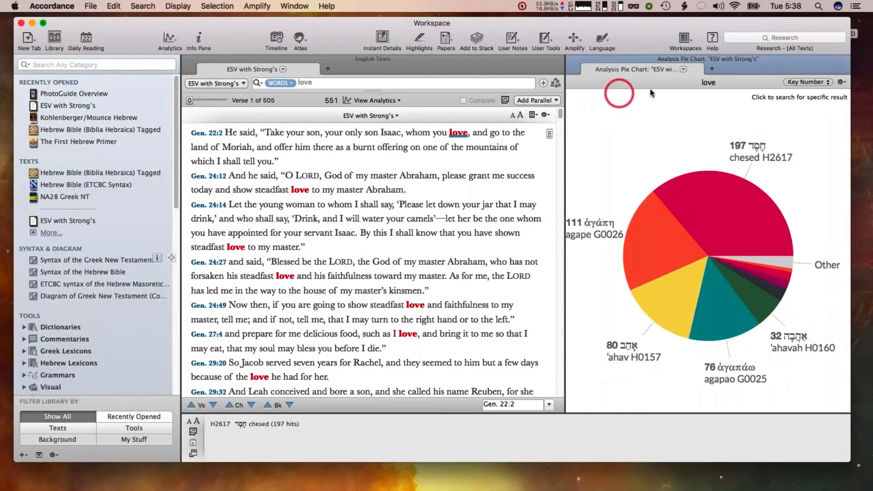
Switch the pie chart to group the love results by Word
click(801, 86)
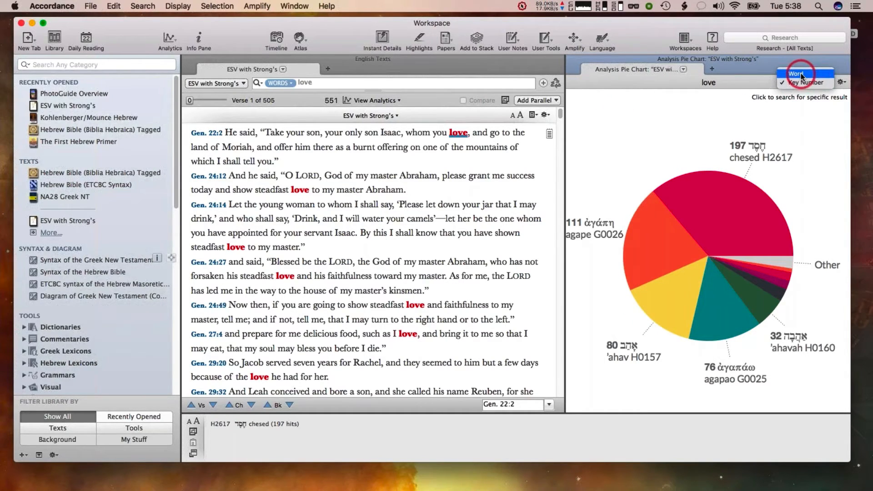
click(801, 76)
mouse_move(770, 261)
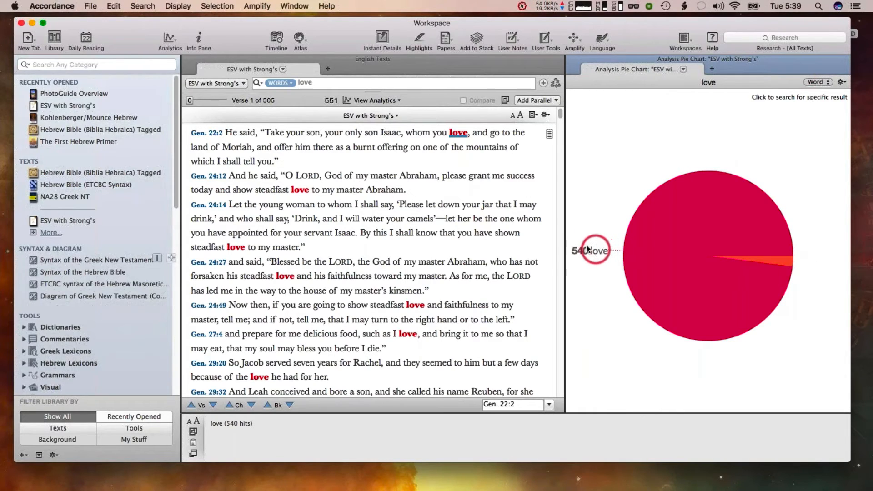
Search the ESV with Strong's for lov*
click(317, 80)
text(lov*)
key(Return)
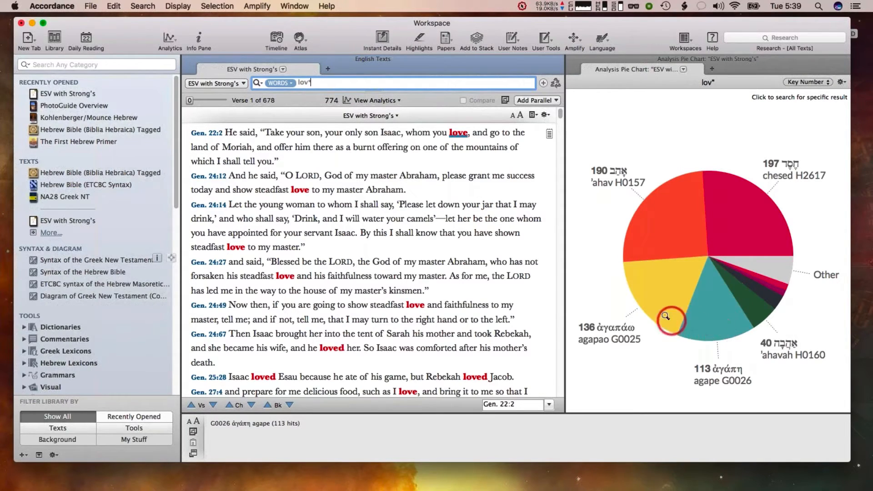
Drill into the agapao G0025 slice and then its beloved slice to inspect the underlying Strong's numbers
click(658, 284)
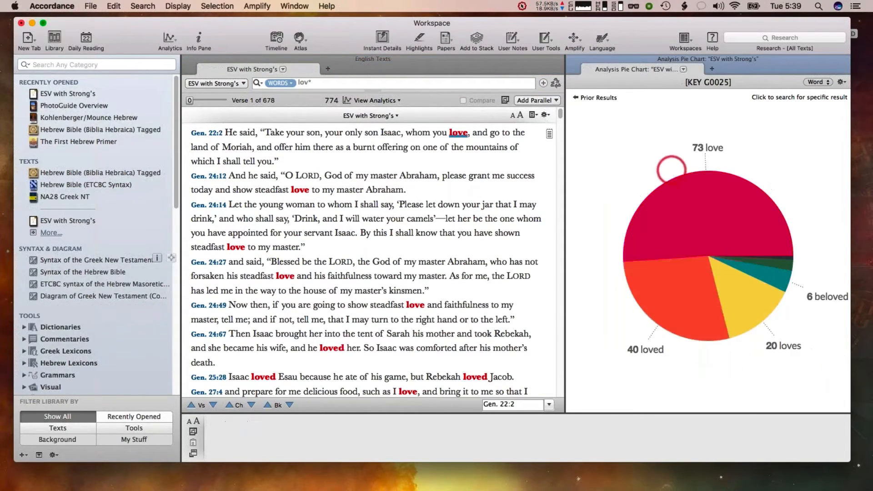
click(785, 263)
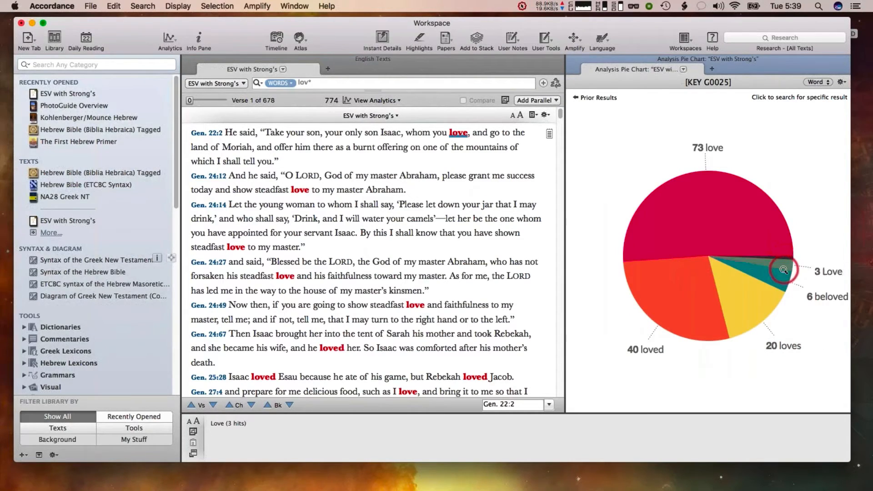
click(779, 276)
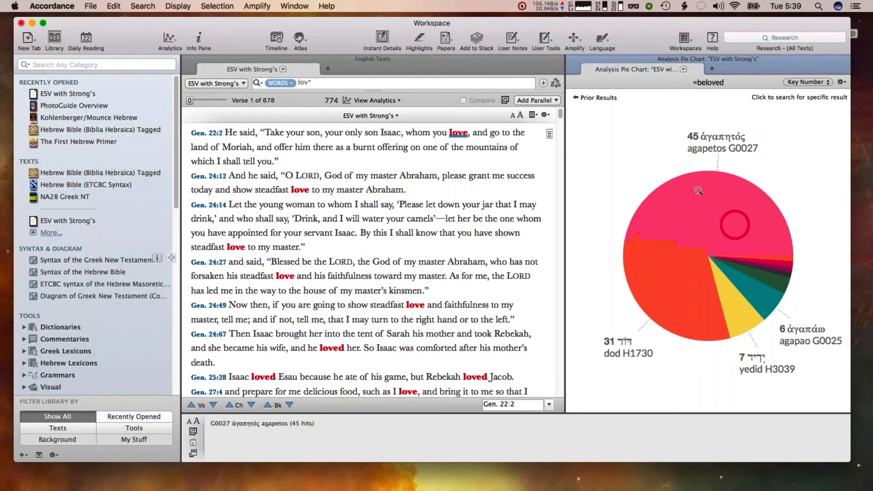
click(661, 177)
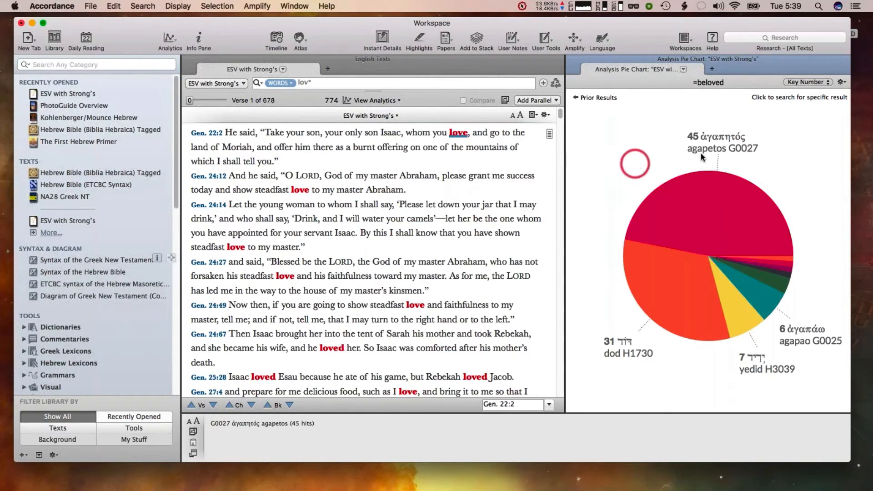
click(777, 159)
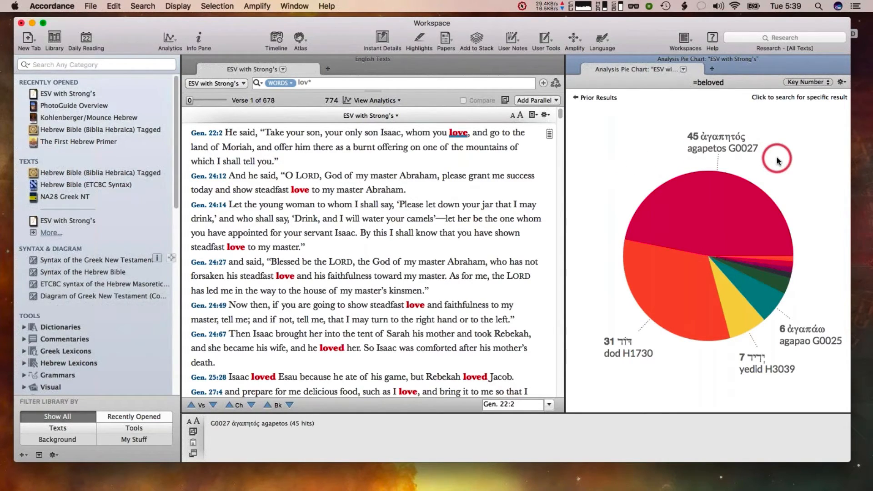
click(723, 140)
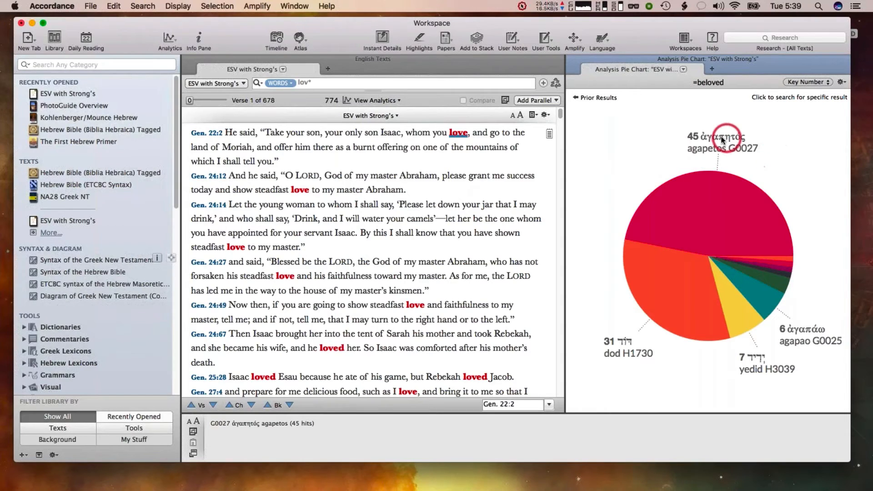
Show the beloved breakdown by Word, then step back through prior results to the lov* chart
click(791, 82)
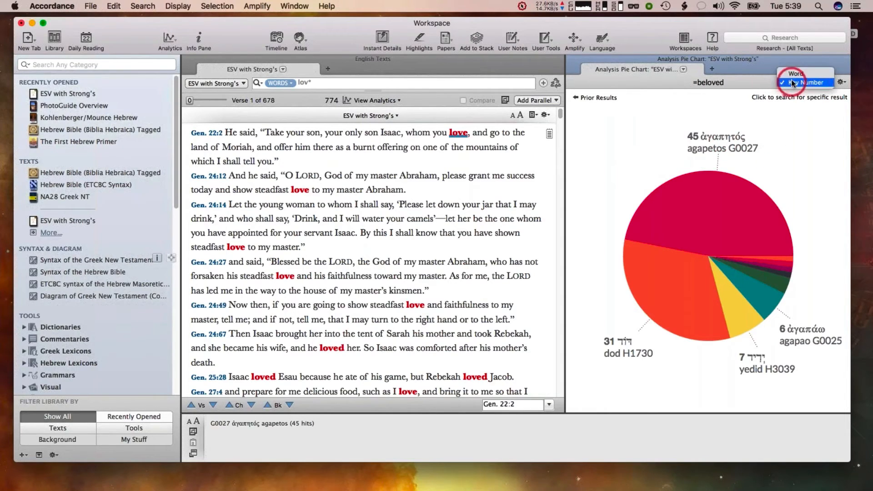
click(796, 73)
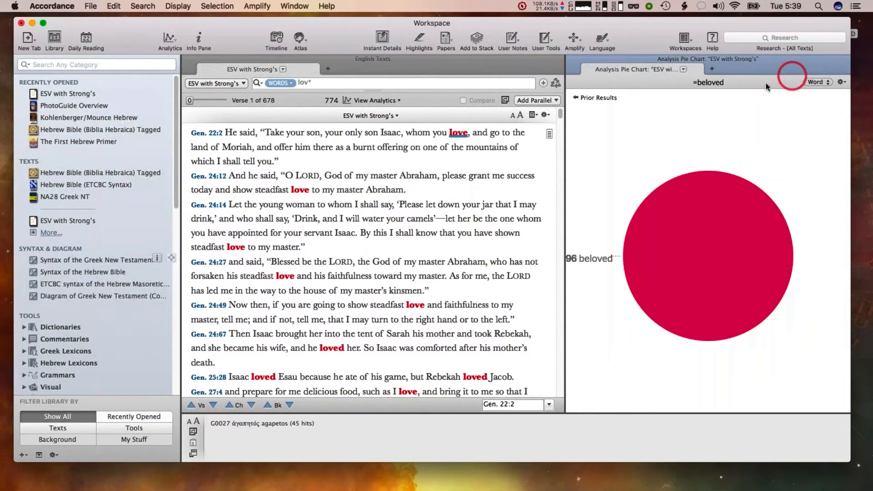
click(593, 98)
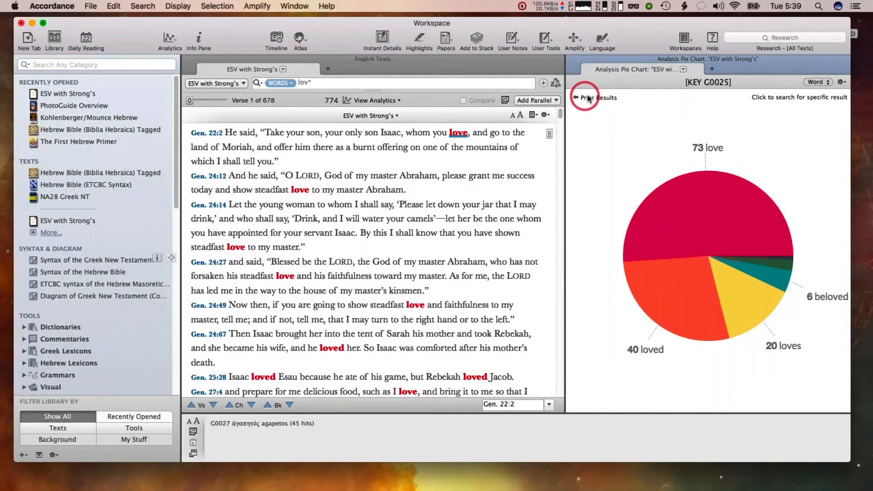
click(586, 97)
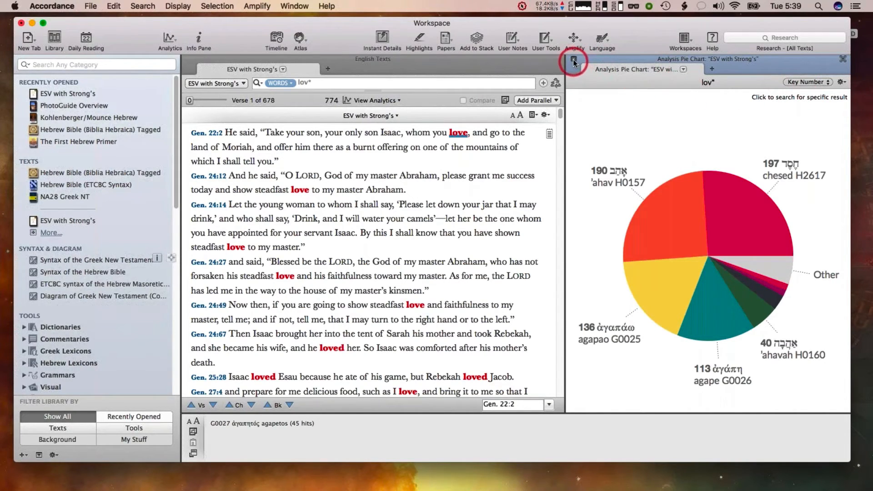
Close the pie chart pane and display the lov* results as a Bar Chart
click(573, 58)
click(519, 100)
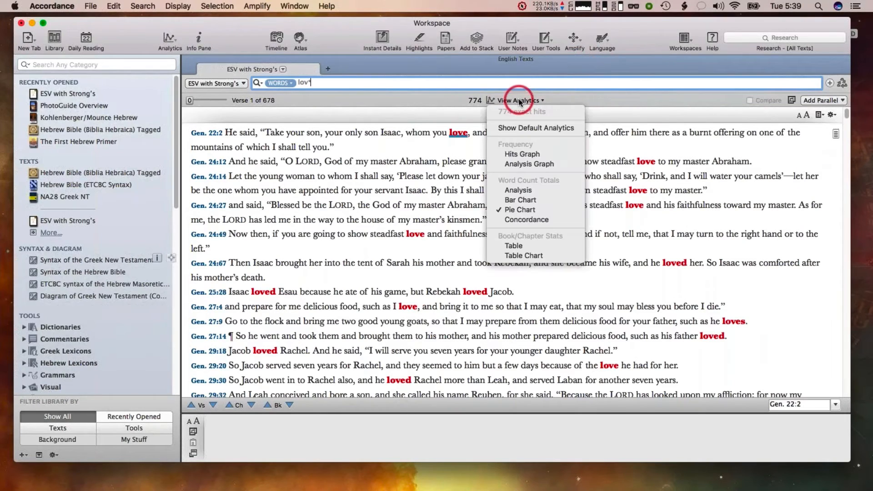
click(522, 201)
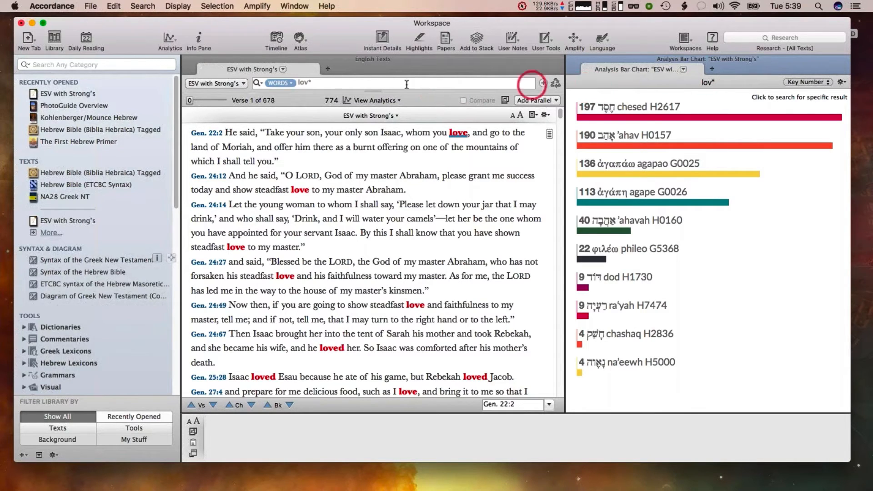
Close the bar chart and display a Concordance of the lov* results instead
click(568, 57)
click(508, 101)
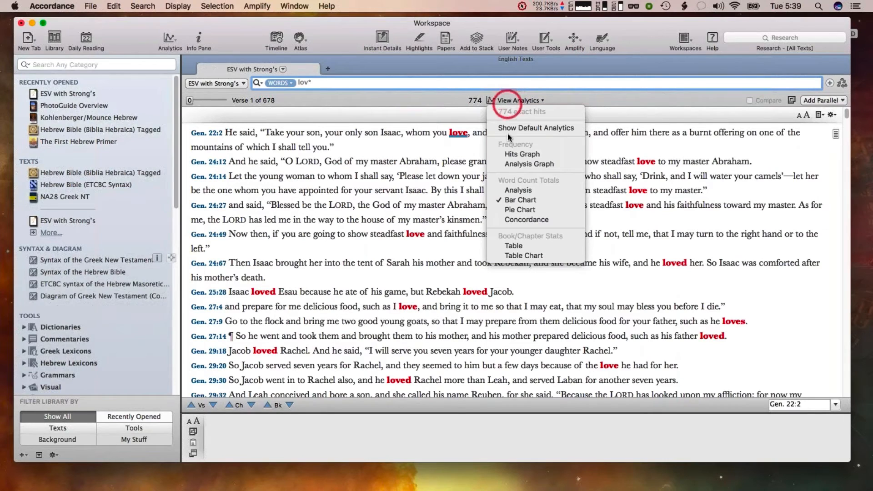
click(505, 220)
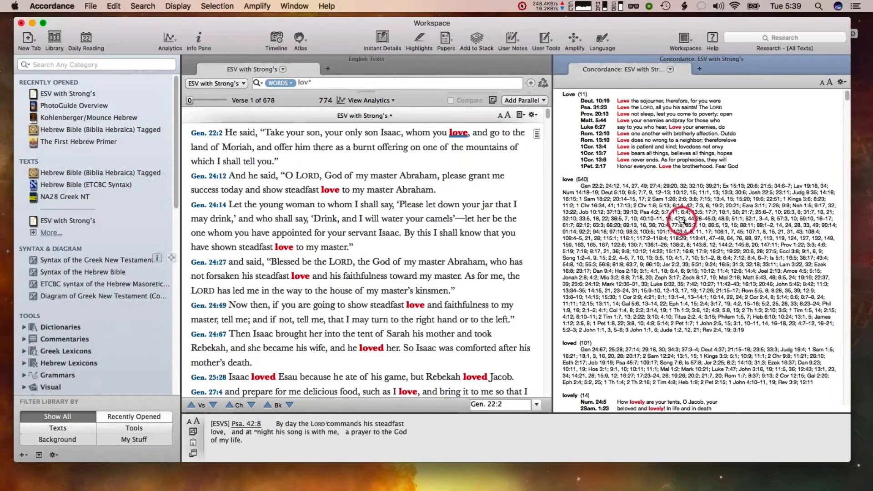
Open the context of a concordance reference and close the context pane again
click(711, 226)
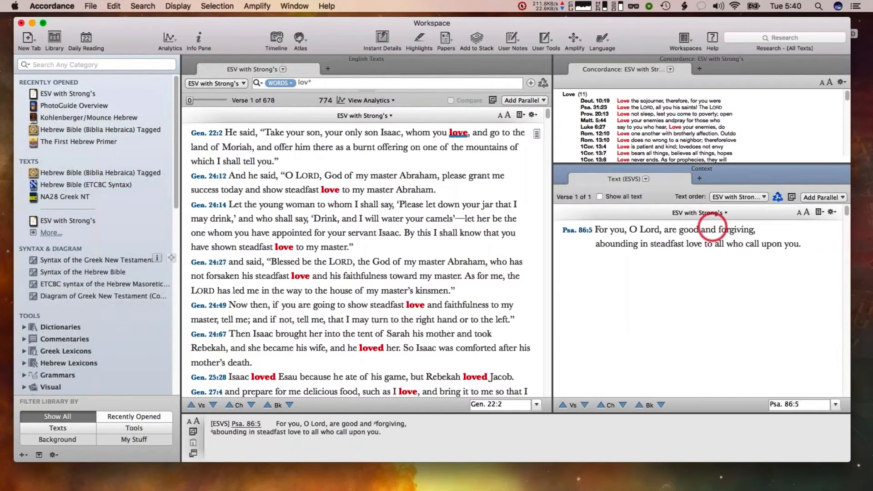
click(559, 167)
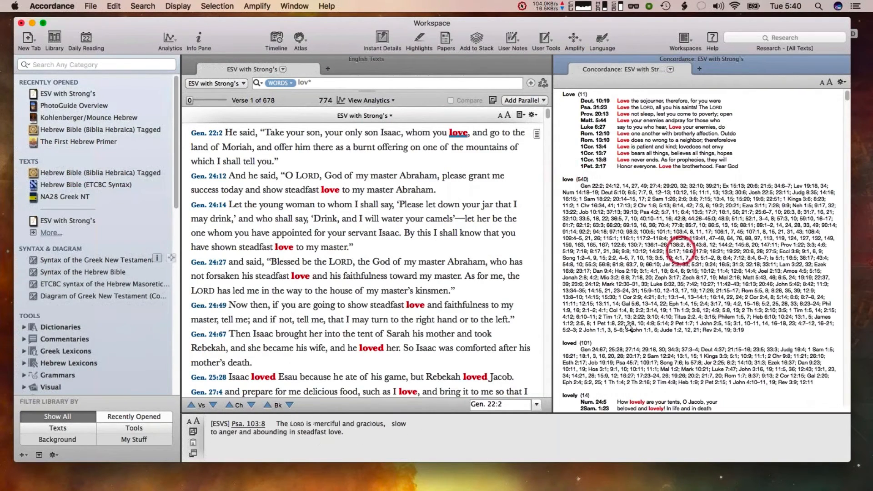
Display a Hits Graph of the lov* results and zoom into the graph
click(512, 101)
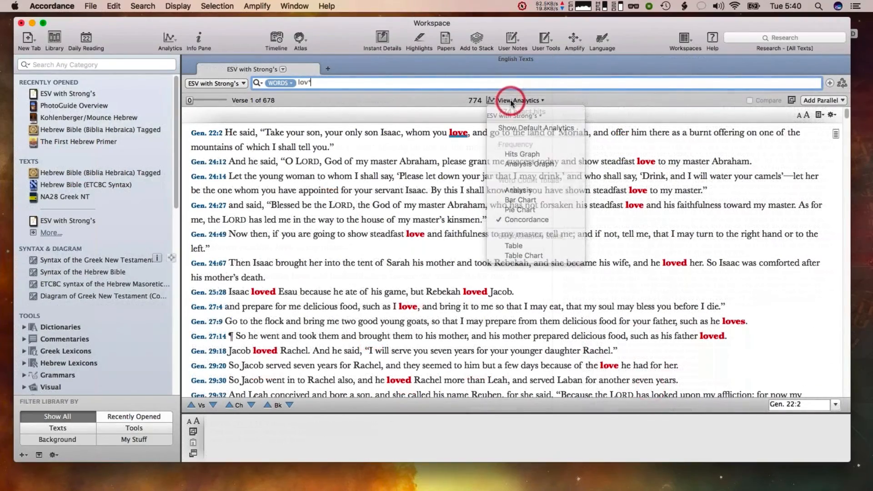
click(510, 156)
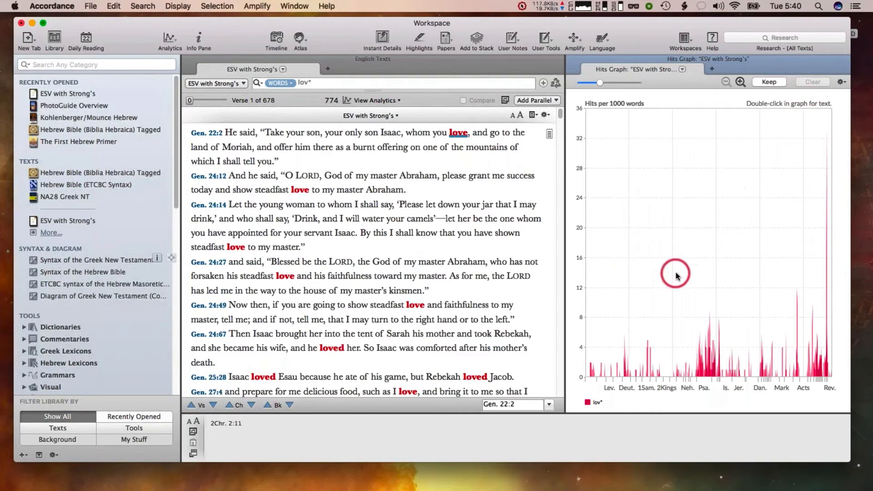
click(741, 82)
click(741, 84)
click(741, 84)
click(741, 83)
click(741, 83)
click(740, 83)
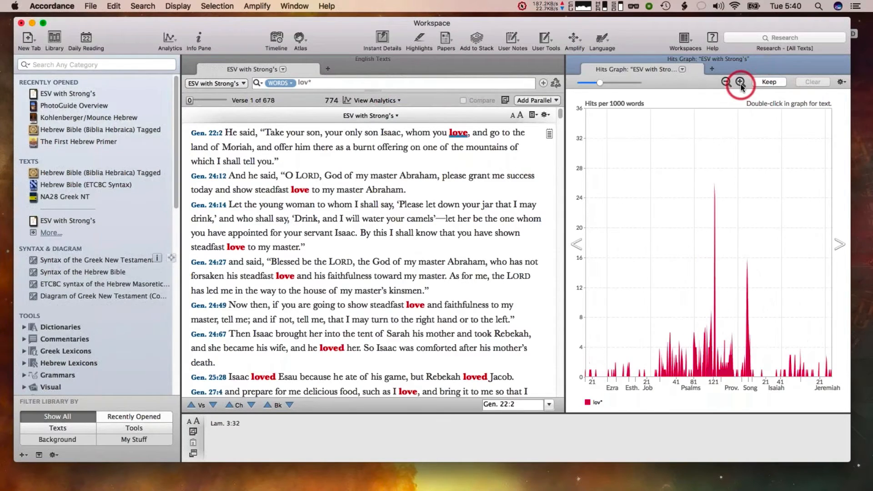
click(741, 83)
click(741, 85)
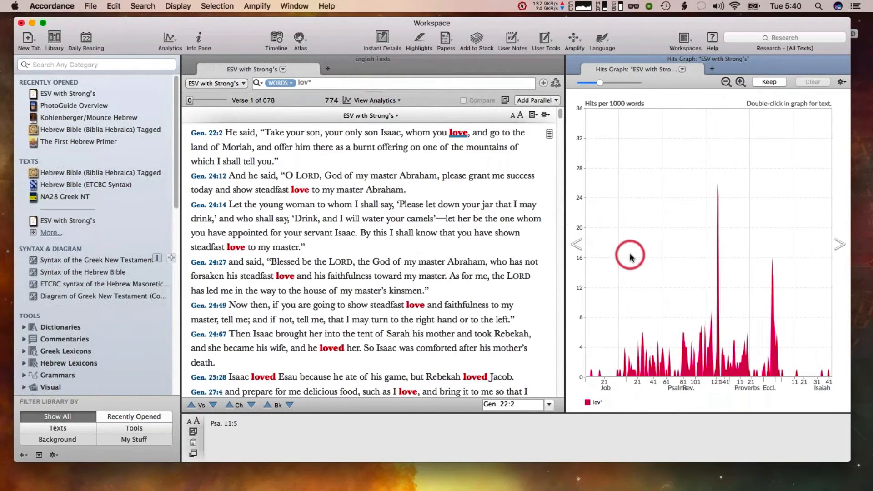
Scroll and zoom through the hits graph across the biblical books, then close the graph pane
scroll(631, 256, down, 5)
scroll(631, 255, down, 3)
scroll(631, 255, up, 5)
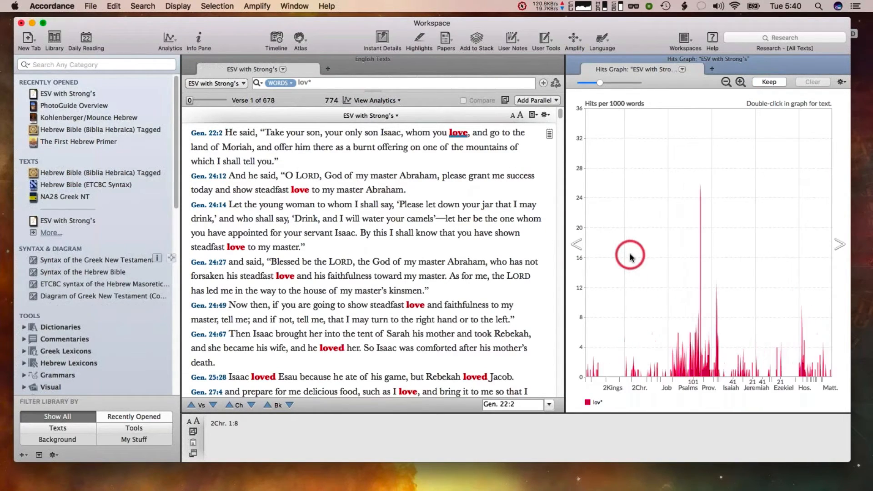
scroll(630, 256, down, 3)
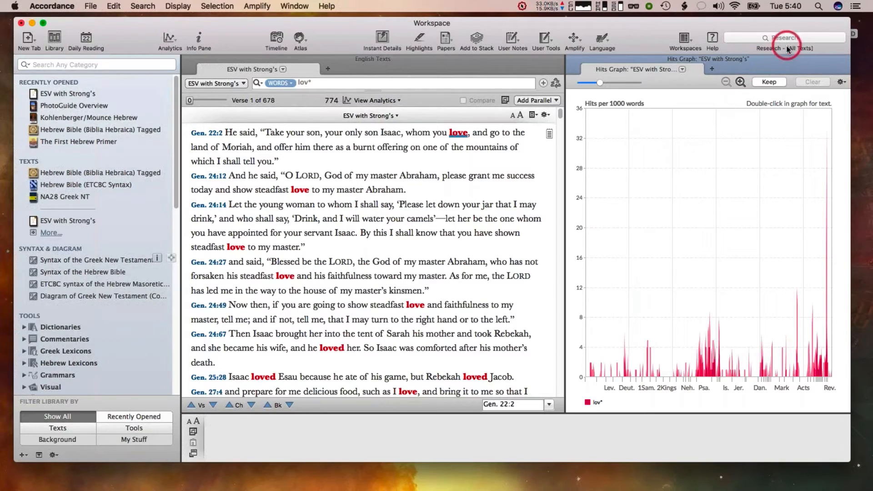
click(740, 82)
click(740, 82)
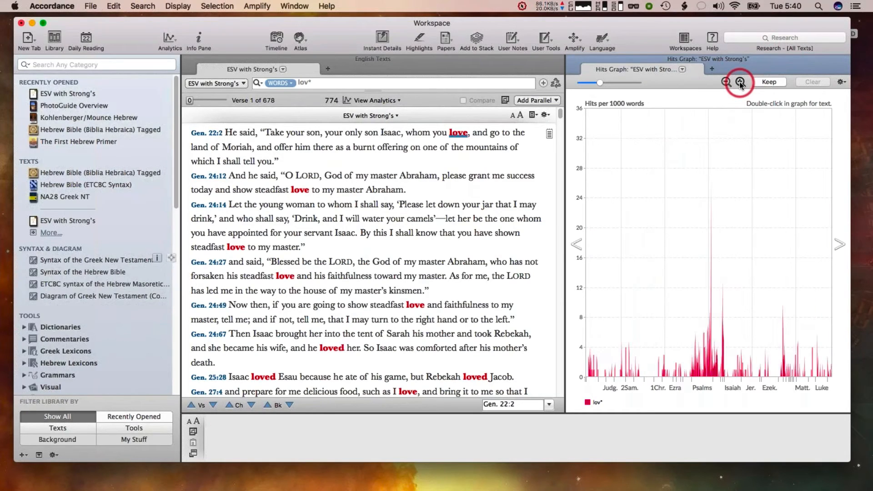
click(739, 83)
click(740, 83)
click(739, 83)
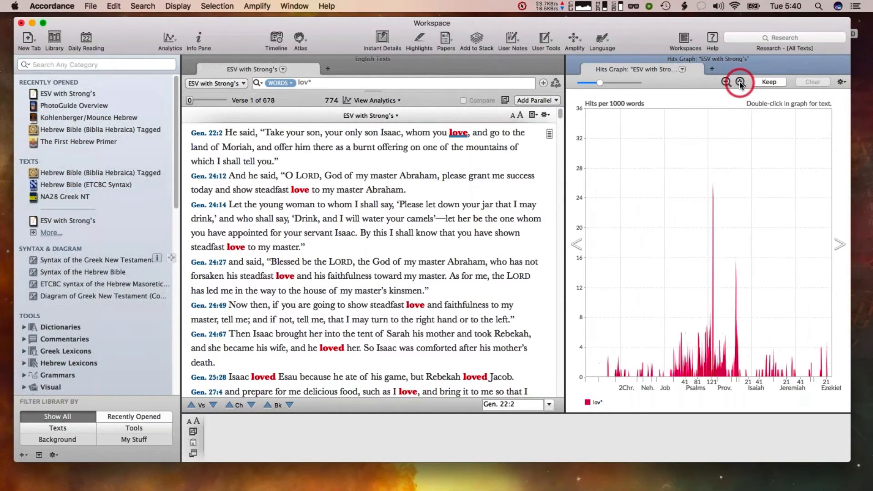
click(574, 60)
Display an analysis bar chart of the lov* search results, then close the chart's tab
click(317, 82)
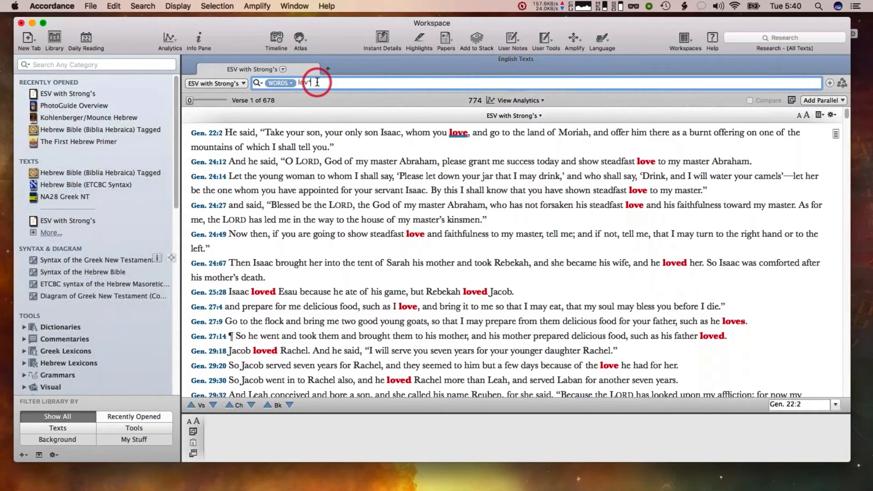
click(519, 100)
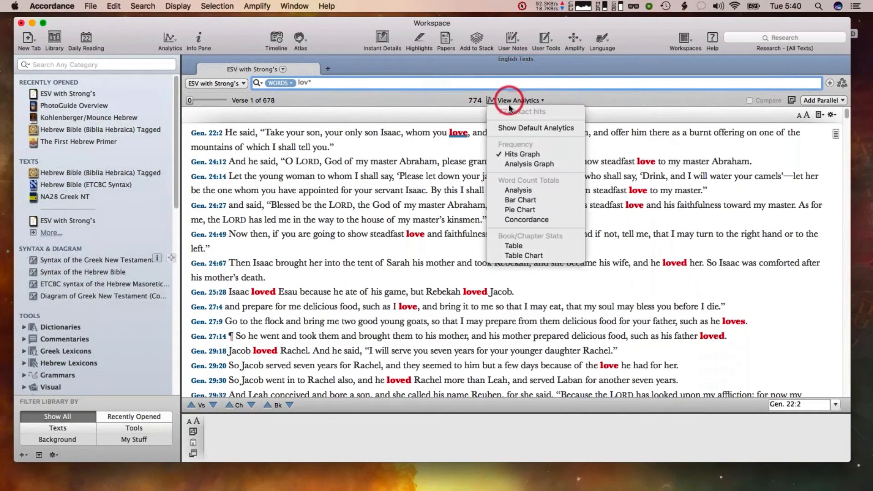
click(520, 200)
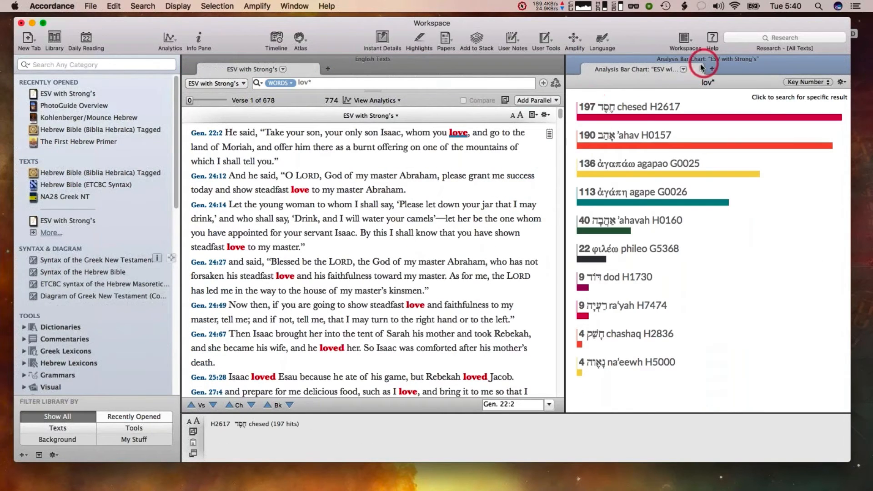
click(683, 70)
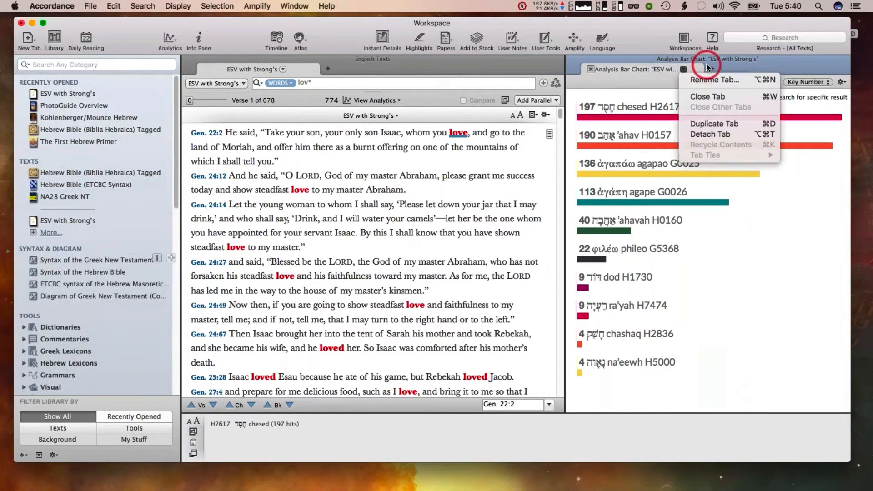
key(Escape)
key(cmd+w)
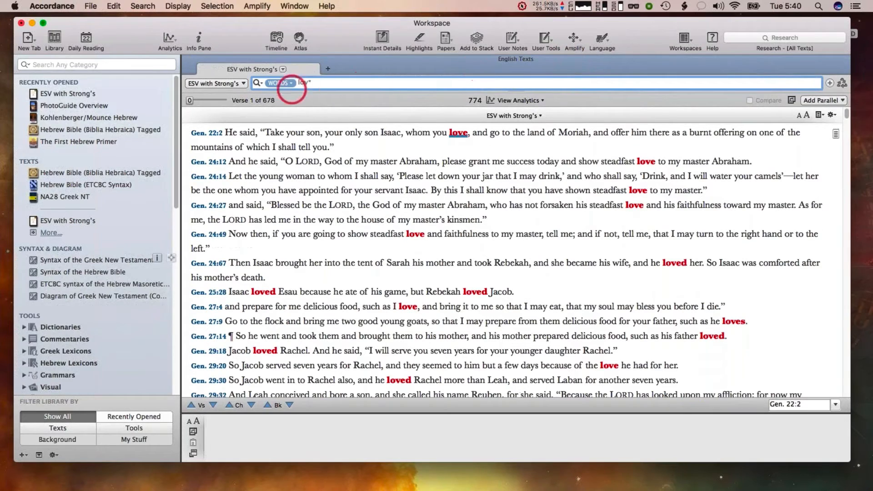
Display an analysis pie chart of the lov* results and group its slices by Word instead of key number
click(518, 100)
click(526, 212)
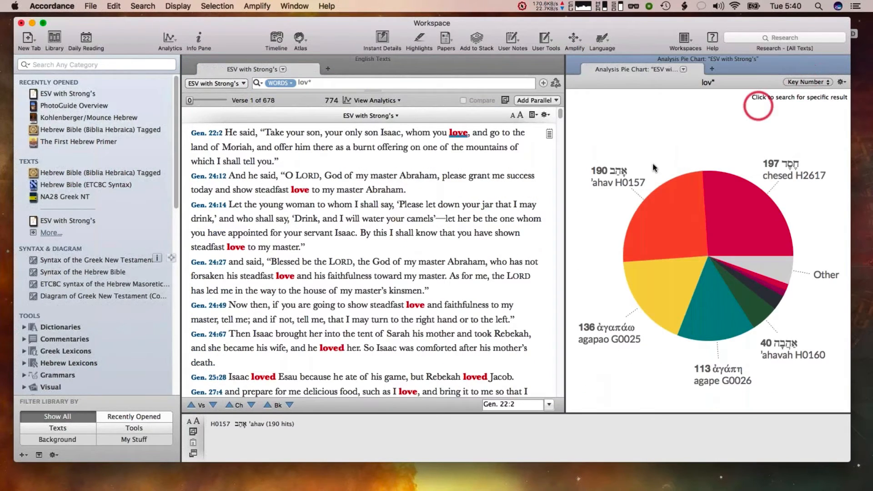
click(805, 82)
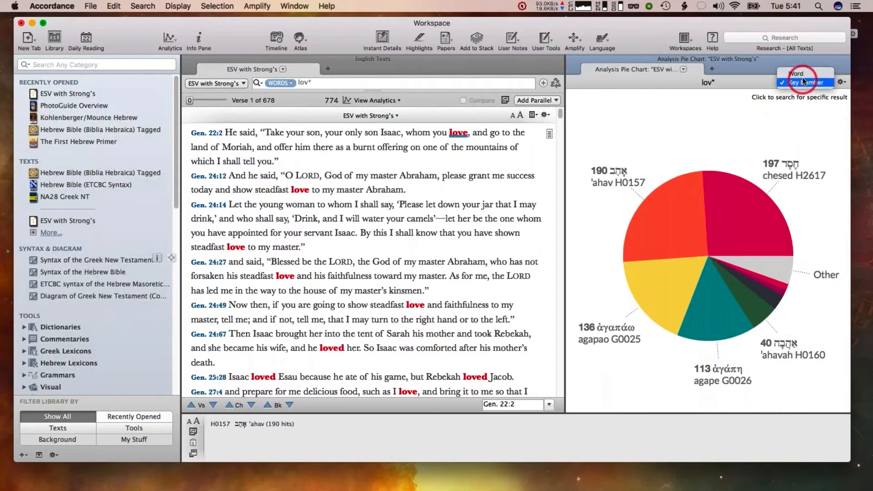
click(798, 74)
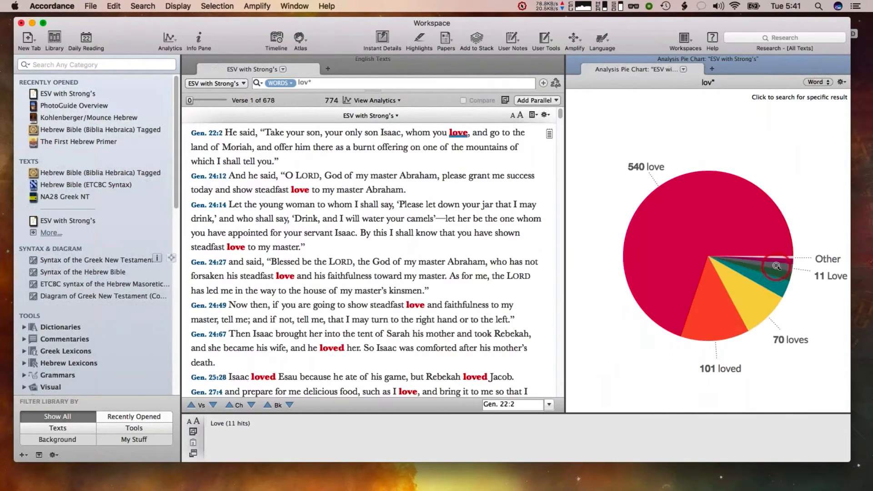
Inspect the small pie slices and drill into the lovers slice to chart its key numbers
mouse_move(777, 279)
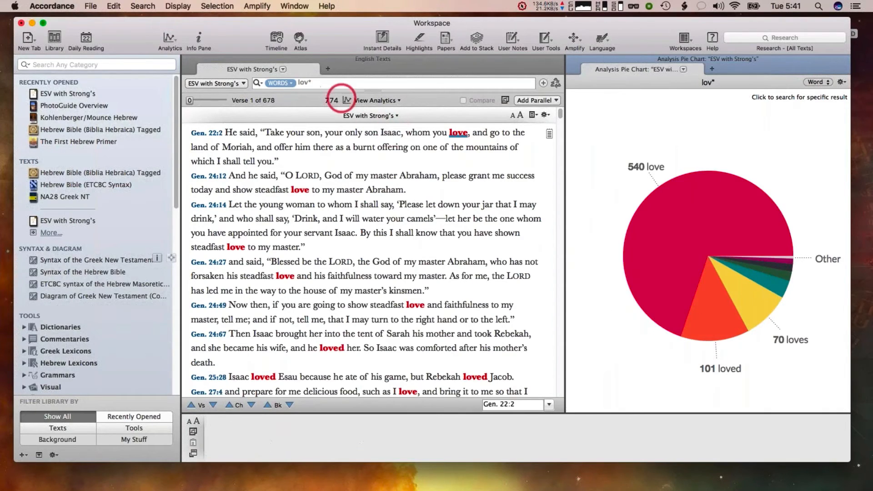
mouse_move(748, 248)
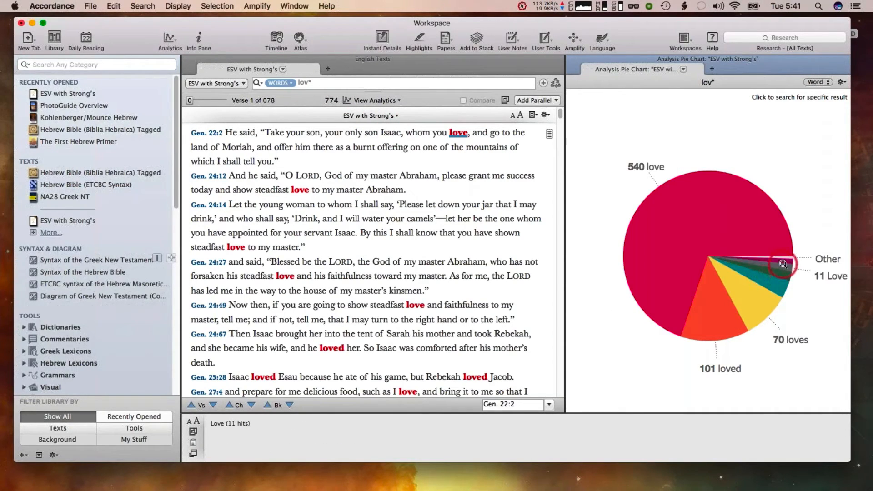
mouse_move(784, 262)
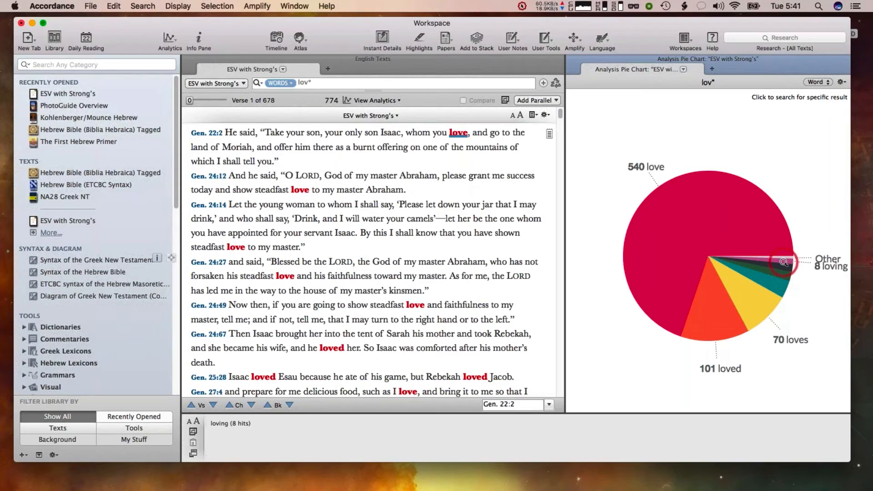
click(773, 284)
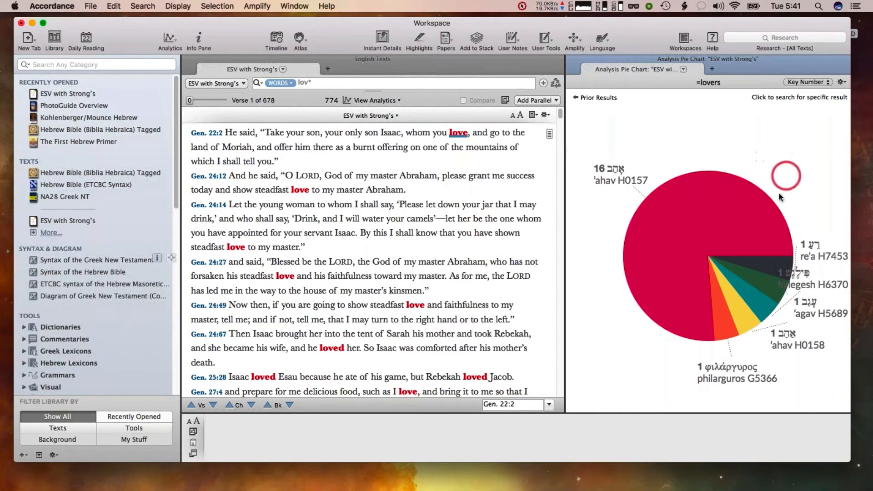
Drill further through the pie charts into the 'ahav H0157 and chesed H2617 slices
mouse_move(684, 305)
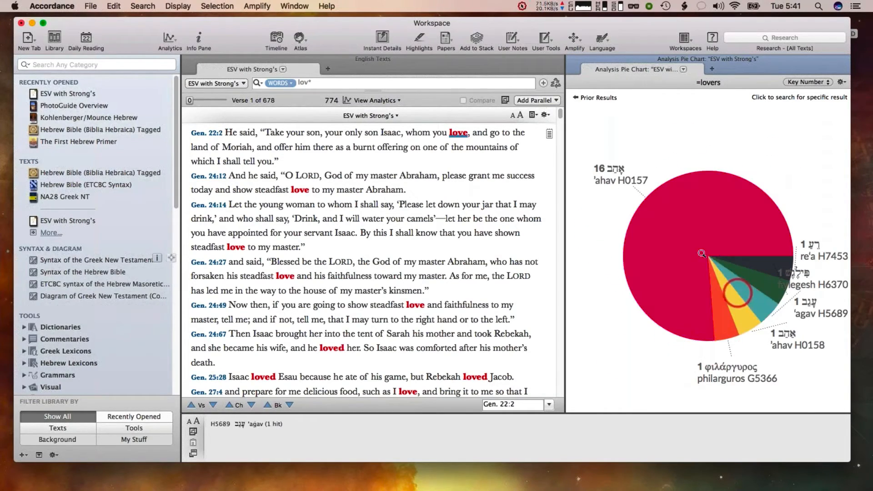
click(677, 227)
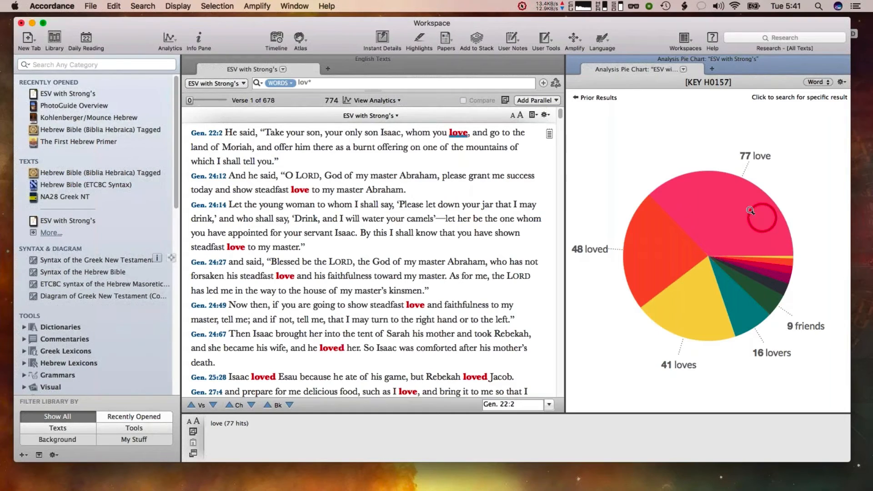
click(726, 210)
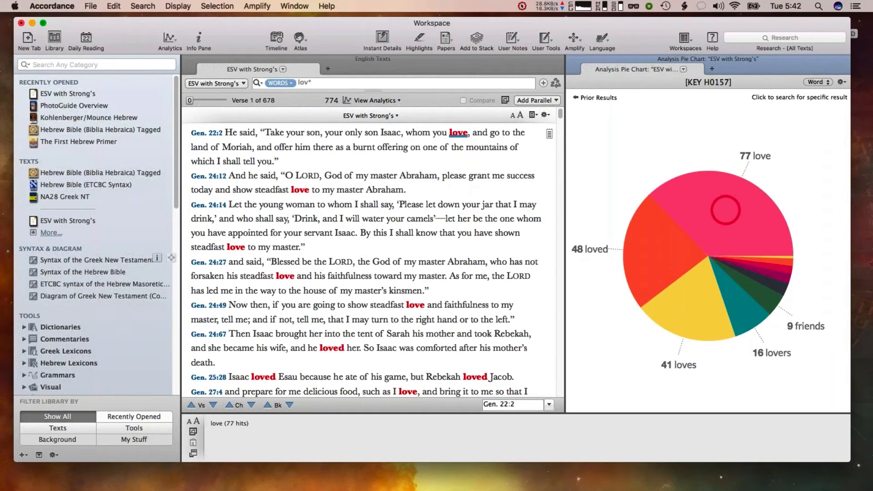
click(711, 210)
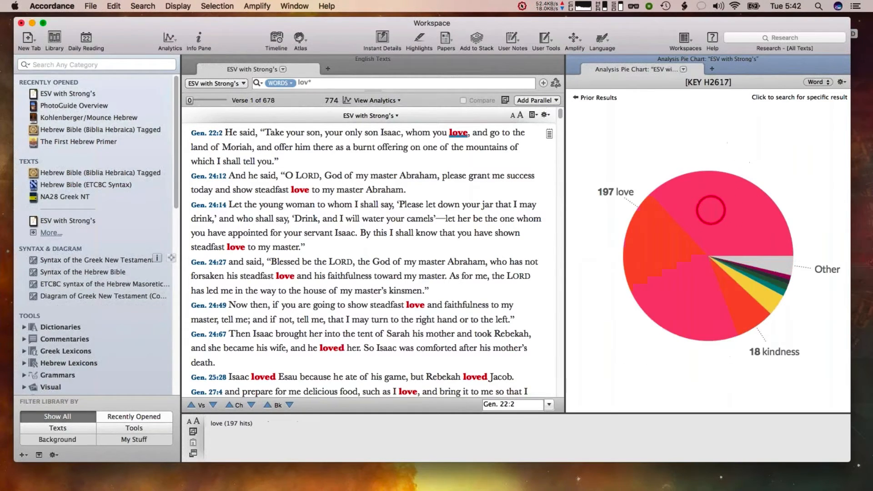
Continue drilling through the faithfulness slice into the faith key-number chart
click(776, 265)
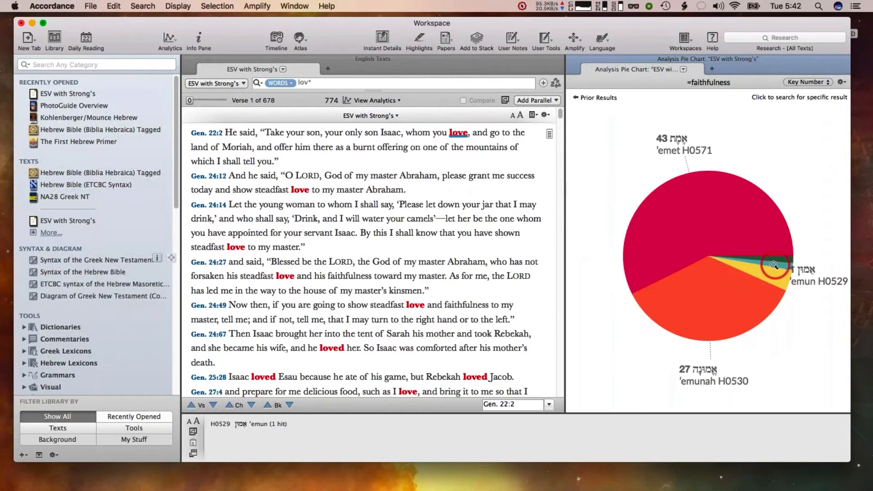
click(770, 271)
click(768, 272)
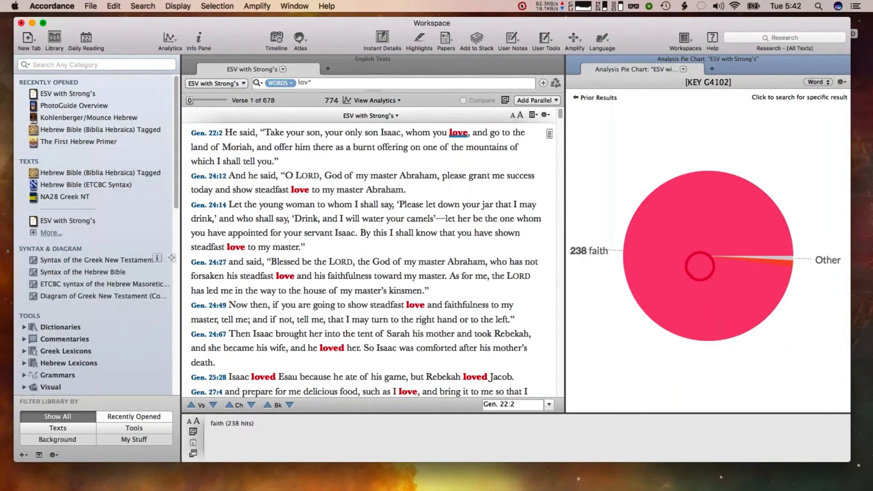
Step back through the prior pie-chart results, then close the chart pane and the ESV search tab
click(583, 98)
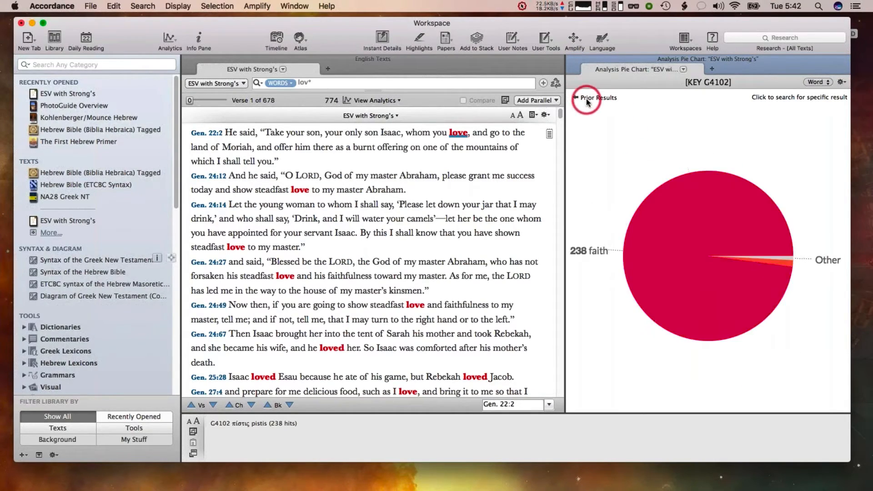
click(586, 99)
click(585, 99)
click(587, 100)
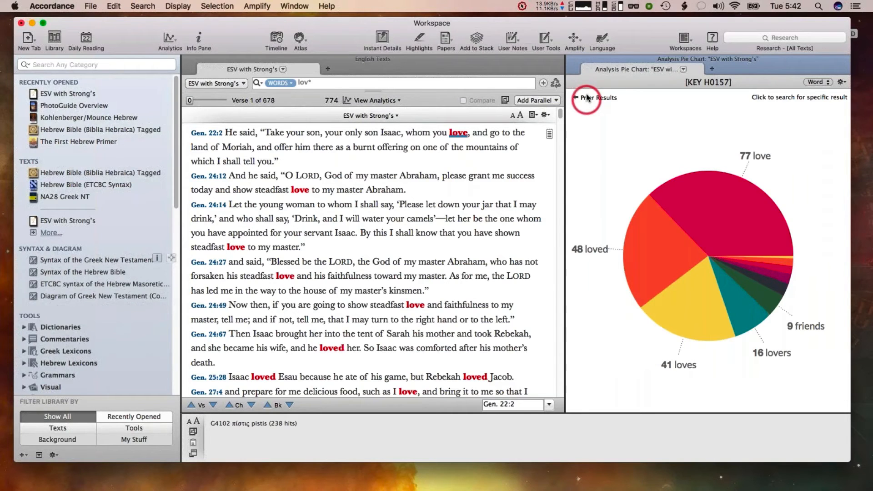
click(574, 56)
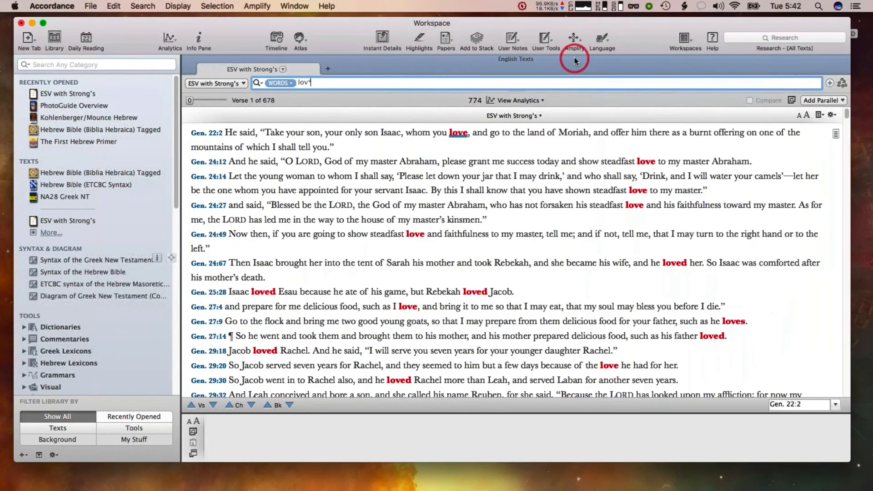
click(187, 60)
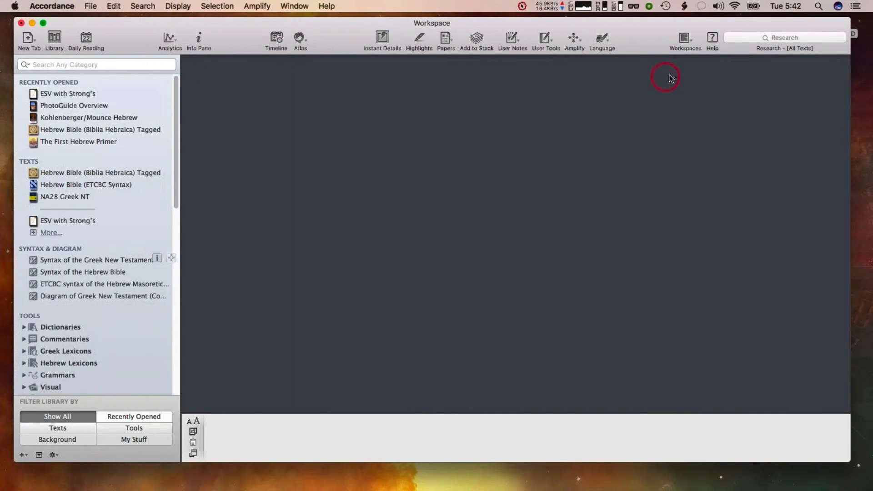
Run a Research search for love across All Texts
click(752, 37)
click(730, 38)
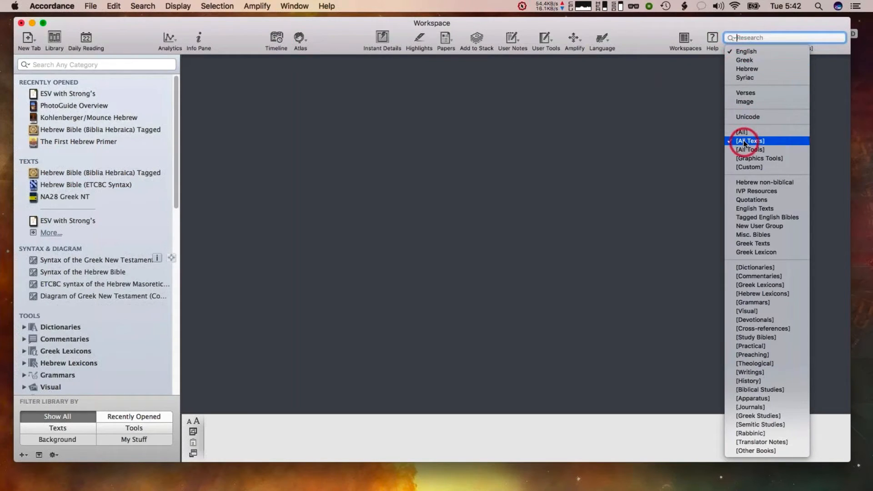
click(752, 37)
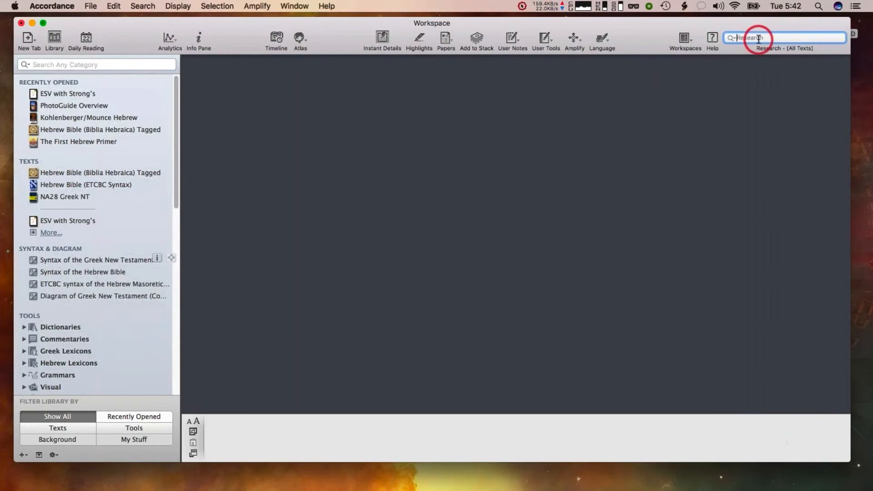
text(love)
key(Return)
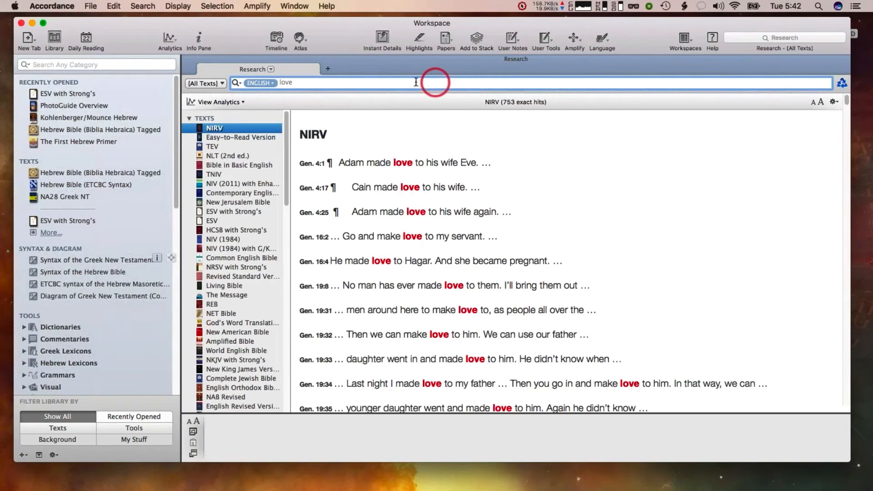
Display a pie chart of the love research results and drill into the chesed H2617 slice by version
click(219, 103)
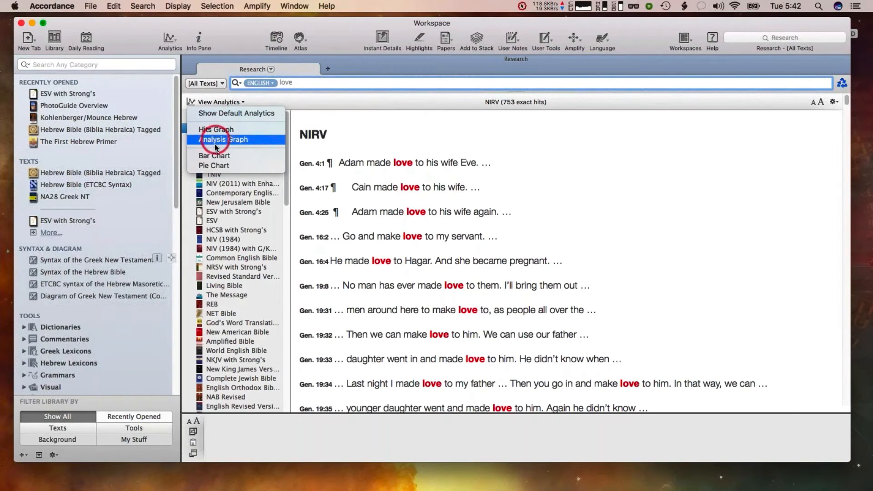
click(215, 168)
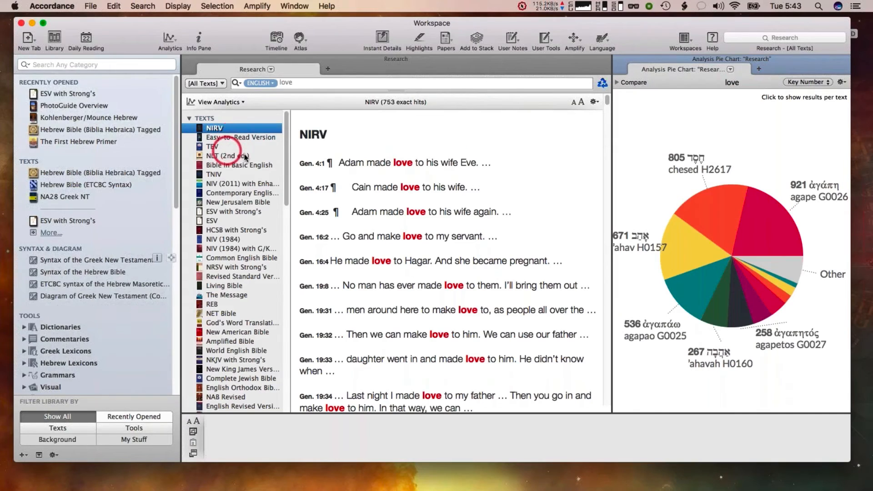
mouse_move(416, 185)
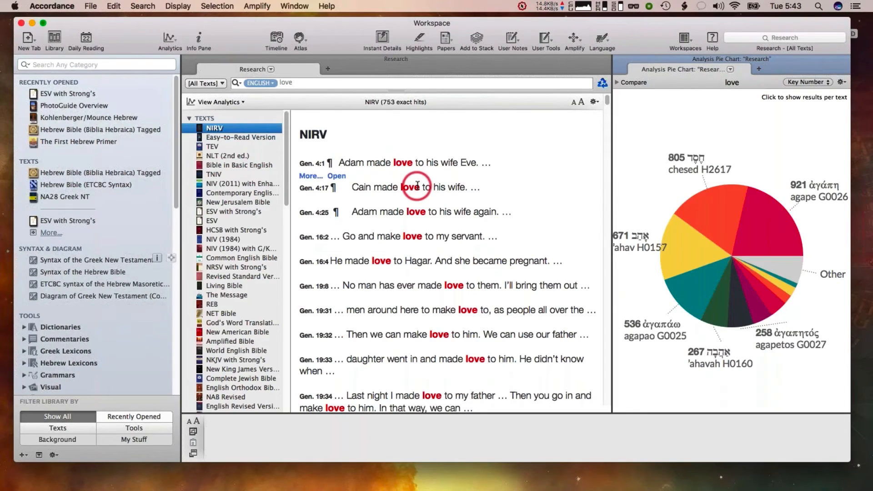
mouse_move(718, 217)
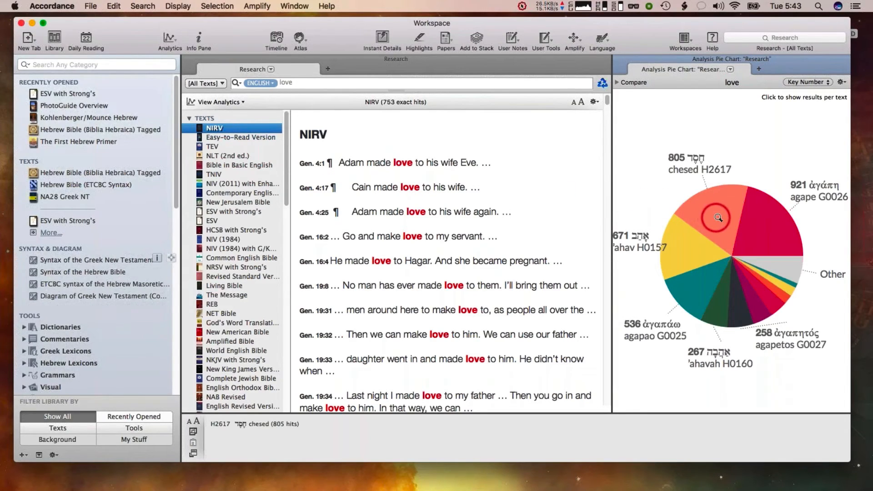
mouse_move(746, 220)
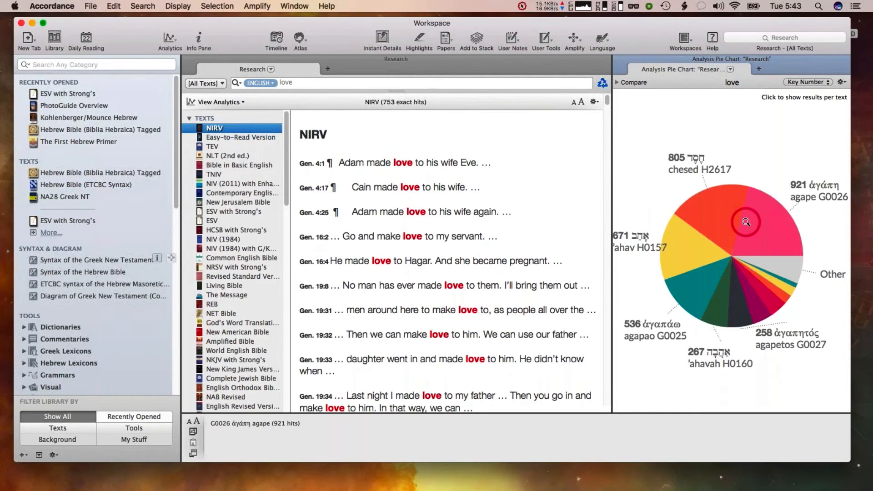
click(711, 206)
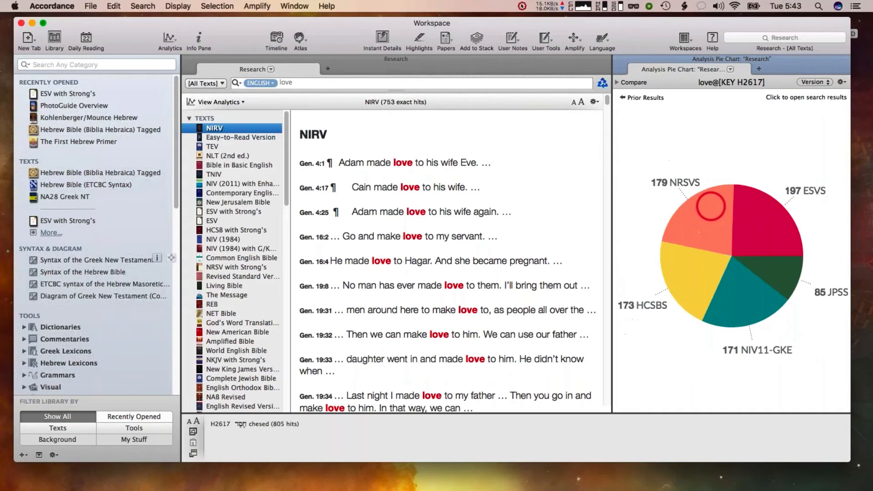
Switch back and forth between the prior results and the chesed H2617 per-version chart
mouse_move(711, 206)
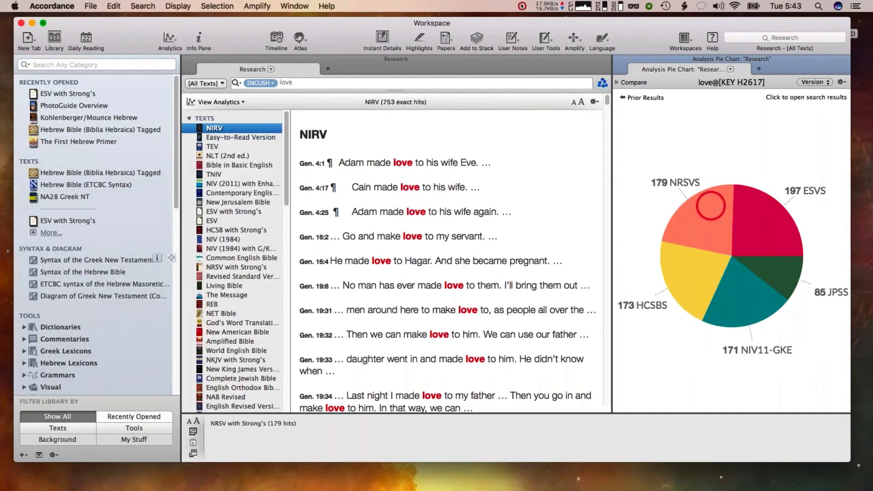
click(626, 100)
click(716, 212)
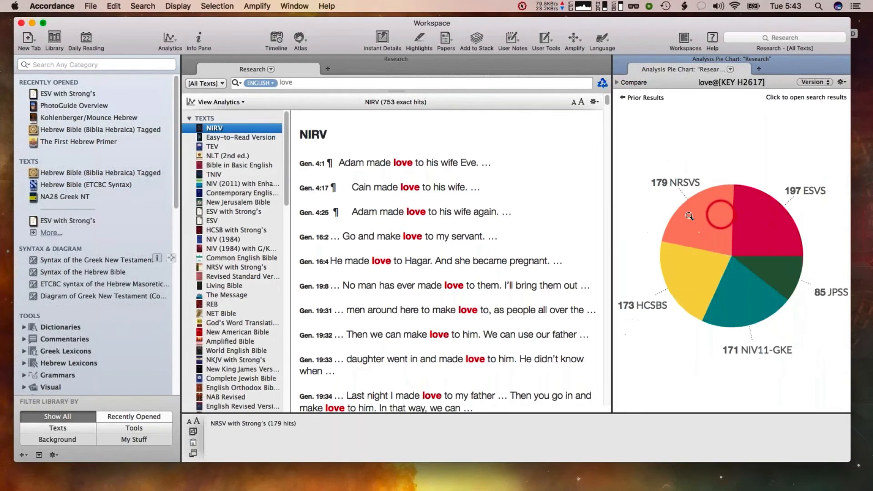
click(622, 99)
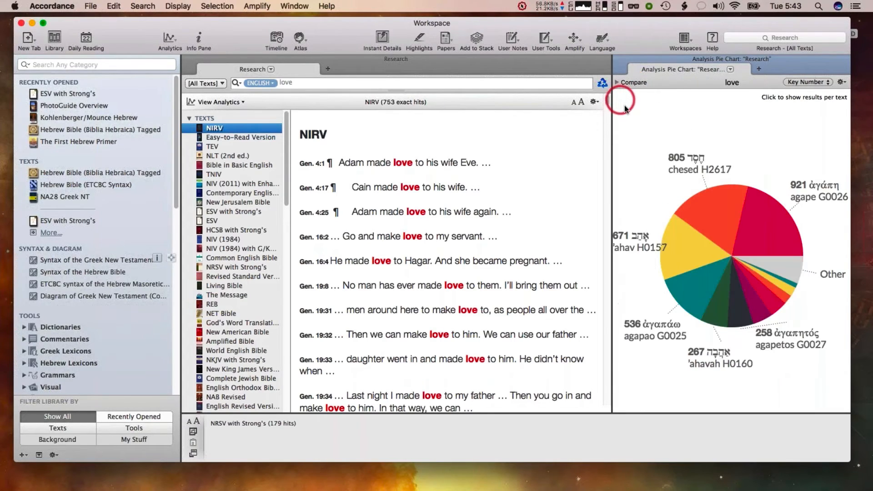
click(716, 213)
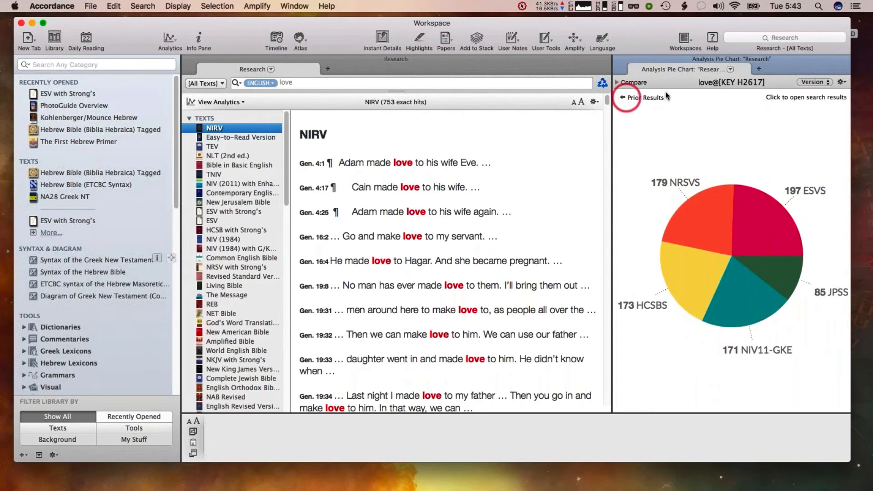
Open the Compare list beside the chesed H2617 chart and widen the analytics pane
click(616, 84)
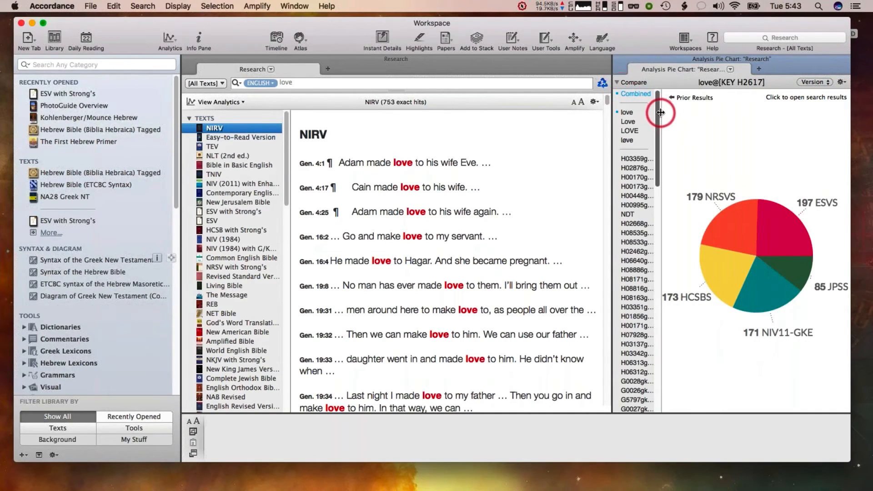
drag(660, 112, 713, 109)
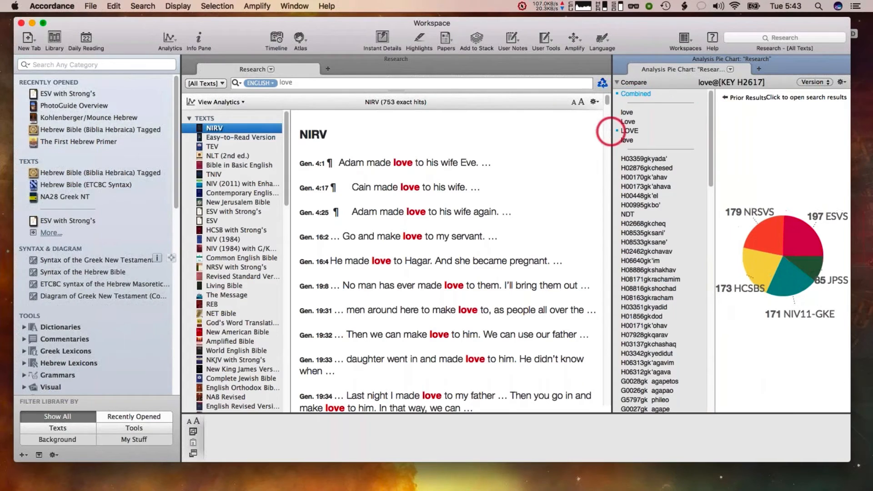
drag(610, 133, 405, 142)
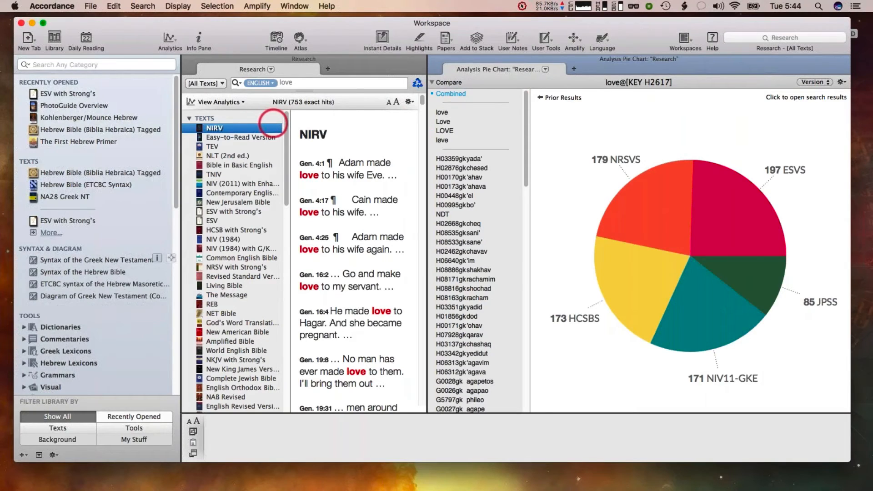
Return to the prior key-number chart and drill into the agapao G0025 slice by version
click(546, 99)
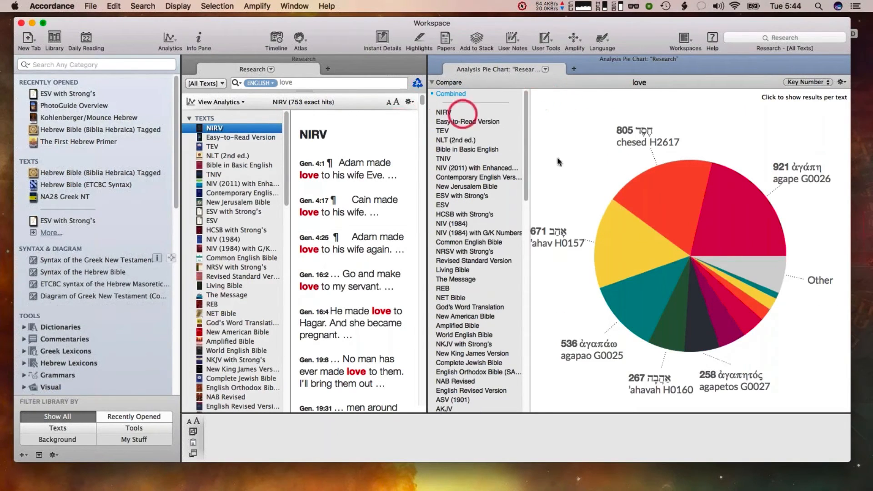
click(642, 300)
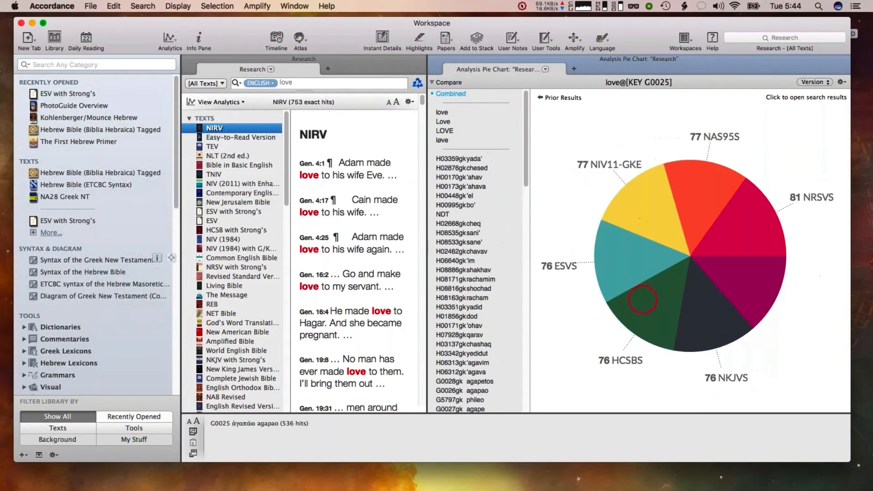
Switch the agapao chart's grouping to Key Number, then Word, and back to Version
click(813, 81)
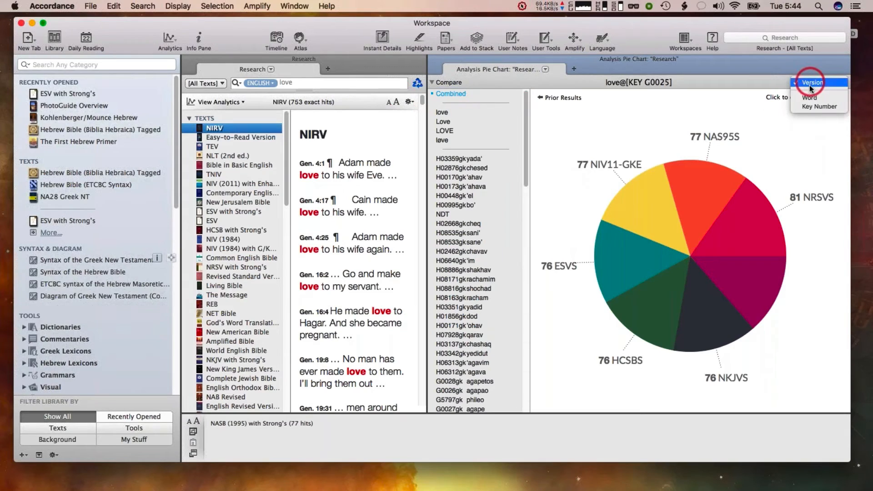
click(810, 106)
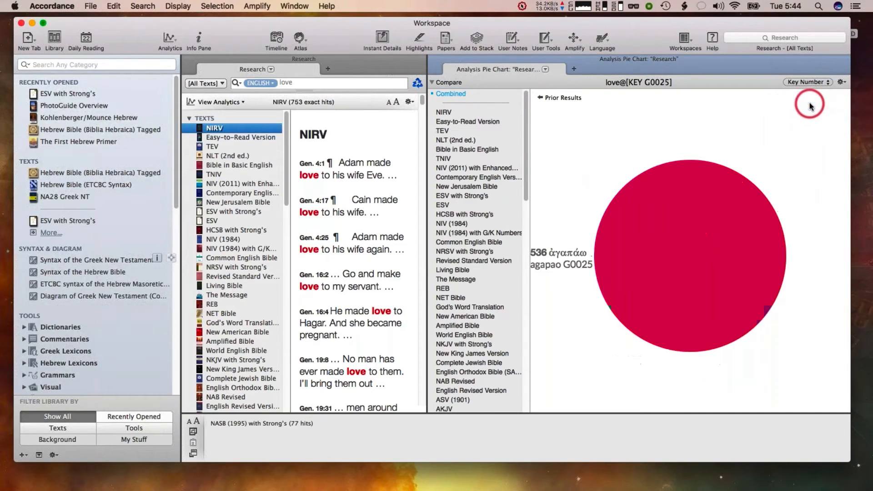
click(807, 81)
click(799, 74)
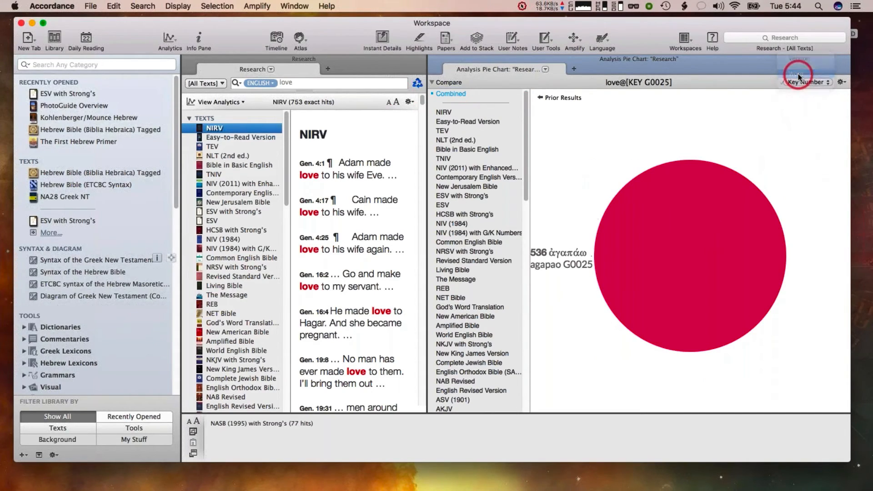
click(662, 139)
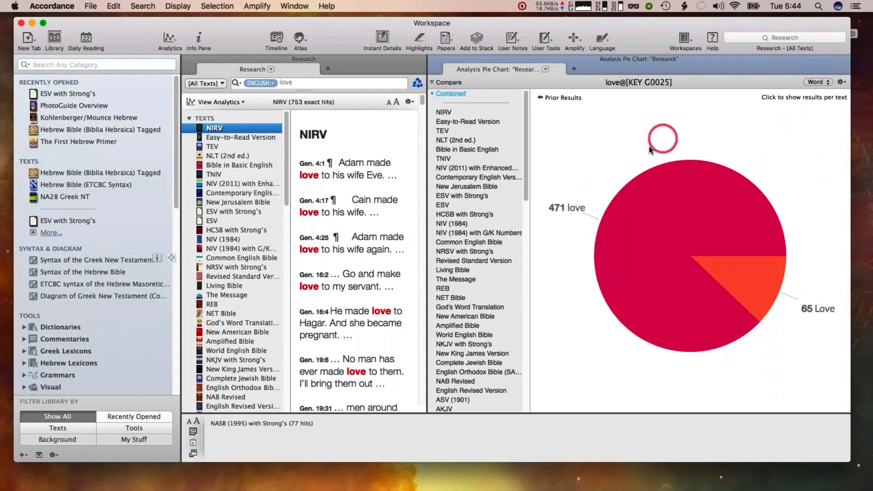
click(813, 81)
click(817, 67)
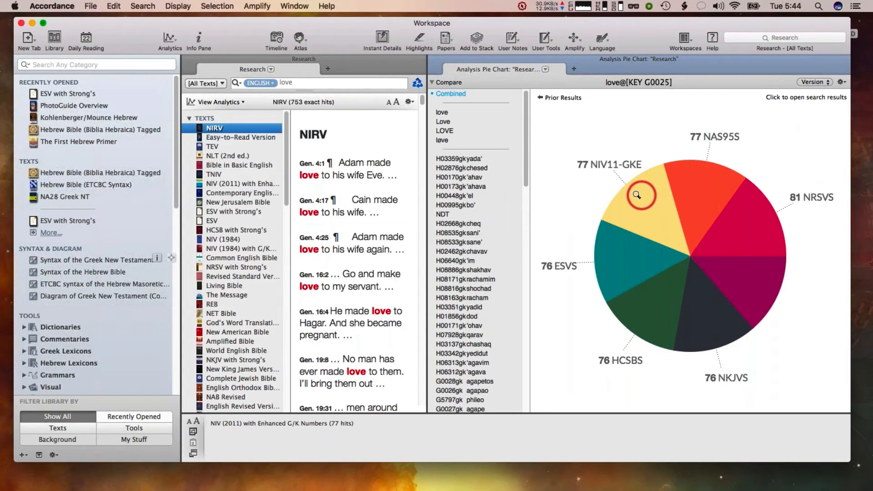
Try to open the NIV11-GKE slice's search results and dismiss the missing-hyperlink alert
click(437, 98)
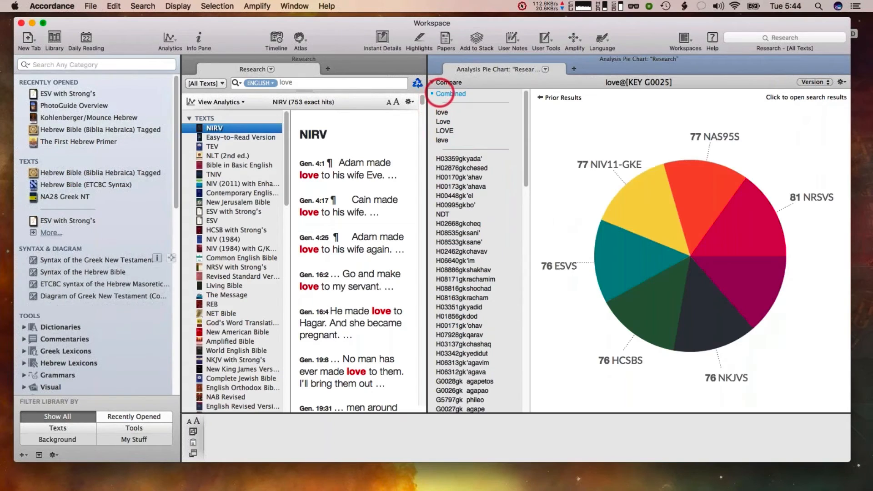
click(649, 209)
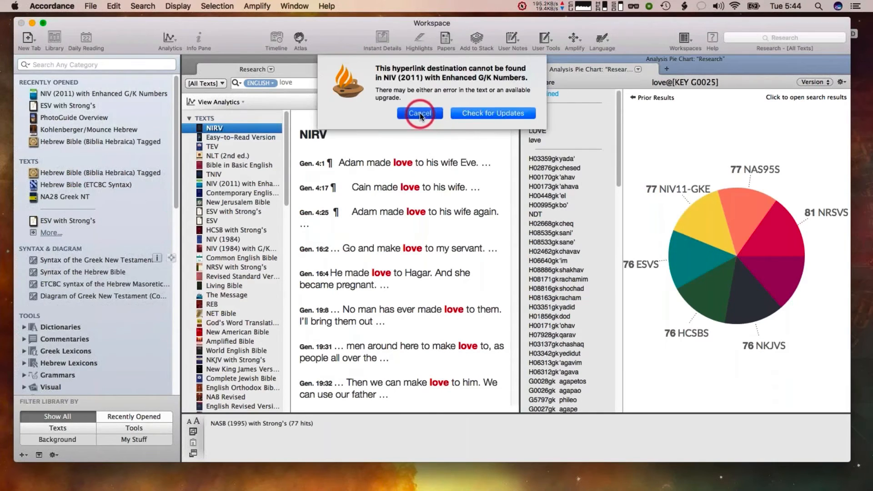
click(420, 113)
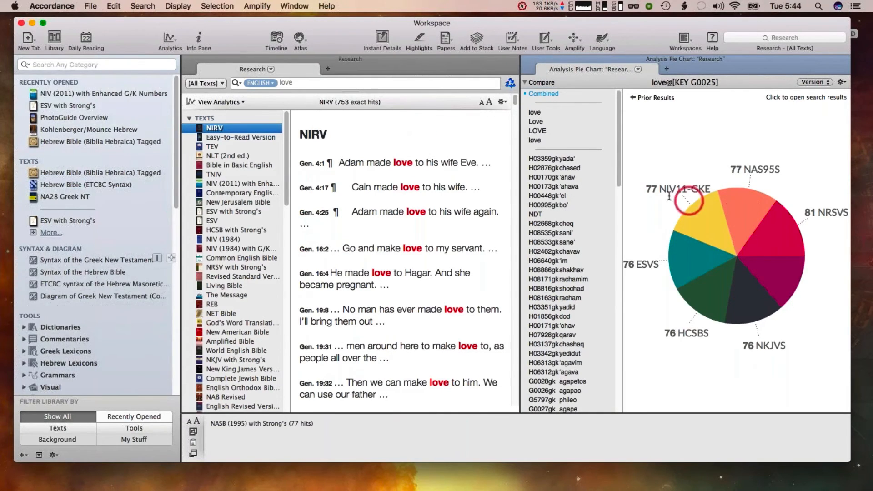
Open the NAS95S slice's search results in a text pane, then close that pane
click(751, 187)
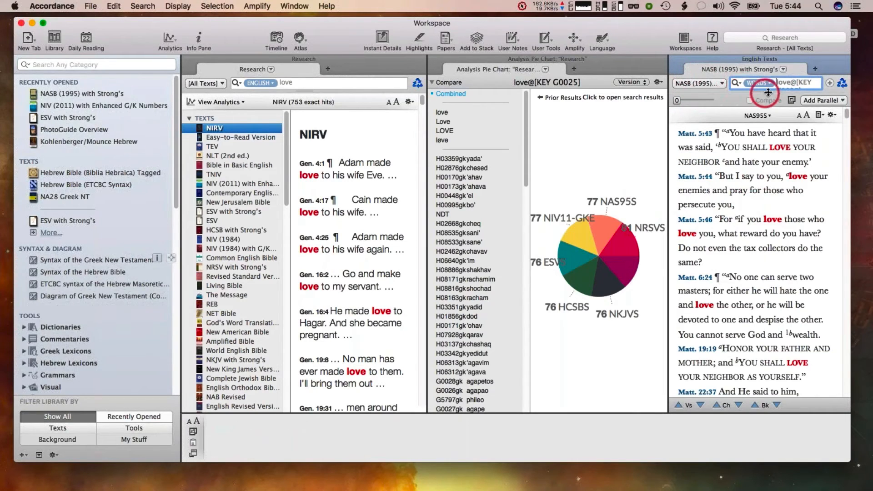
drag(767, 94, 768, 107)
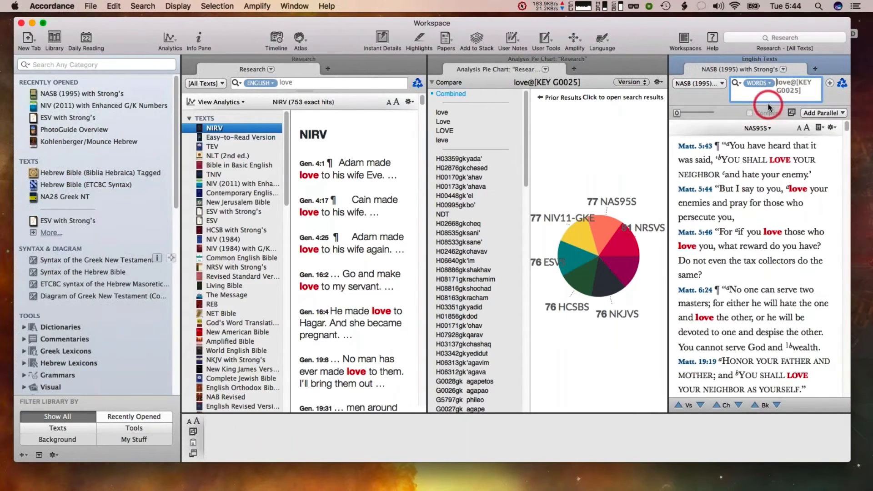
click(676, 43)
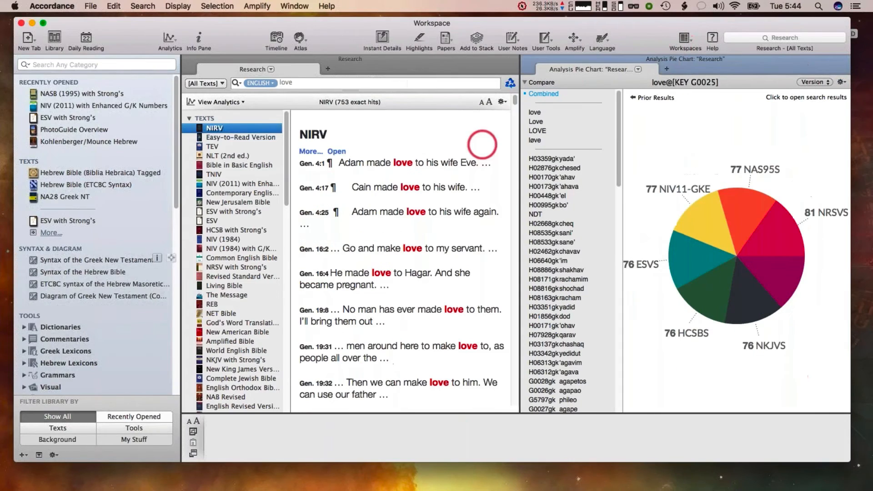
Open the ESVS slice's search results in a text pane, then close it and the pie-chart pane
drag(516, 155, 444, 160)
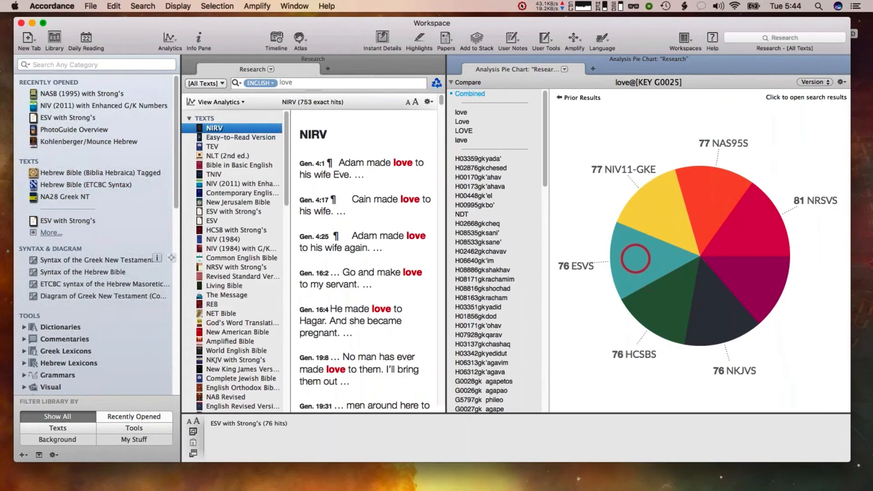
click(636, 258)
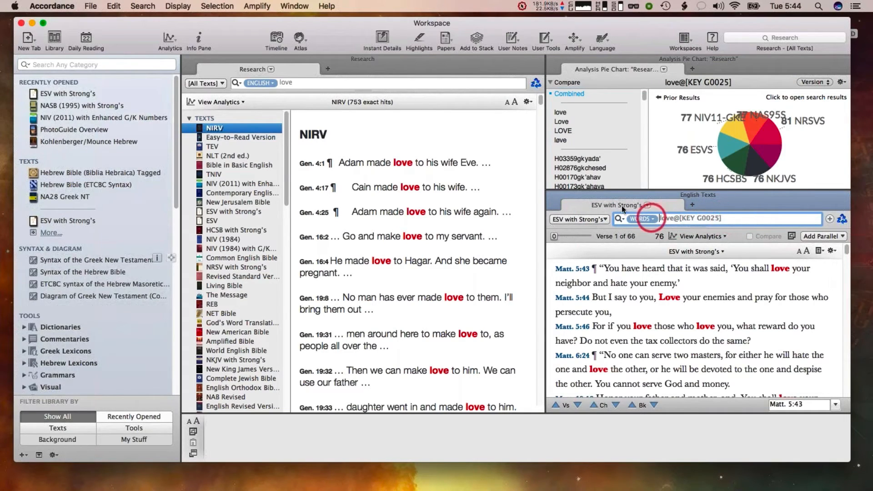
click(554, 195)
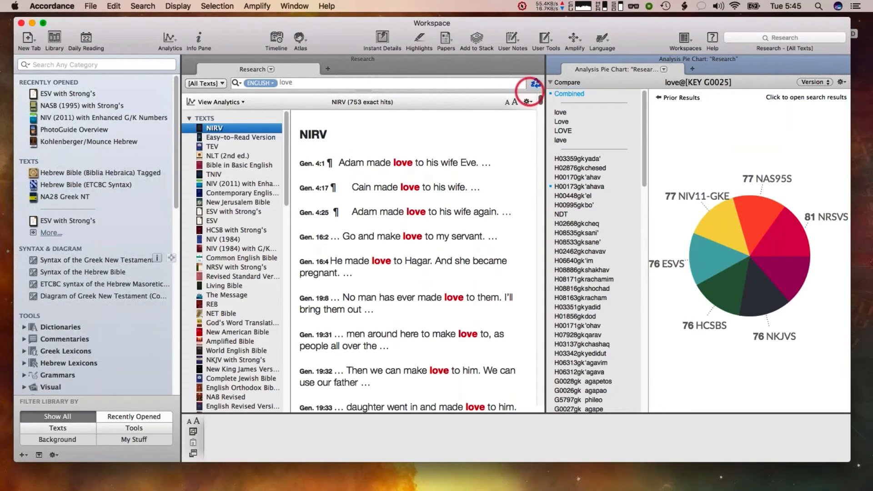
mouse_move(555, 63)
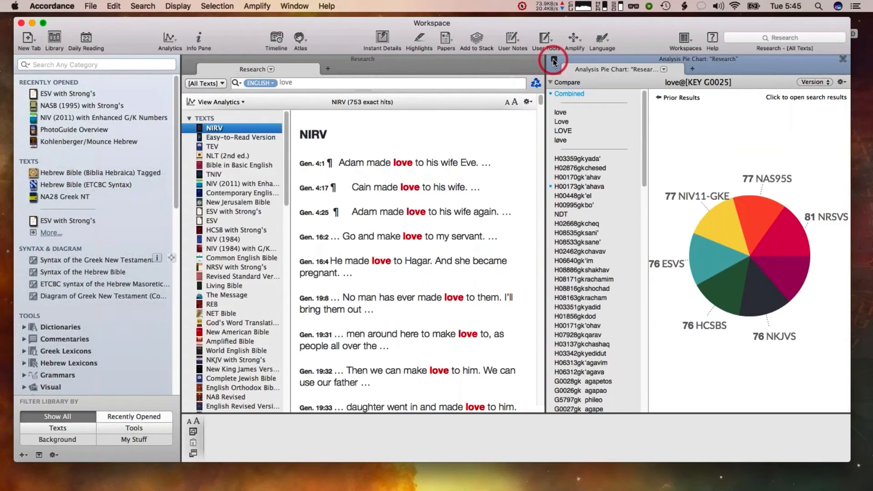
click(554, 61)
Switch the Research search language to Greek and search All Texts for αγαπαω
click(262, 83)
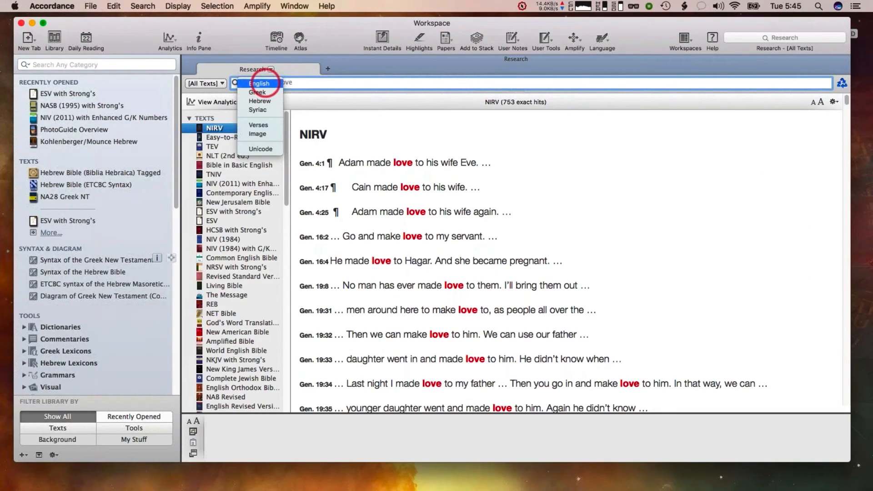
click(259, 91)
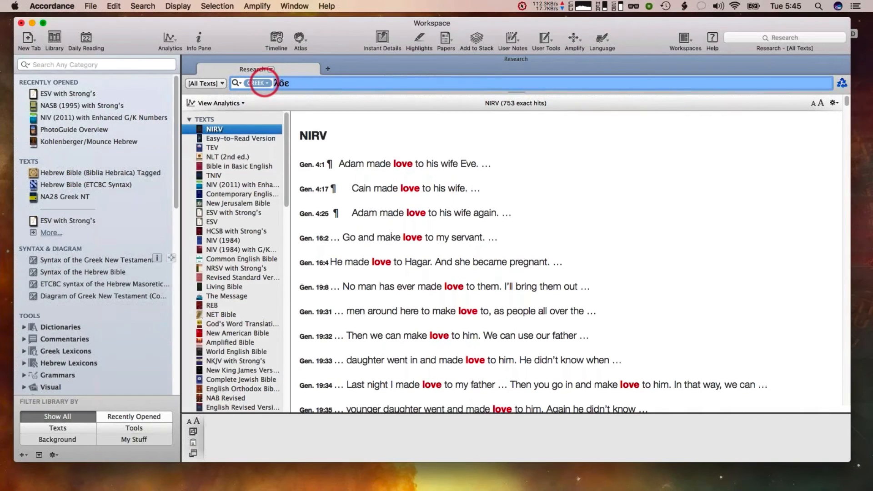
key(BackSpace)
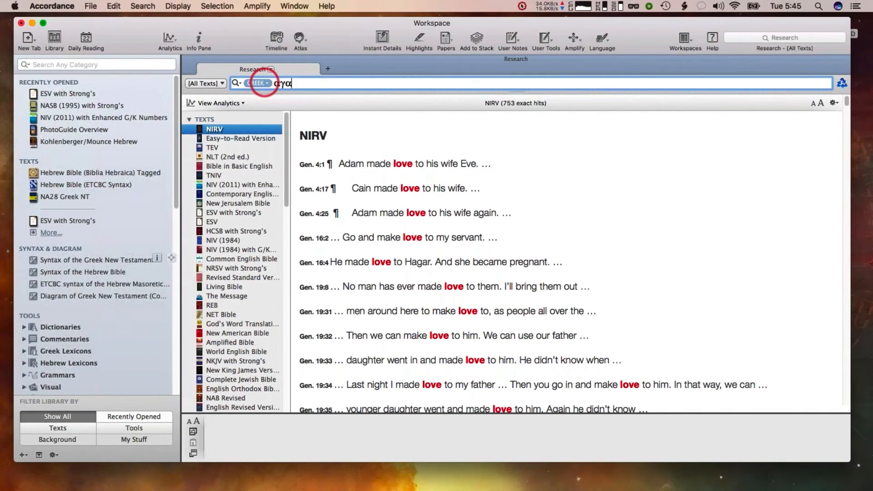
key(Return)
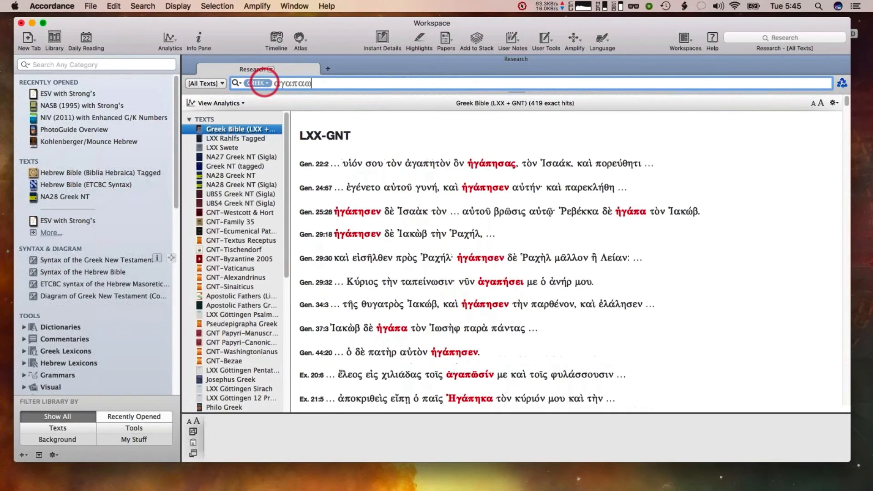
Display a pie chart of the αγαπαω research results and widen the chart pane
click(220, 103)
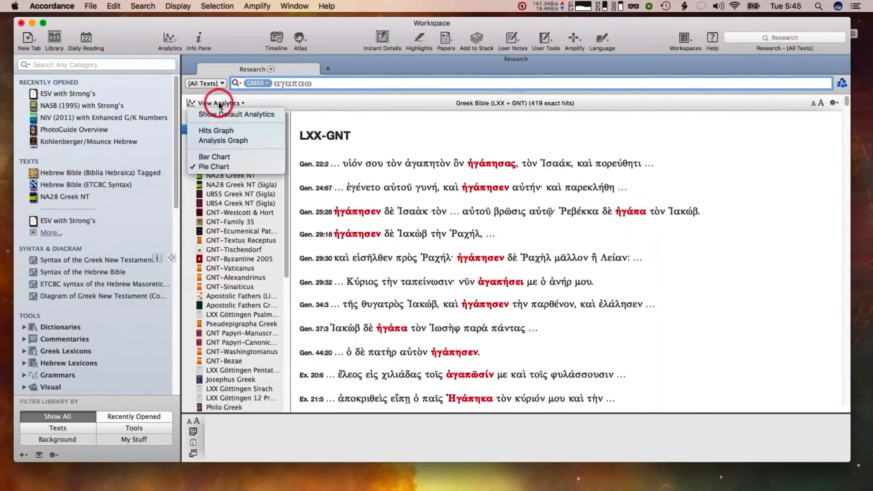
click(214, 167)
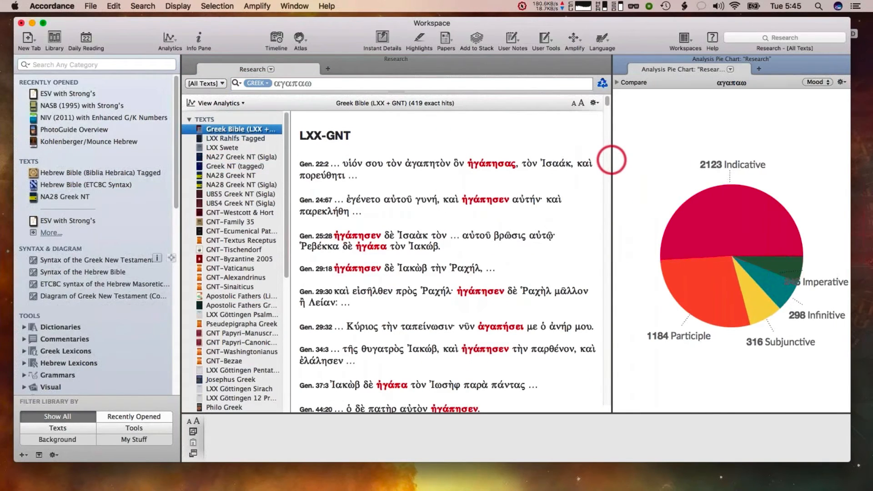
drag(611, 159, 498, 161)
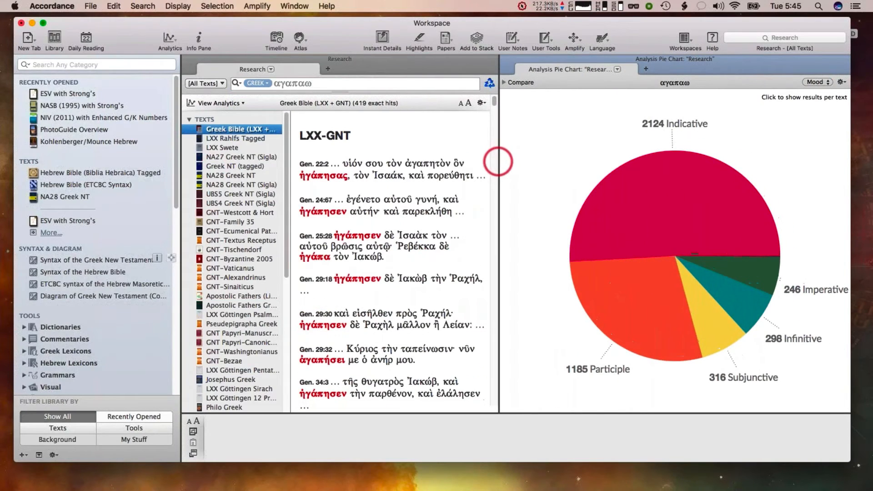
Group the αγαπαω pie chart by Version and inspect the per-version slices
click(816, 82)
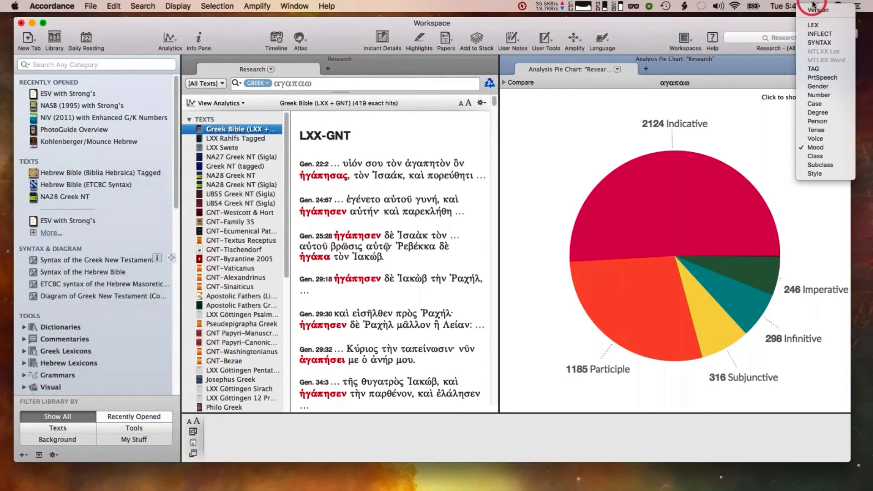
click(814, 7)
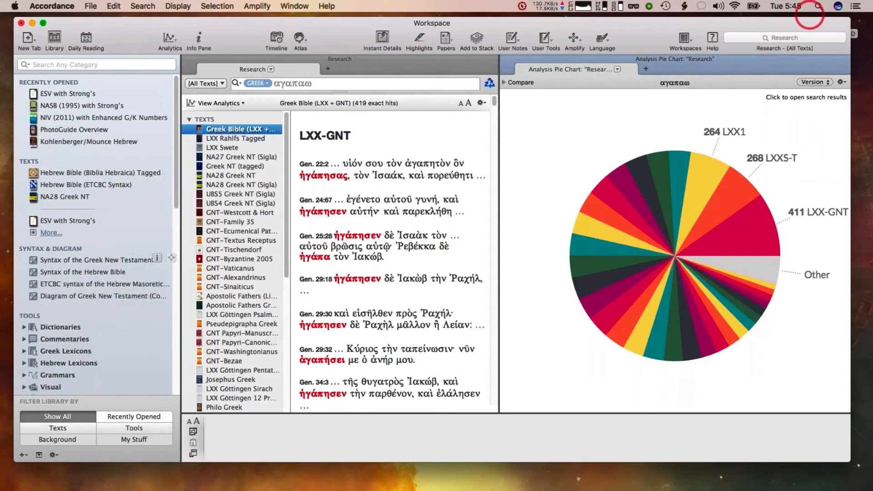
mouse_move(705, 170)
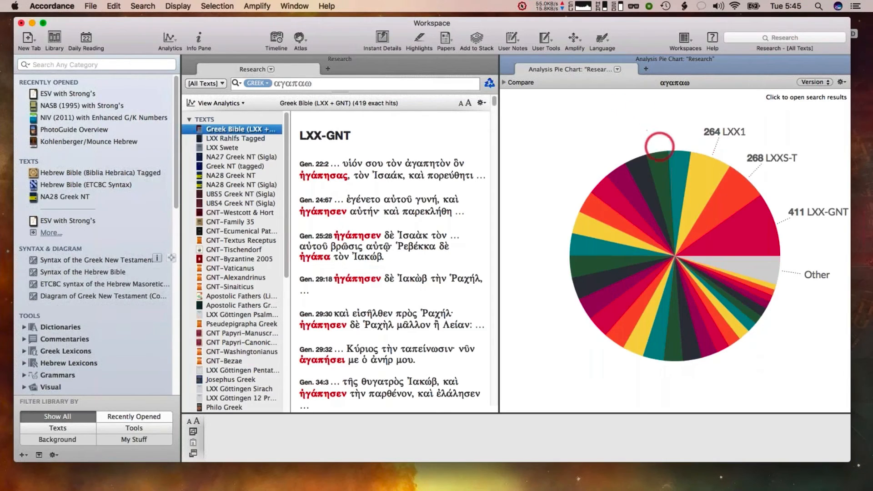
mouse_move(648, 183)
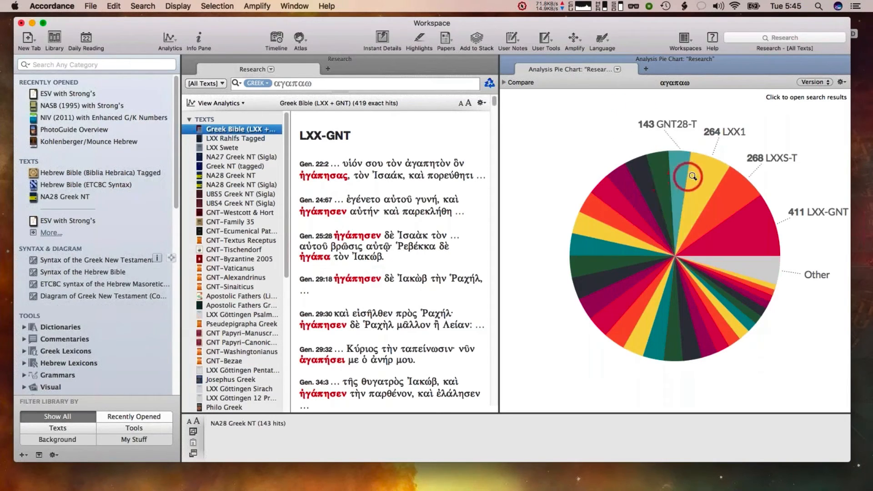
mouse_move(750, 200)
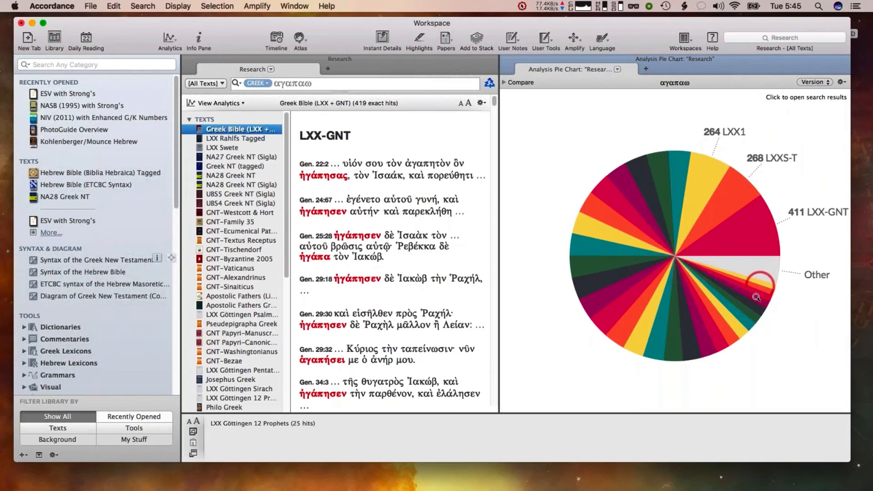
mouse_move(760, 271)
mouse_move(773, 232)
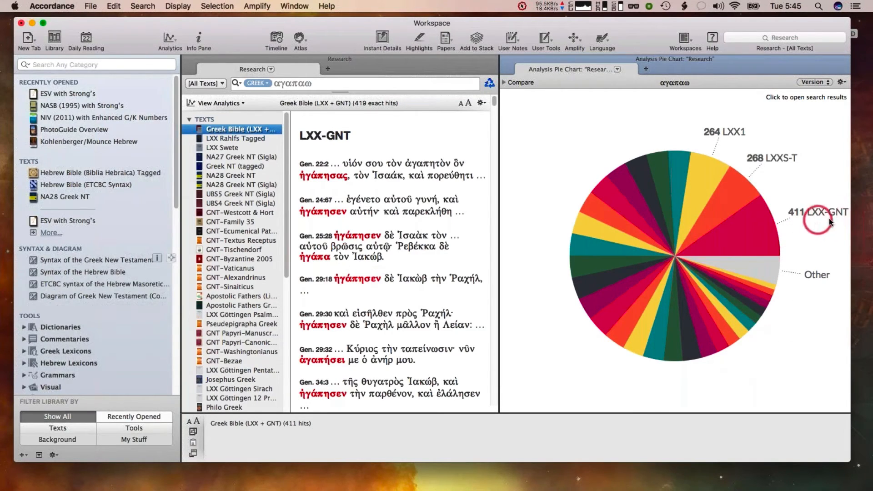
mouse_move(718, 197)
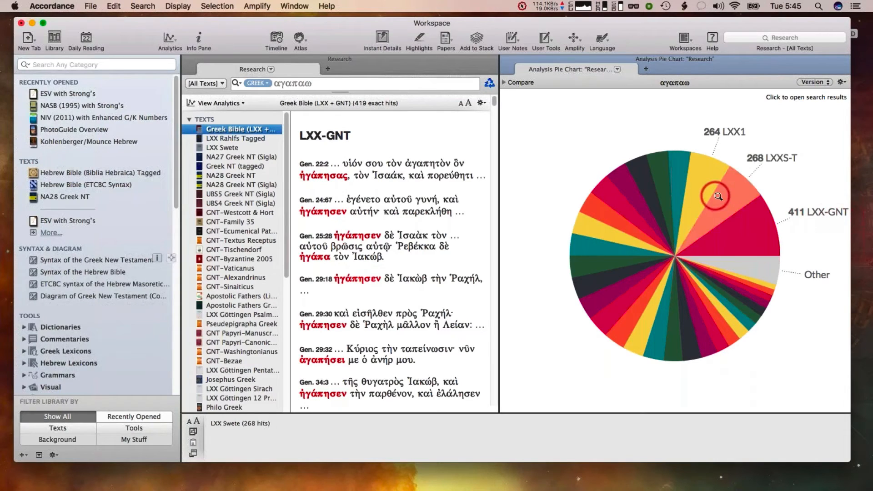
Try to regroup the αγαπαω pie chart by Gender
click(818, 84)
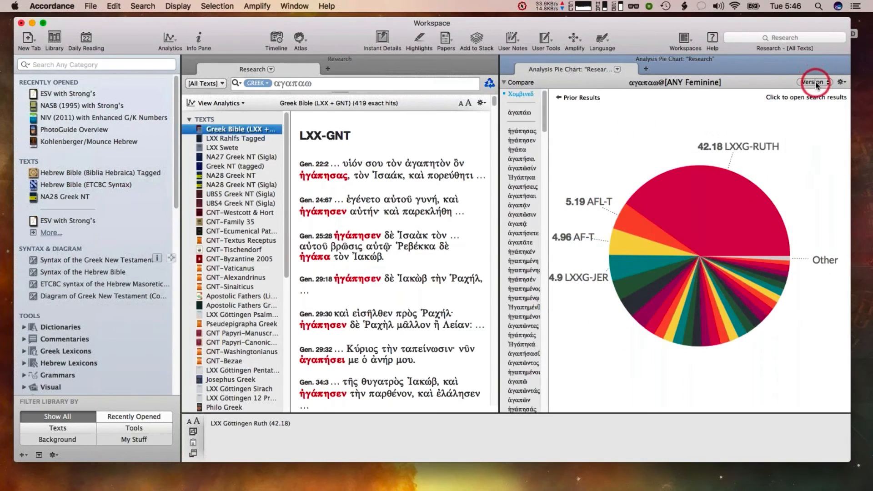
click(814, 83)
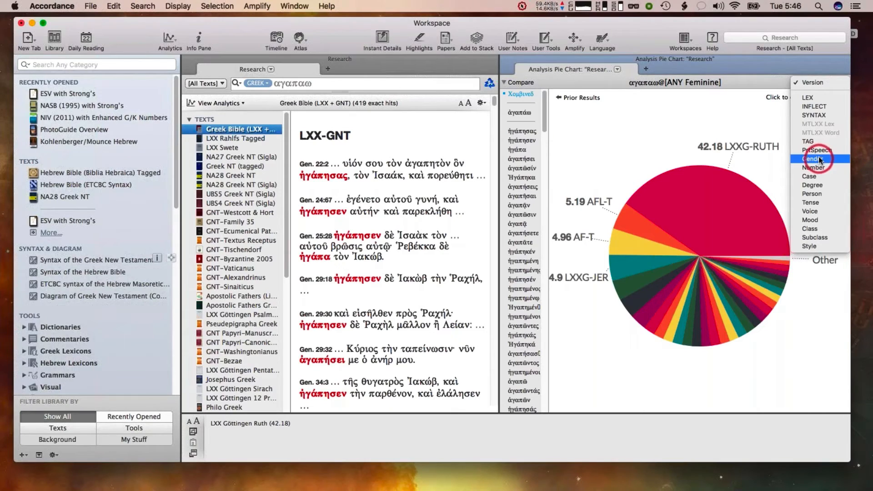
click(823, 84)
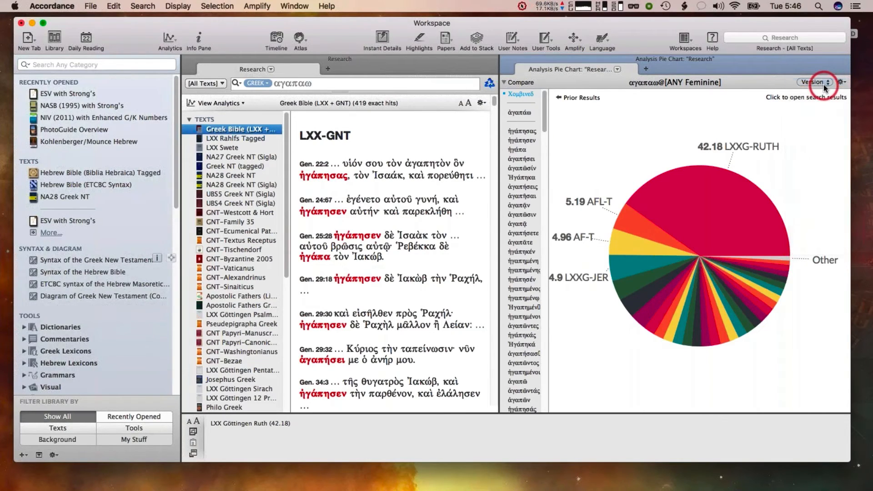
Turn off relative word densities in the pie chart's display options
click(841, 82)
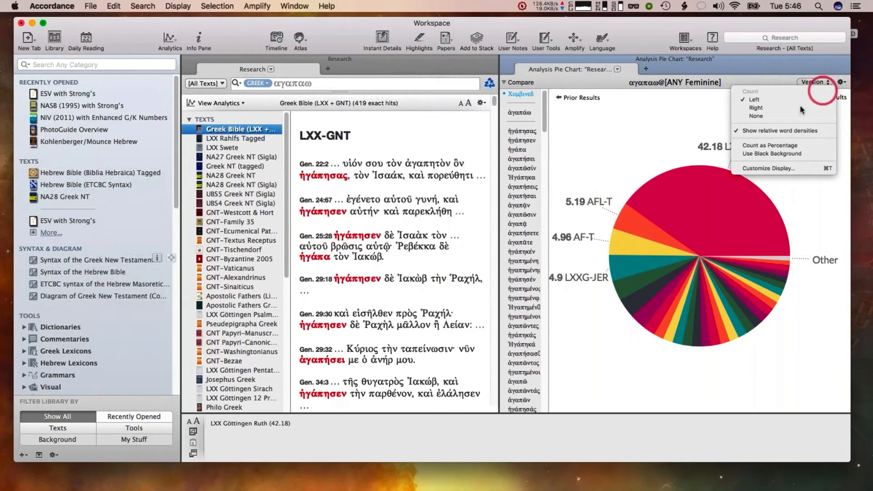
click(772, 131)
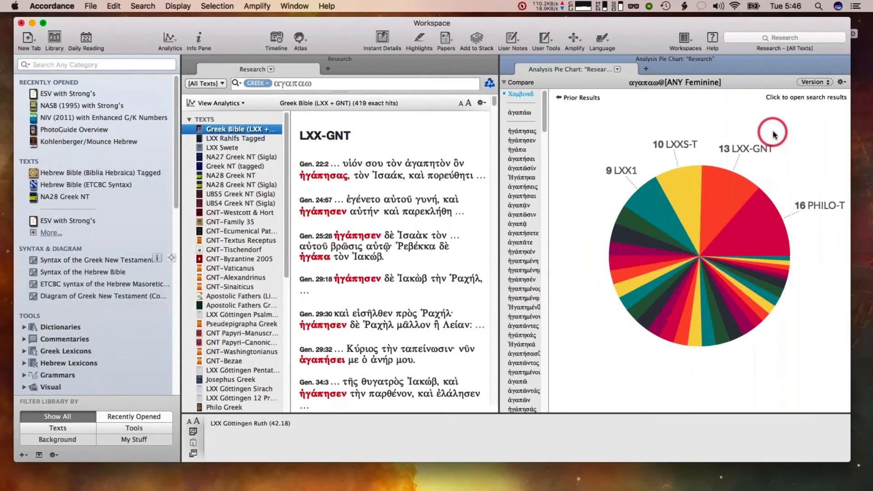
Open the pie chart's Customize Display options and close them
click(841, 82)
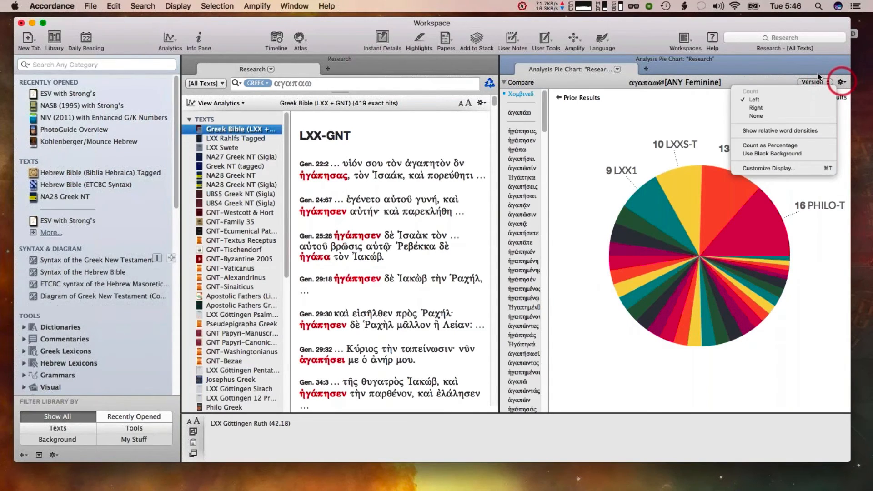
click(737, 167)
click(704, 191)
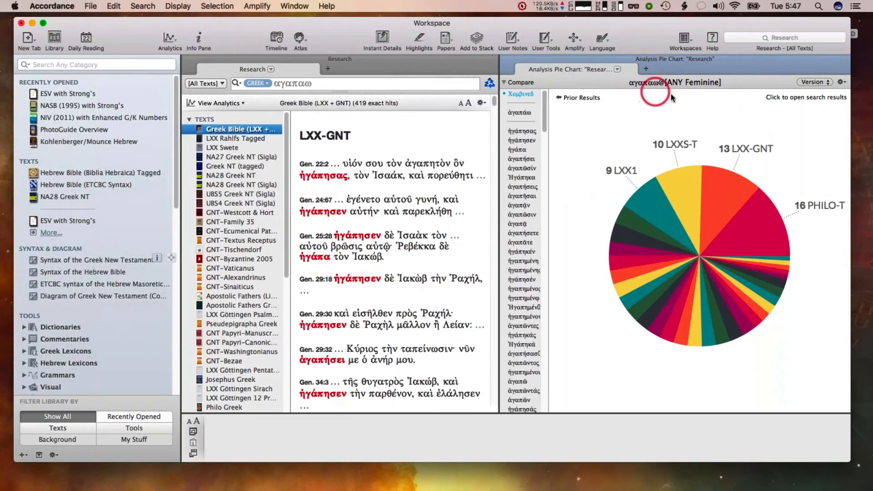
Turn relative word densities back on for the pie chart, then close the pie-chart pane
click(842, 83)
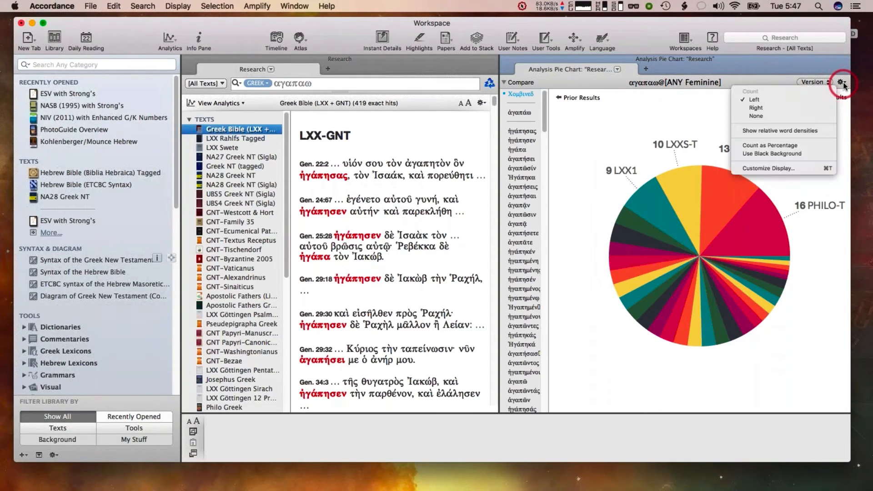
click(788, 131)
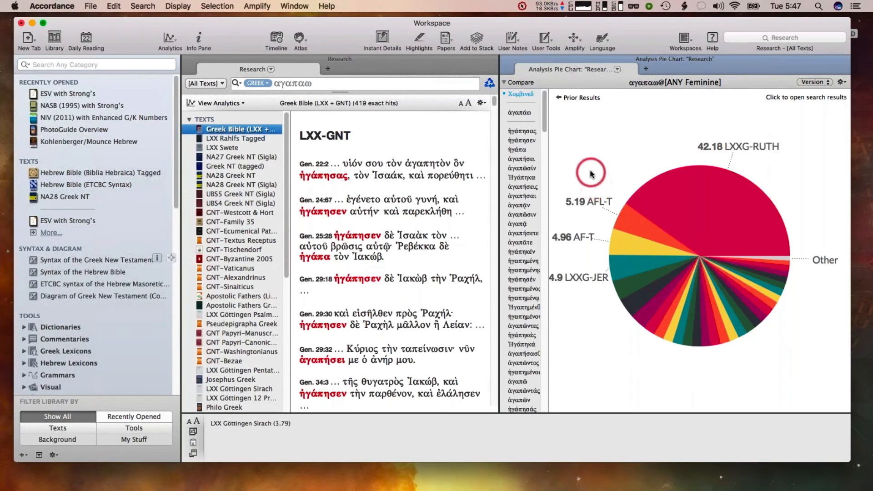
click(507, 59)
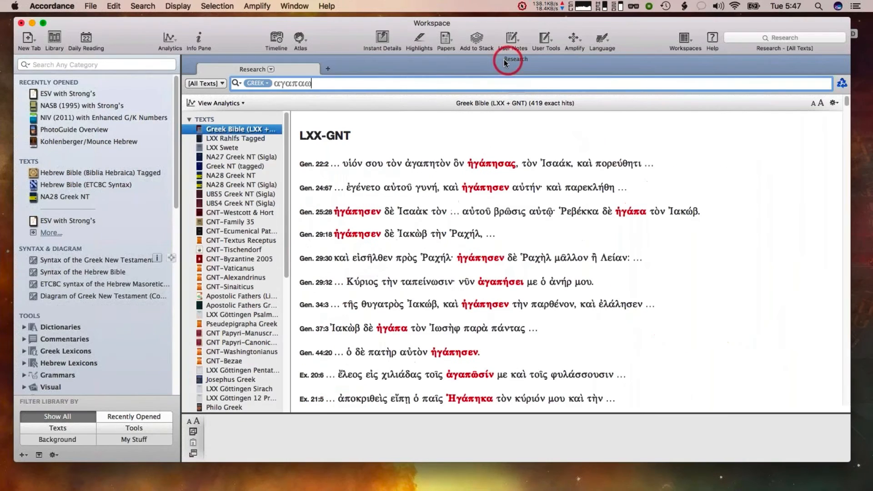
Switch the Research search language to Hebrew and search All Texts for ברא
click(257, 83)
click(260, 93)
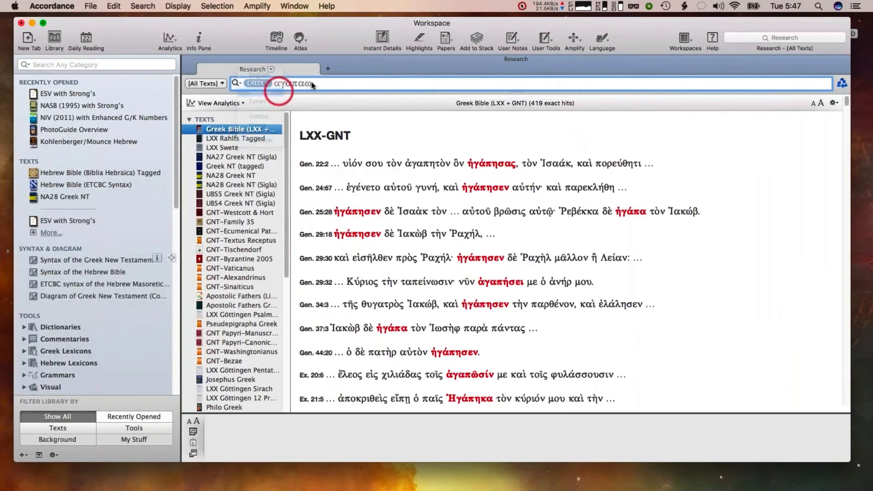
key(super+a)
text(ב)
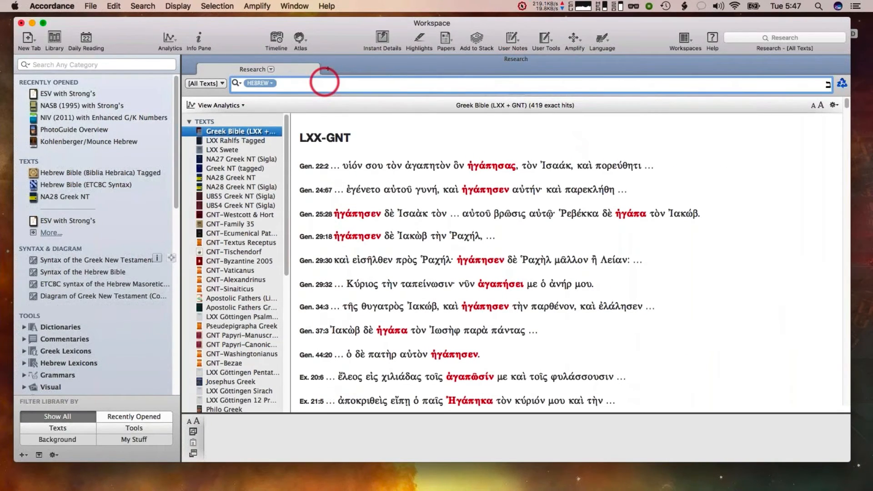
key(Return)
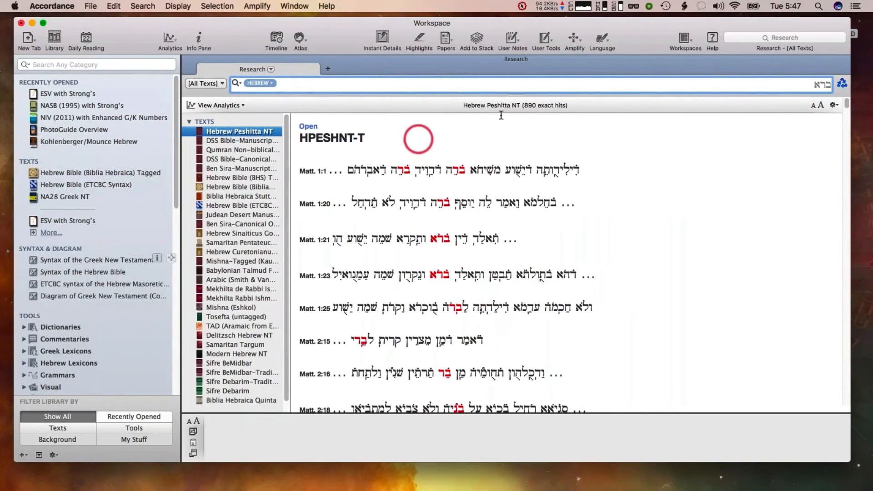
Display a pie chart of the ברא results, widen its pane and expand the Compare text list
click(215, 105)
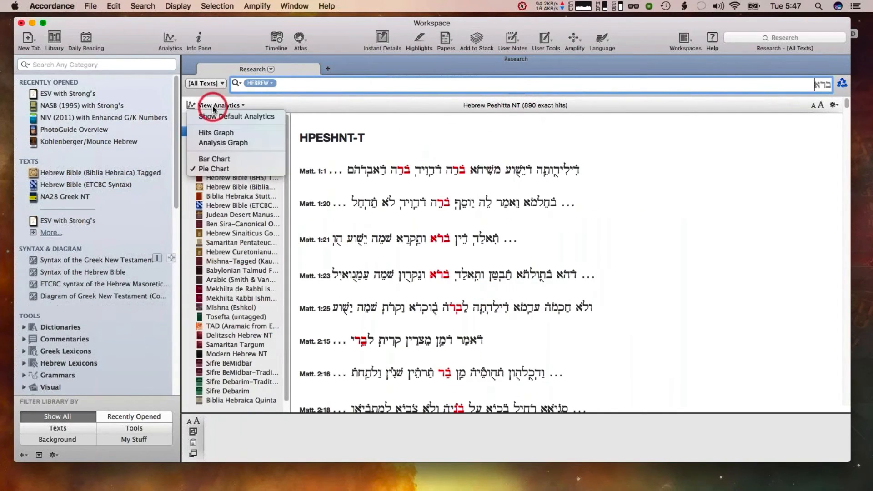
click(209, 169)
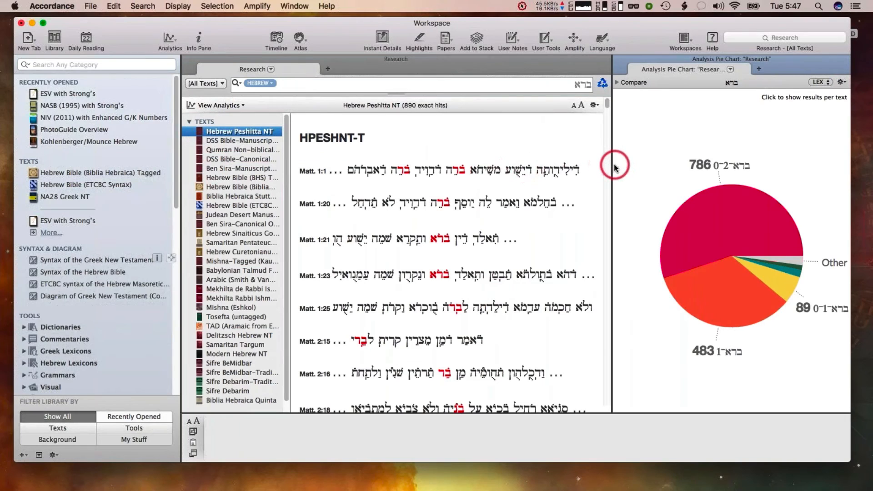
drag(612, 166, 497, 83)
click(497, 84)
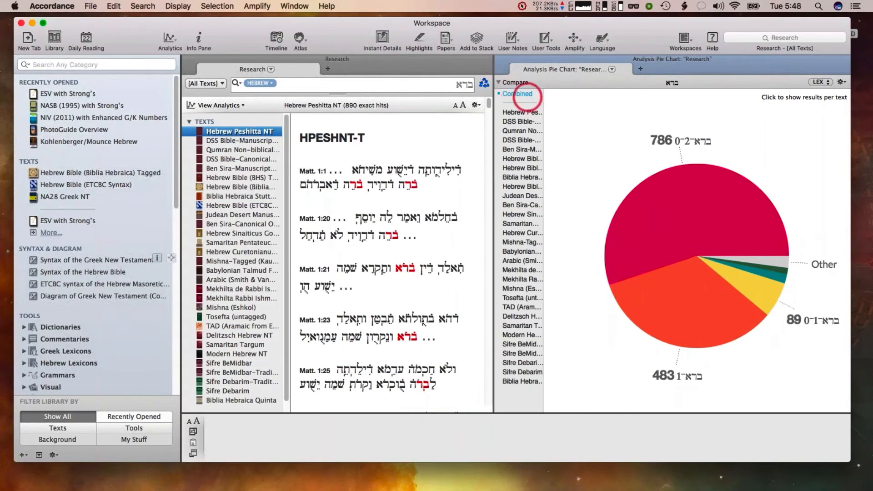
drag(544, 111, 587, 111)
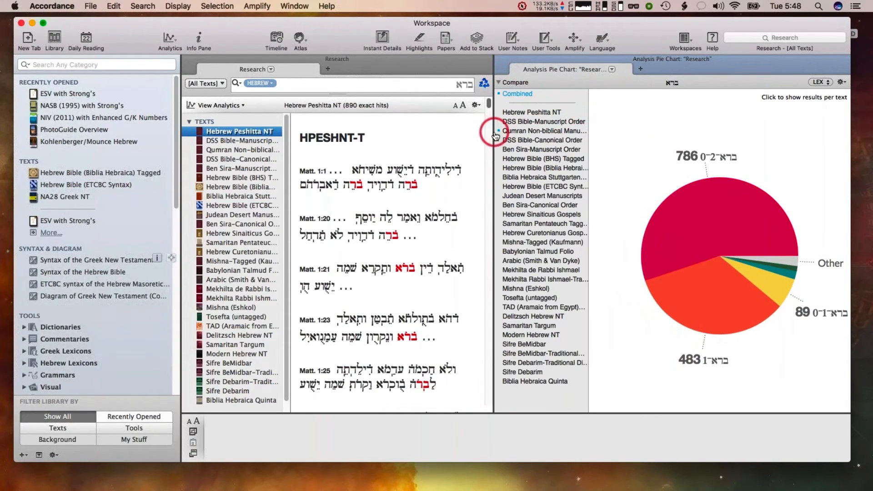
drag(494, 135, 445, 132)
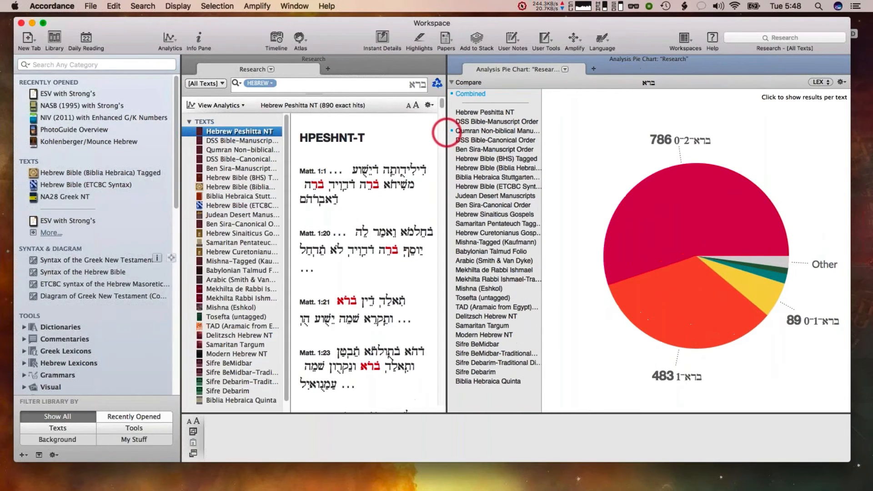
Compare Biblia Hebraica Stuttgartensia Tagged, Judean Desert Manuscripts and Mishna-Tagged (Kaufmann) instead of the Combined chart
click(470, 95)
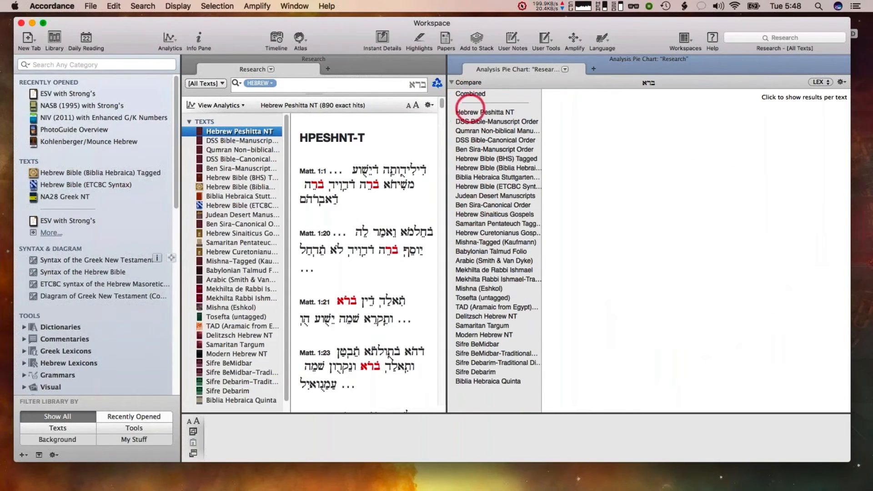
click(494, 270)
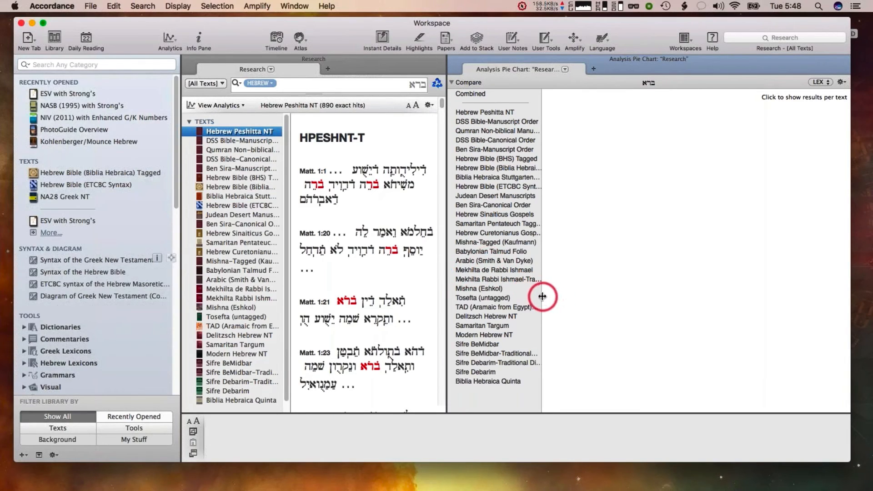
drag(542, 297, 564, 297)
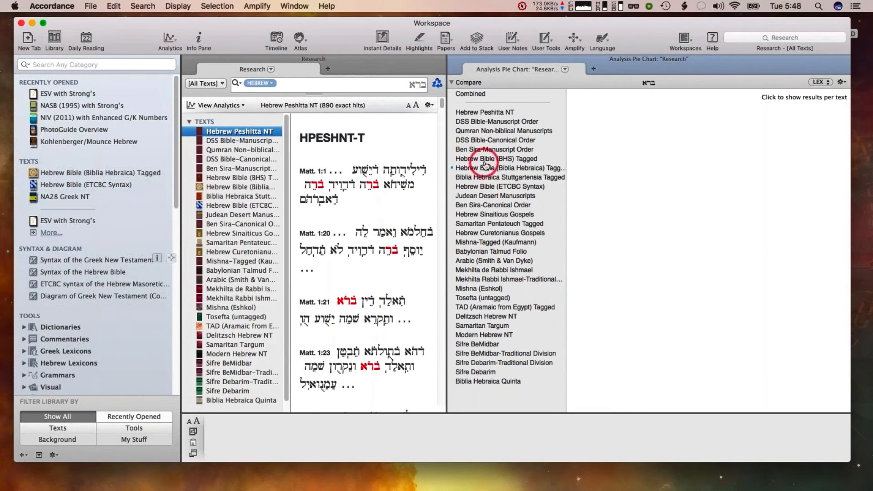
click(479, 176)
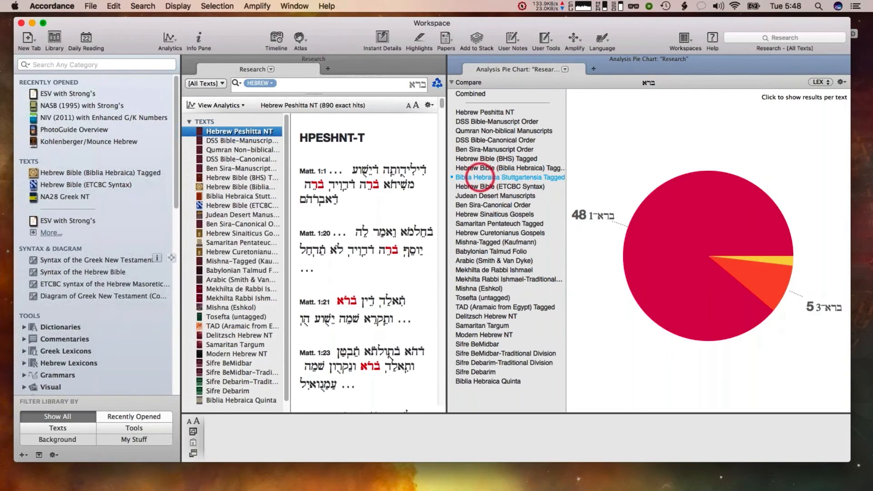
click(477, 195)
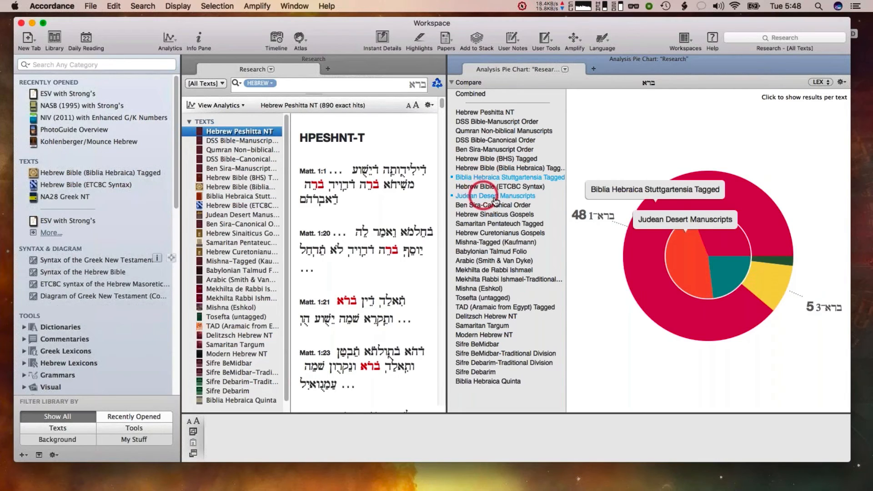
click(526, 215)
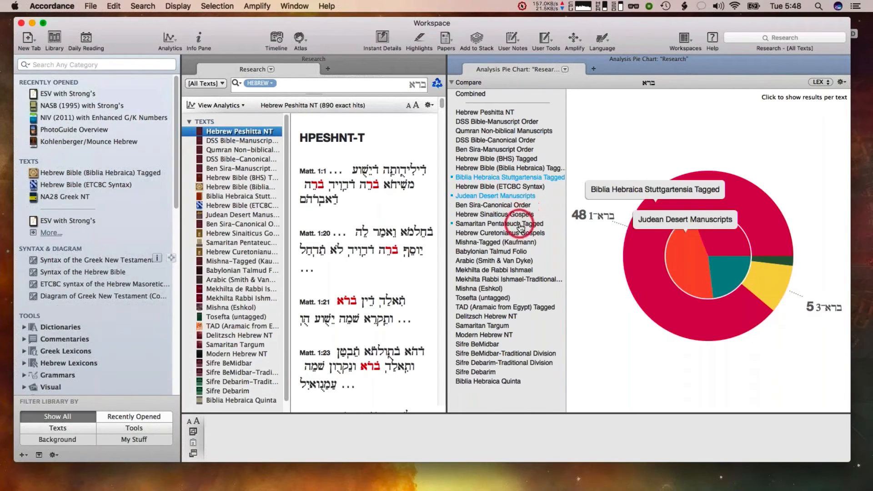
click(499, 242)
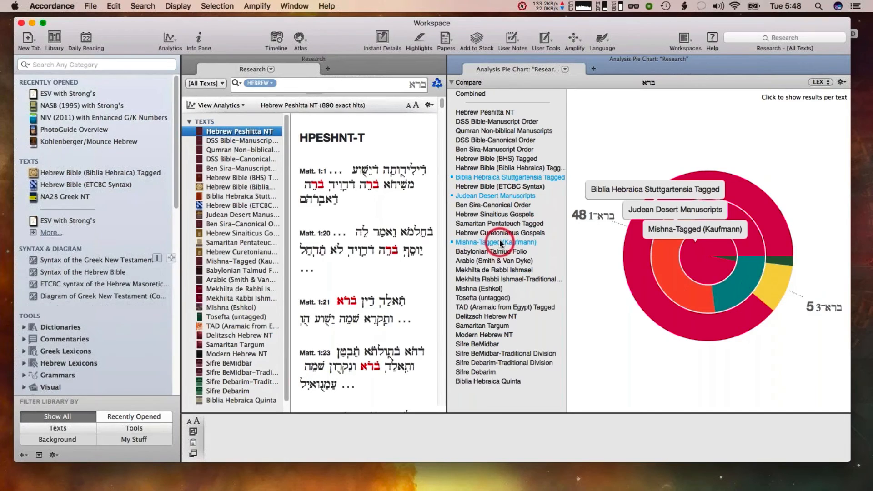
Inspect individual slices in the rings of the comparison pie chart
click(741, 183)
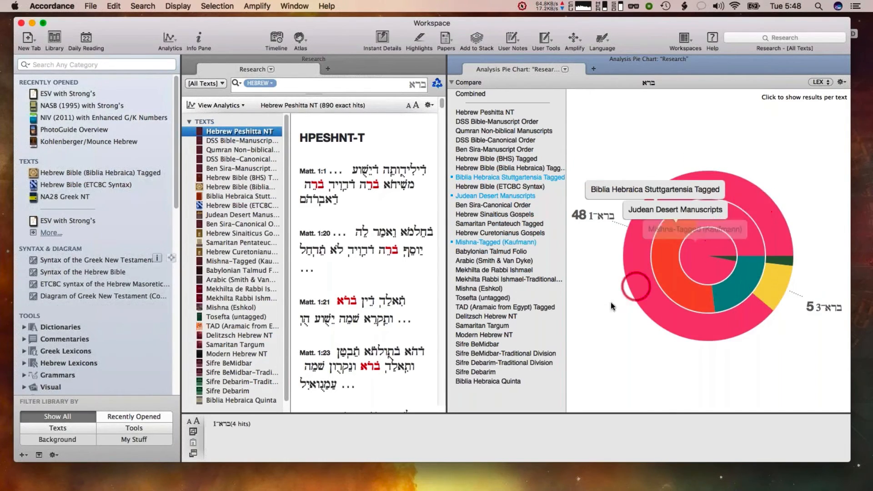
click(596, 298)
click(638, 261)
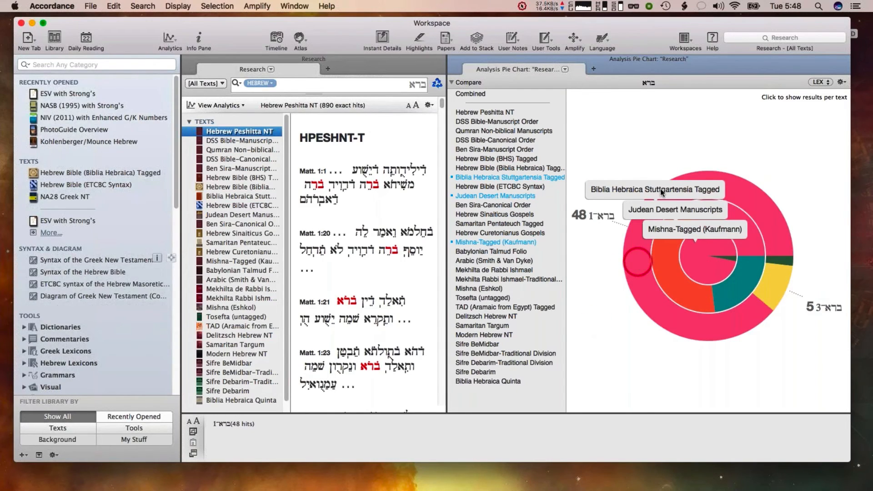
Group the comparison pie chart by Stem
click(822, 82)
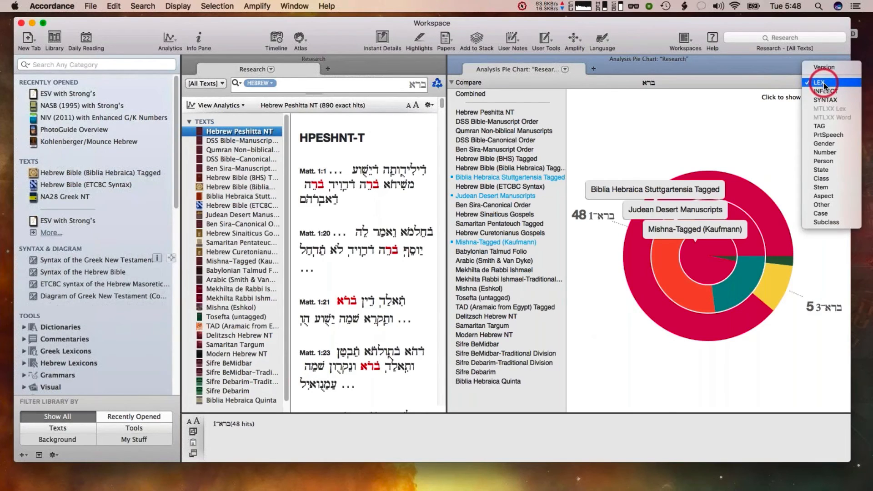
click(826, 187)
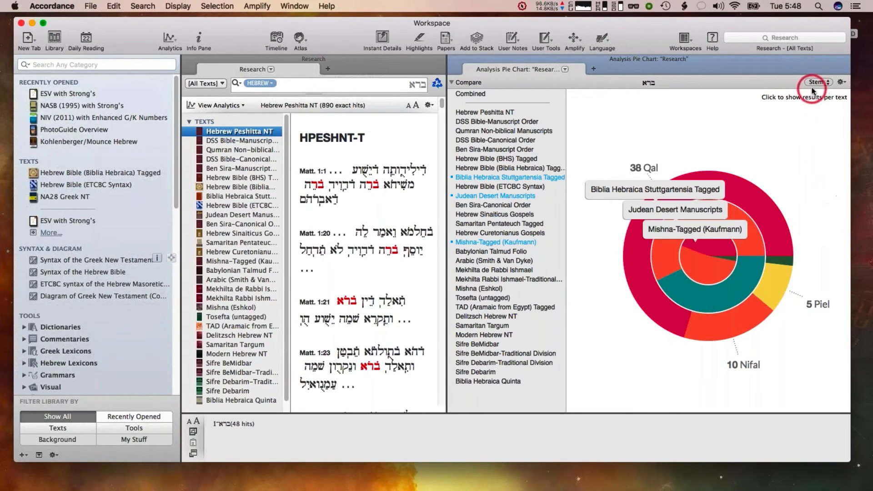
Inspect the Qal, Nifal and Piel slices in each text's ring of the Stem chart
click(781, 195)
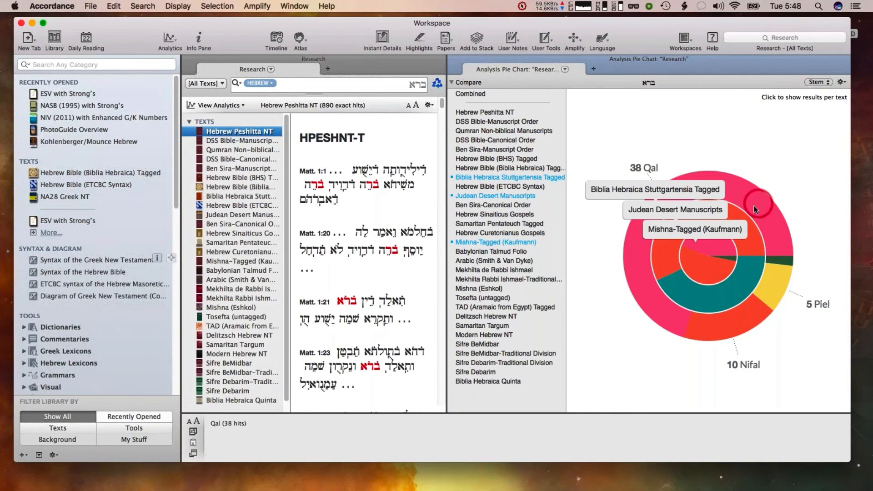
click(747, 235)
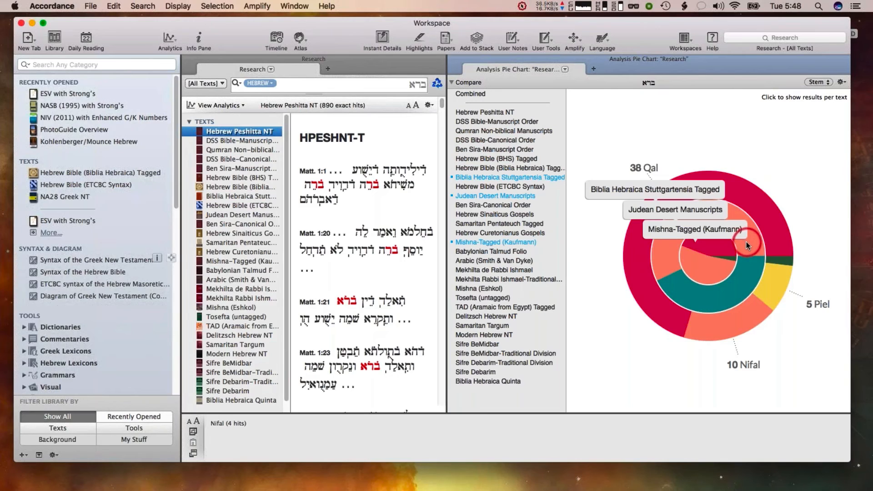
click(782, 222)
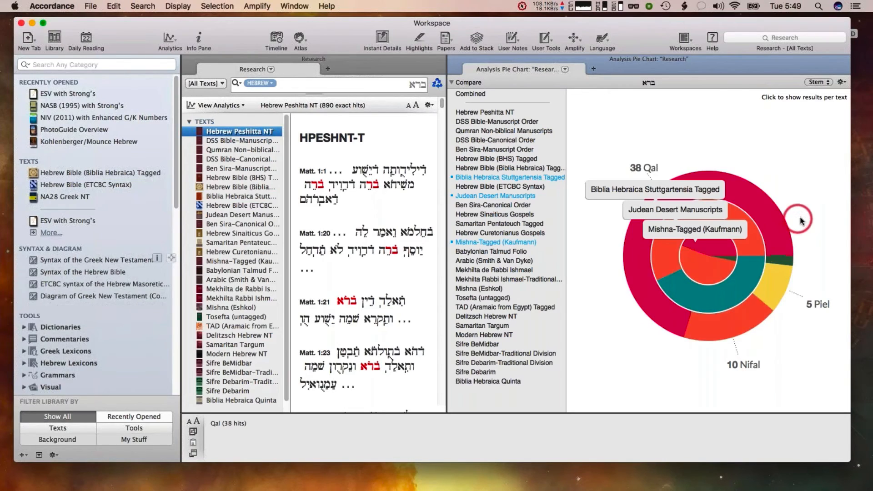
click(719, 246)
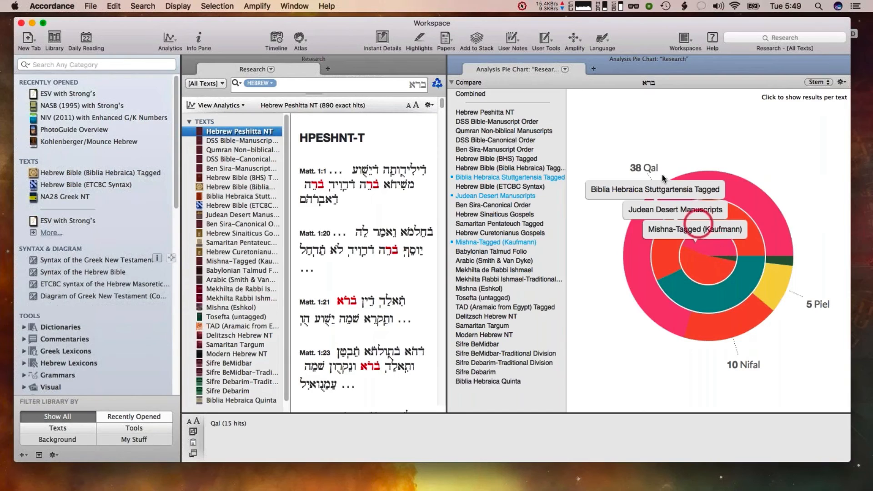
click(651, 167)
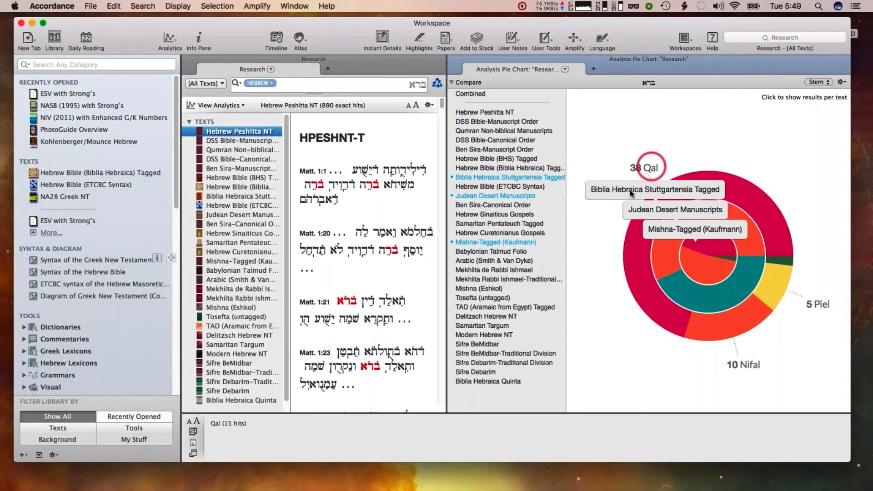
click(617, 236)
click(582, 212)
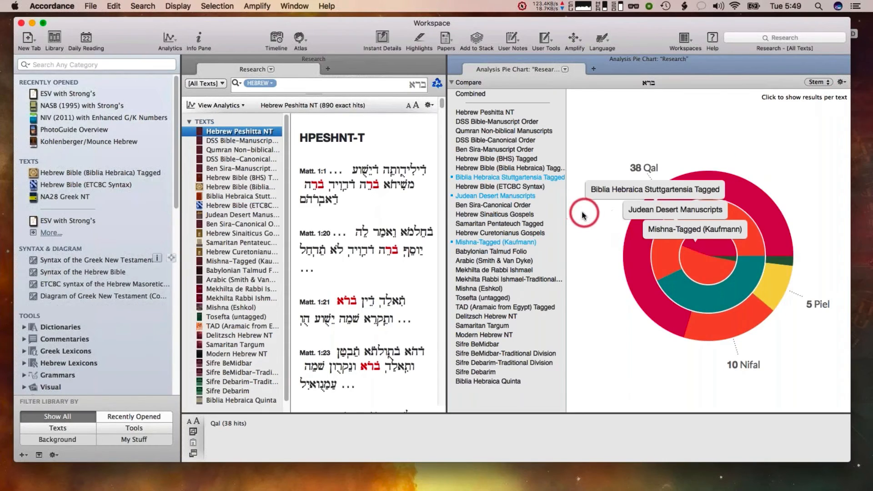
Close the Analysis Pie Chart pane beside the research results
click(608, 164)
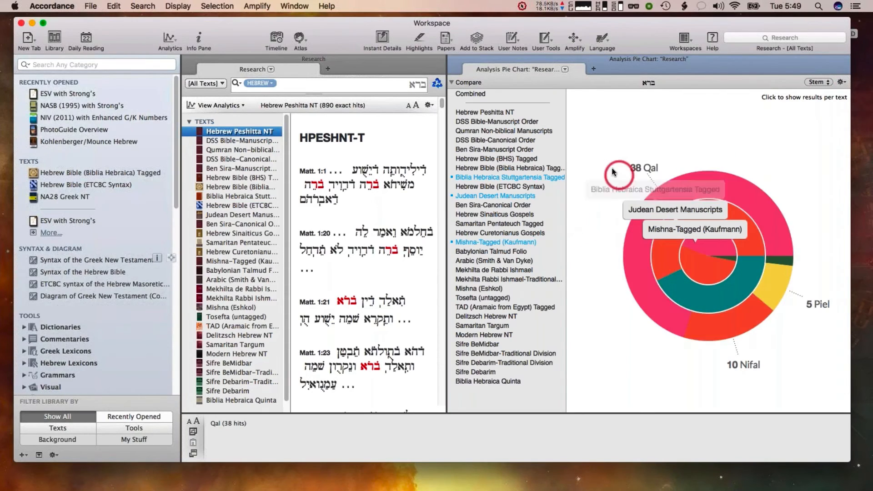
click(572, 129)
click(514, 94)
drag(514, 94, 455, 58)
click(260, 82)
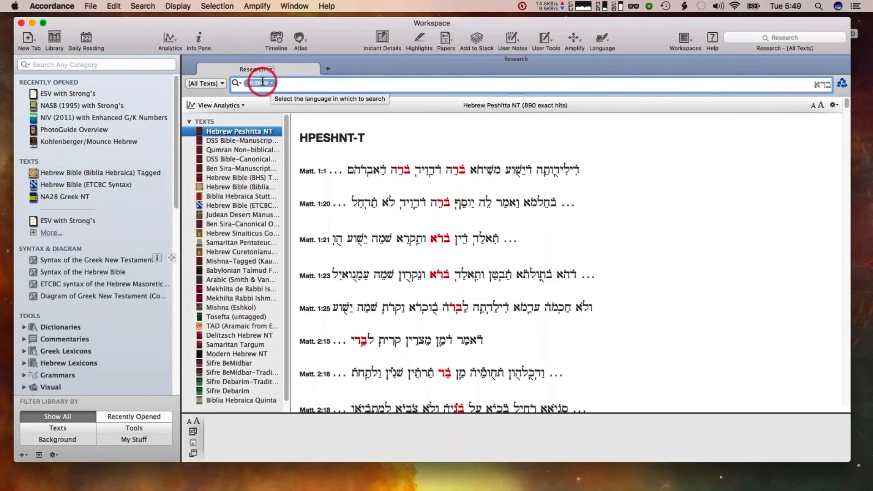
click(268, 83)
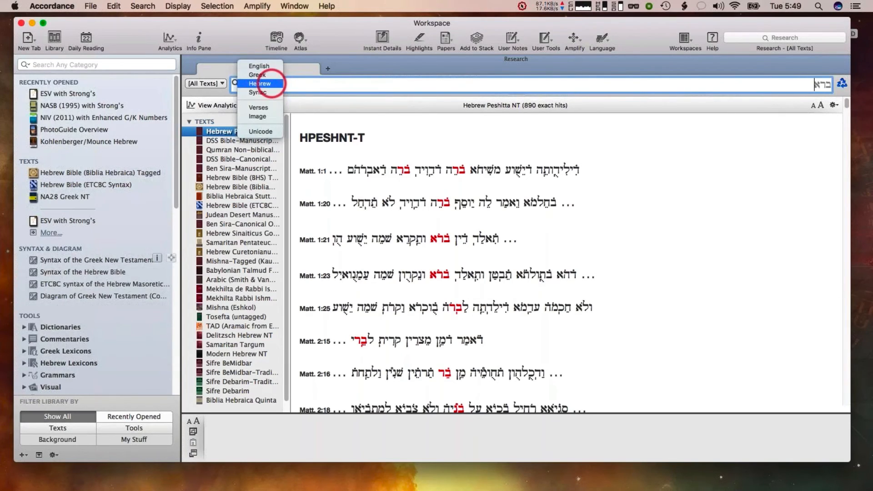
click(288, 79)
click(263, 83)
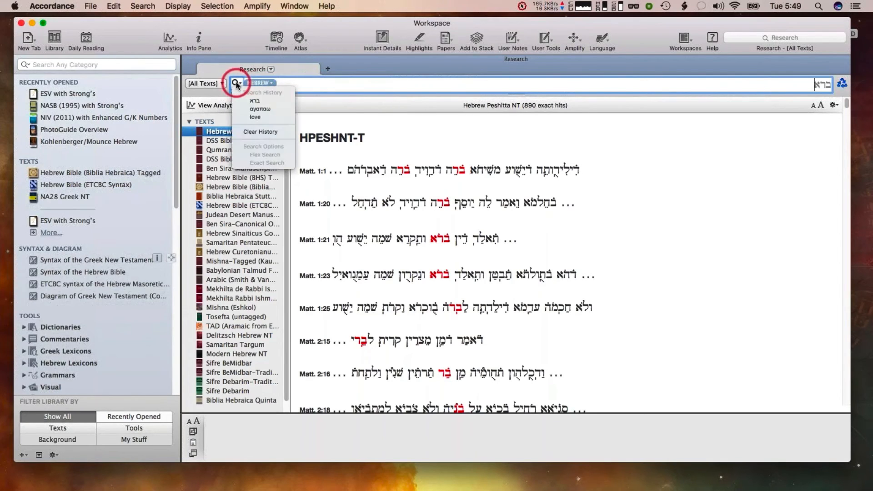
click(310, 81)
Define a custom research group containing ESV with Strong's, KJV with Strong's and NASB (1995) with Strong's
click(212, 84)
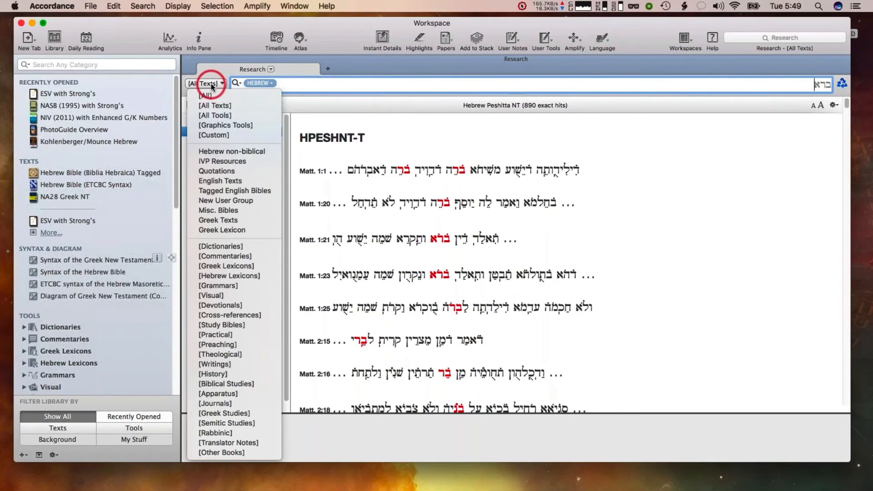
click(206, 136)
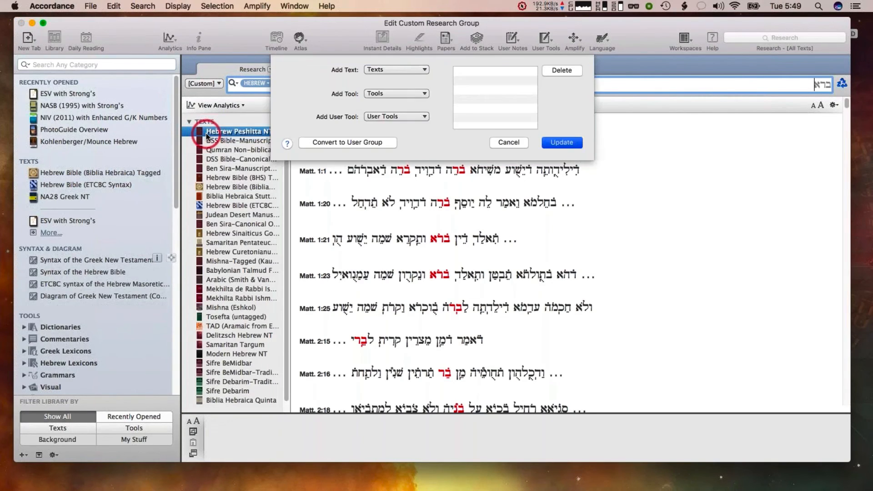
click(441, 83)
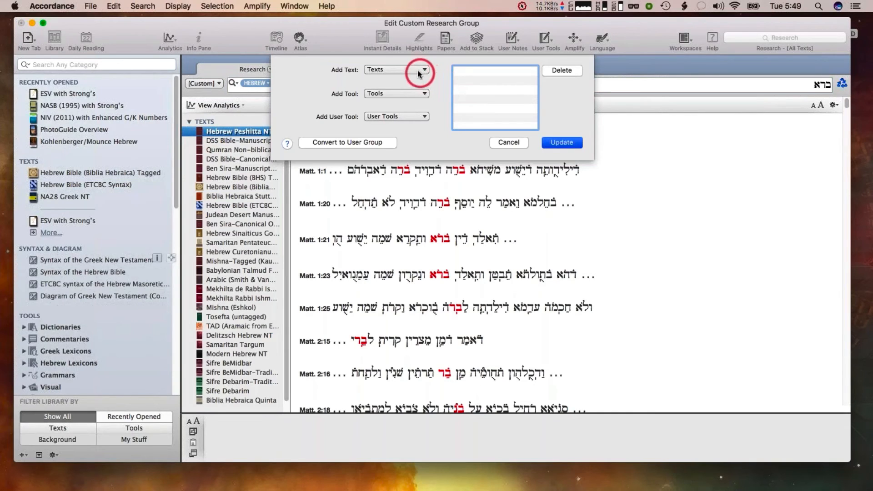
click(402, 69)
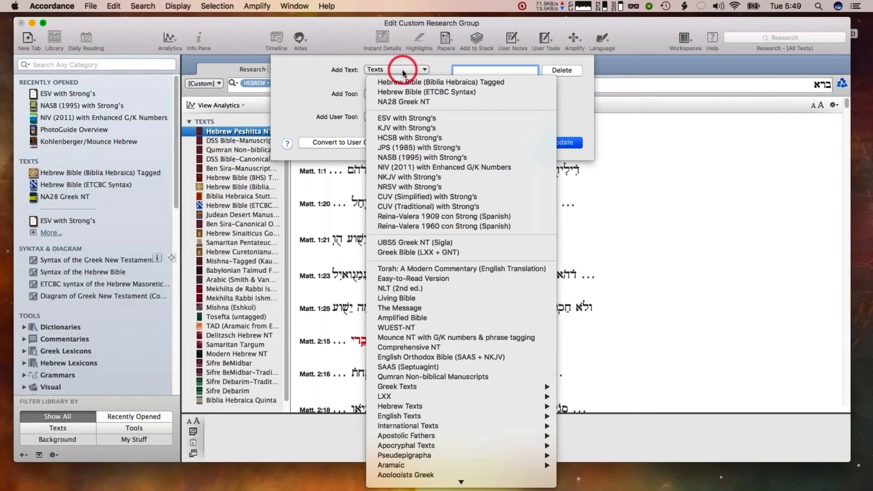
click(419, 69)
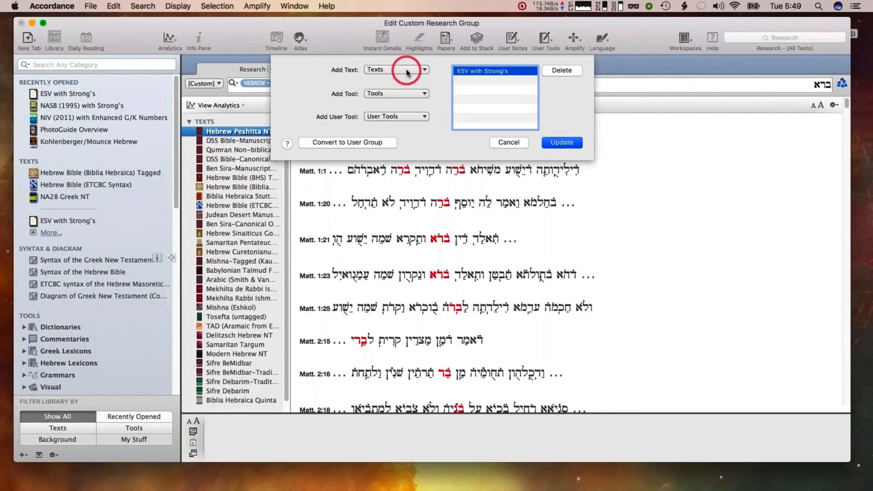
click(400, 69)
click(398, 128)
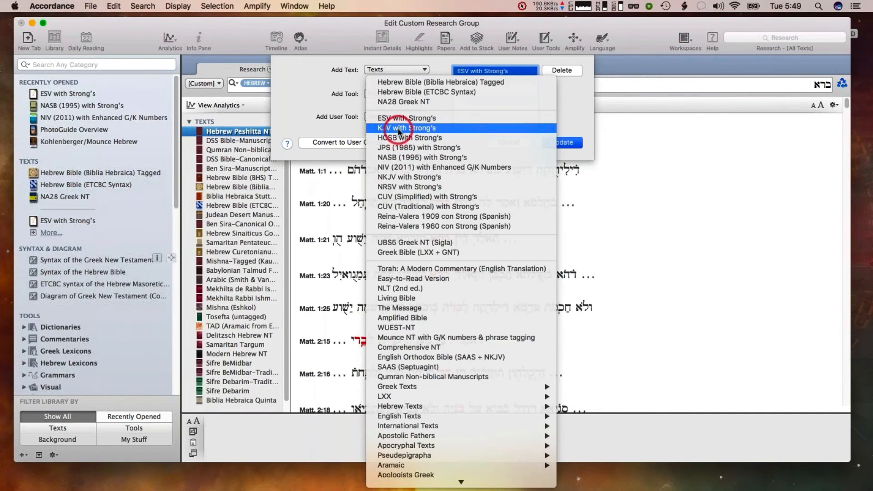
click(401, 69)
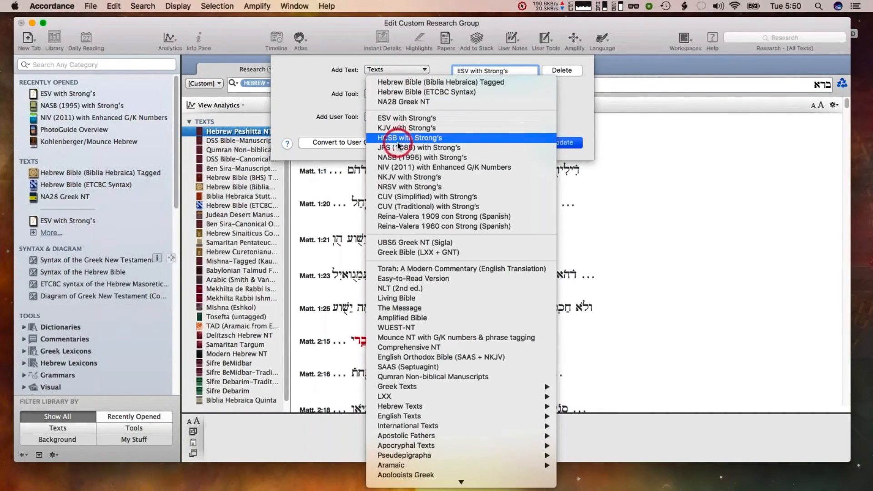
click(397, 157)
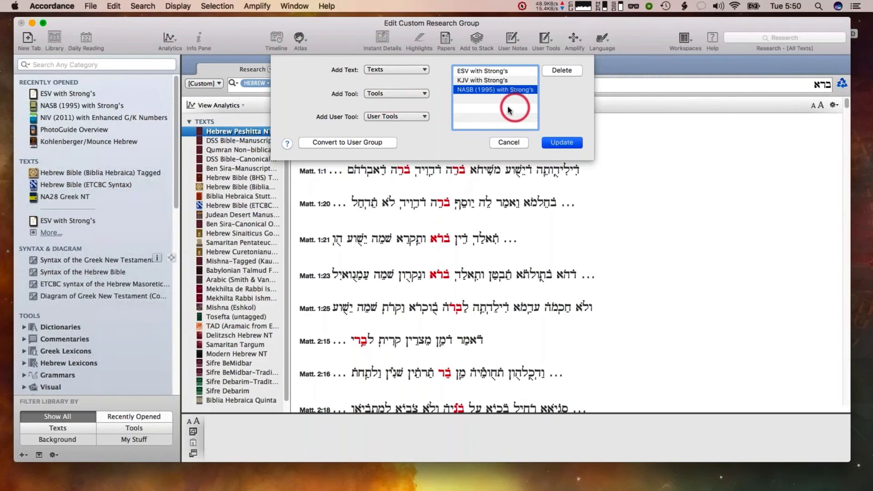
click(558, 141)
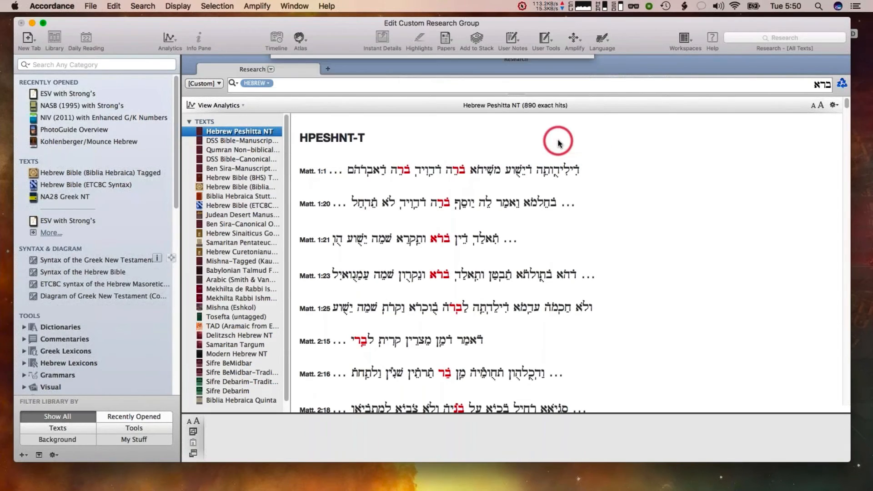
Switch the search language to English and search the custom group for lov*
click(257, 83)
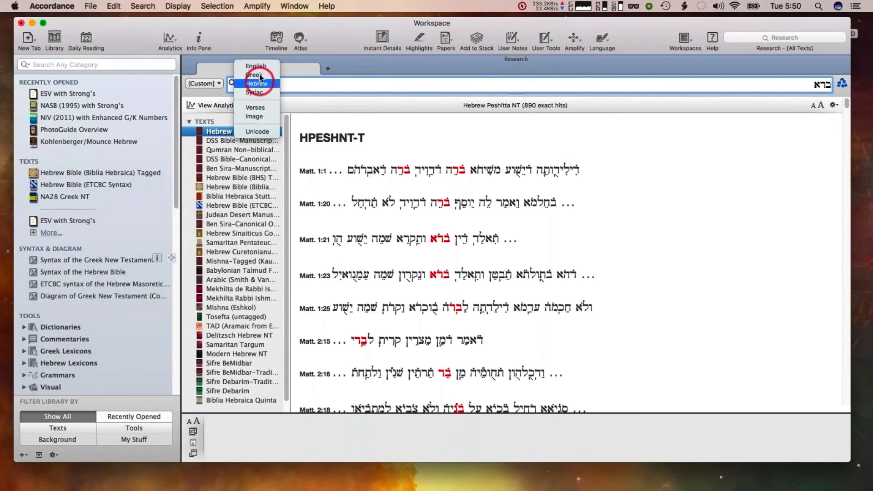
click(254, 65)
key(BackSpace)
key(BackSpace)
key(BackSpace)
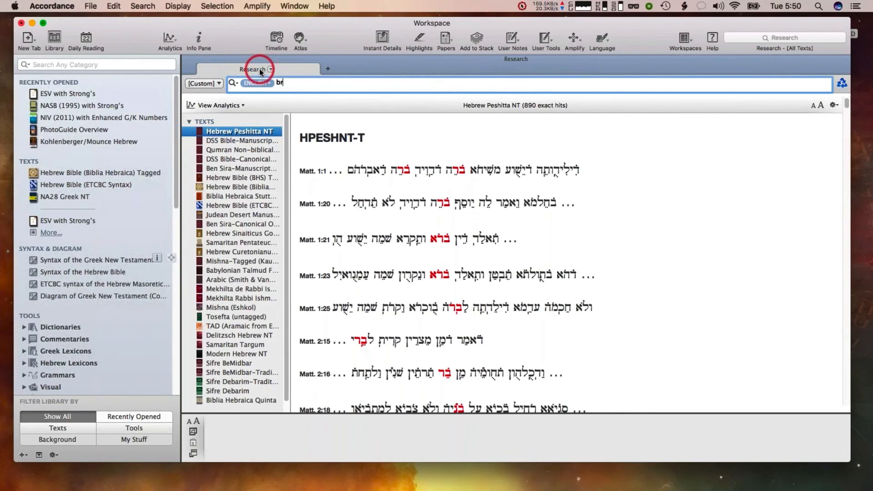
text(lov*)
key(Return)
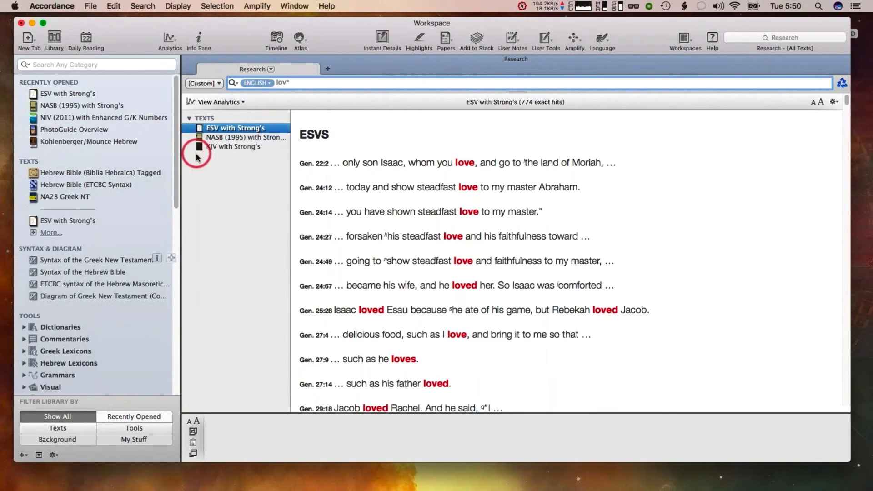
click(200, 83)
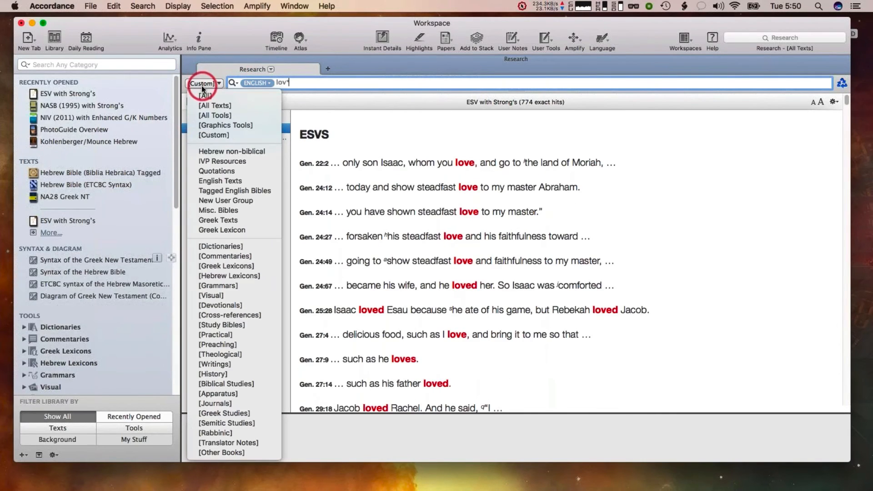
click(203, 134)
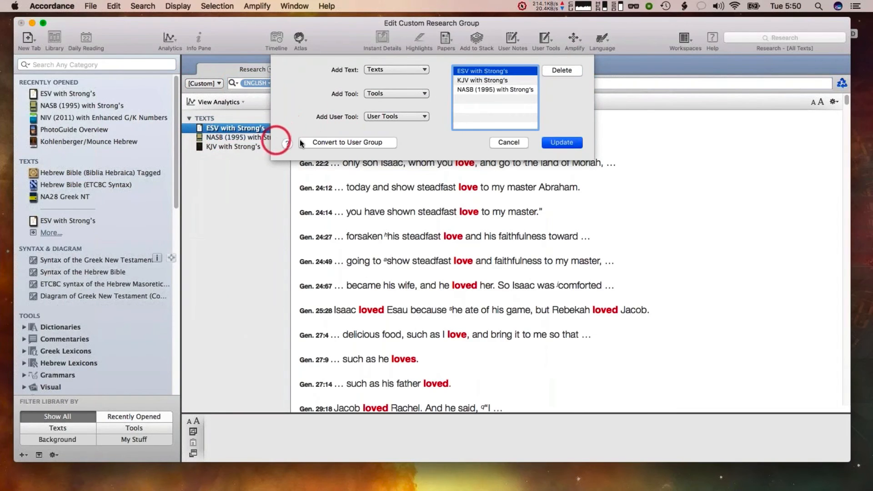
click(338, 142)
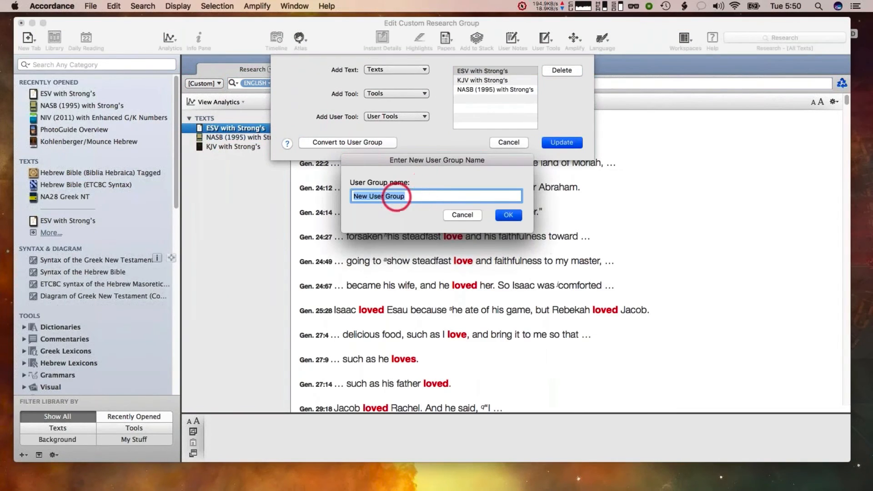
click(462, 215)
click(286, 223)
click(141, 267)
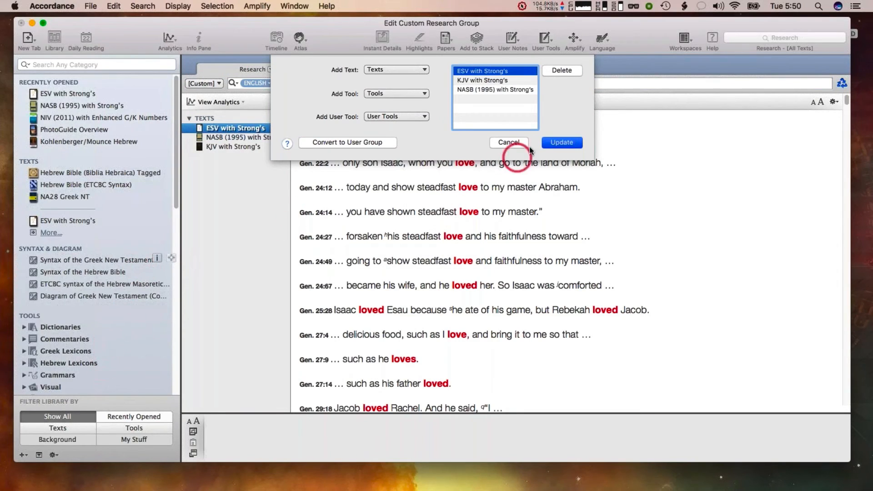
click(509, 142)
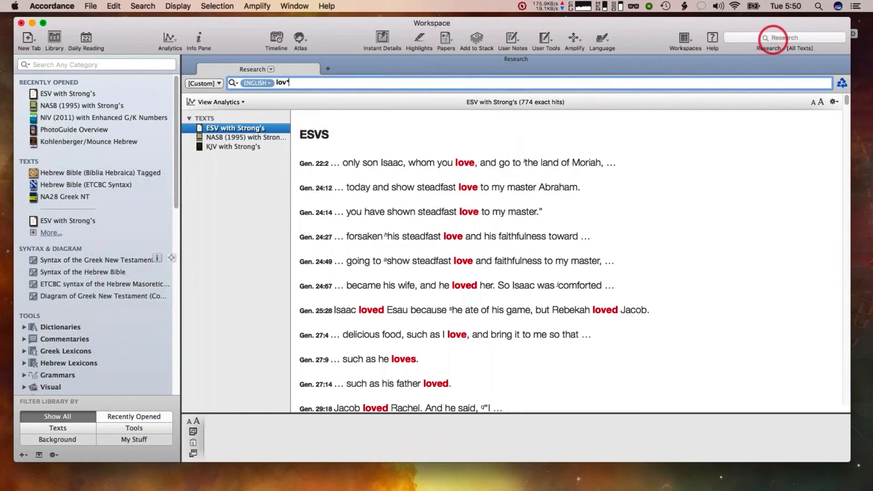
Review the text and user tool options available in the custom research group dialog without changing it
click(211, 85)
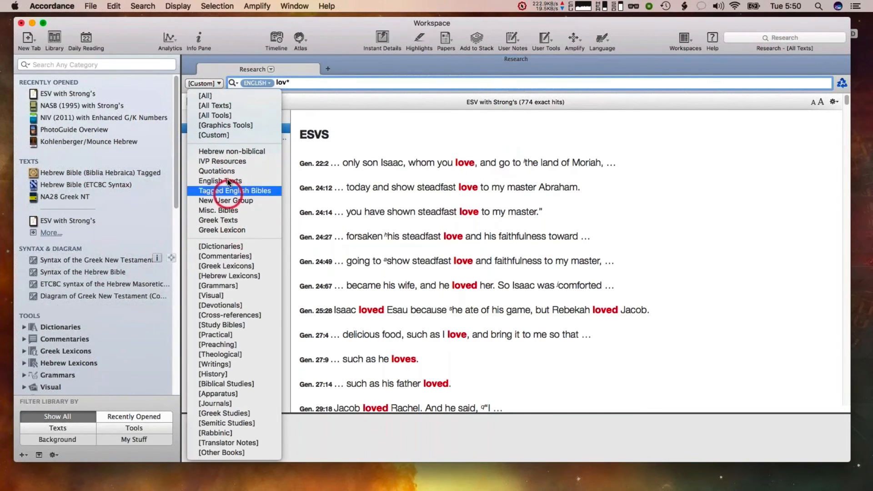
click(217, 134)
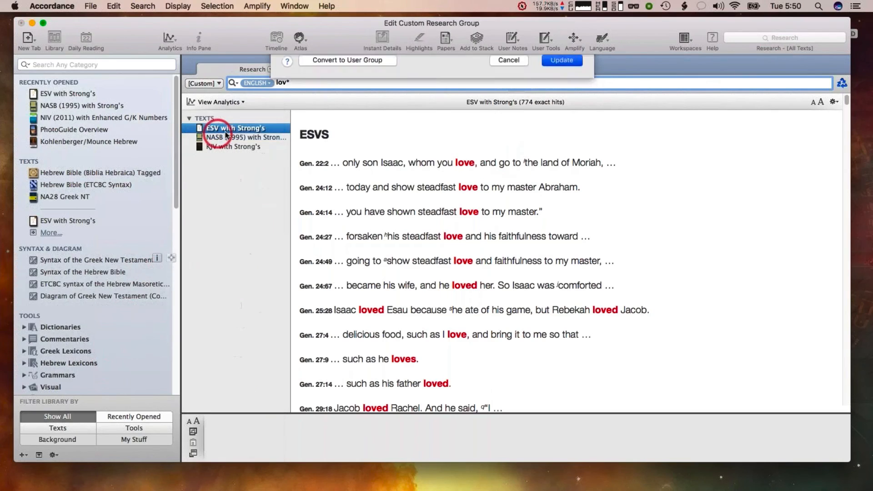
click(378, 116)
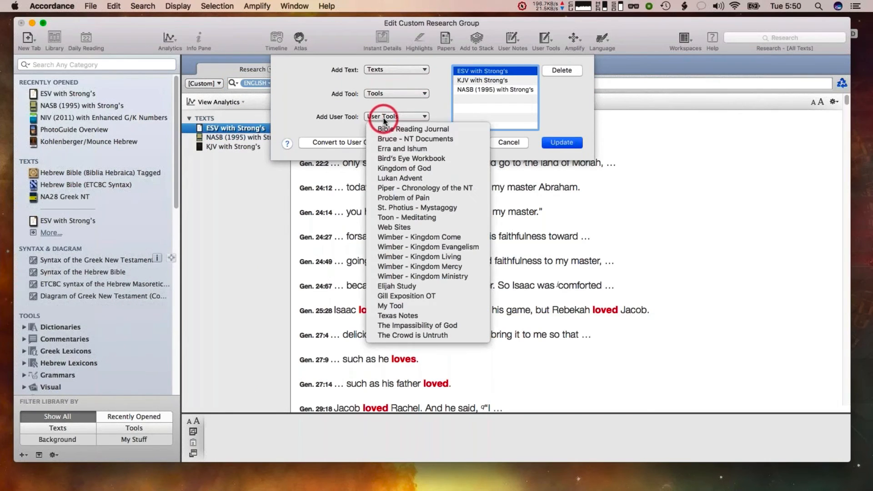
click(312, 108)
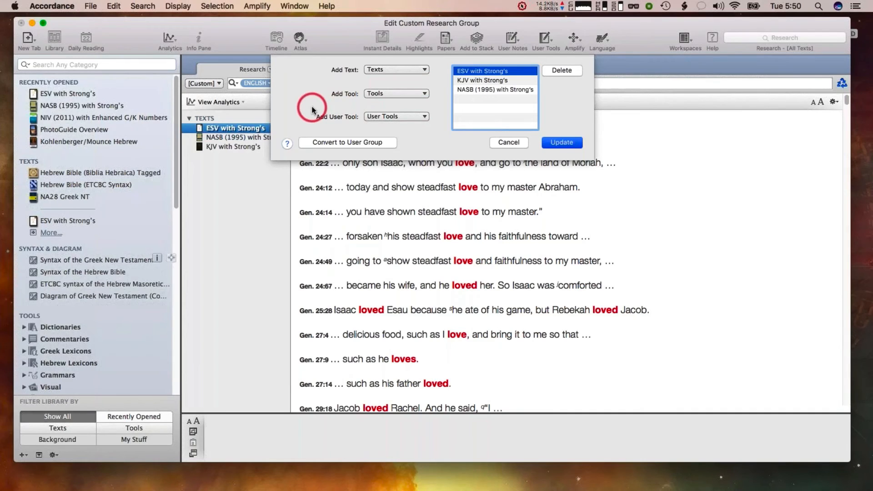
click(412, 71)
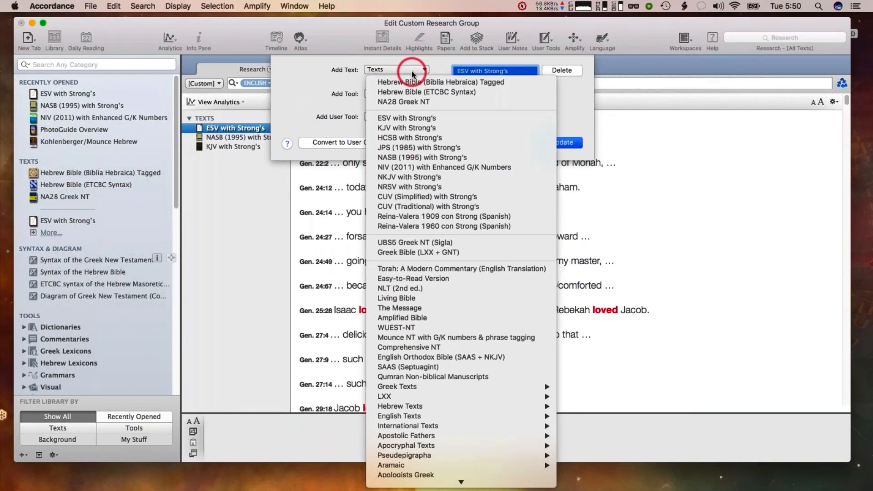
click(323, 73)
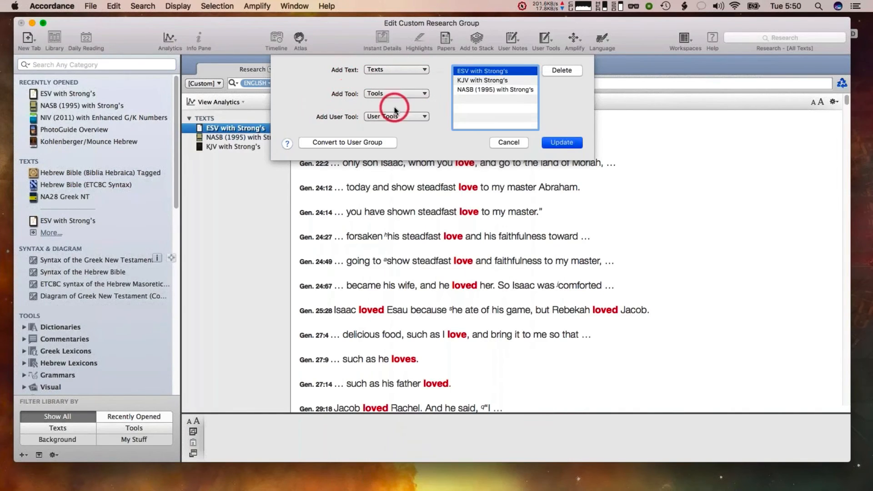
click(382, 117)
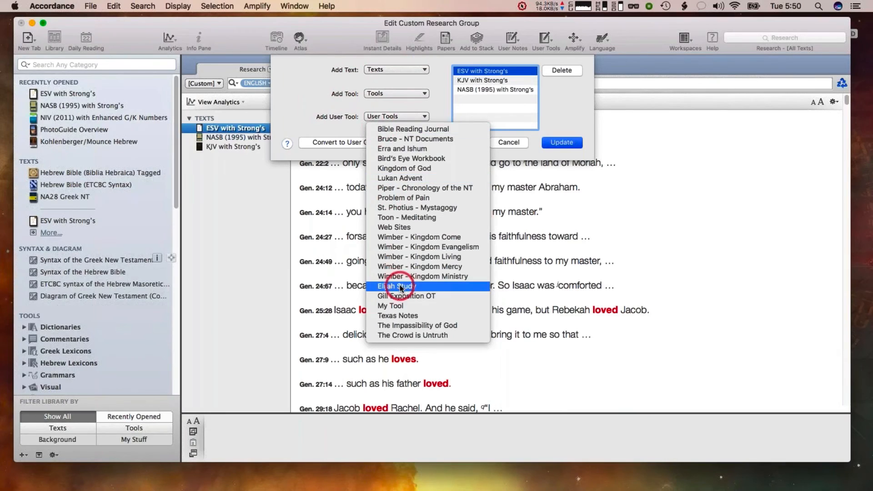
click(402, 315)
click(327, 115)
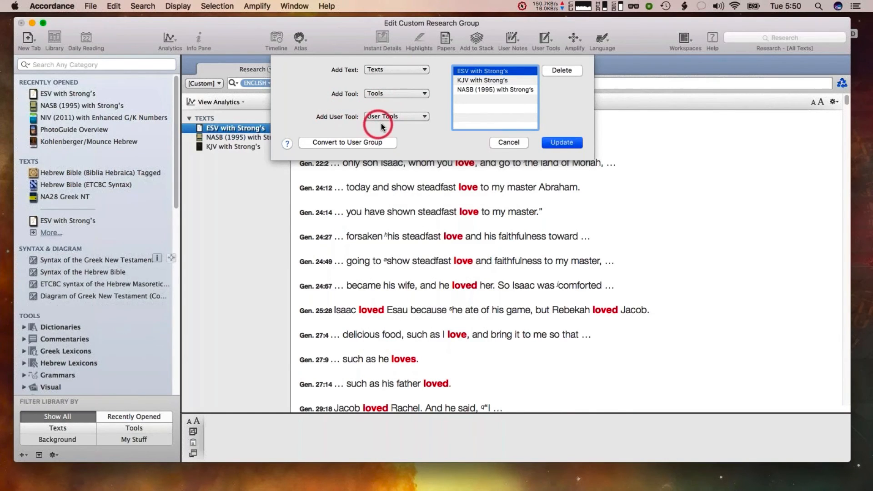
click(512, 141)
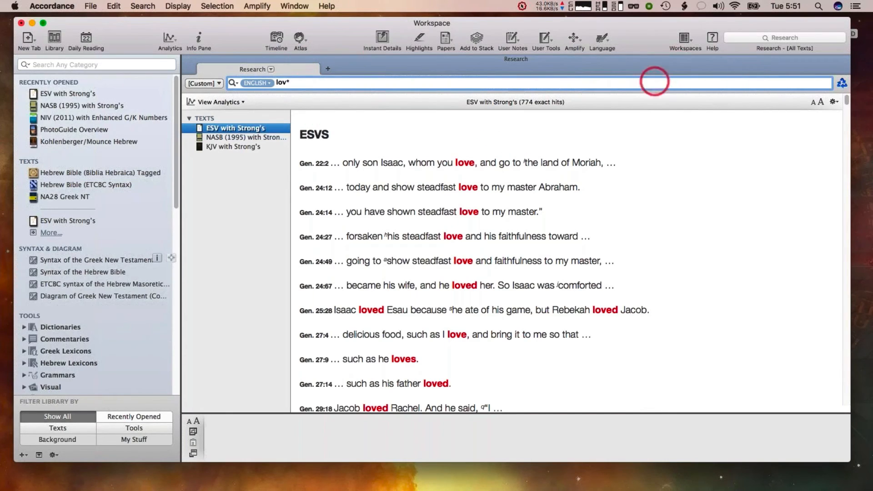
Open ESV with Strong's in its own tab and add an extra search criterion row
click(189, 57)
click(71, 93)
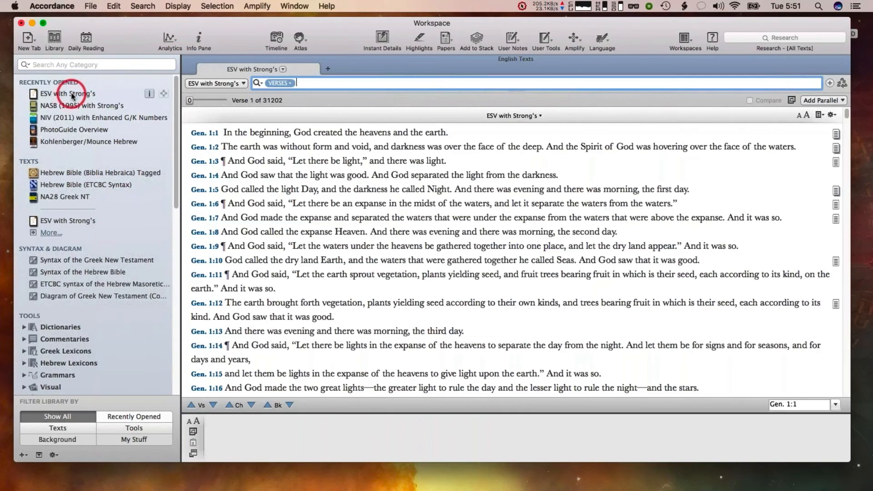
click(828, 84)
Browse the list of available ranges for the search criterion
click(262, 99)
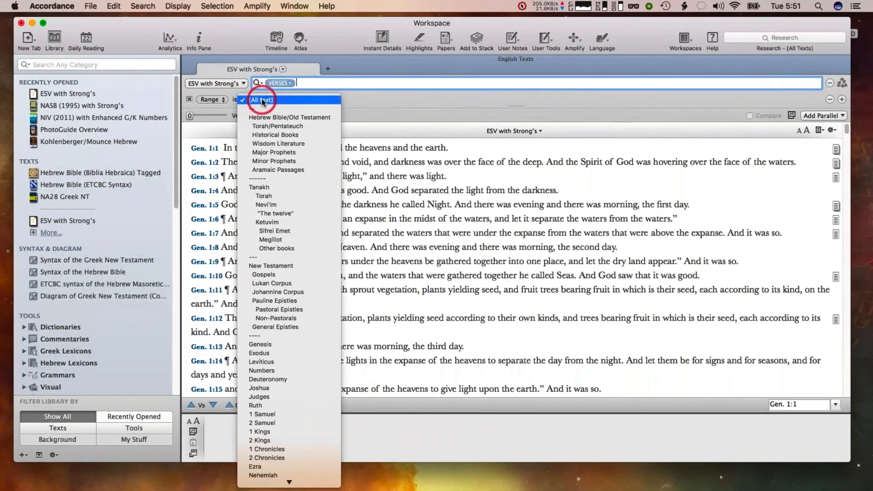
scroll(273, 176, down, 10)
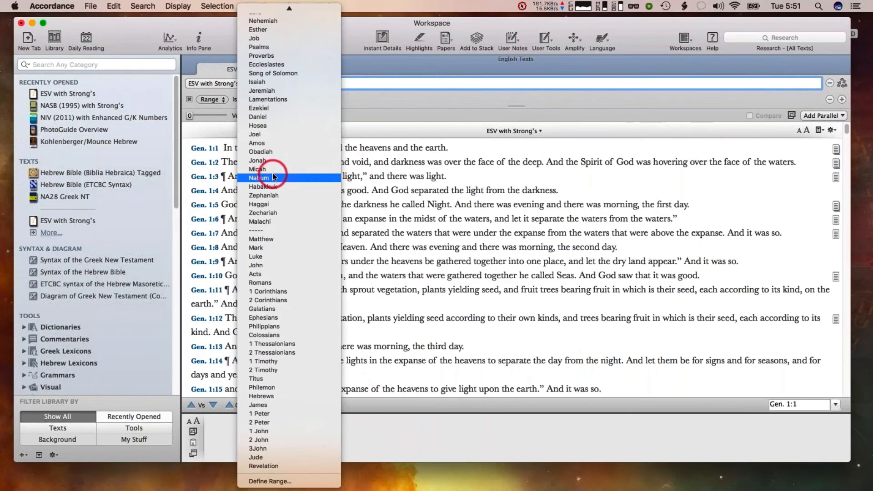
scroll(272, 173, up, 10)
click(423, 149)
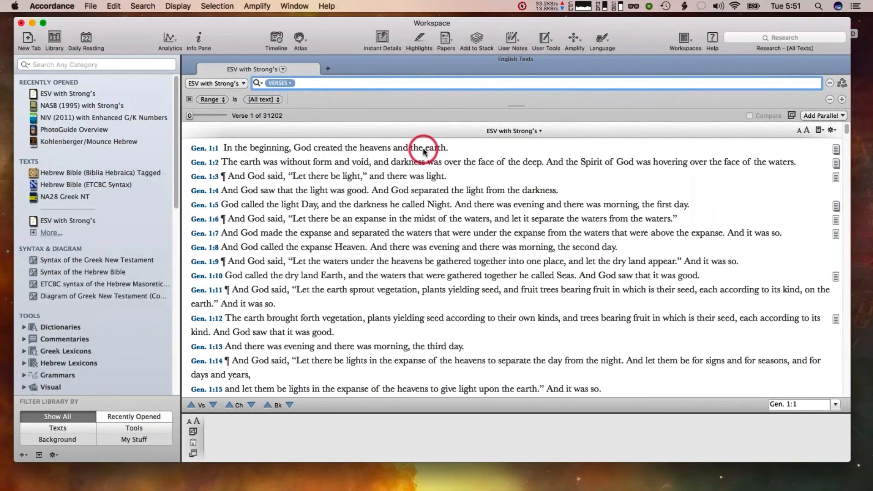
mouse_move(360, 166)
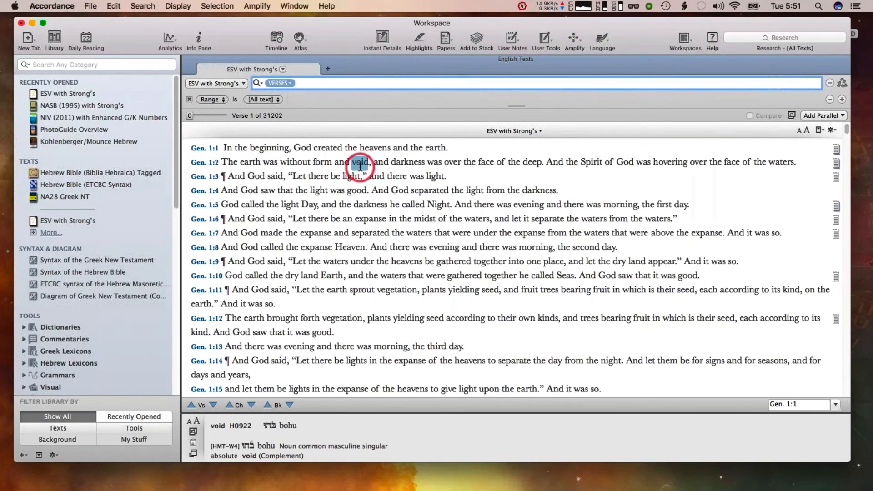
Close the ESV with Strong's tab
click(864, 86)
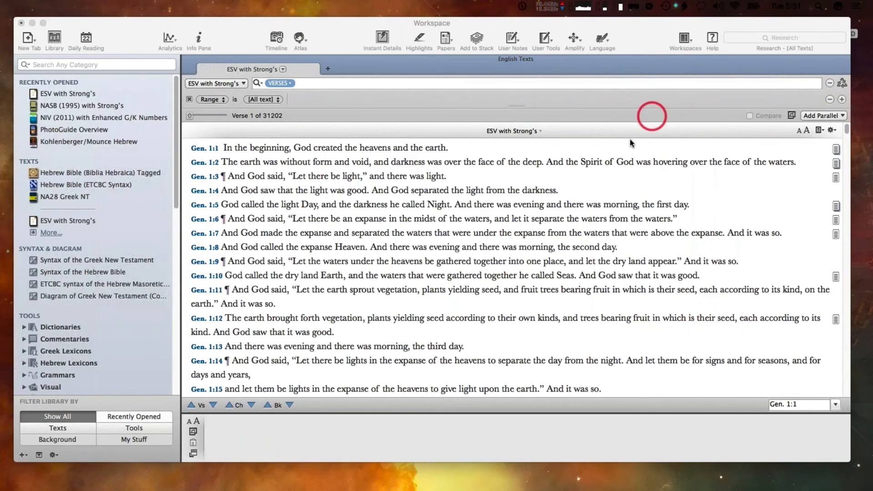
click(612, 158)
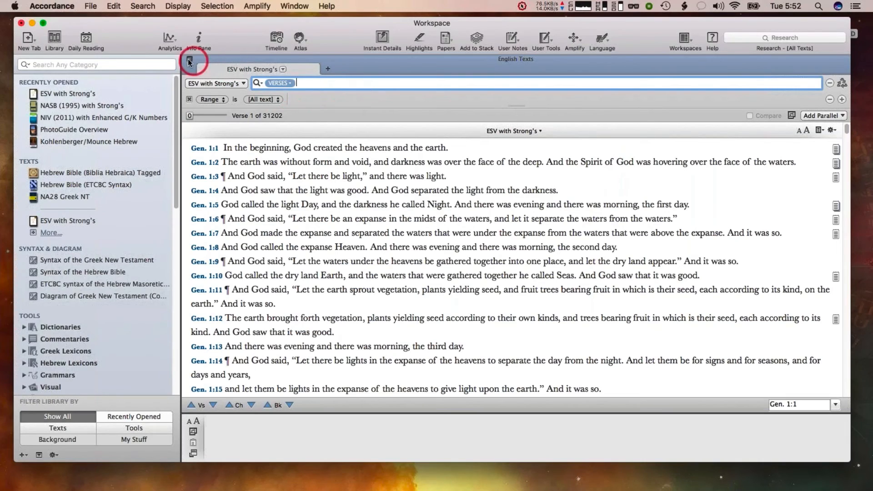
click(187, 59)
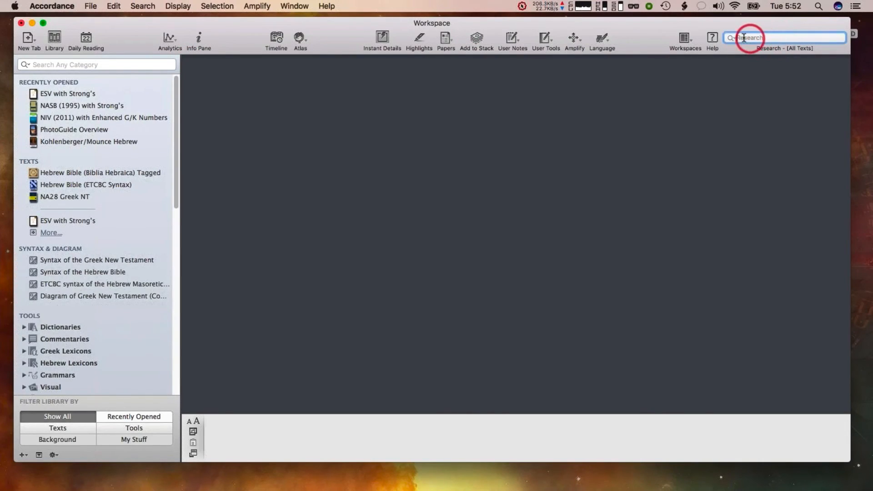
Run a research search for love across the [Custom] group from the toolbar research field
click(733, 38)
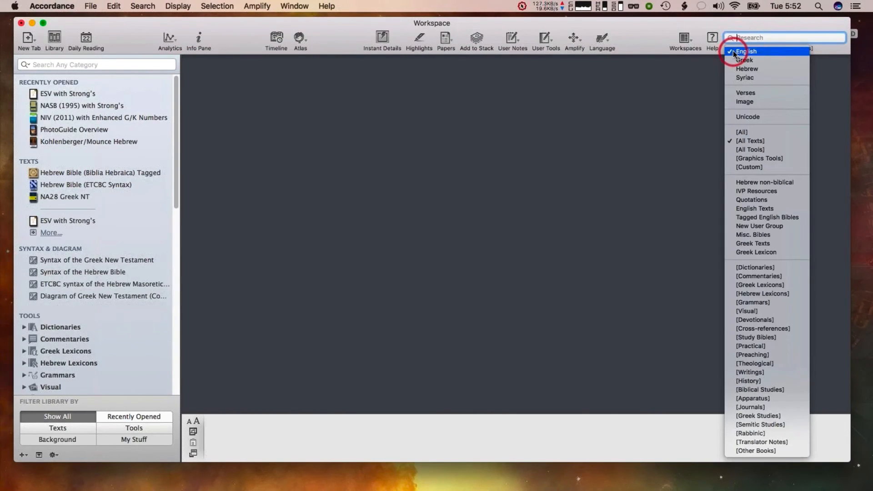
click(746, 168)
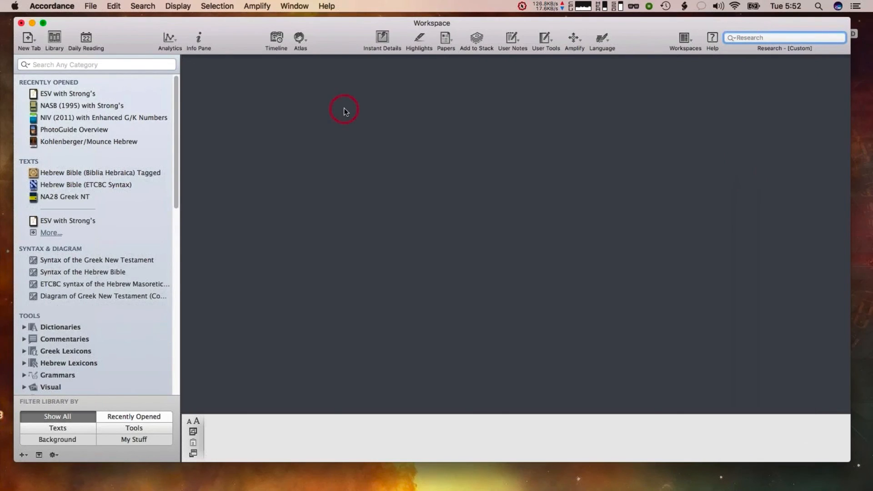
click(729, 38)
click(748, 167)
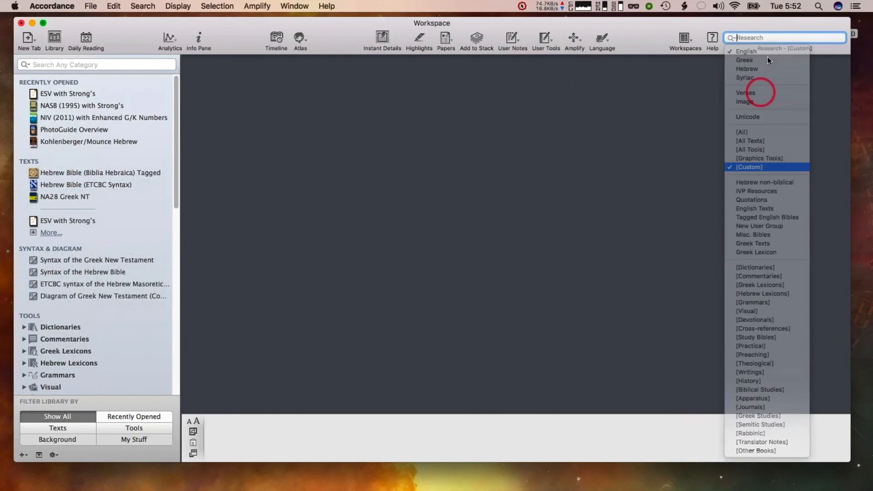
text(love)
key(Return)
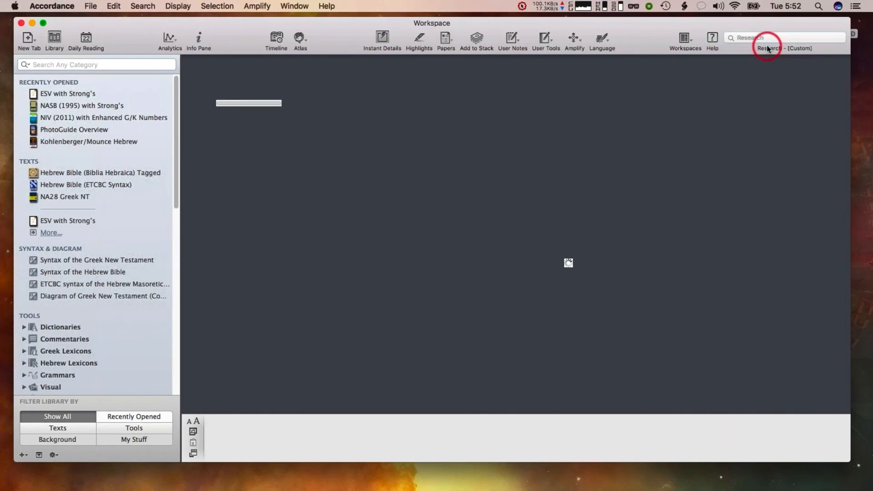
Edit the custom research group to add NRSV with Strong's as a text
click(504, 110)
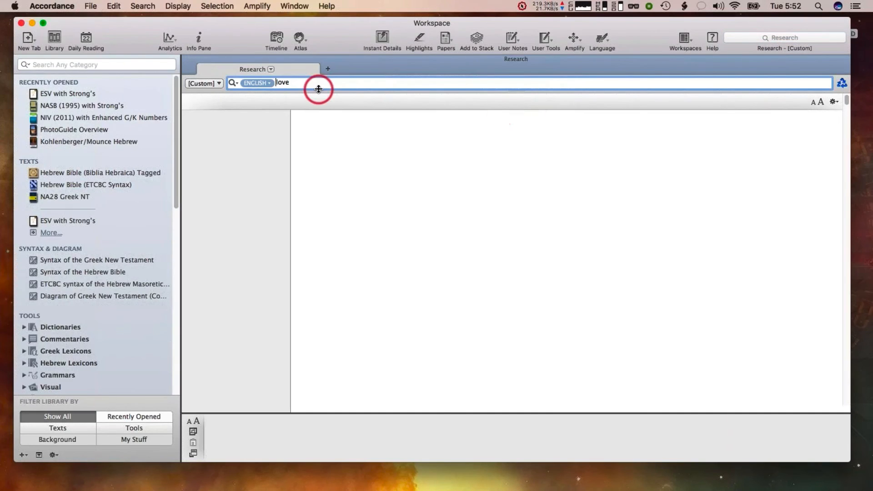
click(205, 83)
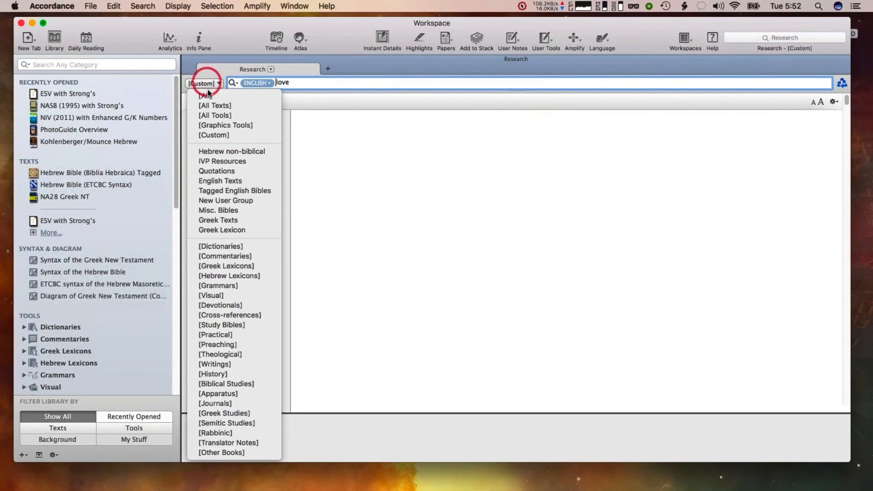
click(207, 135)
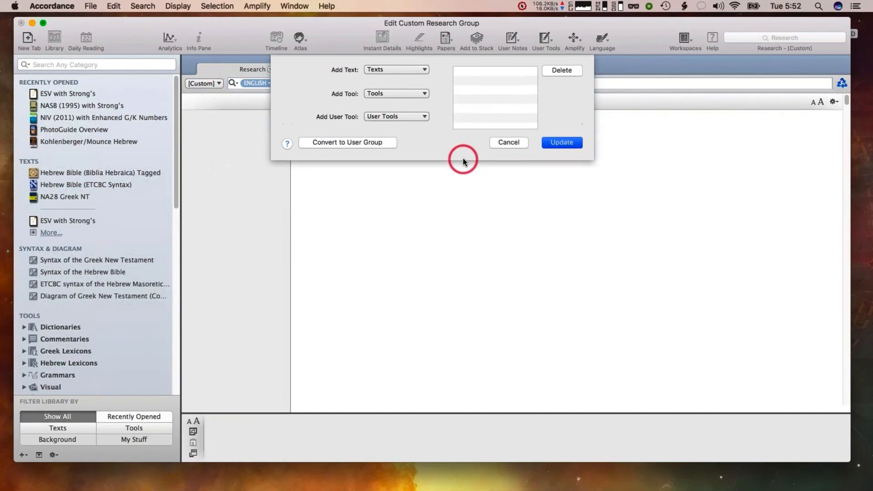
click(387, 69)
click(371, 118)
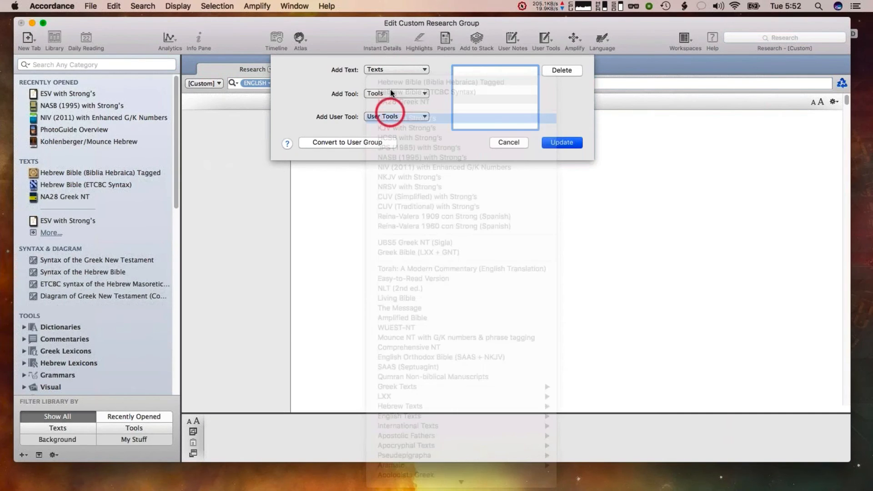
click(386, 69)
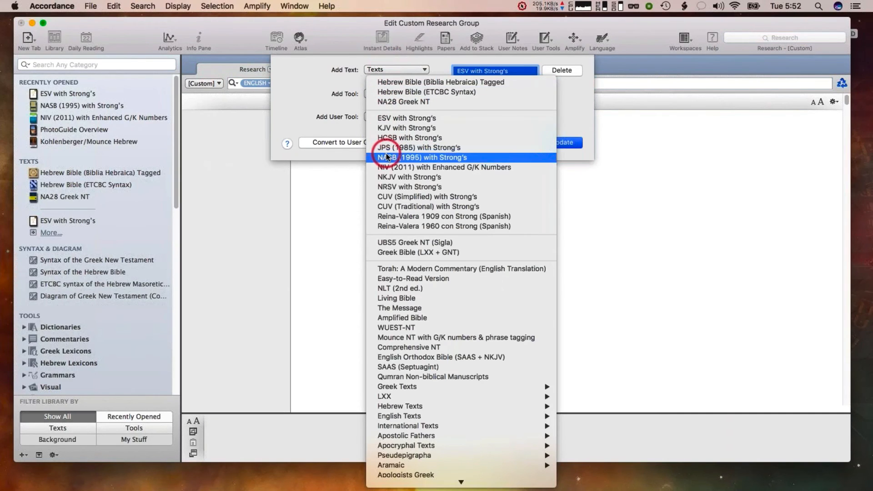
click(414, 186)
click(560, 142)
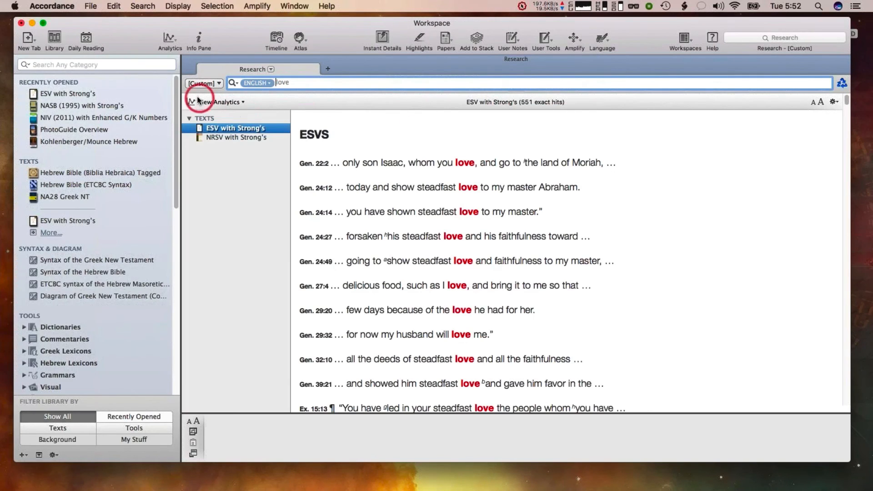
Show the analytics pie chart comparing ESV with Strong's and NRSV with Strong's, without the combined ring
click(208, 101)
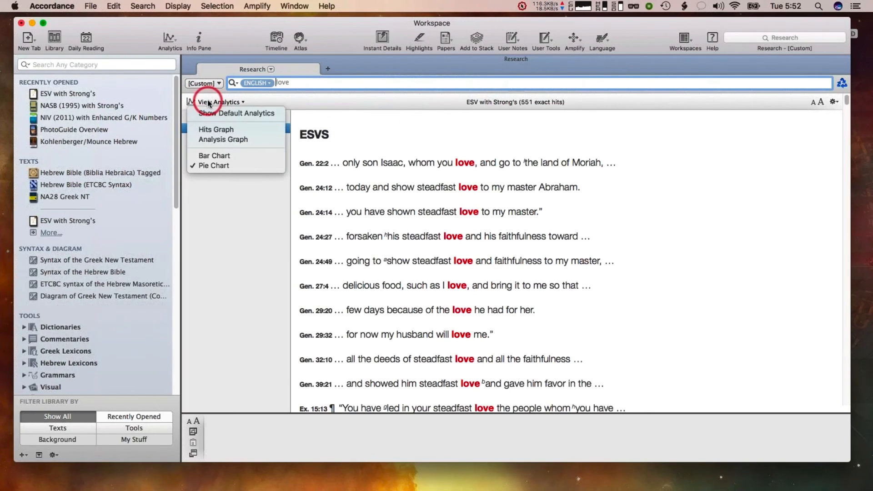
click(206, 165)
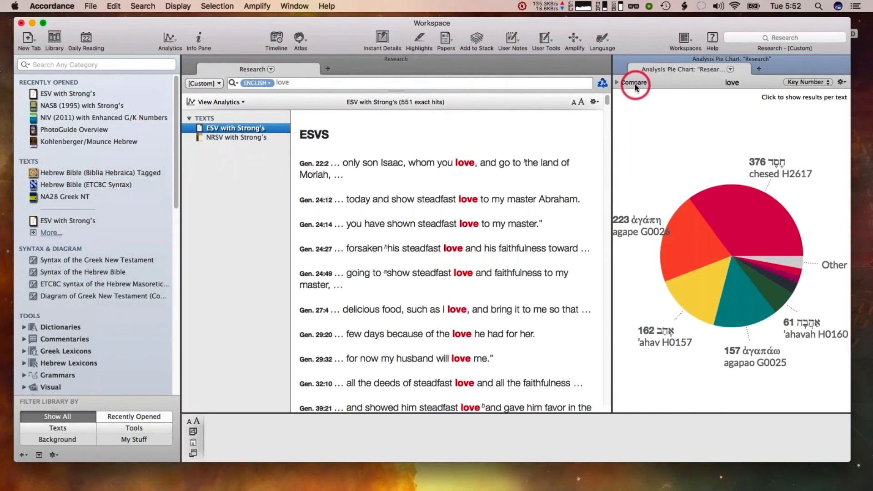
click(618, 82)
click(634, 111)
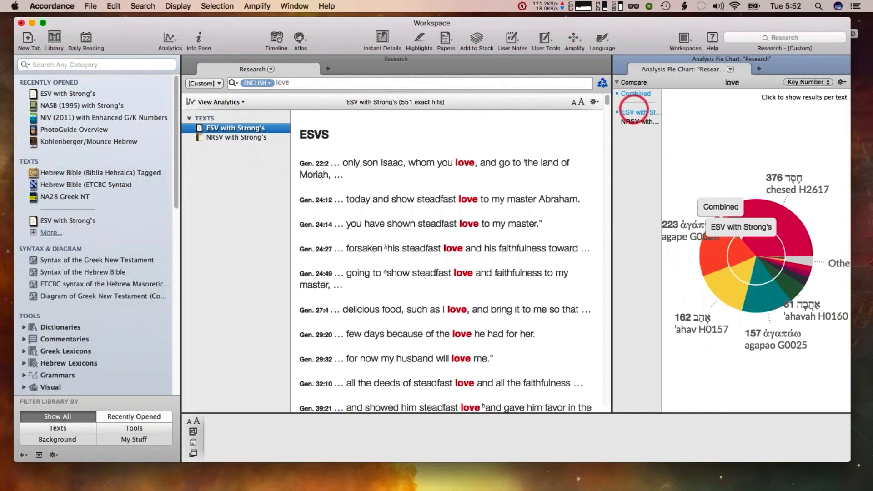
click(634, 120)
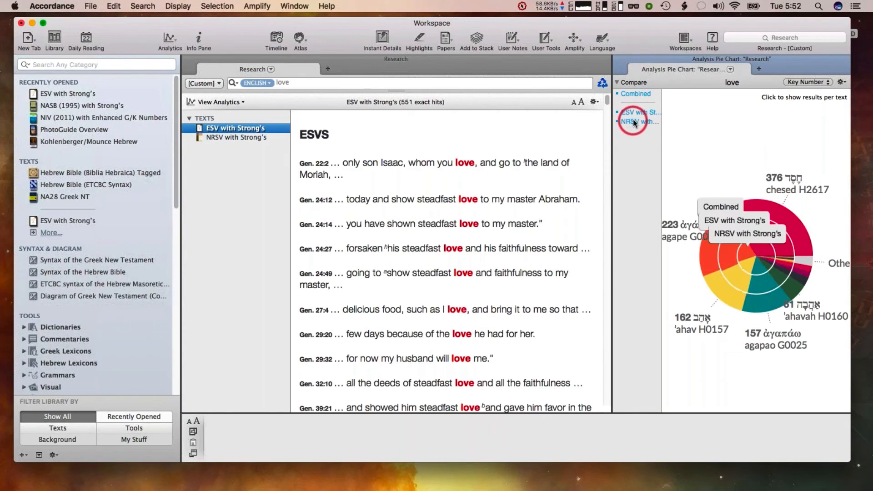
click(635, 93)
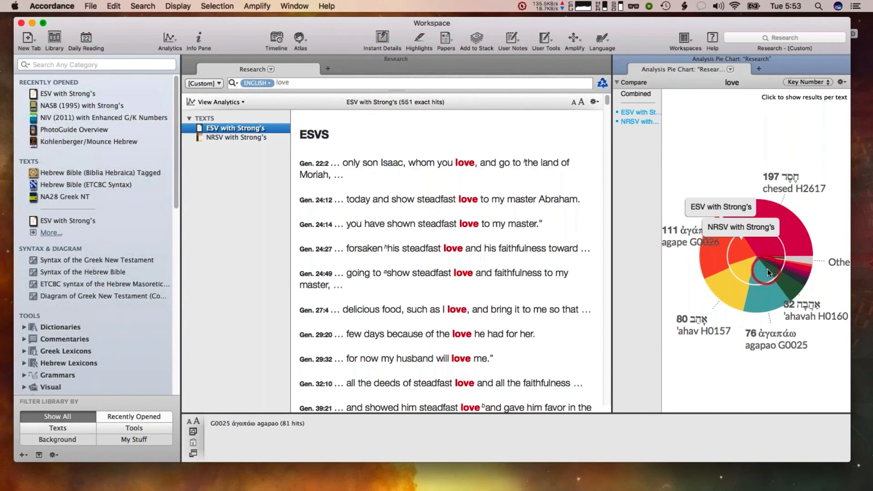
Change the search to lov* and compare ESV and NRSV in the pie chart without the combined ring
click(296, 82)
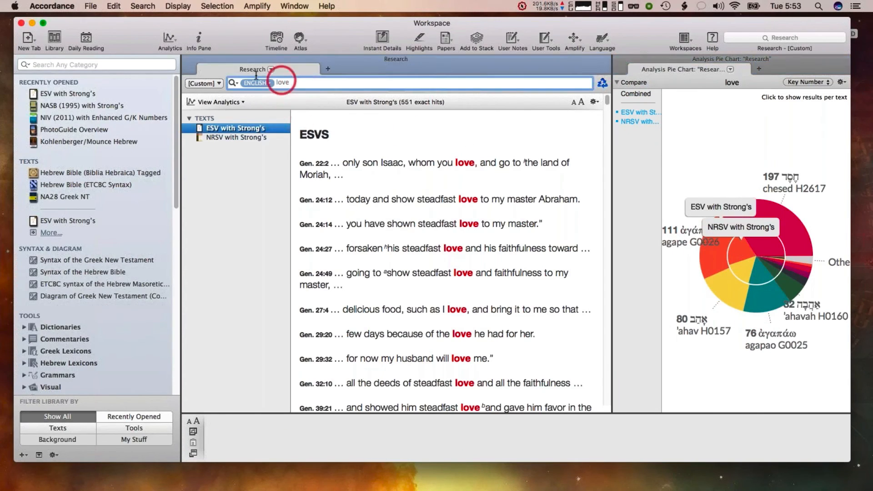
key(BackSpace)
text(lov)
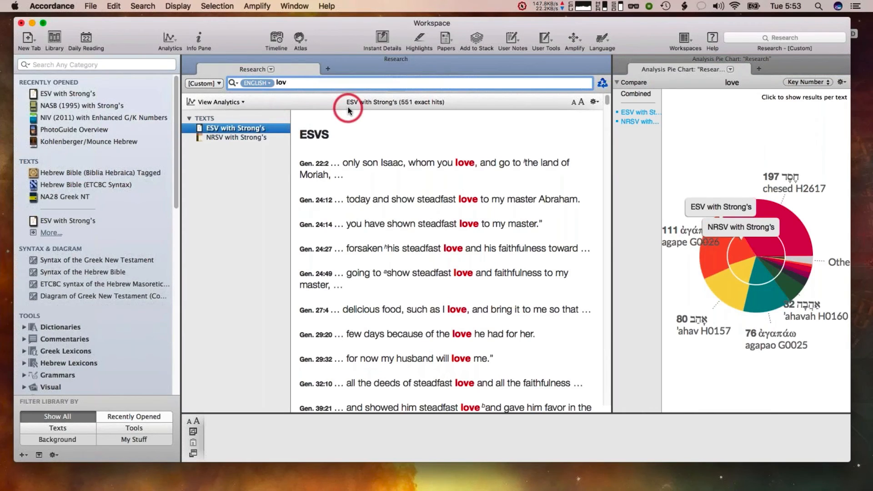
text(*)
key(Return)
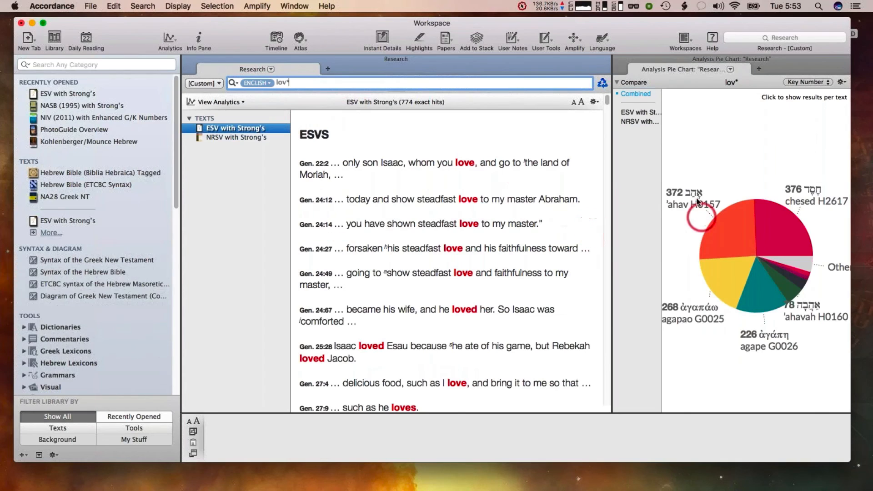
click(633, 114)
click(636, 93)
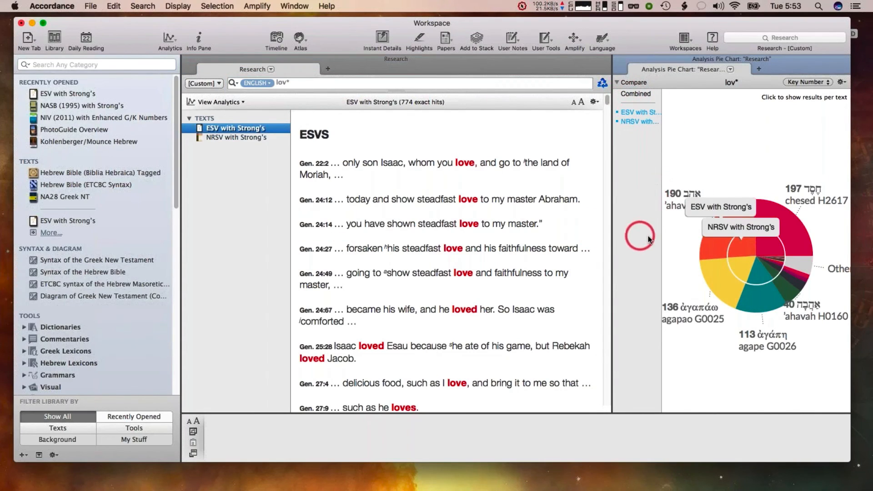
Add KJV with Strong's to the custom research group
click(211, 85)
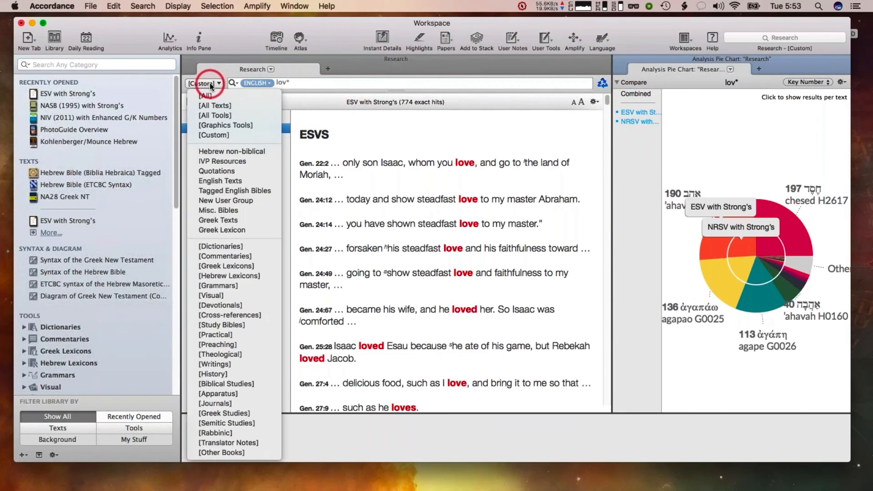
click(212, 135)
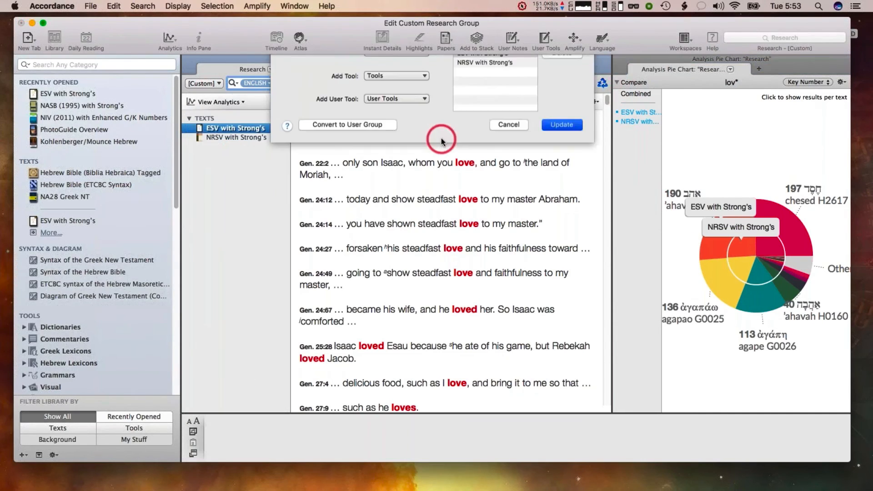
click(394, 72)
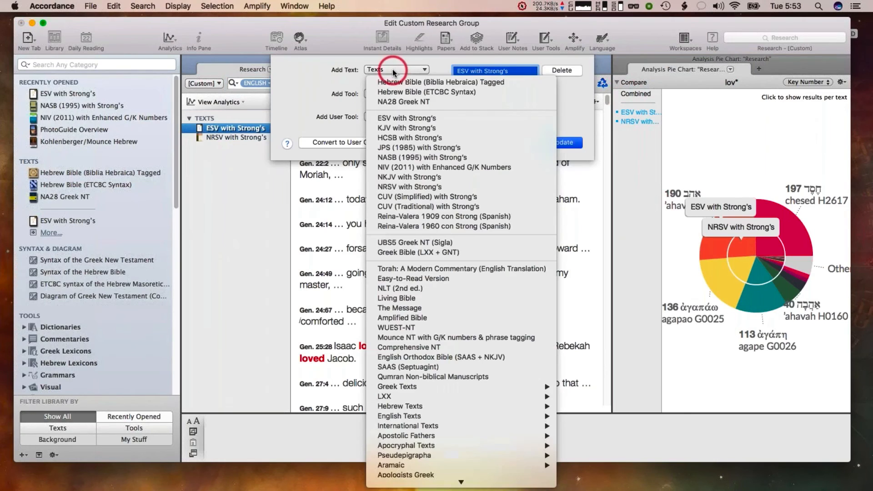
click(395, 128)
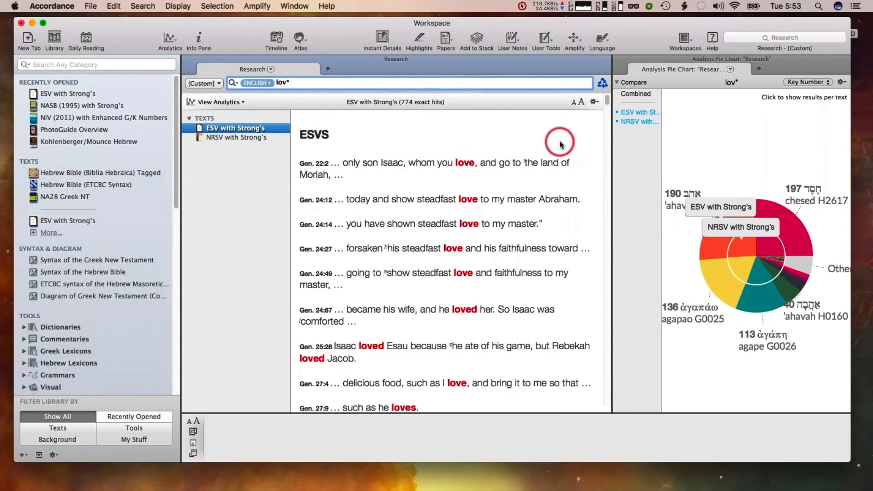
Compare ESV with Strong's and KJV with Strong's in the pie chart, leaving out the combined ring
click(634, 113)
click(631, 131)
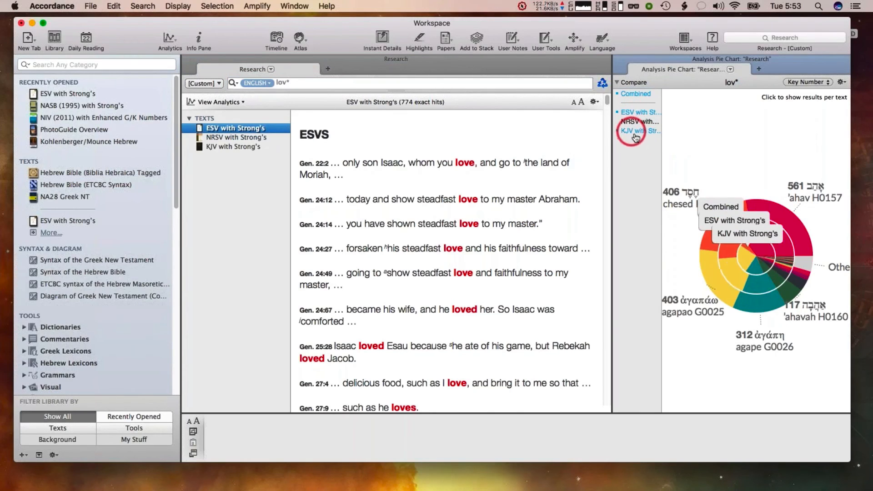
click(628, 95)
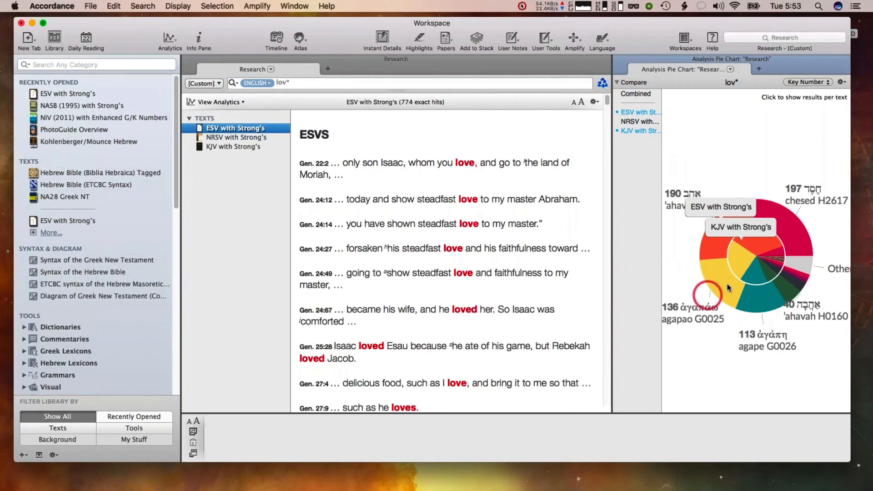
mouse_move(734, 271)
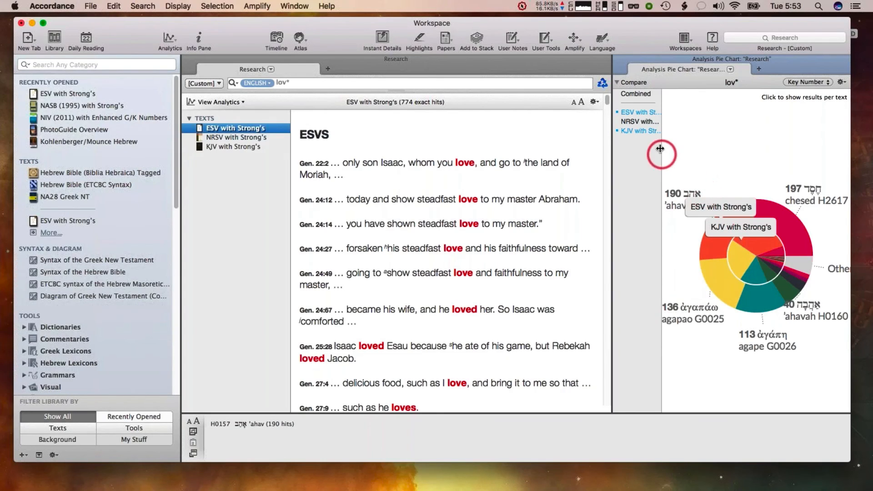
Close the pie chart pane and the research tab, and open the Timeline
click(619, 59)
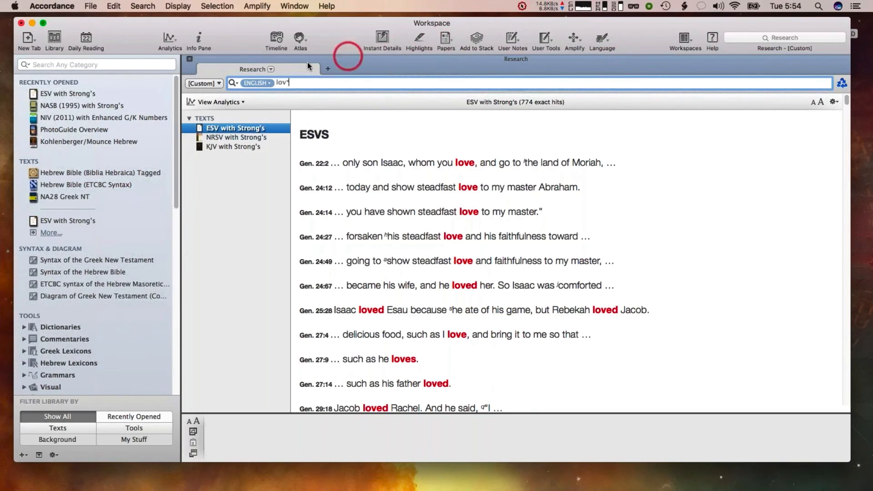
click(188, 60)
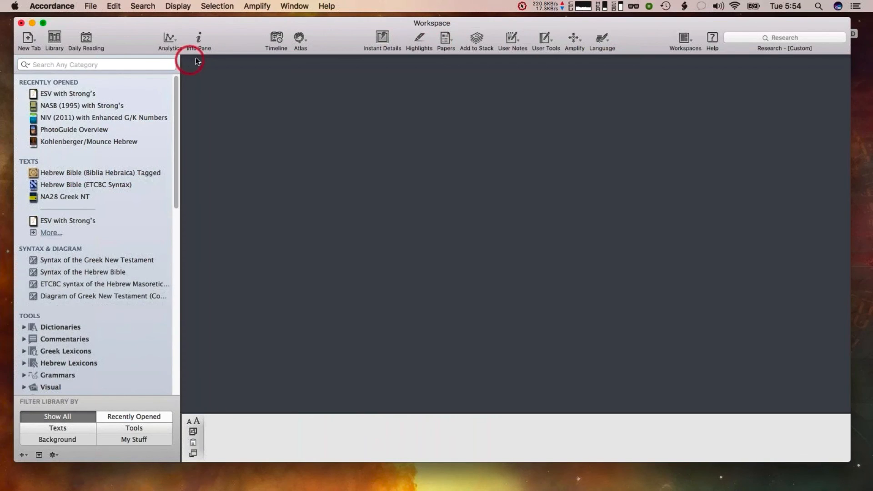
click(275, 39)
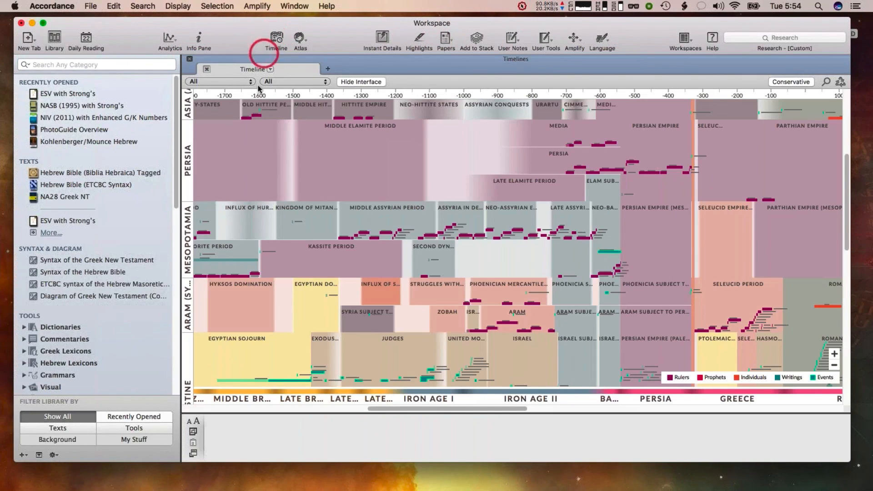
Zoom the timeline into the Mesopotamia period around -1160 to -520 and open the region layer definitions, then cancel them
drag(394, 138, 634, 318)
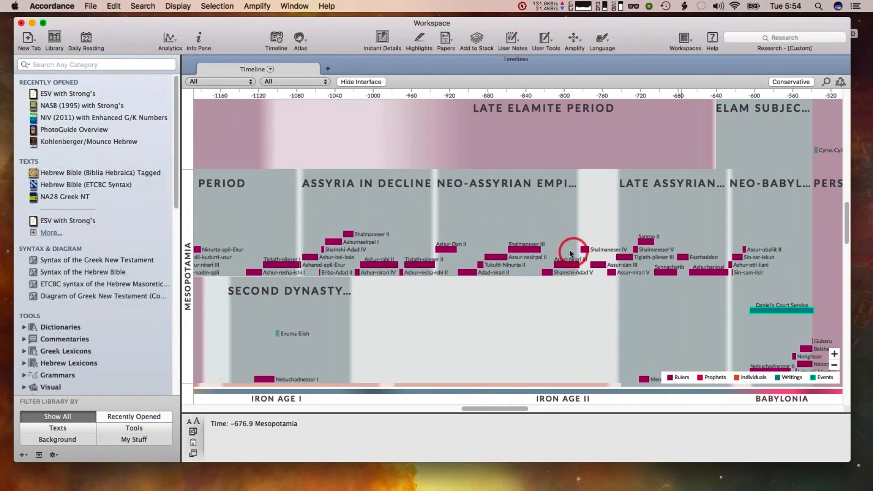
right_click(374, 152)
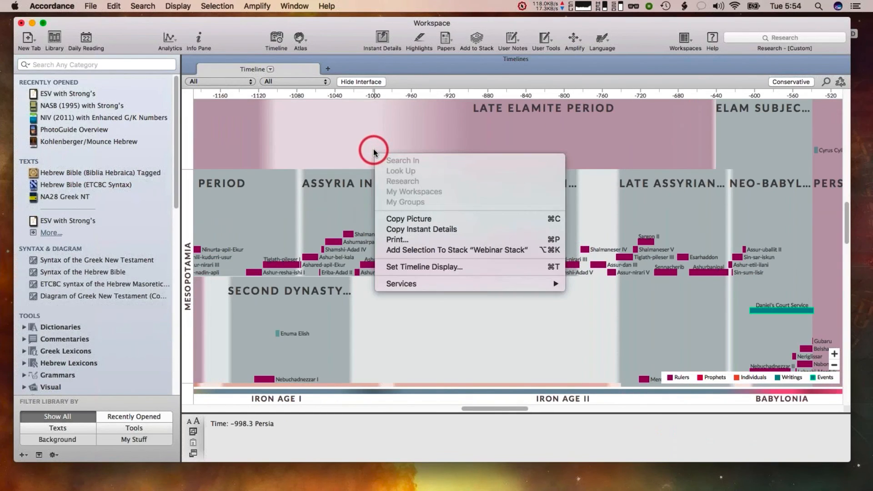
click(234, 81)
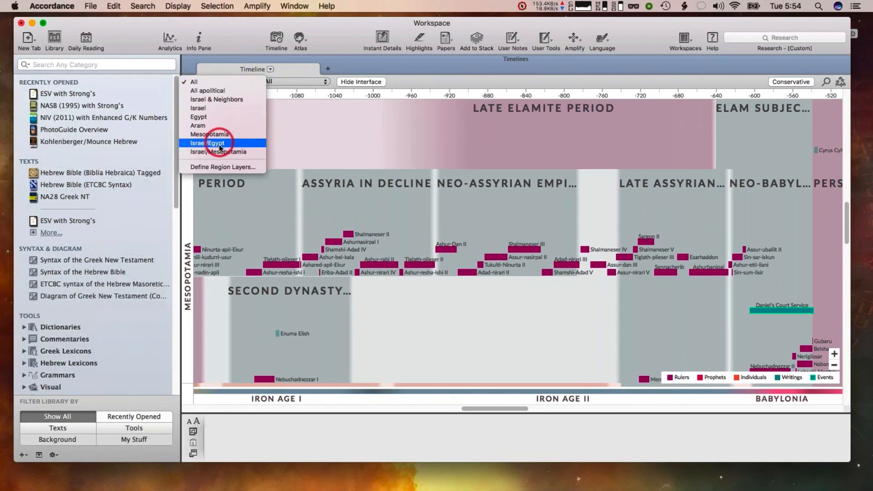
click(220, 166)
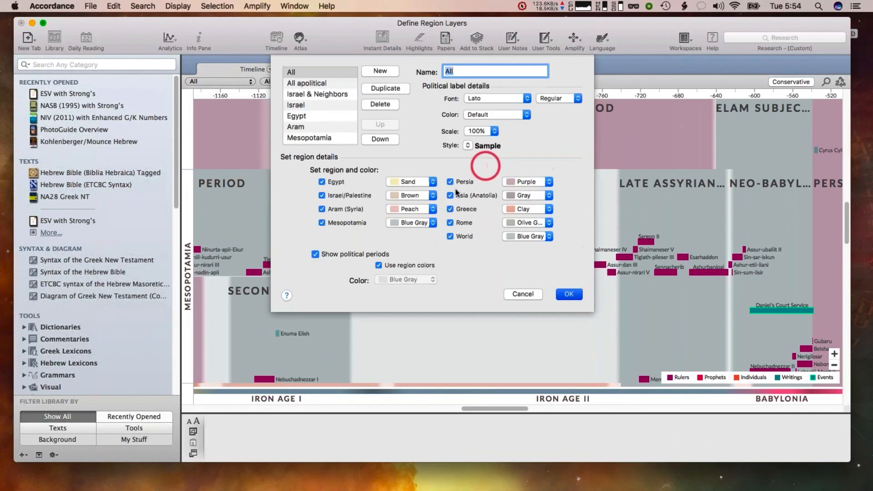
click(514, 293)
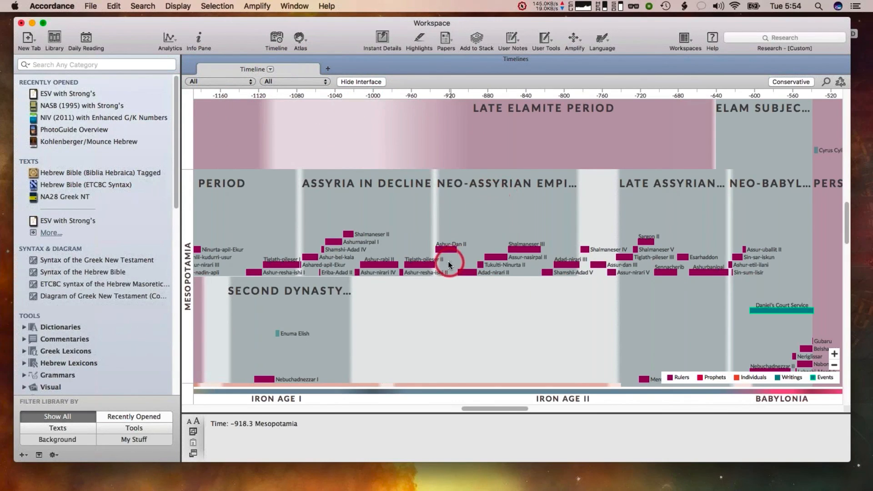
Inspect the Ashur-Dan II and Shalmaneser III ruler entries on the timeline
click(446, 247)
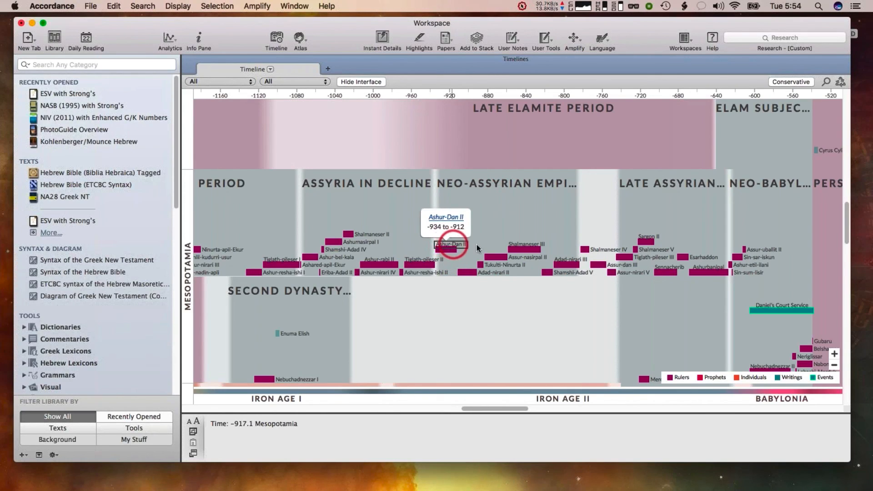
click(528, 248)
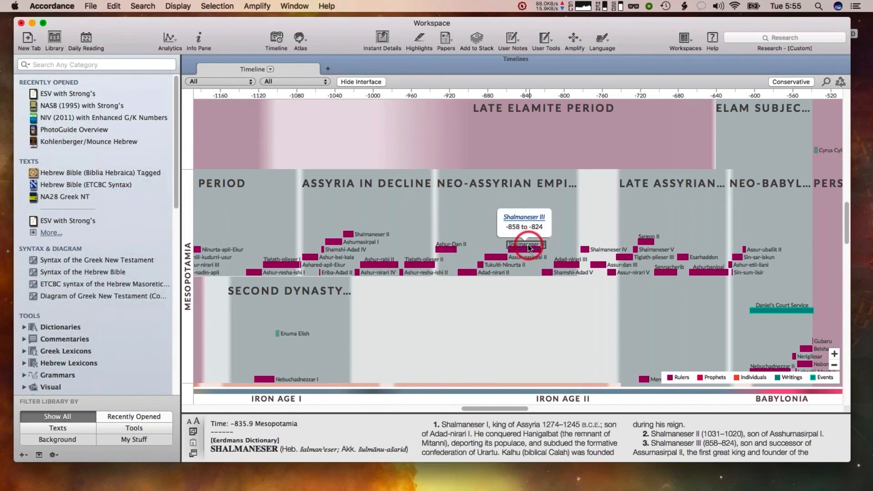
click(396, 157)
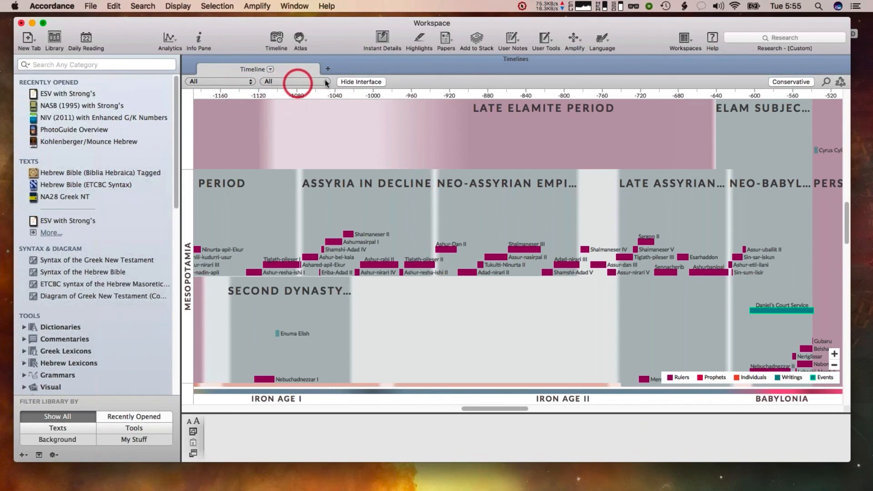
Hide the timeline's interface
click(362, 82)
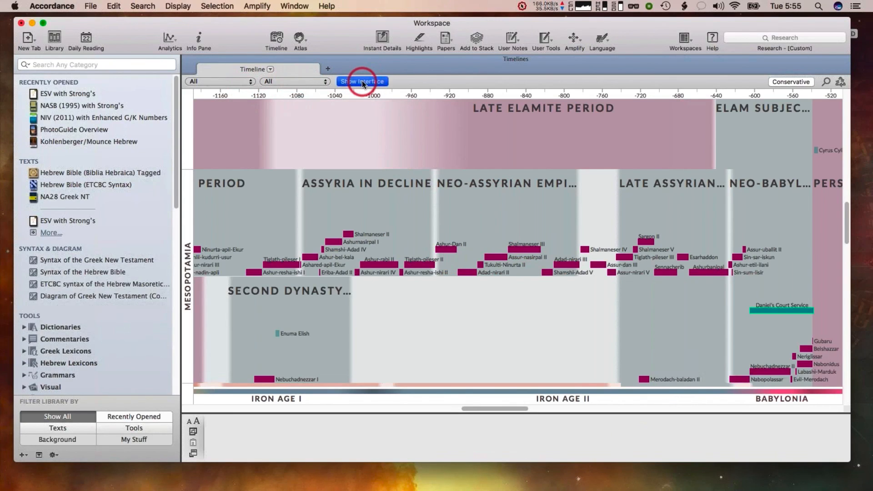
click(363, 83)
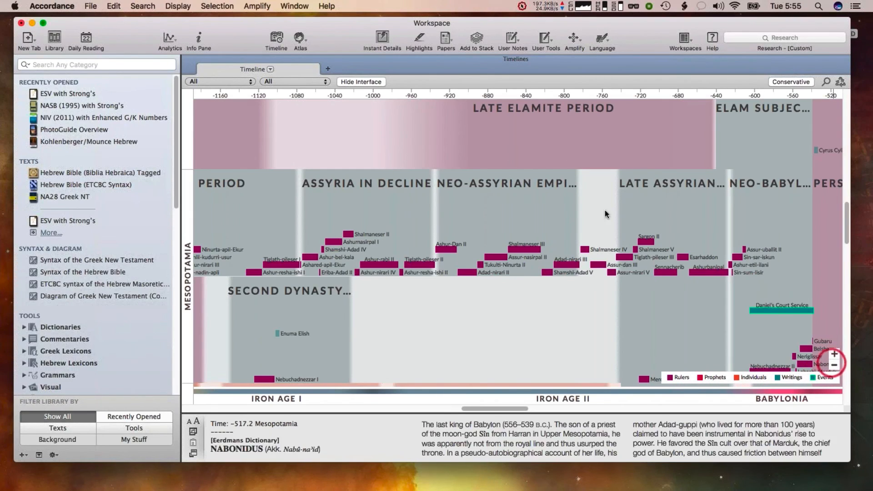
click(362, 82)
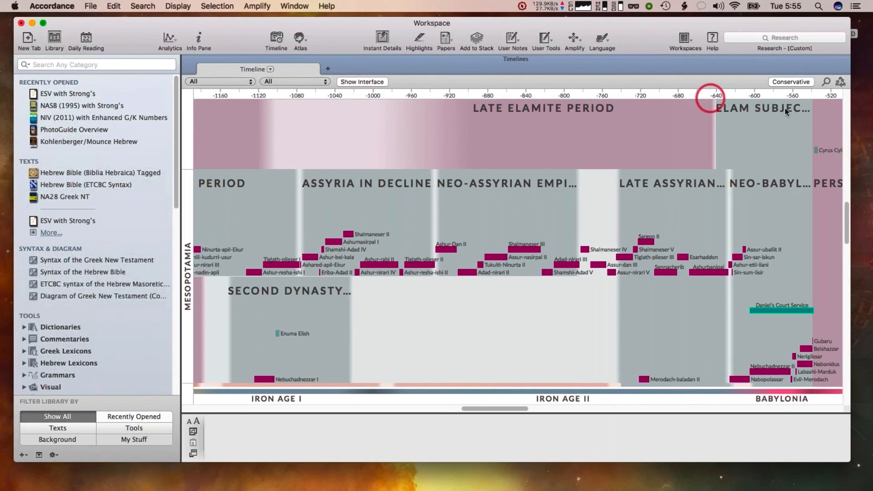
Switch the timeline dating to Critical and back to Conservative
click(804, 83)
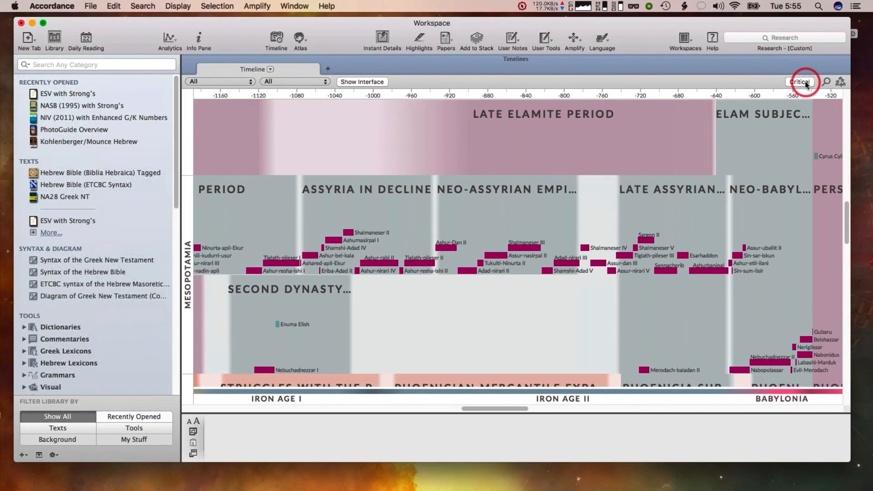
click(801, 83)
click(795, 83)
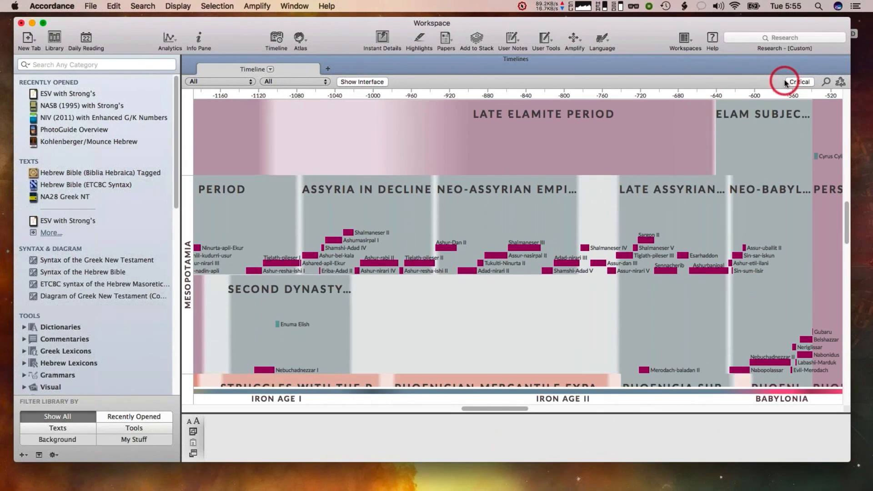
click(792, 82)
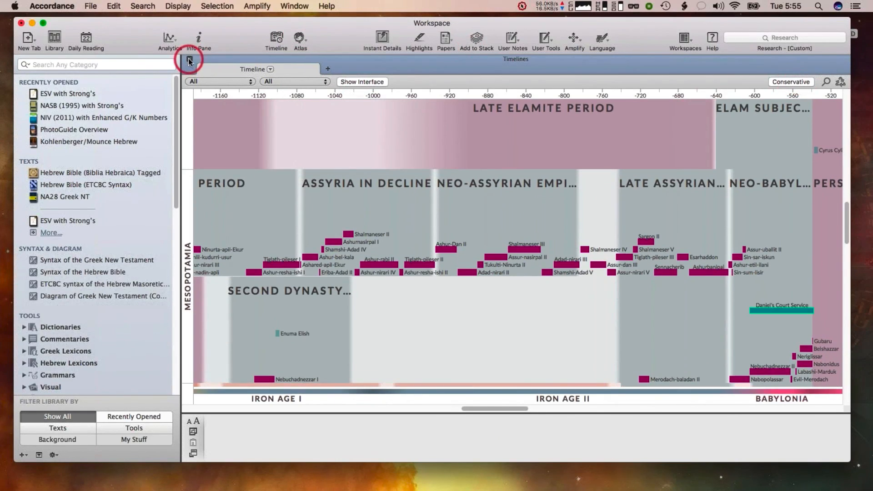
Close the Timeline tab and open the Keyboard Shortcuts page of Preferences
click(189, 59)
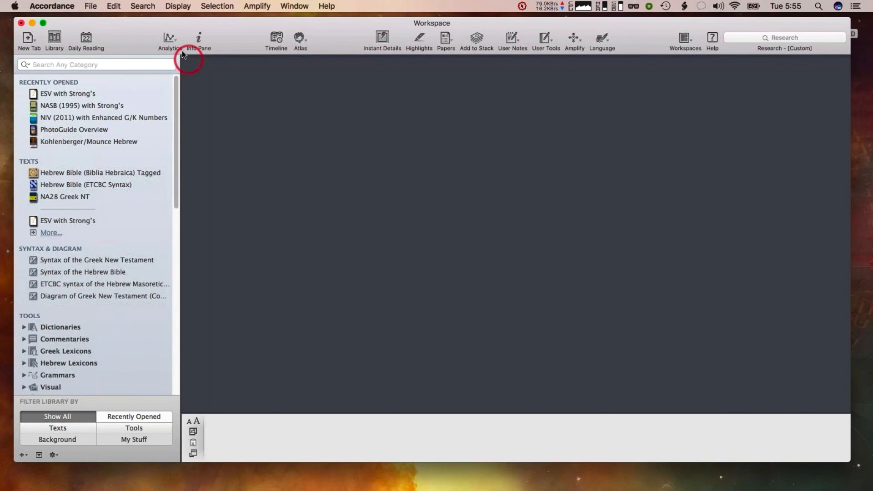
click(50, 5)
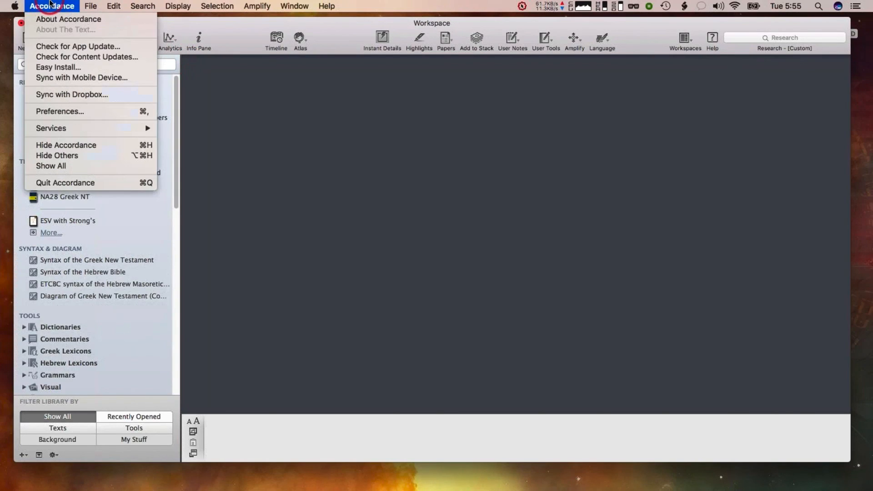
click(75, 112)
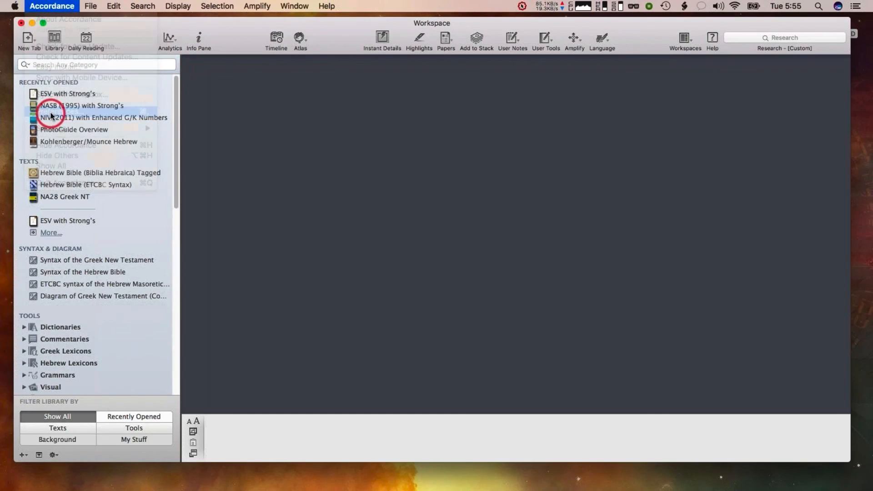
click(55, 6)
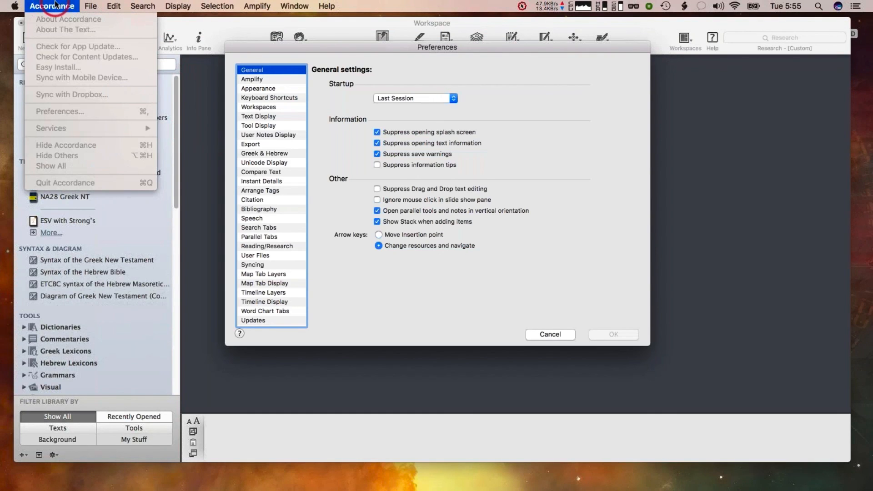
mouse_move(115, 5)
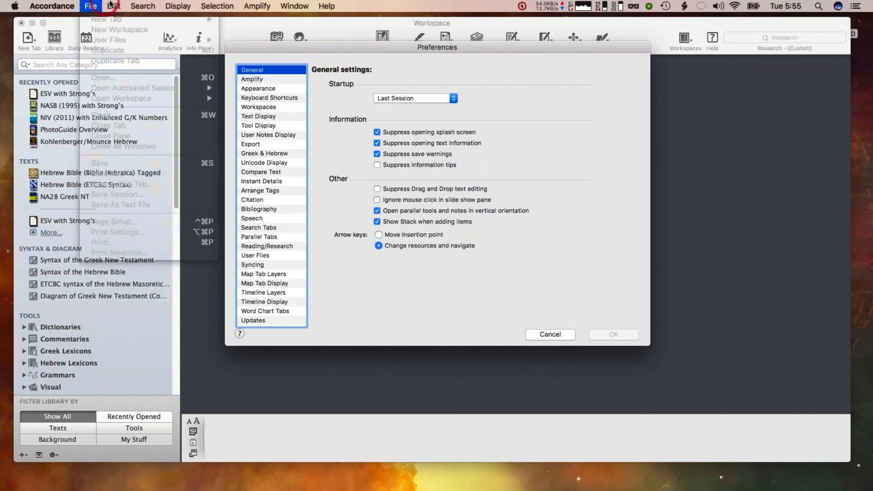
click(218, 35)
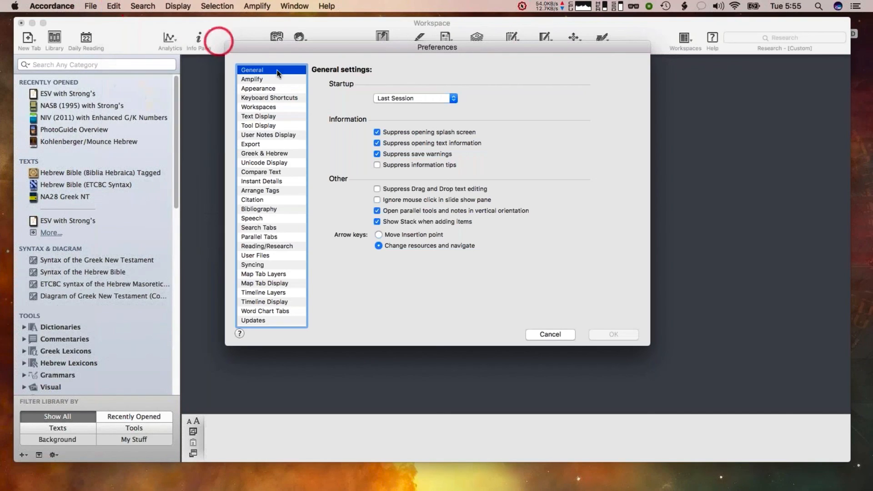
click(278, 98)
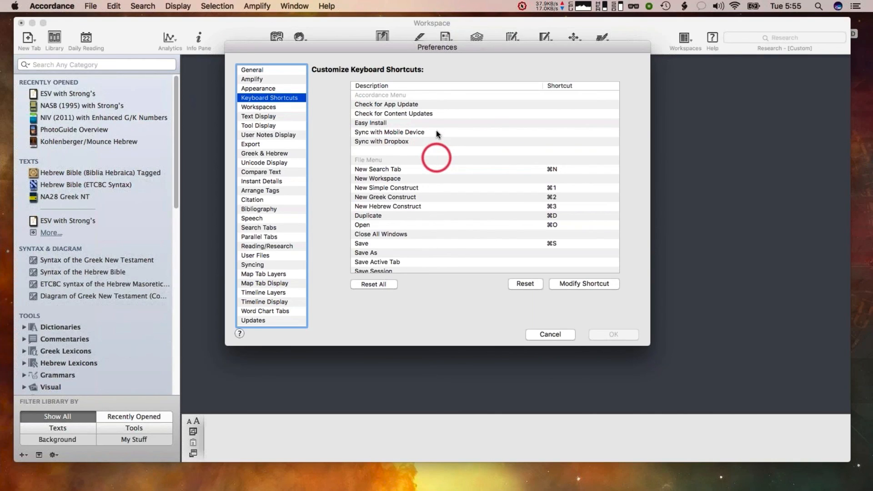
Browse the list of customizable keyboard shortcuts
drag(400, 49, 409, 58)
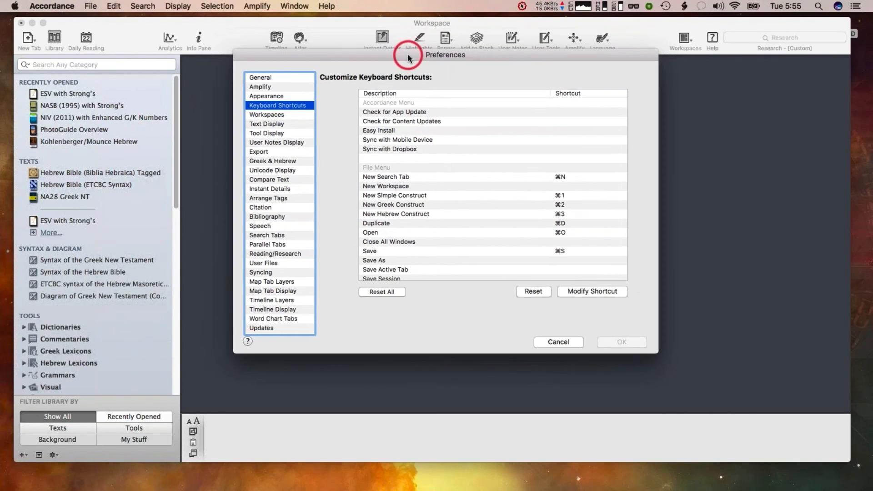
click(142, 5)
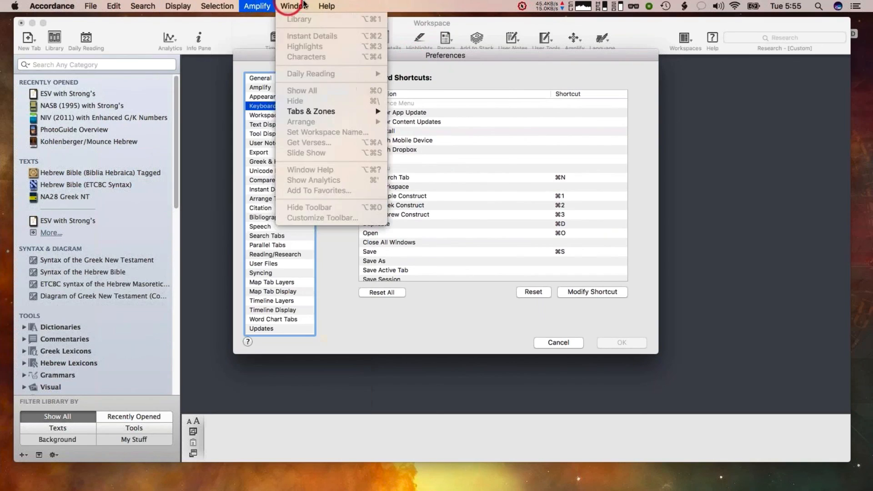
click(114, 6)
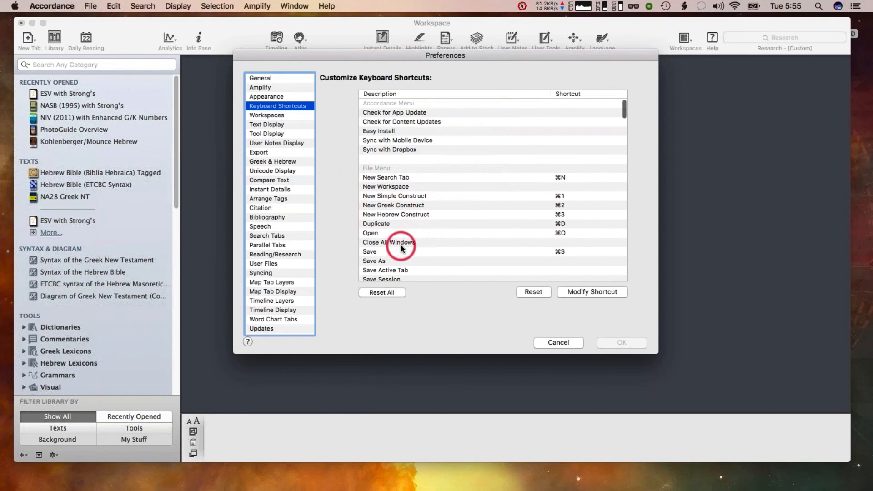
scroll(402, 245, down, 2)
scroll(403, 248, down, 8)
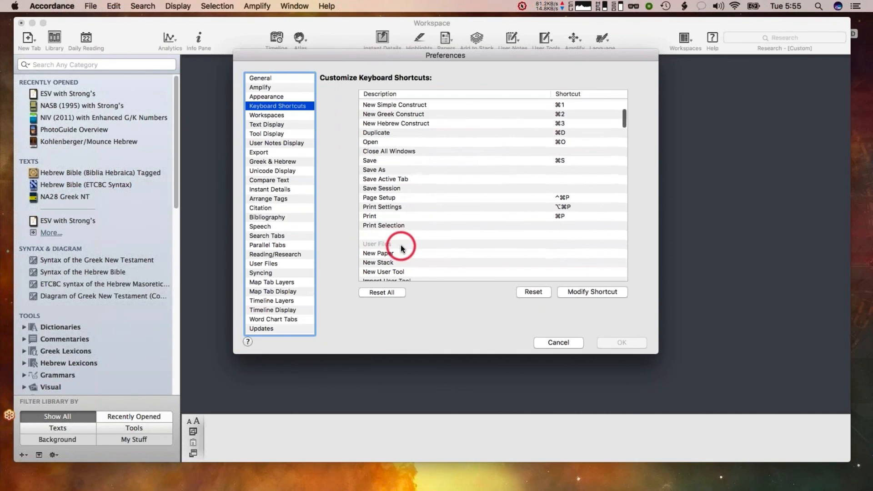
scroll(403, 248, down, 4)
scroll(402, 243, down, 9)
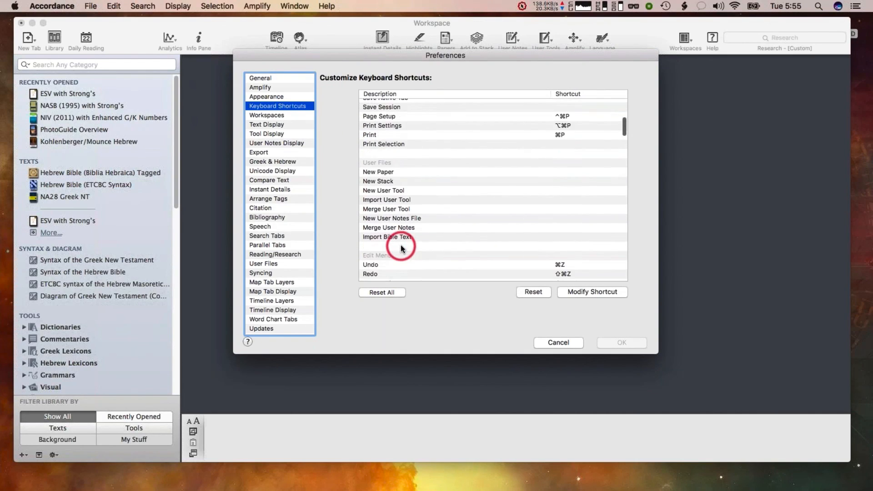
Open the shortcut editor for Copy As Citation, cancel it, and close Preferences
click(382, 244)
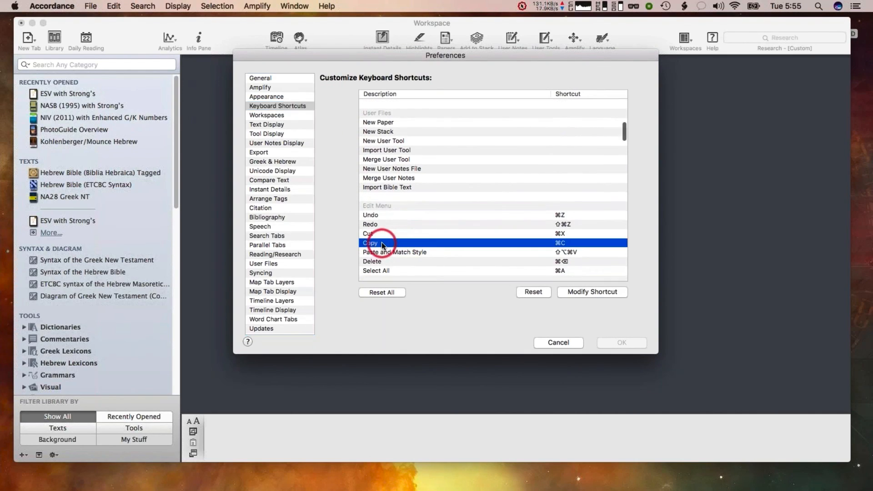
scroll(383, 248, down, 4)
click(383, 277)
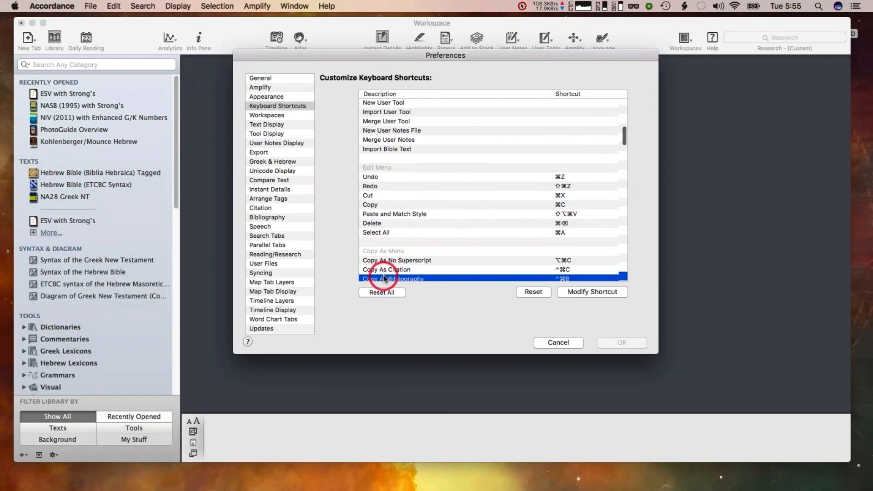
click(384, 266)
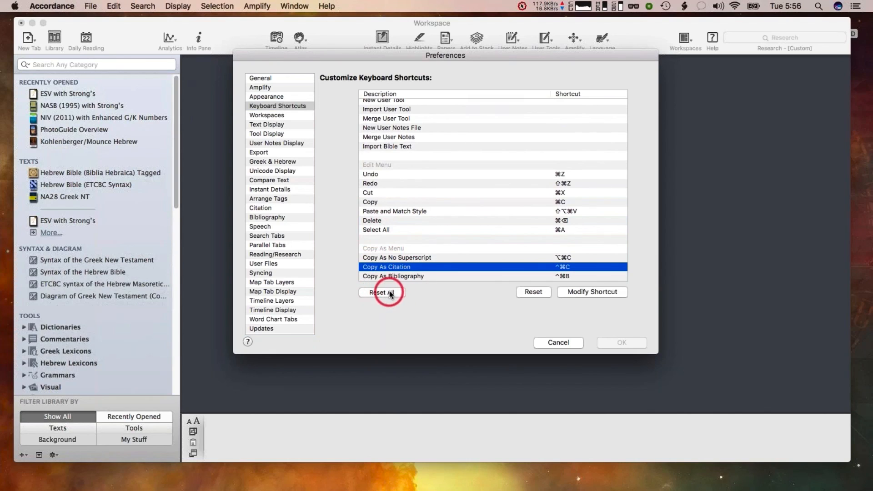
click(583, 293)
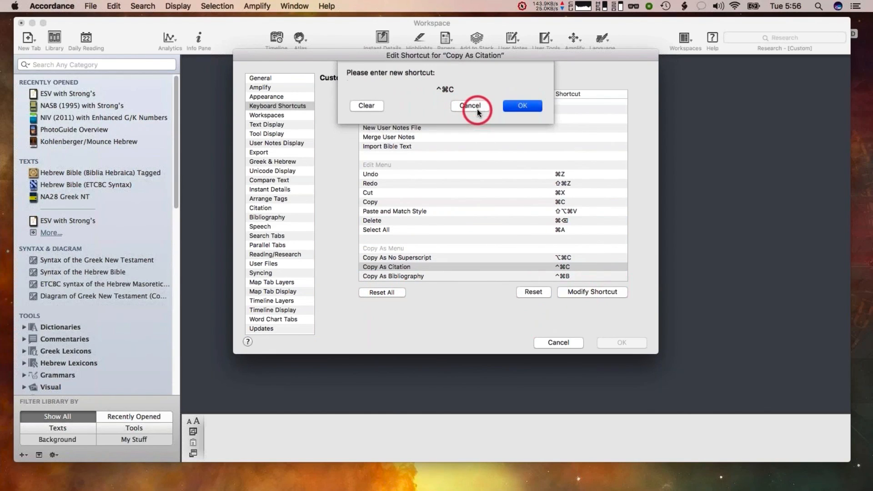
click(477, 110)
click(556, 343)
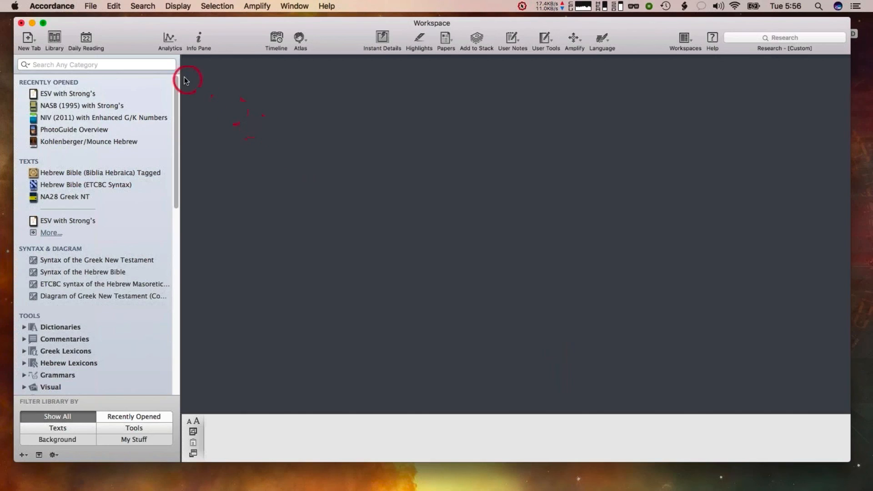
Examine the category options of the library search field
click(86, 65)
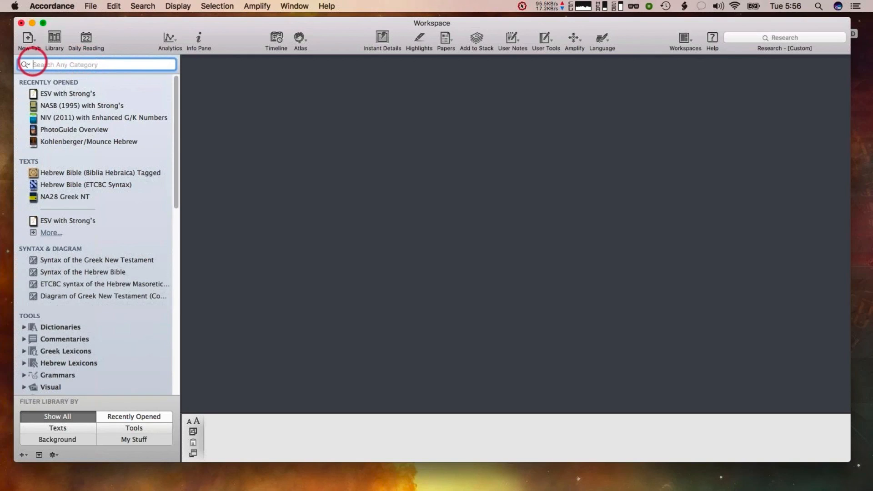
click(25, 65)
click(48, 65)
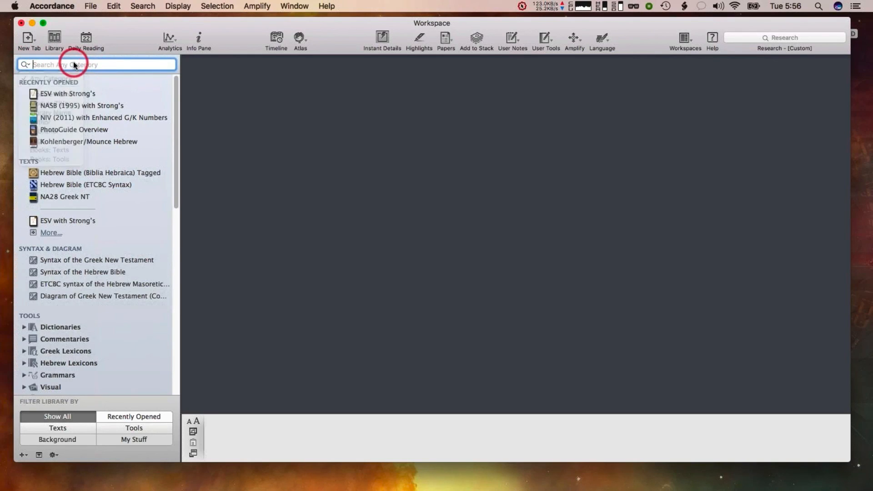
click(25, 64)
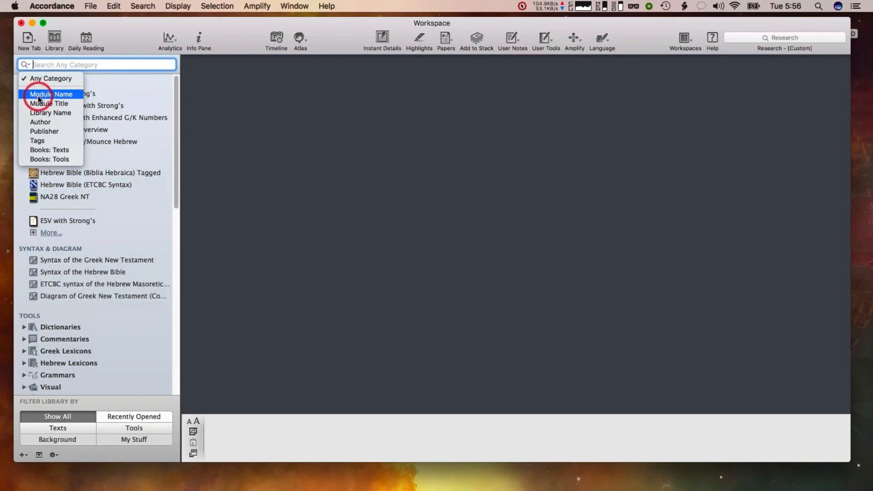
click(66, 64)
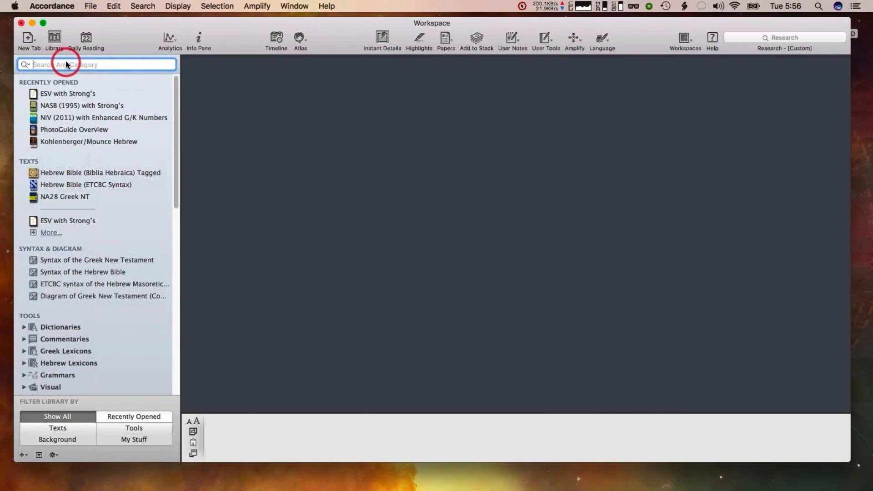
Search the library for "fee", then restrict the search category to Tags
text(fee)
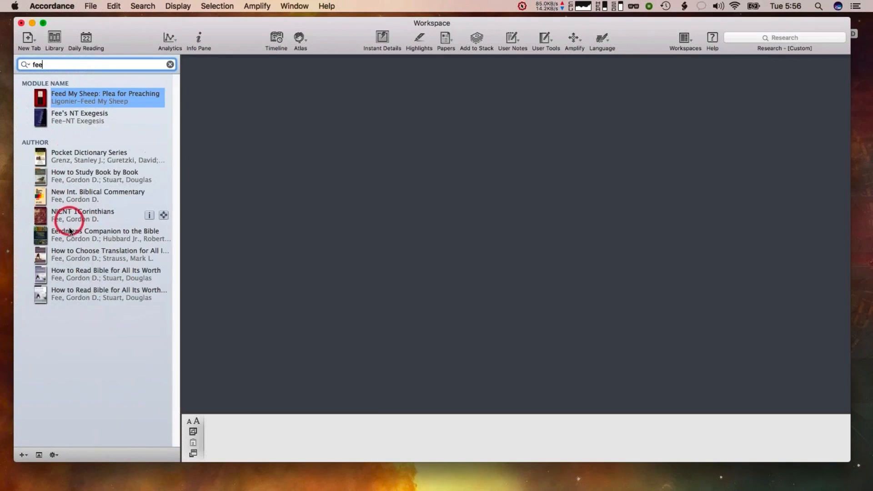
click(23, 65)
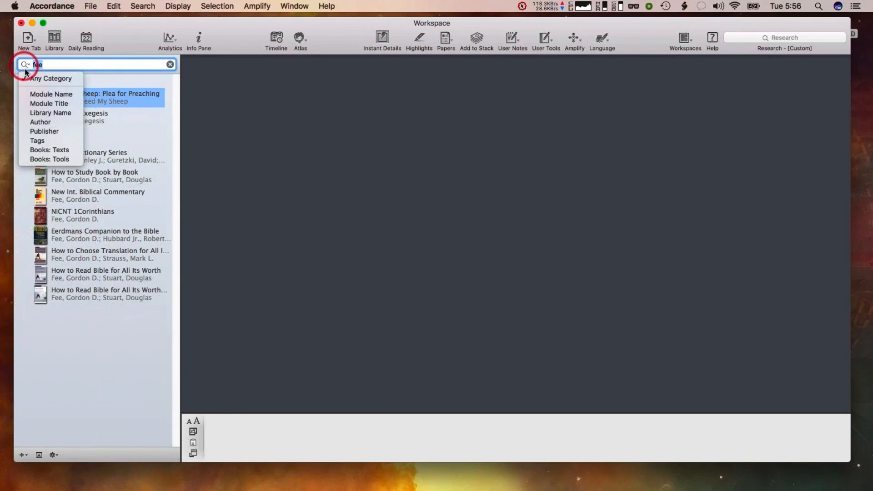
click(45, 143)
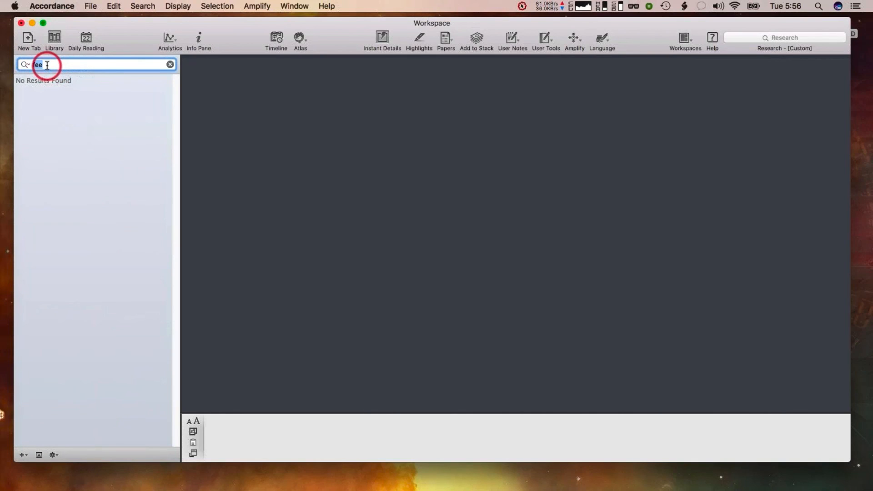
Replace the search text with "latin" to find modules tagged Latin
key(BackSpace)
text(latin)
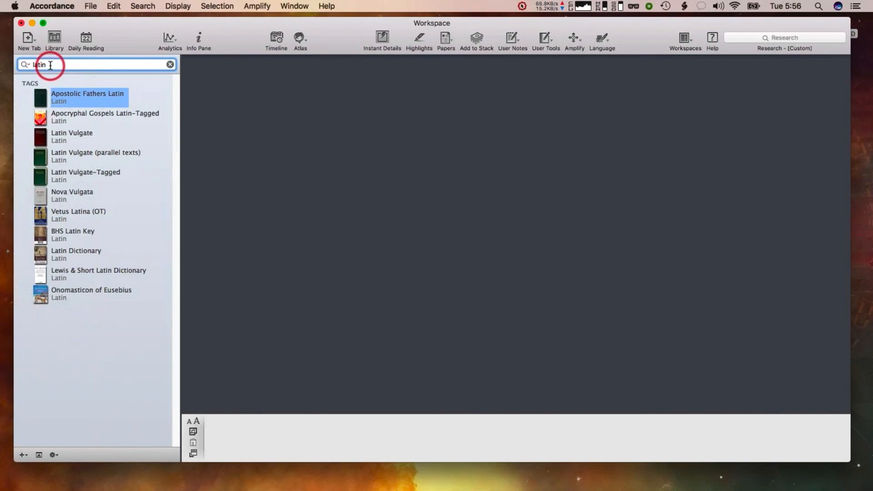
drag(50, 65, 31, 65)
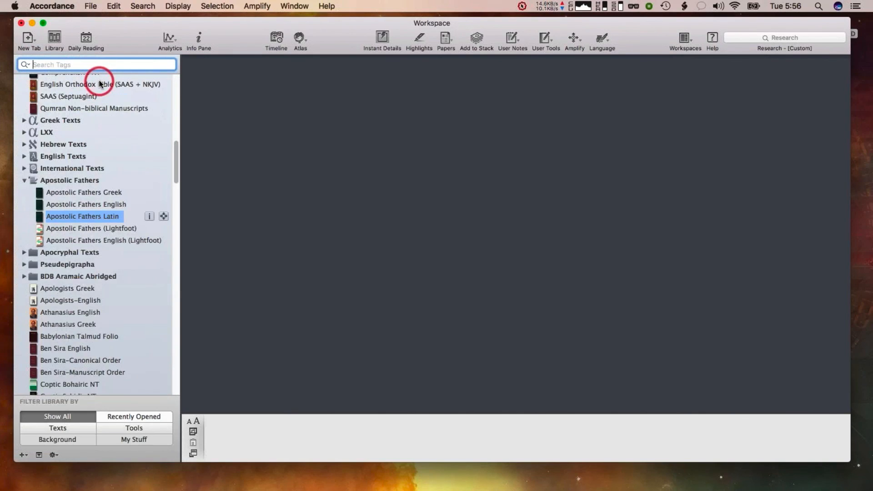
Search the tags for "be" and then clear the search field
click(49, 64)
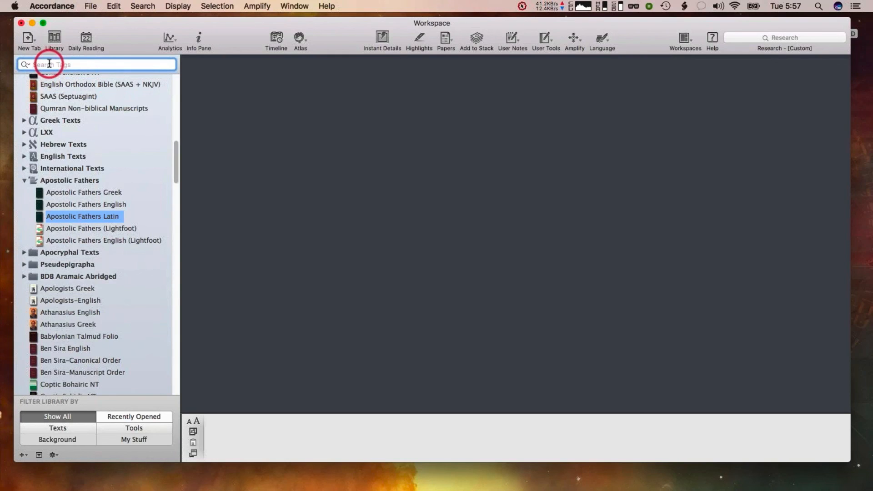
text(b)
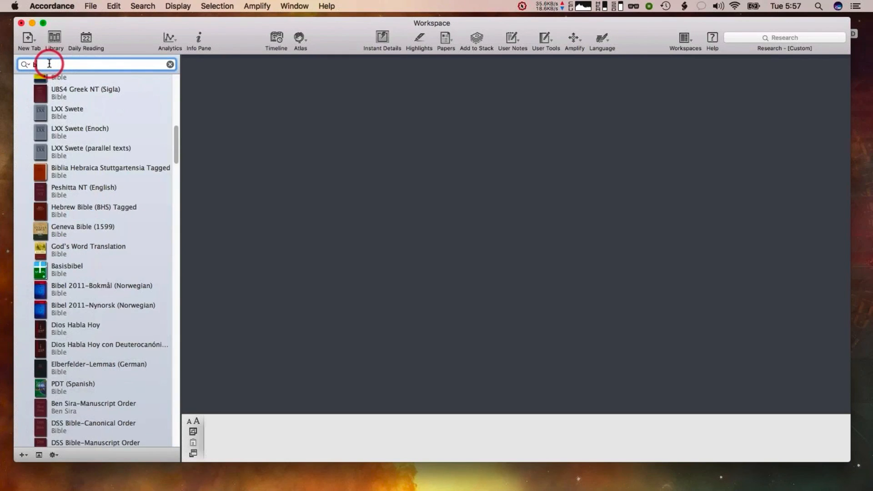
text(e)
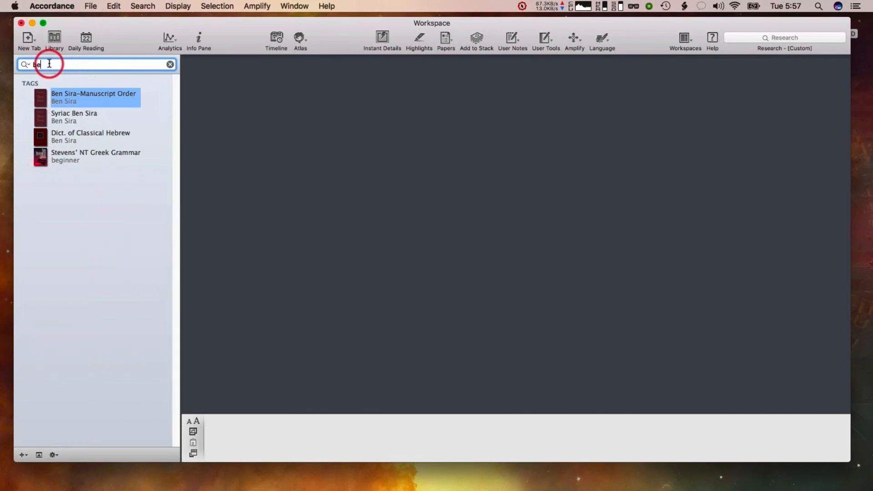
key(BackSpace)
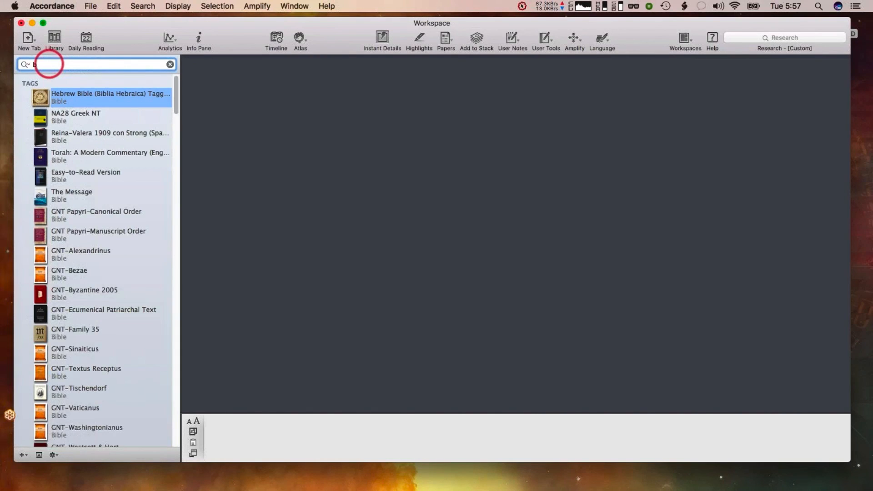
key(BackSpace)
text(be)
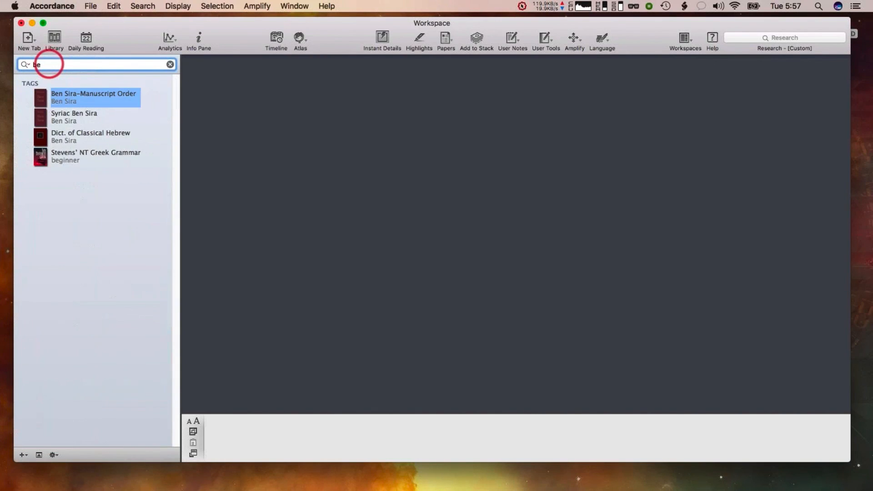
key(BackSpace)
key(BackSpace)
key(BackSpace)
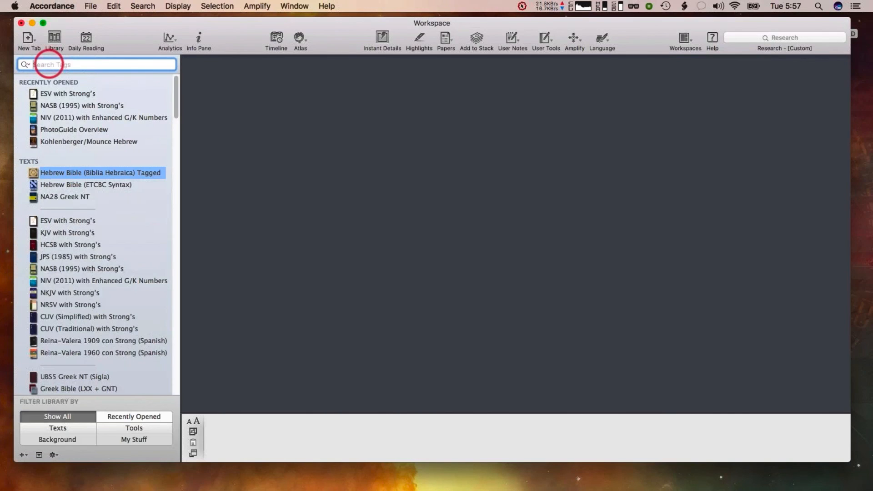
Set the search category back to Any Category and search the library for "bel"
click(25, 64)
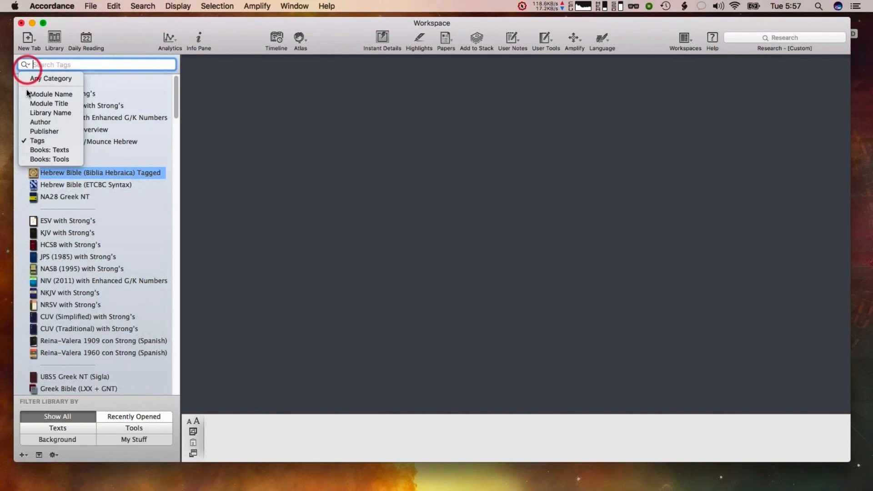
click(36, 78)
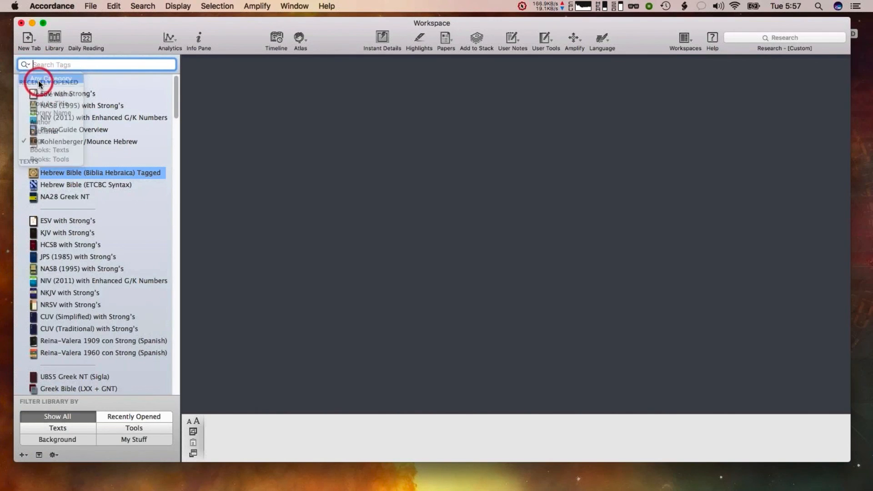
text(b)
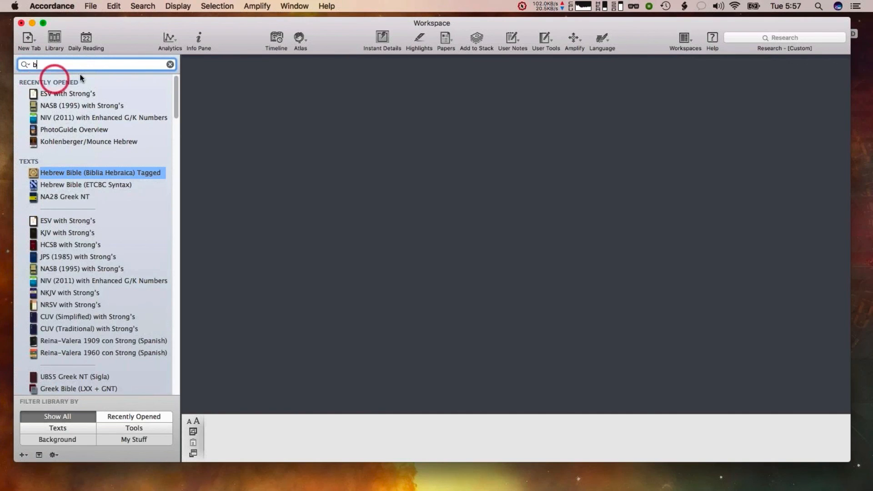
text(el)
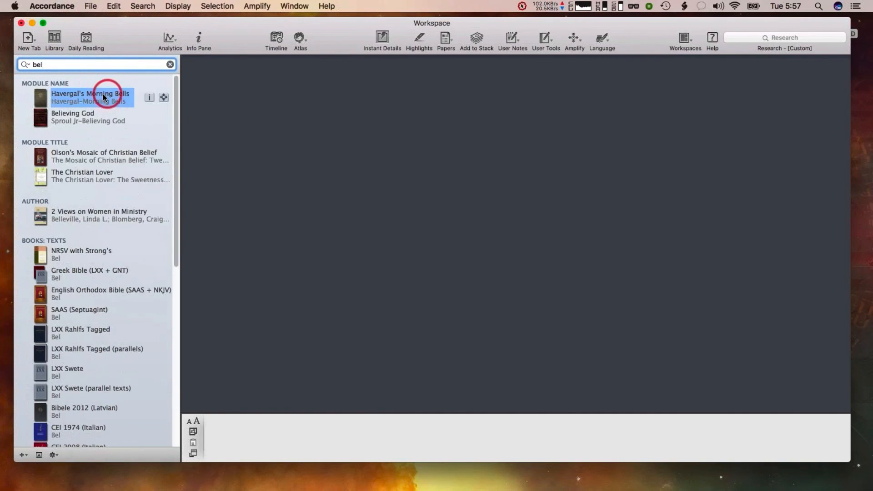
Scroll the results to the tools section and open Fortress Commentary at Bel and the Dragon
scroll(79, 189, down, 5)
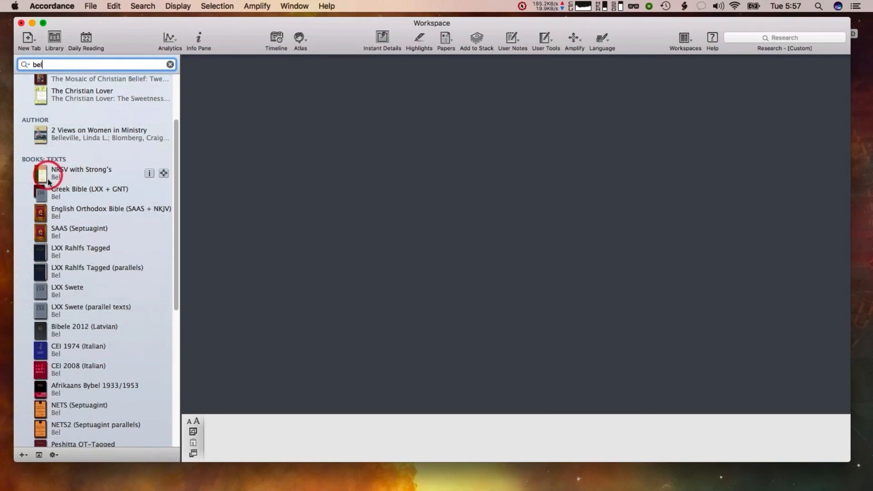
scroll(43, 177, down, 9)
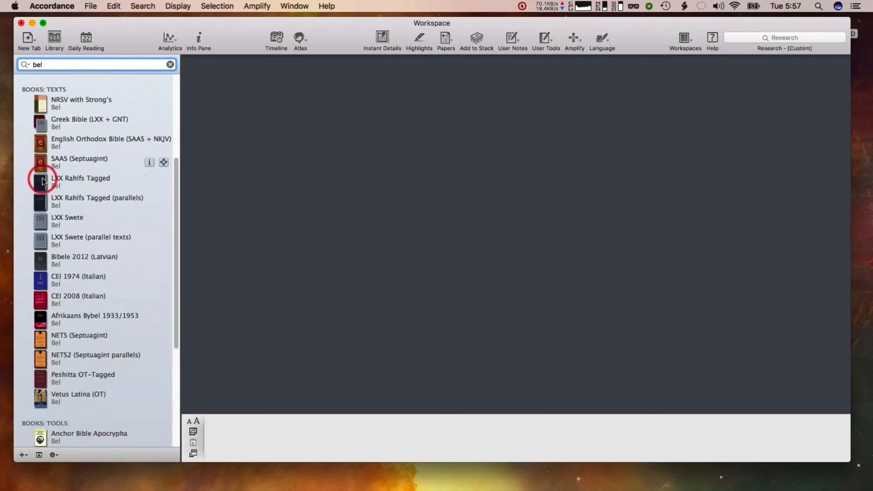
scroll(43, 180, down, 6)
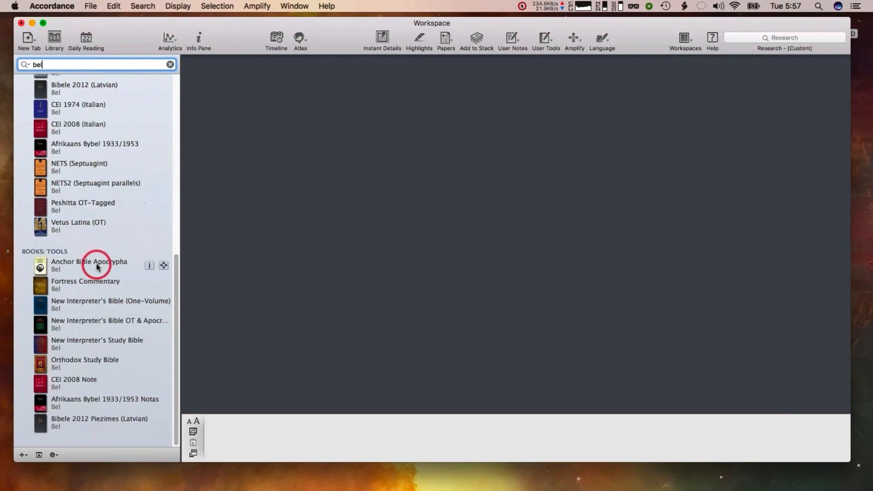
click(47, 287)
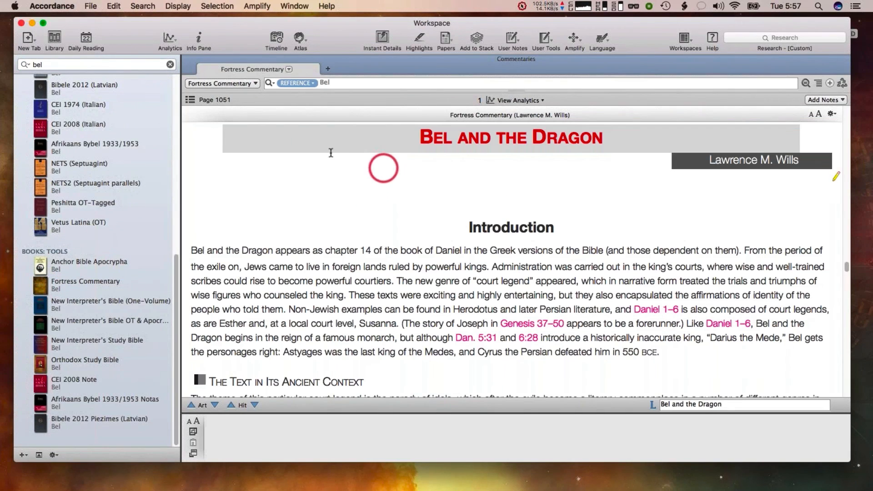
Close the Fortress Commentary tab and reopen the search category options without changing them
click(189, 59)
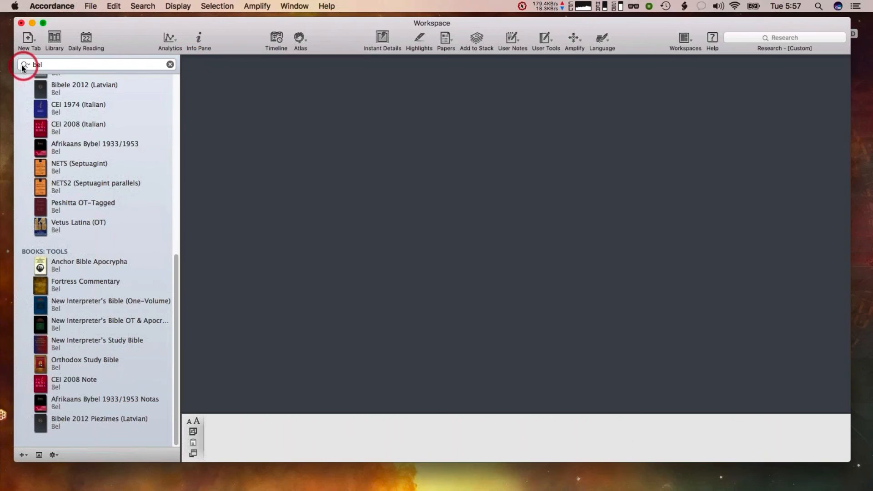
click(23, 67)
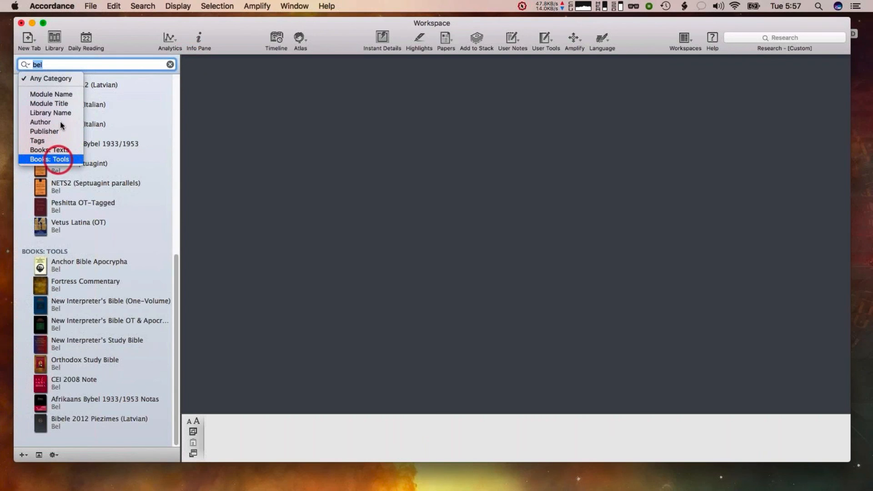
click(50, 64)
Search the library for "1esdr" and scroll through the matching texts and tools
text(1)
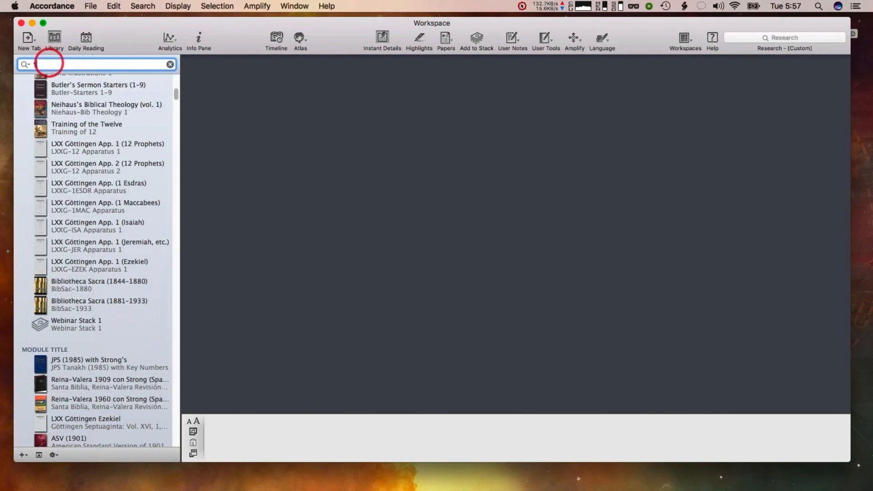
text(esdr)
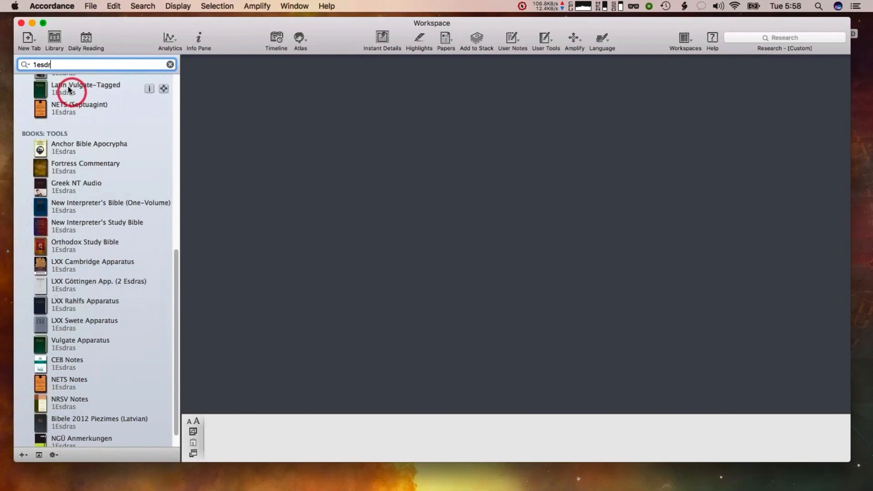
scroll(69, 136, up, 1)
scroll(69, 136, up, 2)
scroll(70, 137, down, 4)
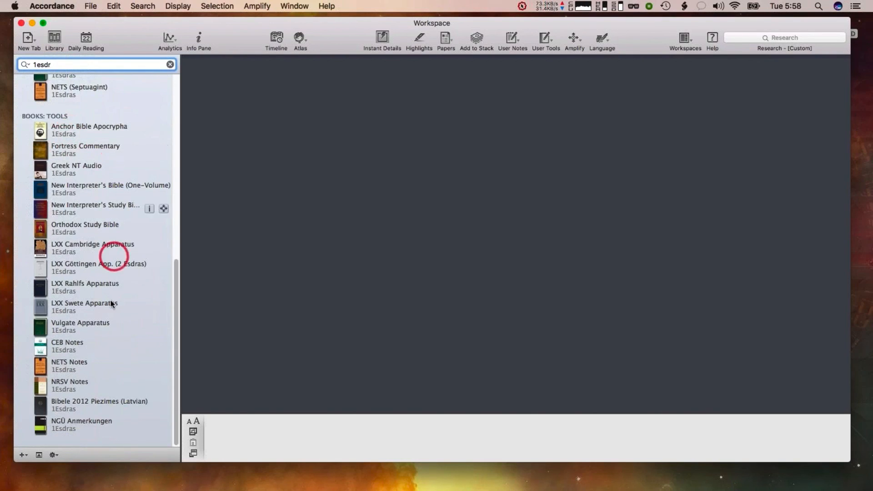
scroll(89, 405, up, 5)
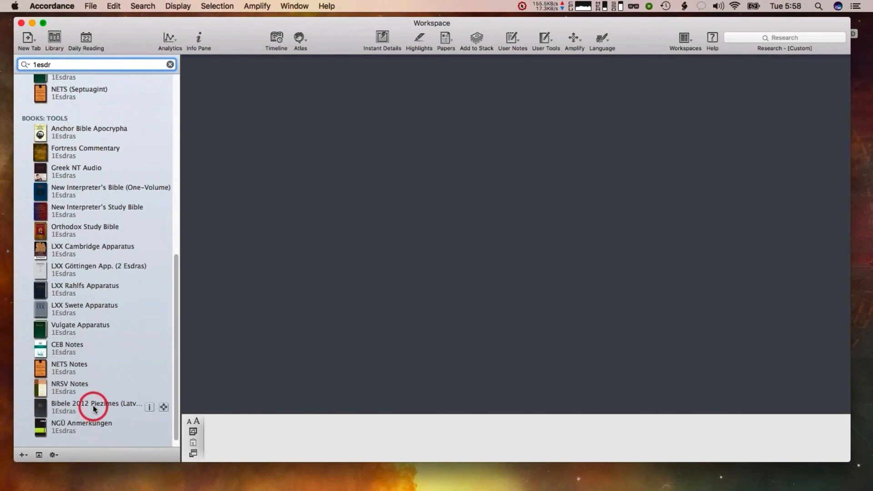
scroll(93, 409, up, 5)
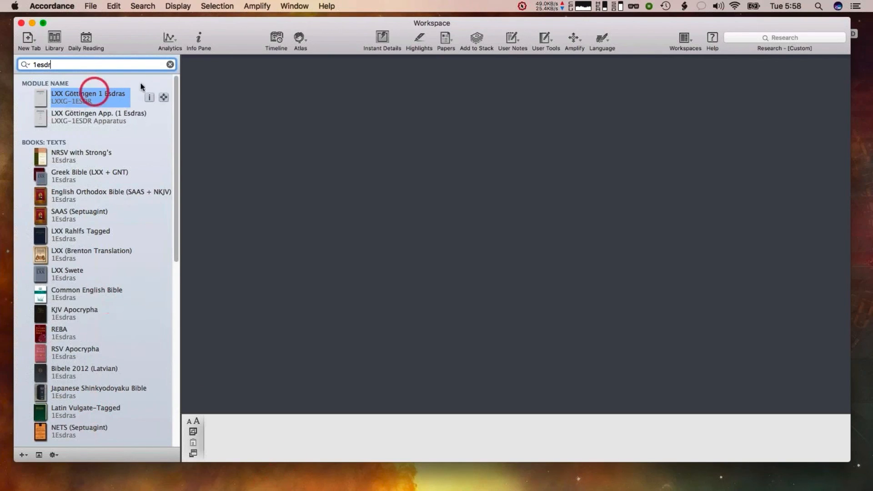
Clear the library search, open LXX Rahlfs Tagged from the LXX group, and close its tab
click(170, 65)
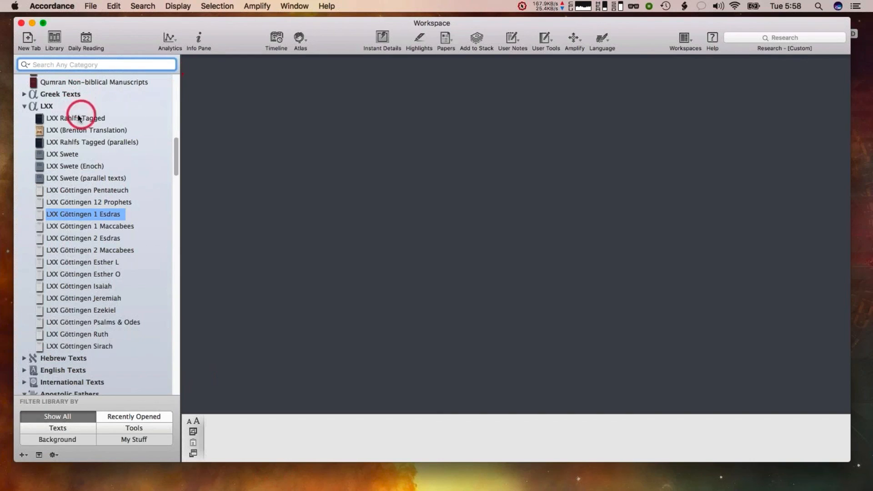
click(79, 118)
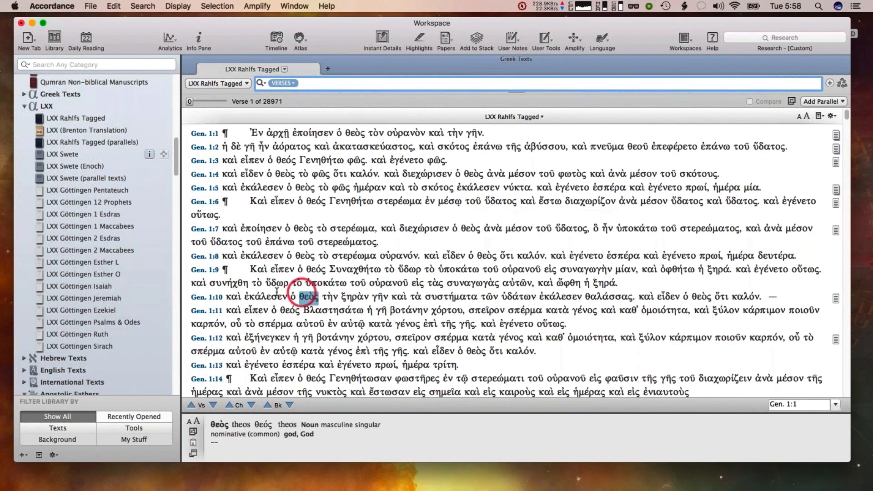
click(190, 62)
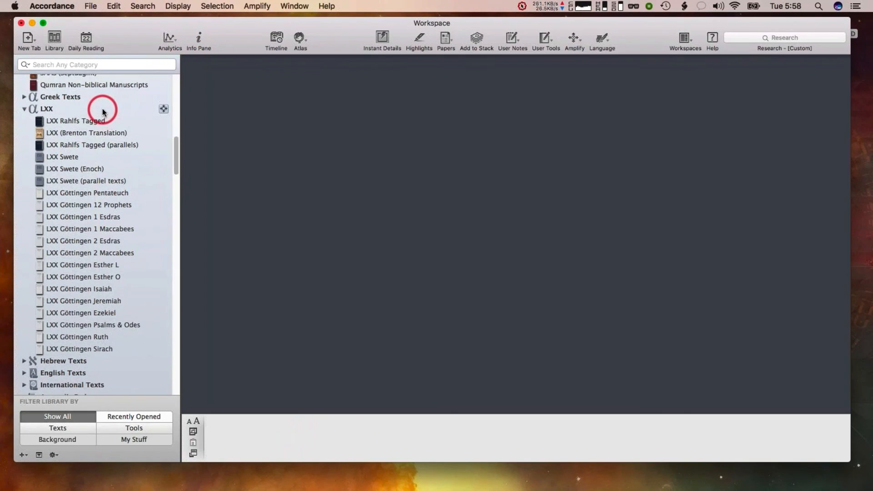
Open ESV with Strong's from the Recently Opened list in the library
scroll(100, 109, up, 10)
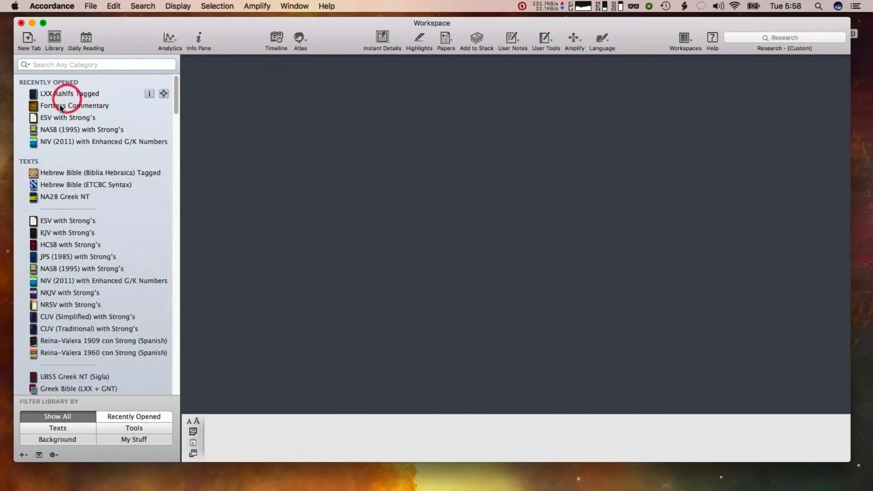
click(55, 118)
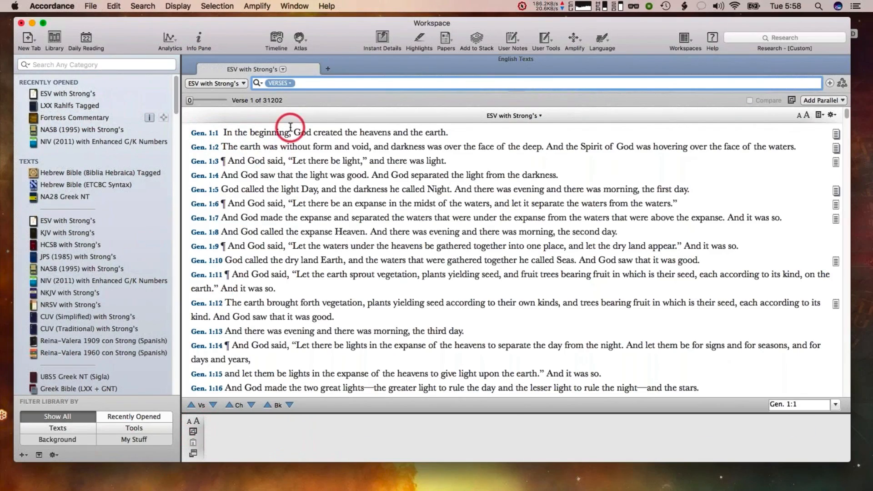
mouse_move(274, 131)
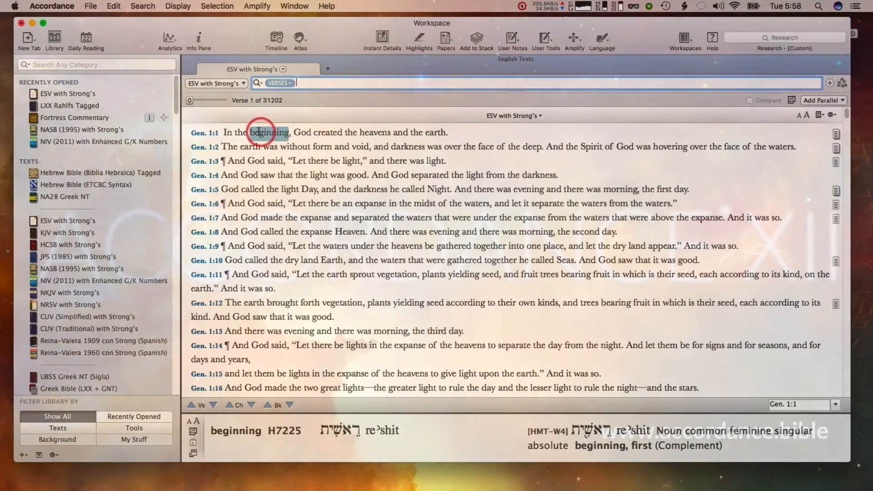